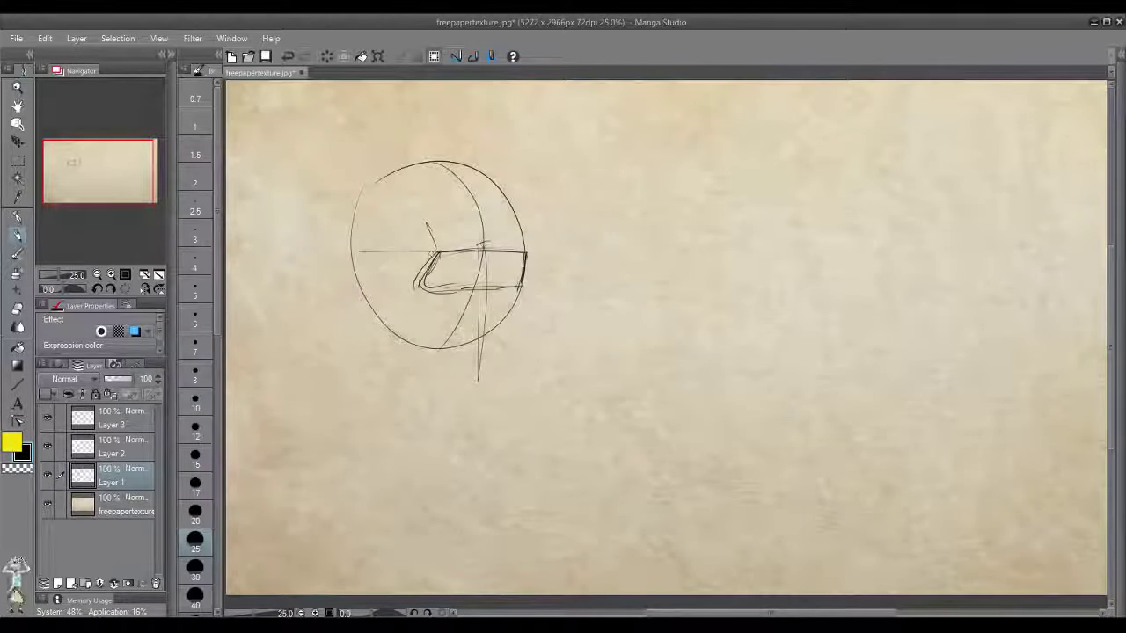
# Sketch the far forehead edge and an angular hairline with peaked corners above the brow line on Layer 1.
pyautogui.moveTo(526, 252); pyautogui.dragTo(518, 227)
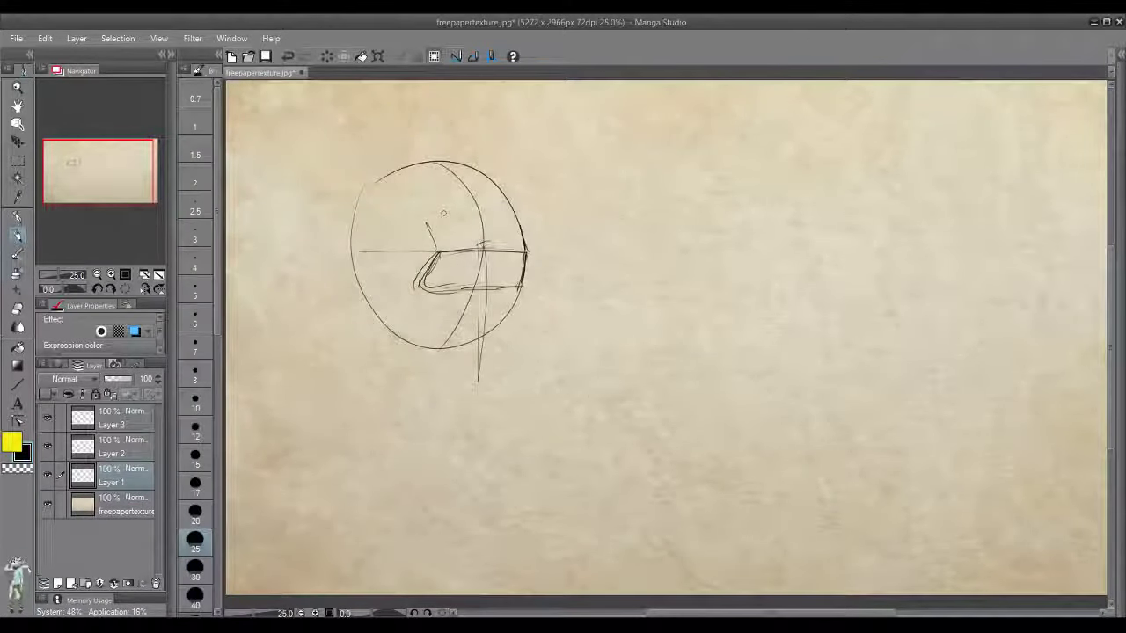
pyautogui.moveTo(458, 197)
pyautogui.mouseDown()
pyautogui.moveTo(490, 194)
pyautogui.moveTo(458, 197)
pyautogui.moveTo(449, 185)
pyautogui.moveTo(460, 195)
pyautogui.moveTo(507, 180)
pyautogui.moveTo(521, 227)
pyautogui.mouseUp()
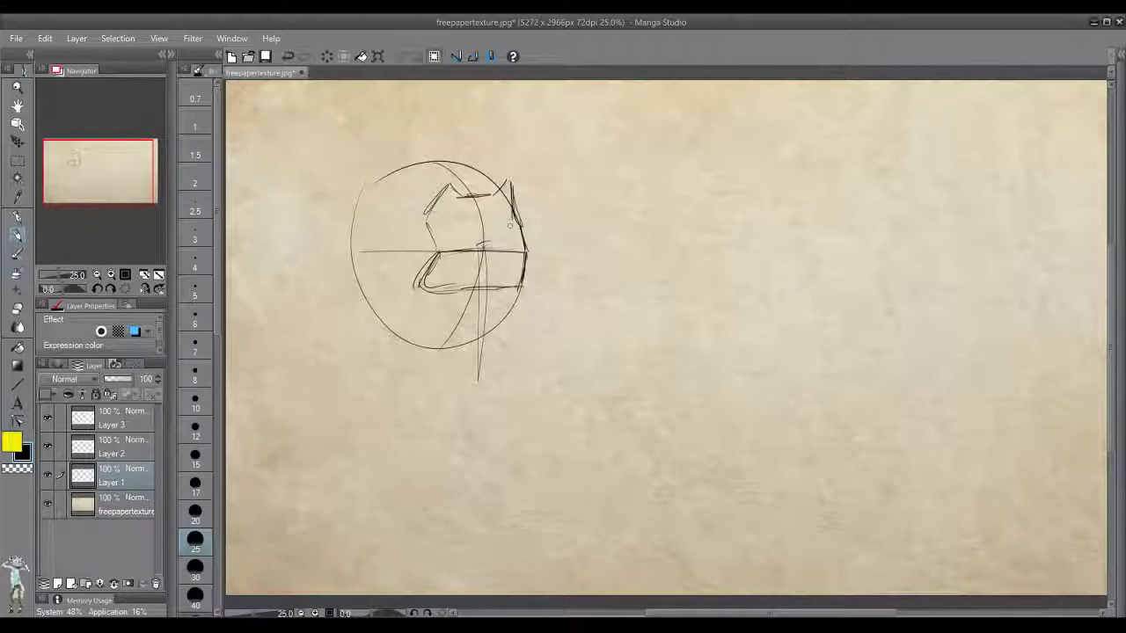
pyautogui.moveTo(451, 181)
pyautogui.mouseDown()
pyautogui.moveTo(426, 218)
pyautogui.moveTo(470, 197)
pyautogui.mouseUp()
pyautogui.moveTo(446, 188); pyautogui.dragTo(431, 224)
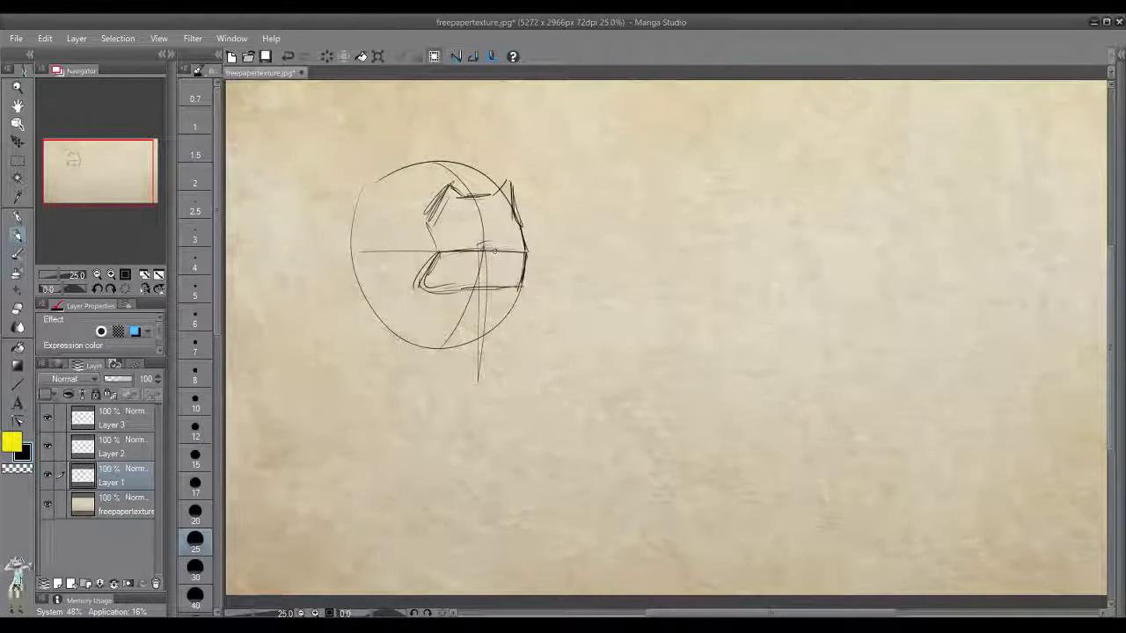
# Add a second vertical nose guide and sketch both eyes along the eye line below the brow.
pyautogui.moveTo(485, 246); pyautogui.dragTo(491, 375)
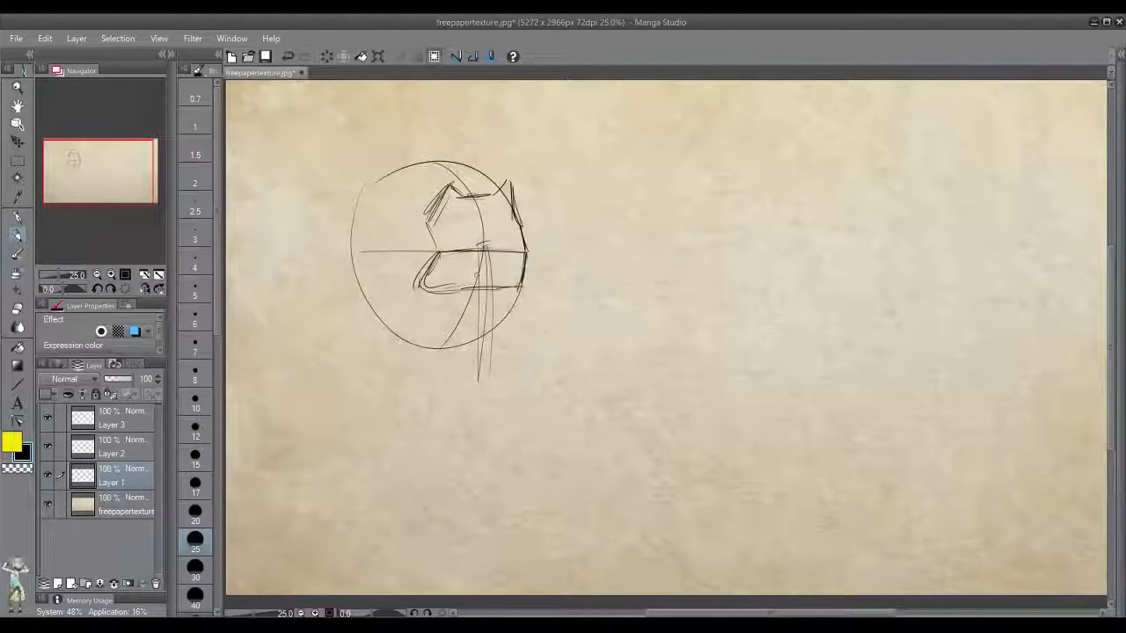
pyautogui.moveTo(435, 292)
pyautogui.mouseDown()
pyautogui.moveTo(475, 280)
pyautogui.moveTo(438, 291)
pyautogui.moveTo(466, 300)
pyautogui.moveTo(510, 276)
pyautogui.moveTo(519, 287)
pyautogui.mouseUp()
pyautogui.hotkey('ctrl', 'z')
pyautogui.hotkey('ctrl', 'z')
pyautogui.hotkey('ctrl', 'z')
pyautogui.moveTo(451, 289); pyautogui.dragTo(506, 293)
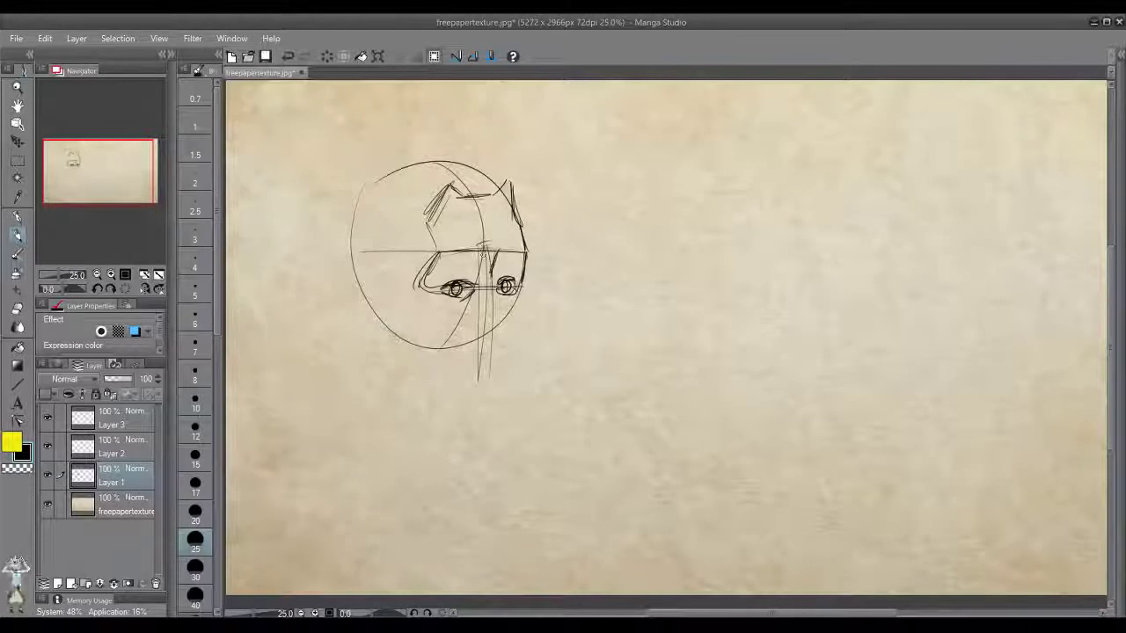
# Sketch the nose and mouth beneath the eyes, and join the hairline to the brow at the near temple.
pyautogui.moveTo(471, 247)
pyautogui.mouseDown()
pyautogui.moveTo(487, 273)
pyautogui.moveTo(508, 335)
pyautogui.mouseUp()
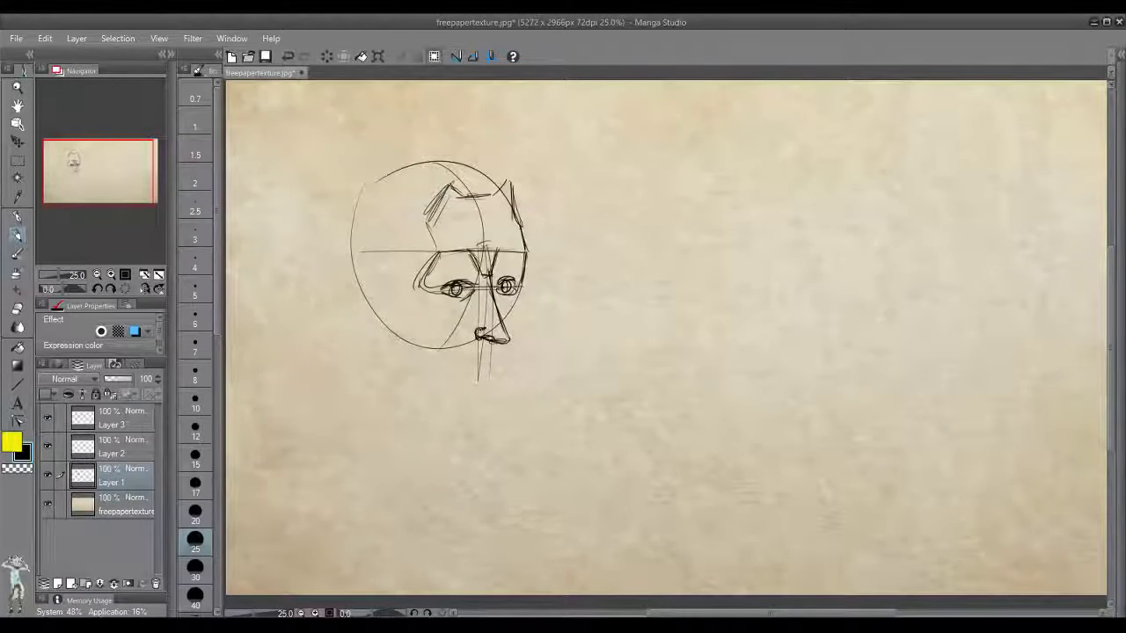
pyautogui.moveTo(496, 343)
pyautogui.mouseDown()
pyautogui.moveTo(491, 358)
pyautogui.moveTo(452, 375)
pyautogui.moveTo(502, 366)
pyautogui.moveTo(463, 374)
pyautogui.moveTo(498, 374)
pyautogui.moveTo(475, 386)
pyautogui.moveTo(493, 373)
pyautogui.mouseUp()
pyautogui.hotkey('ctrl', 'z')
pyautogui.hotkey('ctrl', 'z')
pyautogui.hotkey('ctrl', 'z')
pyautogui.hotkey('ctrl', 'z')
pyautogui.hotkey('ctrl', 'z')
pyautogui.hotkey('ctrl', 'z')
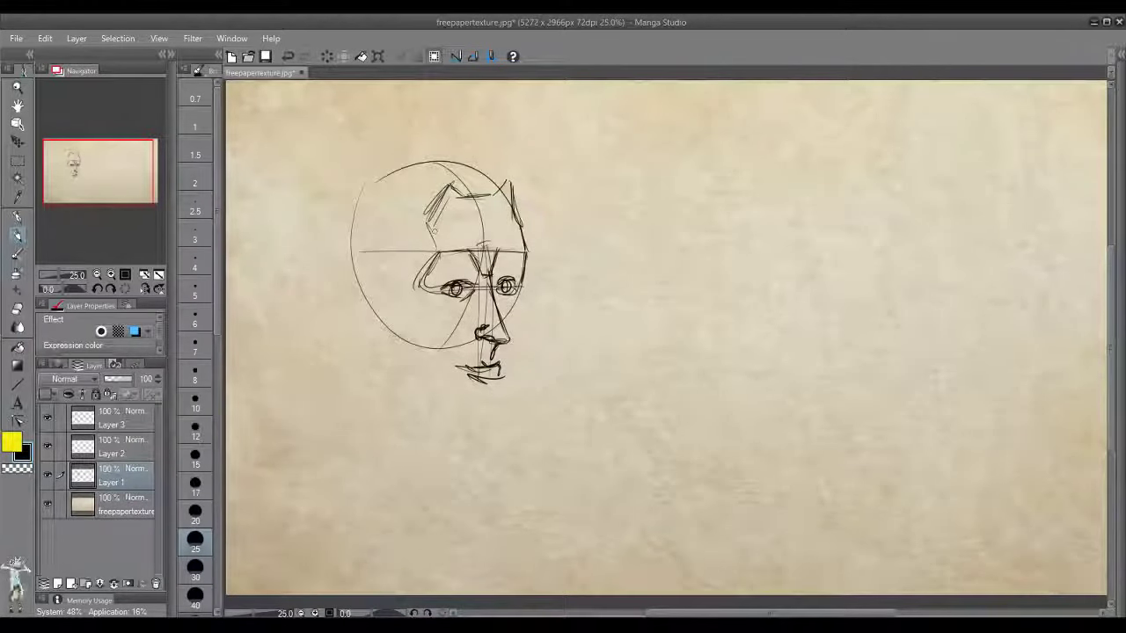
pyautogui.moveTo(426, 214); pyautogui.dragTo(439, 251)
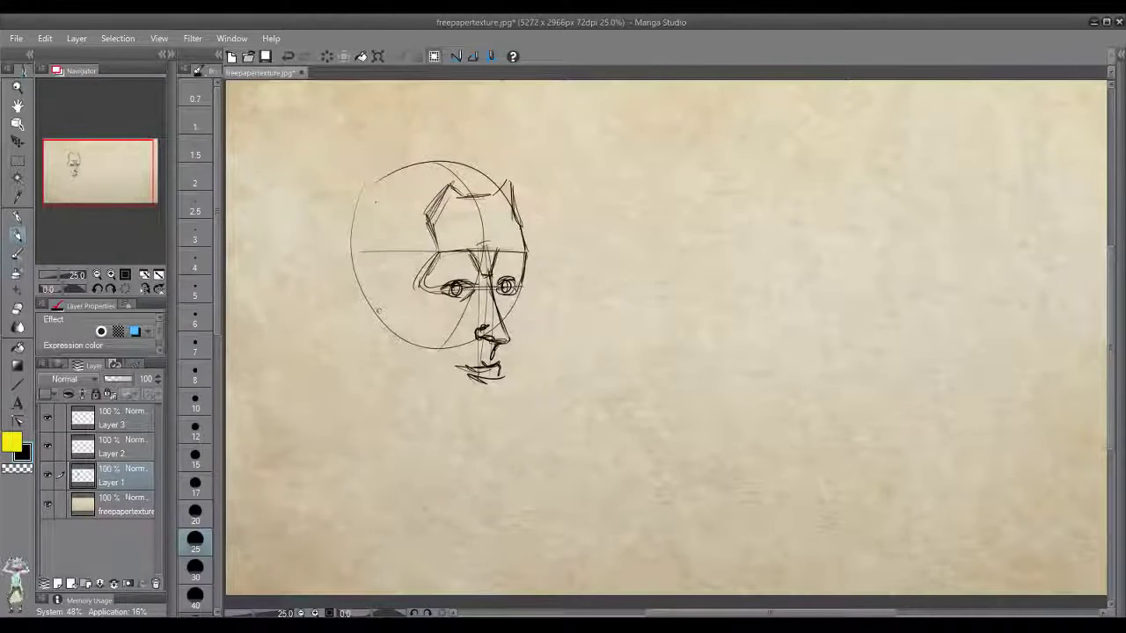
pyautogui.moveTo(397, 205); pyautogui.dragTo(435, 251)
pyautogui.hotkey('ctrl', 'z')
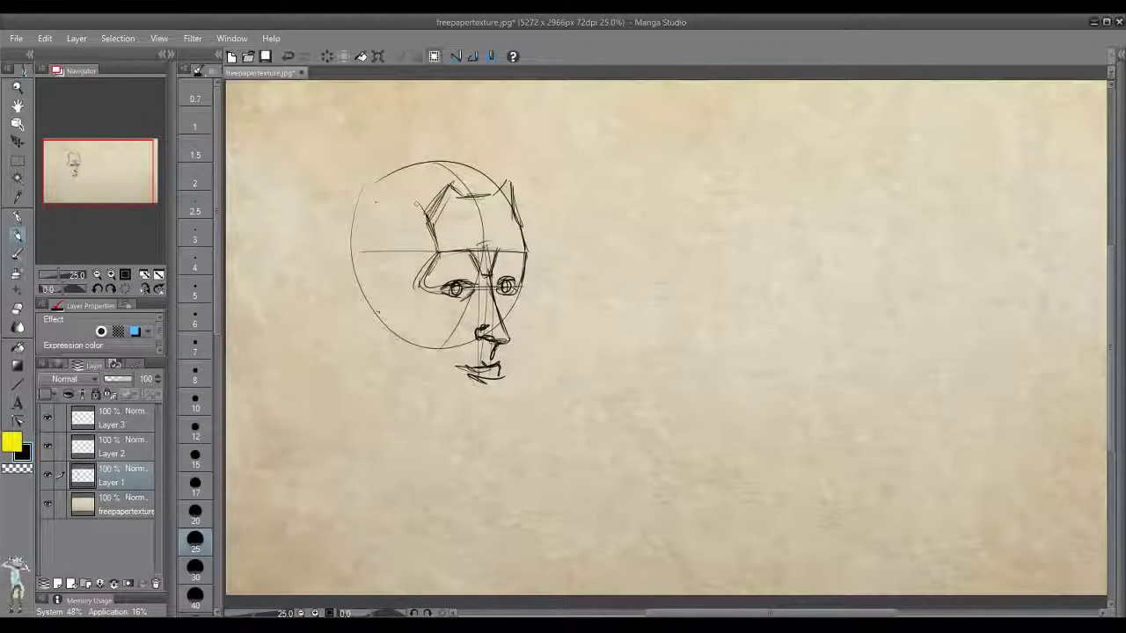
pyautogui.moveTo(420, 207)
pyautogui.mouseDown()
pyautogui.moveTo(370, 195)
pyautogui.moveTo(350, 248)
pyautogui.mouseUp()
pyautogui.moveTo(359, 208)
pyautogui.mouseDown()
pyautogui.moveTo(349, 256)
pyautogui.moveTo(348, 245)
pyautogui.mouseUp()
pyautogui.moveTo(391, 191); pyautogui.dragTo(430, 222)
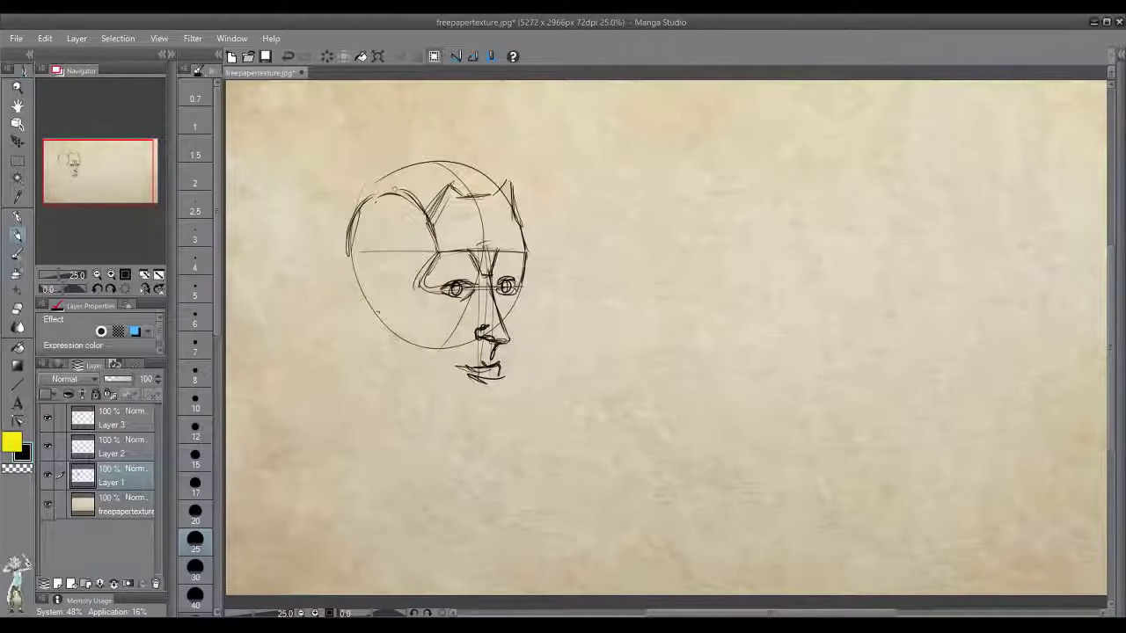
pyautogui.moveTo(345, 240); pyautogui.dragTo(349, 271)
pyautogui.moveTo(380, 313); pyautogui.dragTo(362, 229)
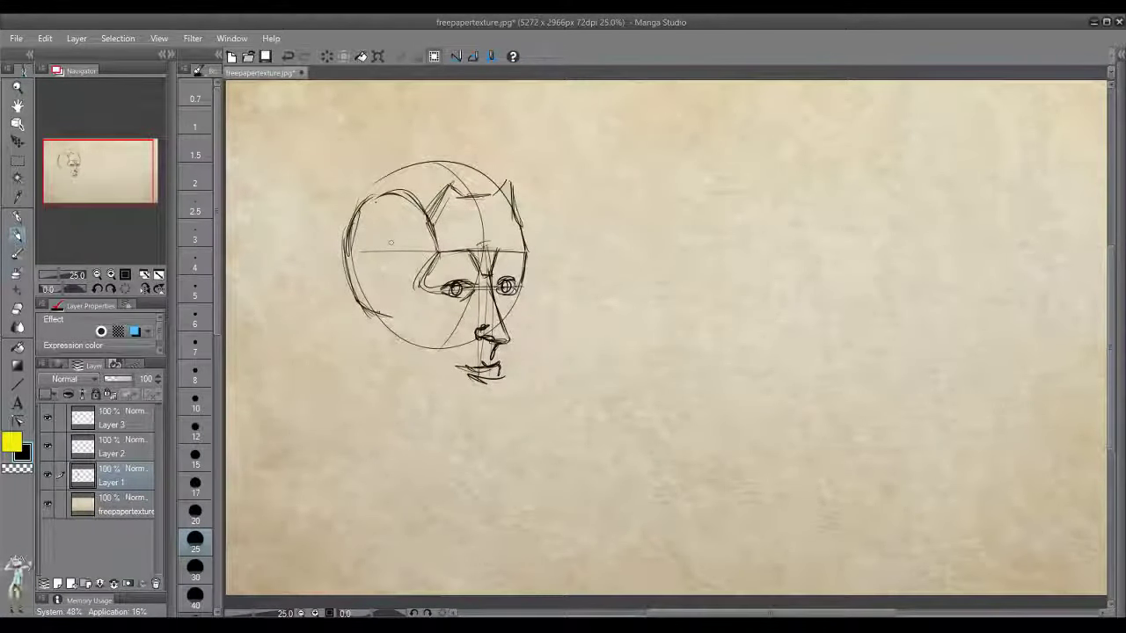
pyautogui.hotkey('ctrl', 'z')
pyautogui.hotkey('ctrl', 'z')
pyautogui.hotkey('ctrl', 'z')
pyautogui.hotkey('ctrl', 'z')
pyautogui.hotkey('ctrl', 'z')
pyautogui.hotkey('ctrl', 'z')
pyautogui.hotkey('ctrl', 'z')
pyautogui.hotkey('ctrl', 'z')
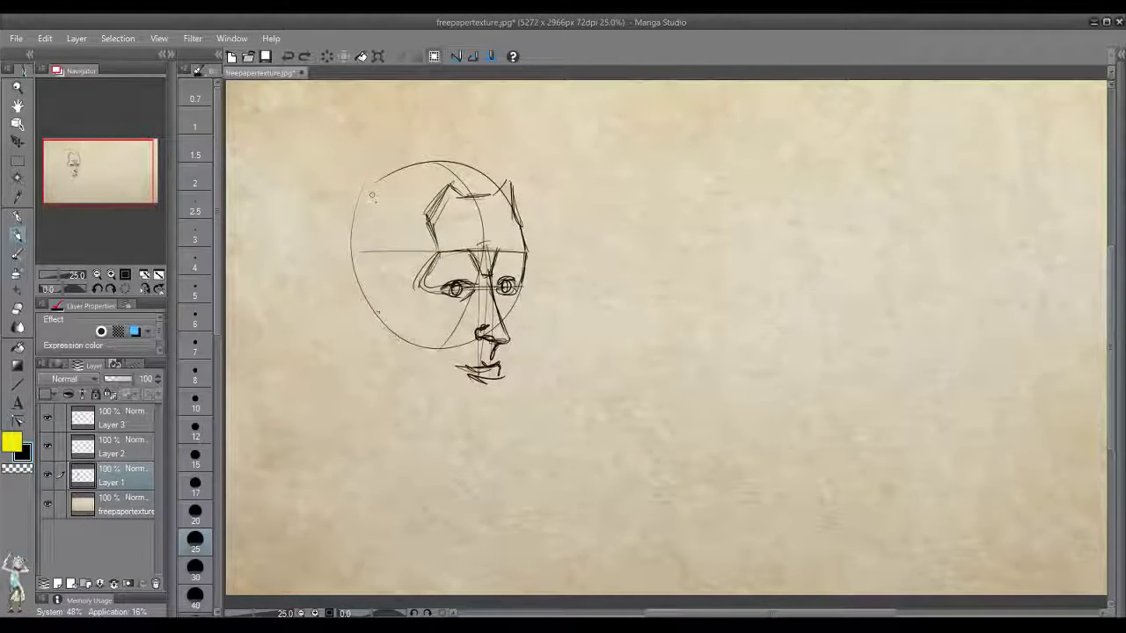
# Draw vertical guides through the back of the head and the near temple, and extend the brow line backward between them.
pyautogui.moveTo(372, 194); pyautogui.dragTo(376, 328)
pyautogui.moveTo(438, 252); pyautogui.dragTo(353, 252)
pyautogui.hotkey('ctrl', 'z')
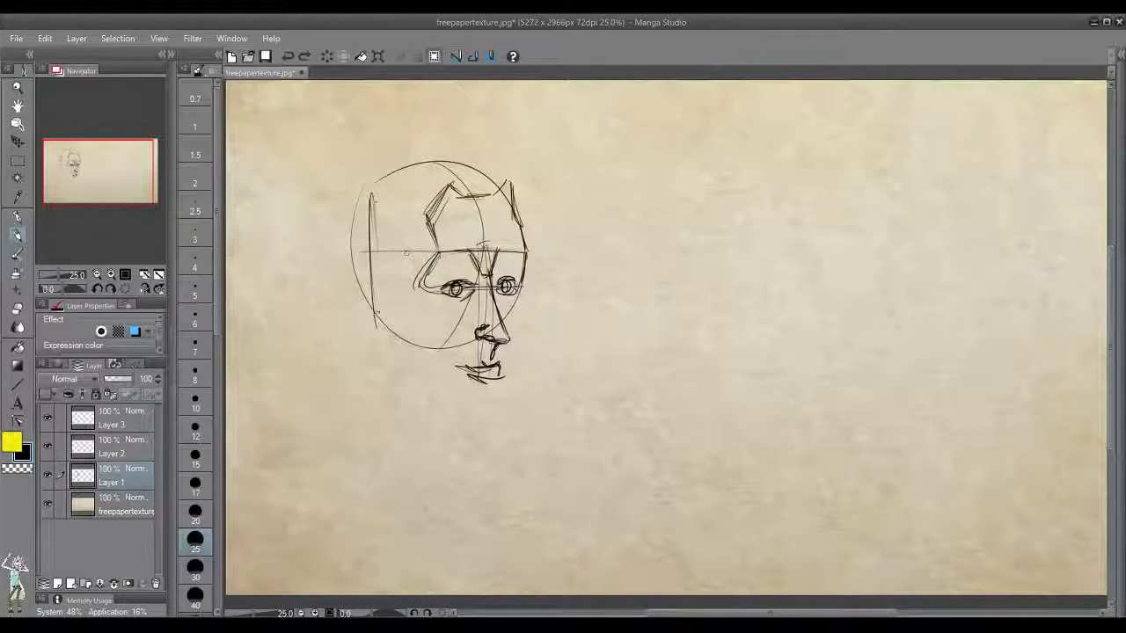
pyautogui.moveTo(438, 252); pyautogui.dragTo(354, 253)
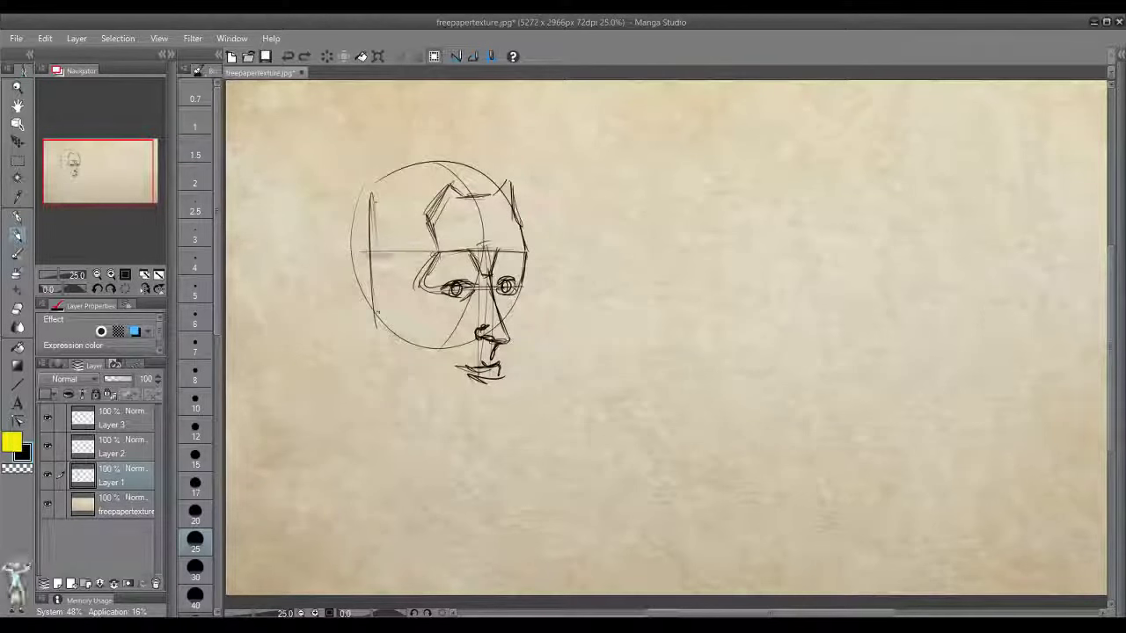
pyautogui.moveTo(412, 137); pyautogui.dragTo(415, 364)
pyautogui.hotkey('ctrl', 'z')
pyautogui.moveTo(417, 129); pyautogui.dragTo(426, 376)
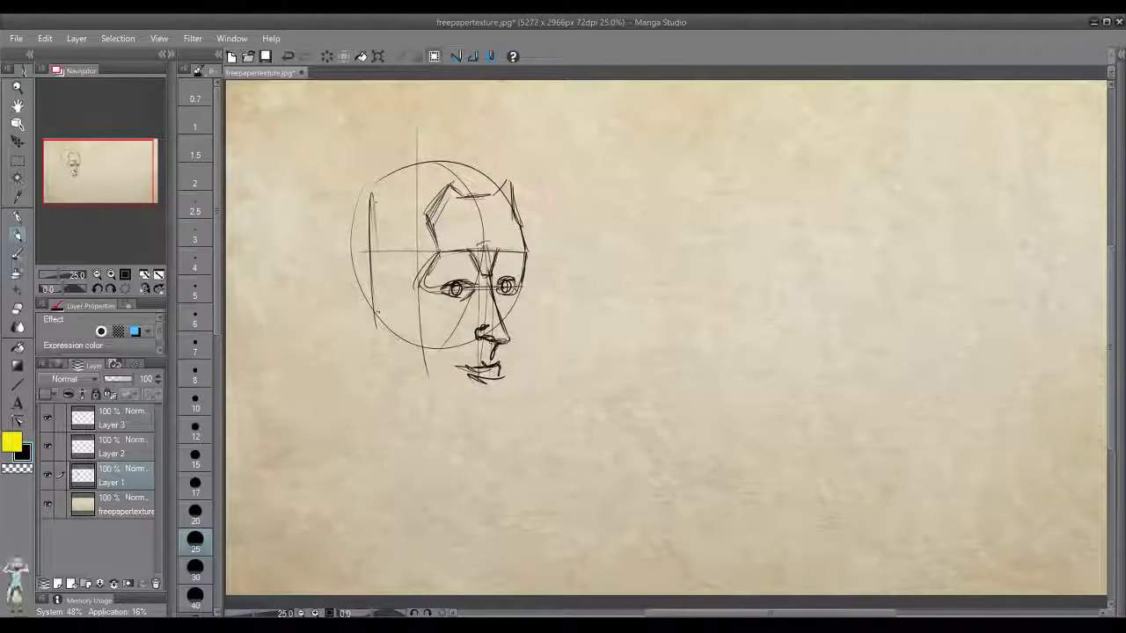
pyautogui.moveTo(418, 279); pyautogui.dragTo(380, 200)
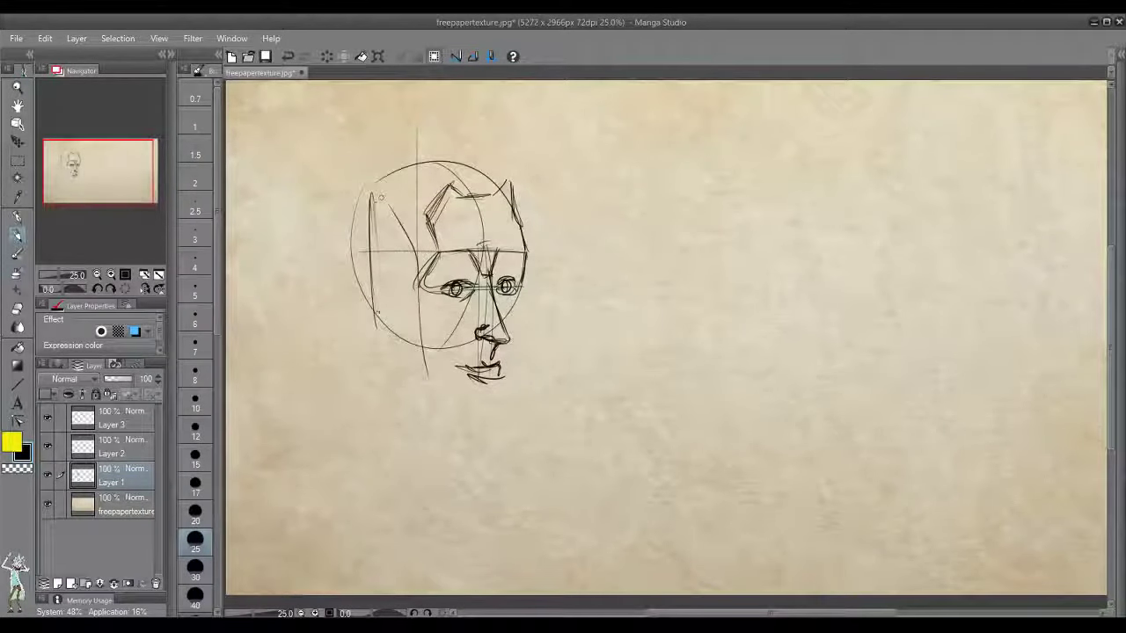
pyautogui.hotkey('ctrl', 'z')
pyautogui.moveTo(418, 274)
pyautogui.mouseDown()
pyautogui.moveTo(369, 197)
pyautogui.moveTo(424, 243)
pyautogui.mouseUp()
pyautogui.hotkey('ctrl', 'z')
pyautogui.hotkey('ctrl', 'z')
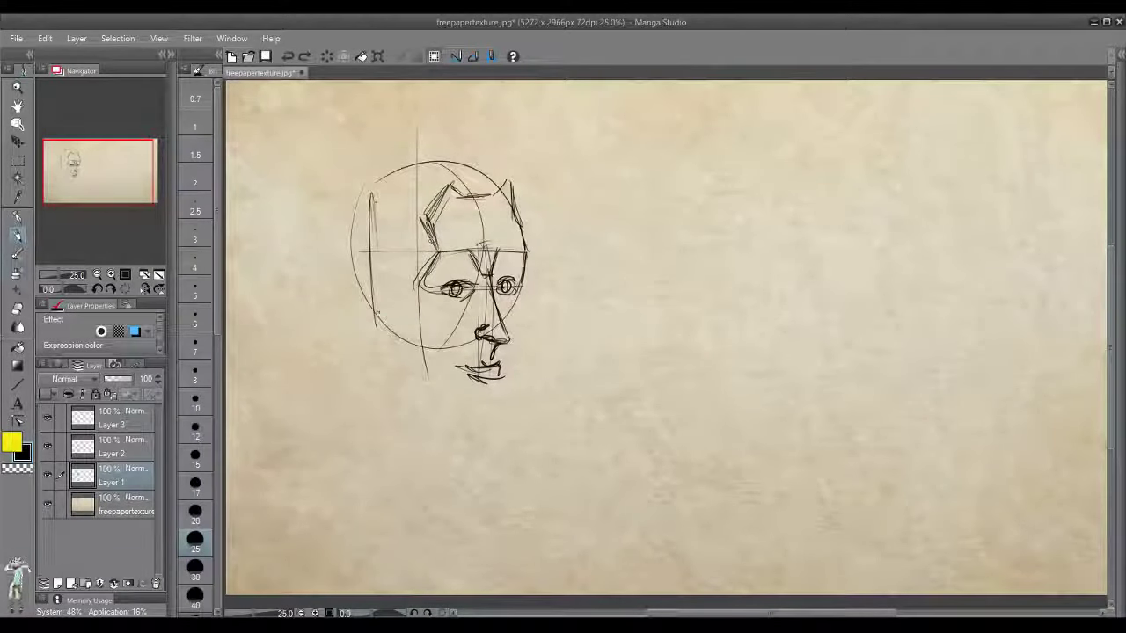
pyautogui.moveTo(431, 241); pyautogui.dragTo(437, 251)
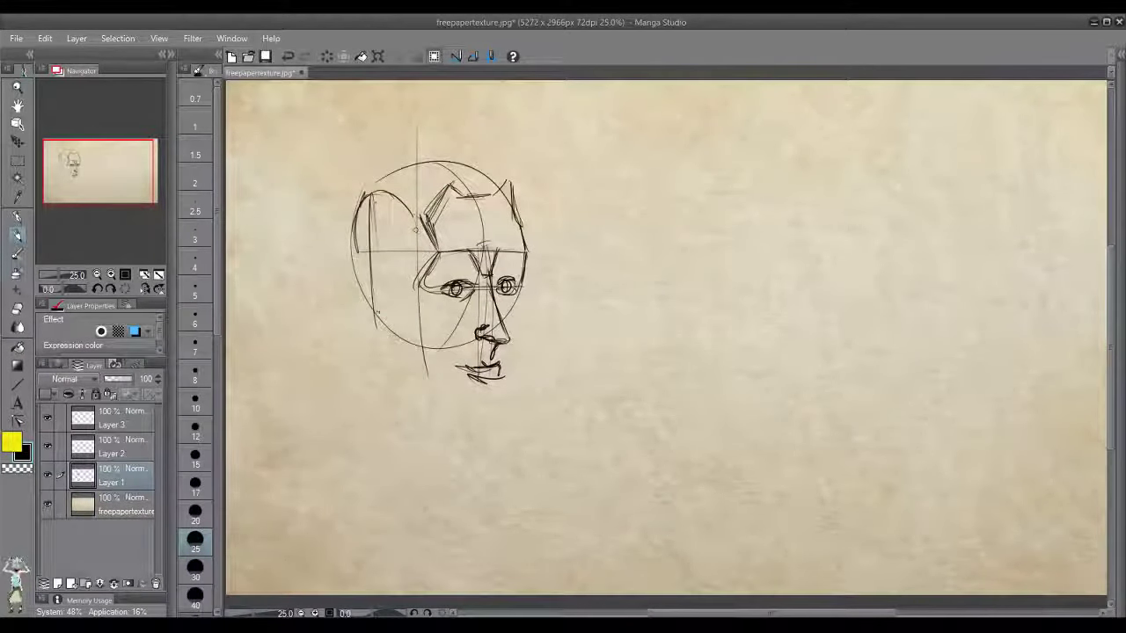
pyautogui.hotkey('ctrl', 'z')
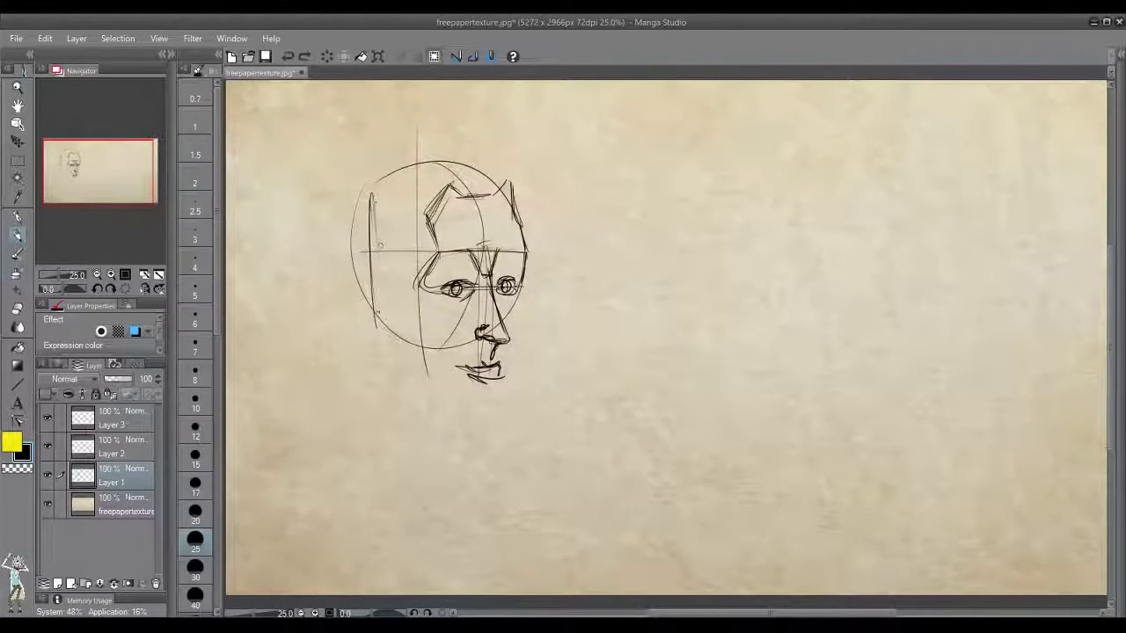
pyautogui.moveTo(430, 225)
pyautogui.mouseDown()
pyautogui.moveTo(437, 244)
pyautogui.moveTo(384, 194)
pyautogui.moveTo(344, 252)
pyautogui.mouseUp()
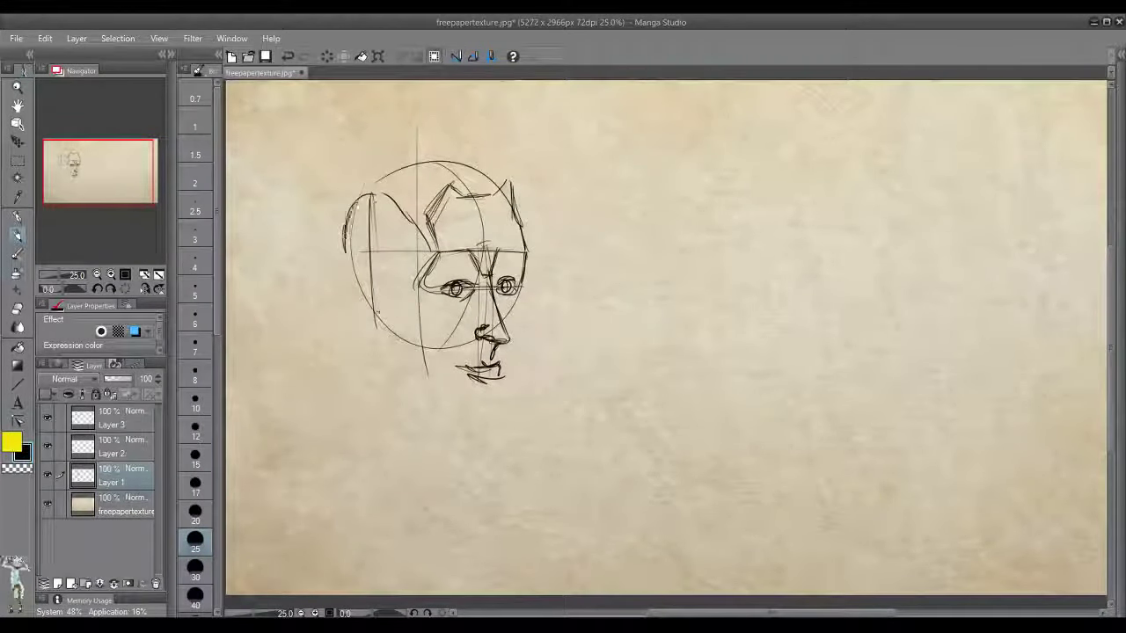
pyautogui.moveTo(367, 197); pyautogui.dragTo(345, 239)
pyautogui.hotkey('ctrl', 'z')
pyautogui.hotkey('ctrl', 'z')
pyautogui.hotkey('ctrl', 'z')
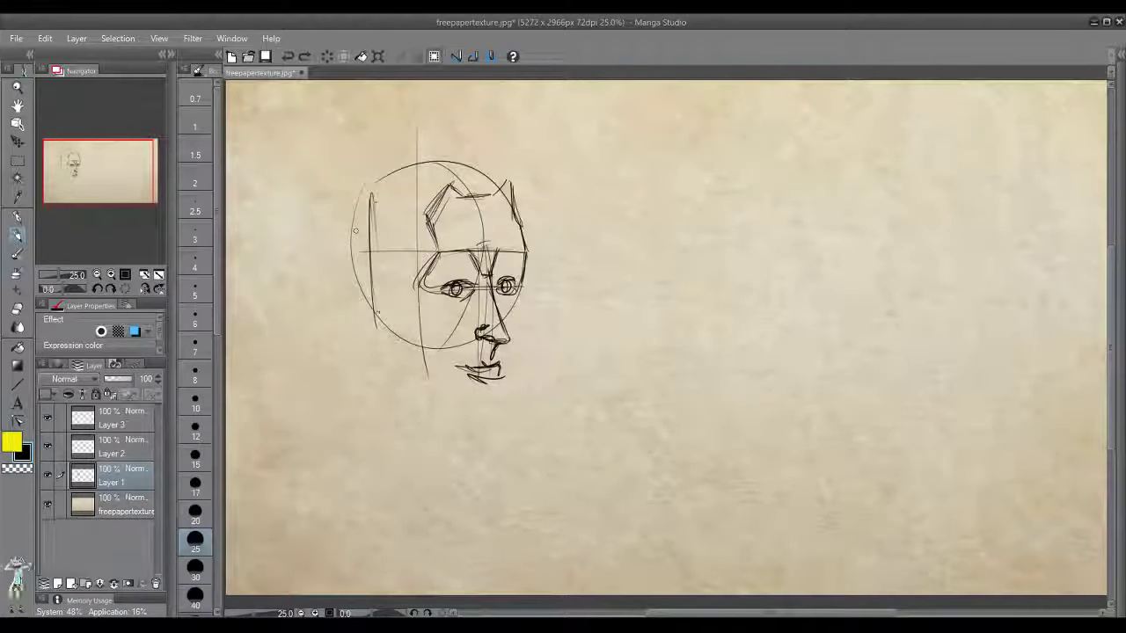
pyautogui.moveTo(337, 199); pyautogui.dragTo(350, 336)
pyautogui.hotkey('ctrl', 'z')
pyautogui.hotkey('ctrl', 'z')
pyautogui.moveTo(340, 175); pyautogui.dragTo(349, 350)
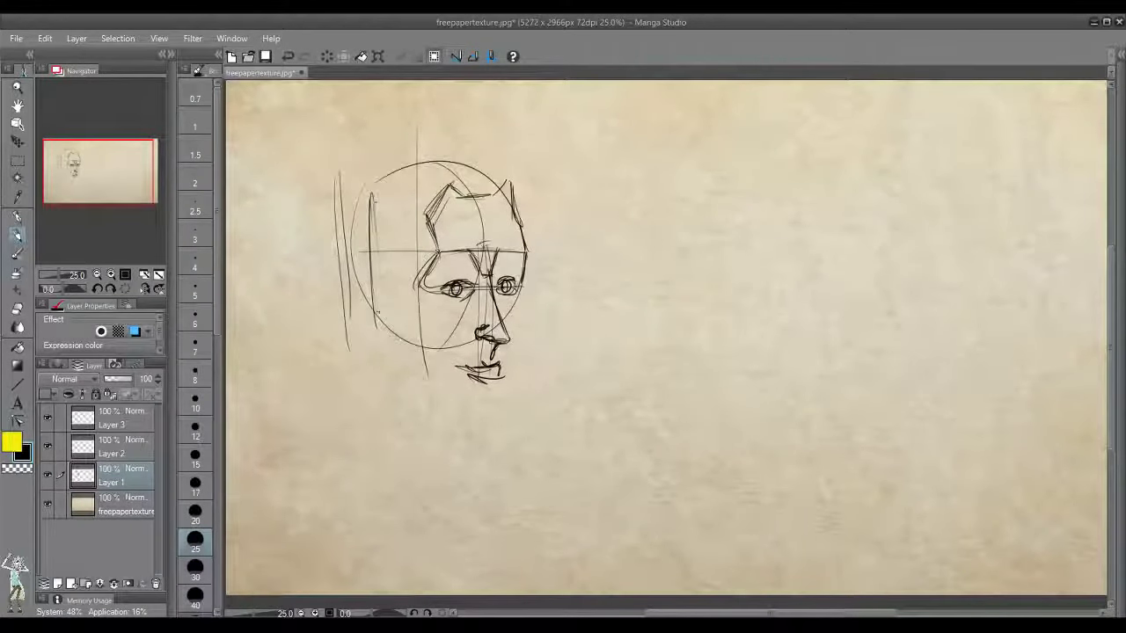
pyautogui.moveTo(318, 185); pyautogui.dragTo(334, 330)
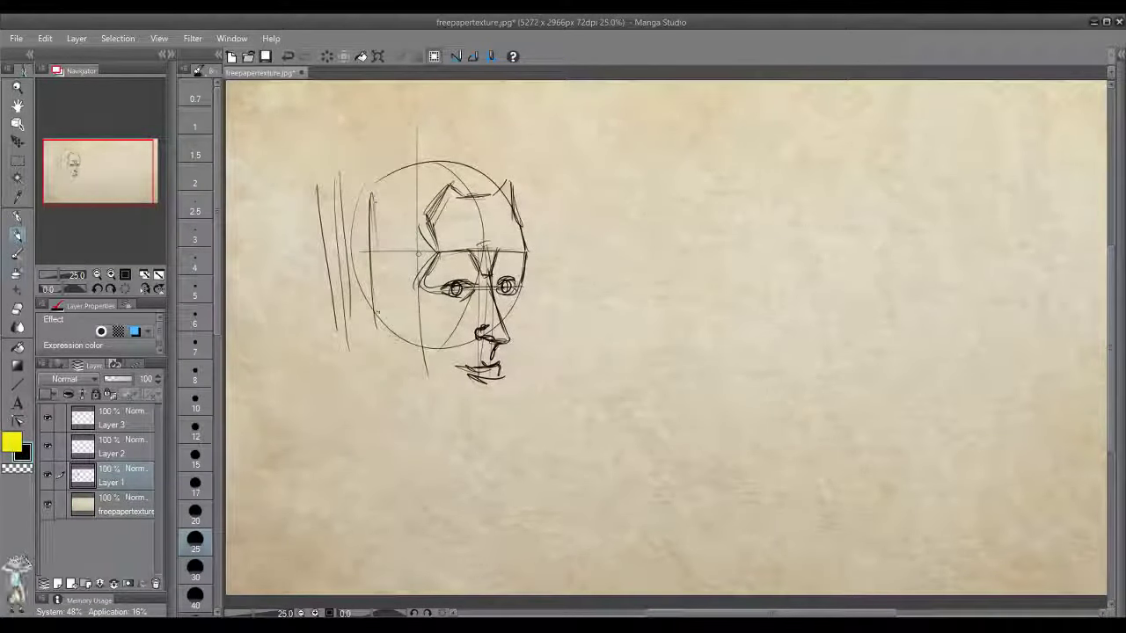
pyautogui.moveTo(415, 232)
pyautogui.mouseDown()
pyautogui.moveTo(396, 202)
pyautogui.moveTo(354, 188)
pyautogui.moveTo(336, 210)
pyautogui.moveTo(320, 252)
pyautogui.moveTo(360, 353)
pyautogui.mouseUp()
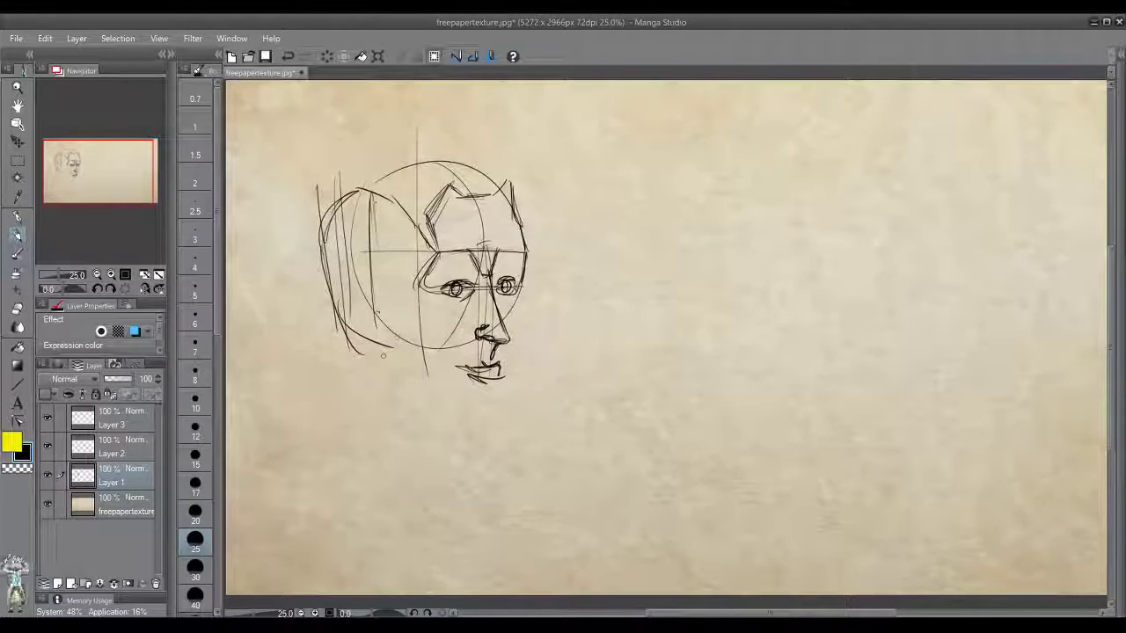
pyautogui.hotkey('ctrl', 'z')
pyautogui.moveTo(418, 230)
pyautogui.mouseDown()
pyautogui.moveTo(385, 195)
pyautogui.moveTo(367, 194)
pyautogui.mouseUp()
pyautogui.hotkey('ctrl', 'z')
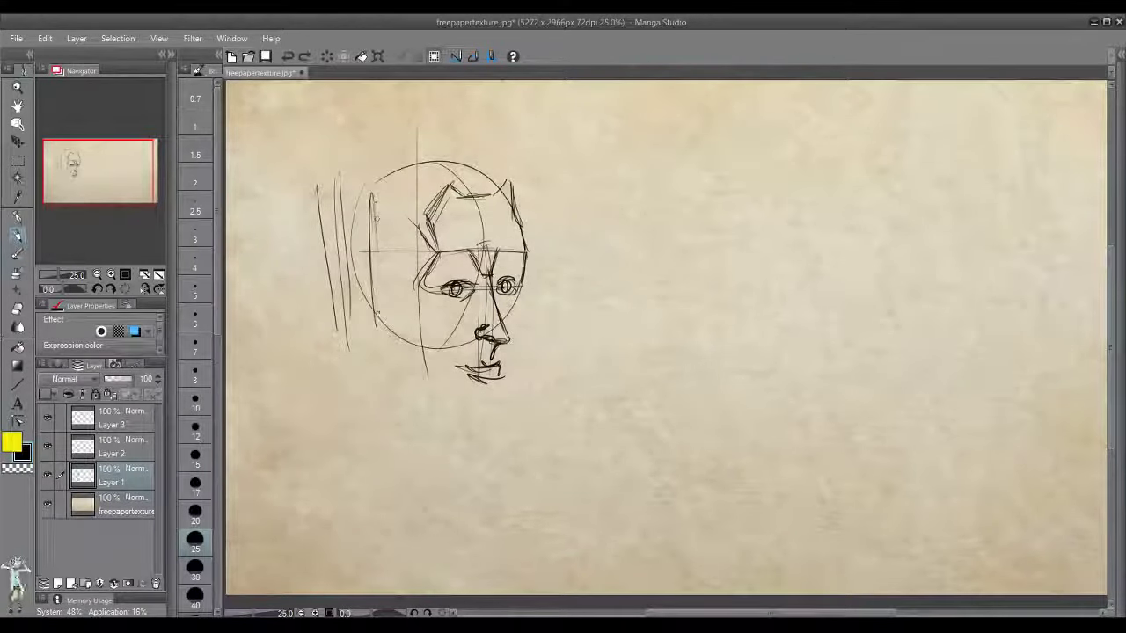
pyautogui.hotkey('ctrl', 'z')
pyautogui.hotkey('ctrl', 'z')
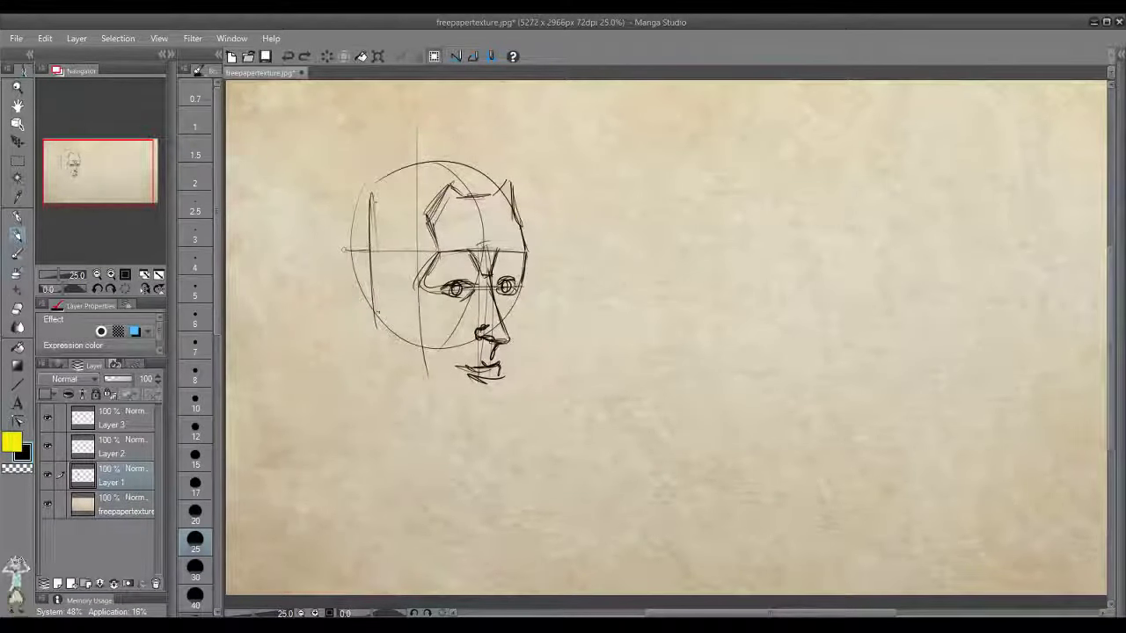
# Block in the side plane of the head with a brow-level cross line and light angled construction strokes.
pyautogui.moveTo(343, 249); pyautogui.dragTo(401, 247)
pyautogui.moveTo(369, 195)
pyautogui.mouseDown()
pyautogui.moveTo(343, 274)
pyautogui.moveTo(370, 321)
pyautogui.moveTo(422, 253)
pyautogui.moveTo(356, 205)
pyautogui.moveTo(341, 222)
pyautogui.moveTo(354, 204)
pyautogui.moveTo(337, 230)
pyautogui.moveTo(340, 281)
pyautogui.moveTo(383, 318)
pyautogui.mouseUp()
pyautogui.moveTo(335, 250); pyautogui.dragTo(378, 316)
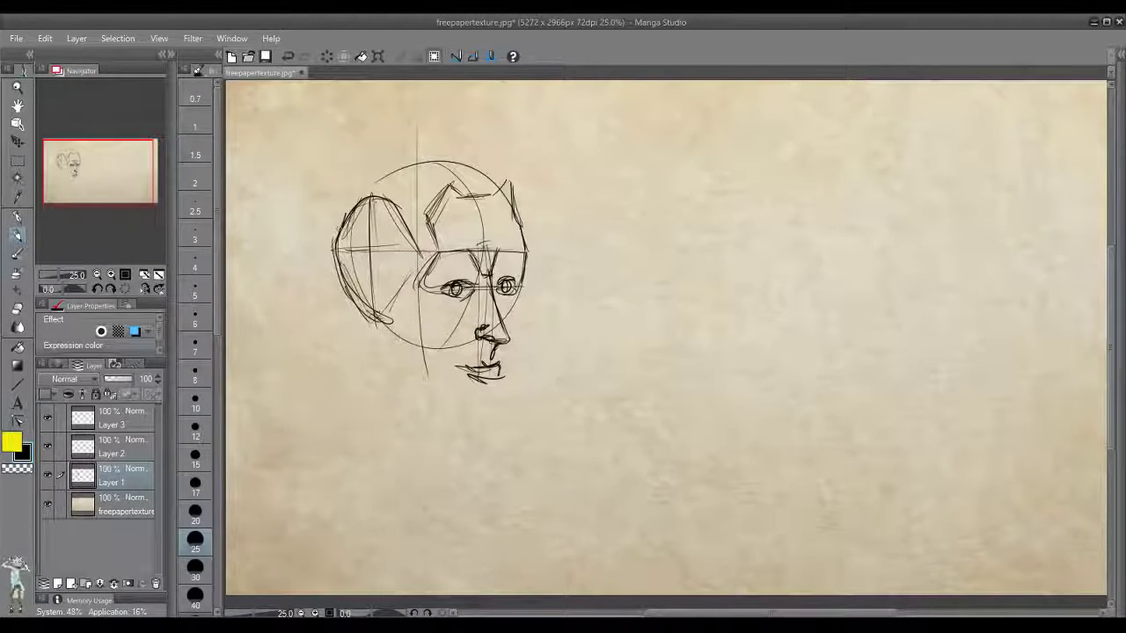
pyautogui.hotkey('ctrl', 'z')
pyautogui.hotkey('ctrl', 'z')
pyautogui.hotkey('ctrl', 'z')
pyautogui.hotkey('ctrl', 'z')
pyautogui.hotkey('ctrl', 'z')
# Outline the back and top of the skull, and sketch the near ear below the brow line.
pyautogui.moveTo(359, 201); pyautogui.dragTo(335, 238)
pyautogui.moveTo(359, 183)
pyautogui.mouseDown()
pyautogui.moveTo(422, 154)
pyautogui.moveTo(482, 171)
pyautogui.mouseUp()
pyautogui.moveTo(401, 160); pyautogui.dragTo(509, 192)
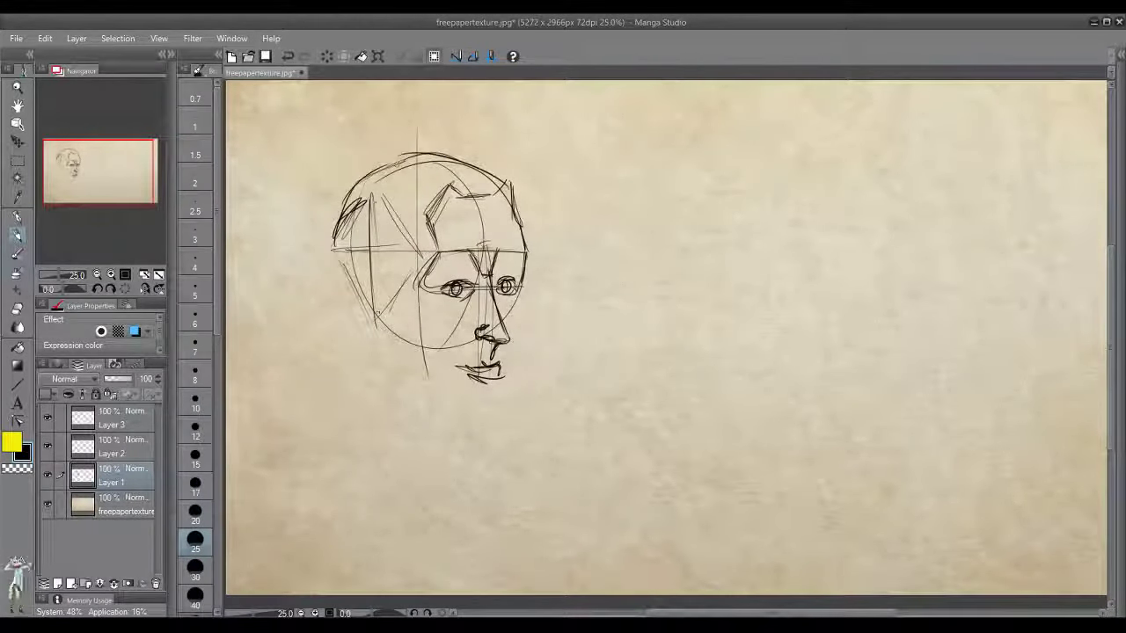
pyautogui.moveTo(349, 196)
pyautogui.mouseDown()
pyautogui.moveTo(405, 160)
pyautogui.moveTo(470, 160)
pyautogui.moveTo(457, 158)
pyautogui.mouseUp()
pyautogui.moveTo(374, 227)
pyautogui.mouseDown()
pyautogui.moveTo(365, 308)
pyautogui.moveTo(349, 277)
pyautogui.moveTo(336, 280)
pyautogui.moveTo(364, 318)
pyautogui.moveTo(339, 280)
pyautogui.moveTo(343, 256)
pyautogui.mouseUp()
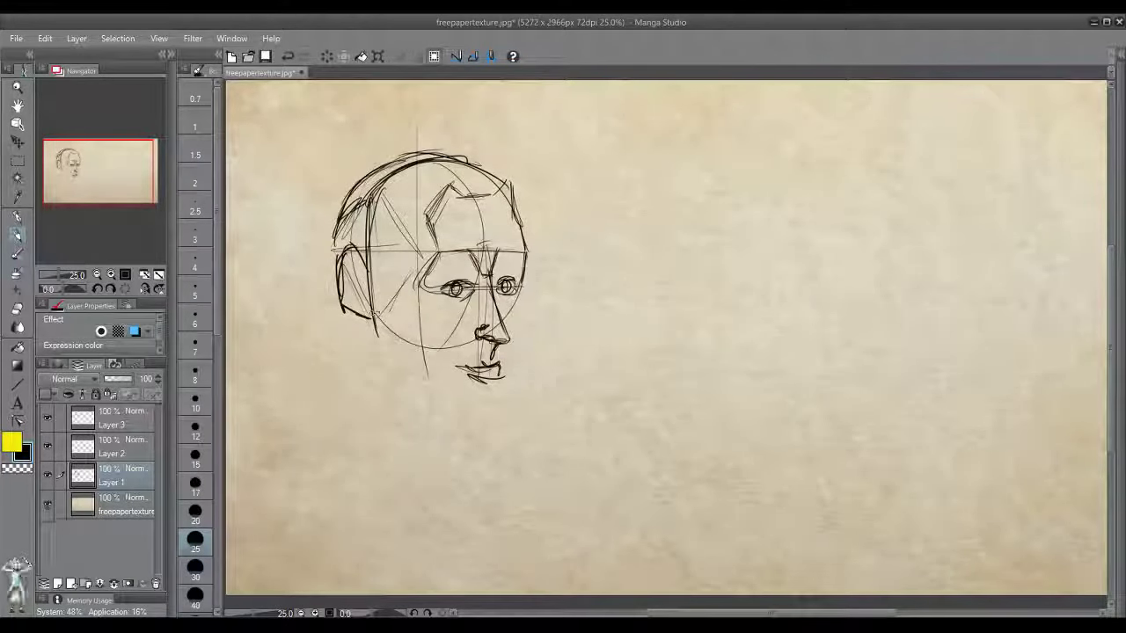
# Draw the jawline from below the ear down to the chin, and outline the chin beneath the mouth.
pyautogui.moveTo(371, 310)
pyautogui.mouseDown()
pyautogui.moveTo(382, 350)
pyautogui.moveTo(442, 406)
pyautogui.mouseUp()
pyautogui.moveTo(392, 367); pyautogui.dragTo(460, 413)
pyautogui.hotkey('ctrl', 'z')
pyautogui.hotkey('ctrl', 'z')
pyautogui.hotkey('ctrl', 'z')
pyautogui.moveTo(377, 313)
pyautogui.mouseDown()
pyautogui.moveTo(381, 354)
pyautogui.moveTo(428, 399)
pyautogui.mouseUp()
pyautogui.moveTo(378, 350)
pyautogui.mouseDown()
pyautogui.moveTo(449, 416)
pyautogui.moveTo(475, 420)
pyautogui.moveTo(510, 401)
pyautogui.mouseUp()
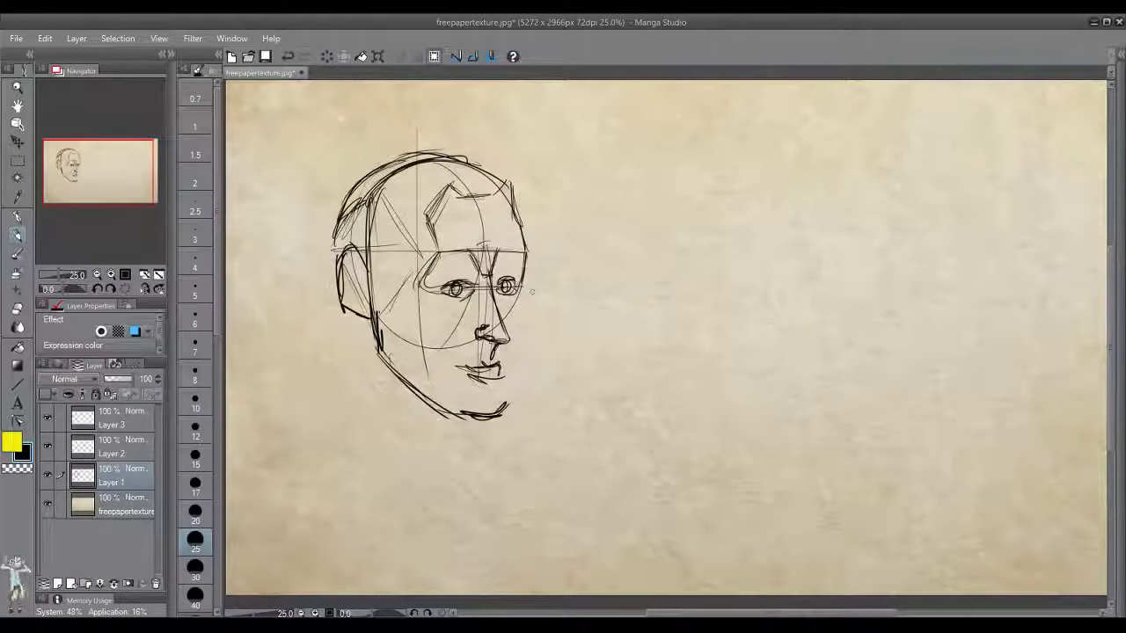
# Draw the far side of the face from the brow ridge past the eye socket and cheek down to the chin.
pyautogui.moveTo(524, 283); pyautogui.dragTo(509, 404)
pyautogui.moveTo(517, 353); pyautogui.dragTo(501, 406)
pyautogui.moveTo(515, 333); pyautogui.dragTo(509, 398)
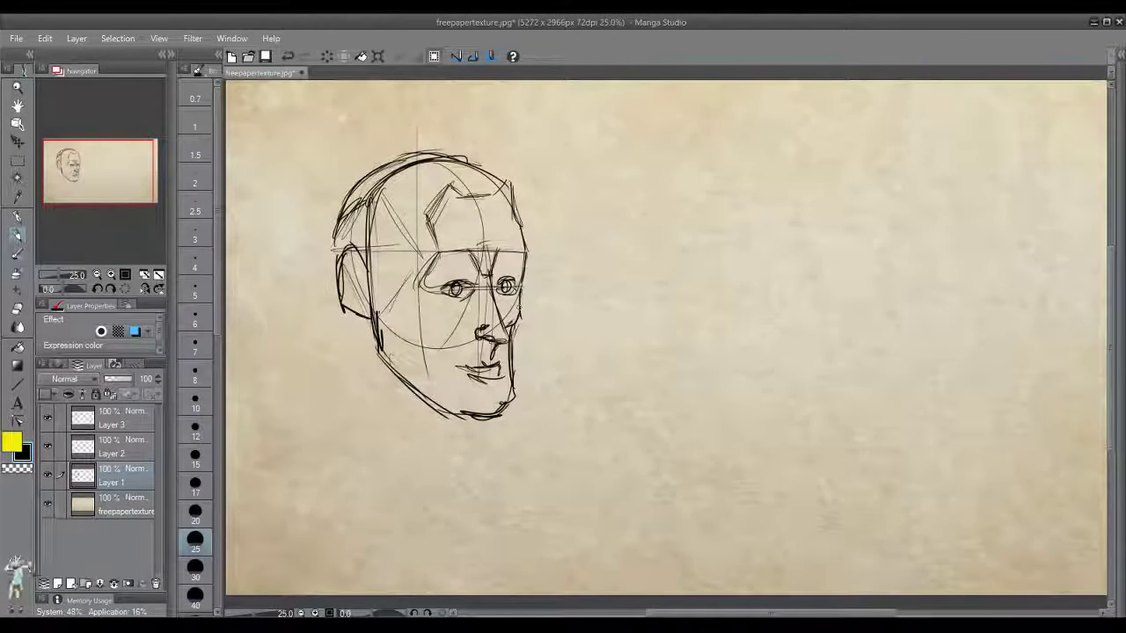
pyautogui.moveTo(529, 256)
pyautogui.mouseDown()
pyautogui.moveTo(521, 305)
pyautogui.moveTo(524, 275)
pyautogui.mouseUp()
pyautogui.moveTo(533, 235); pyautogui.dragTo(526, 259)
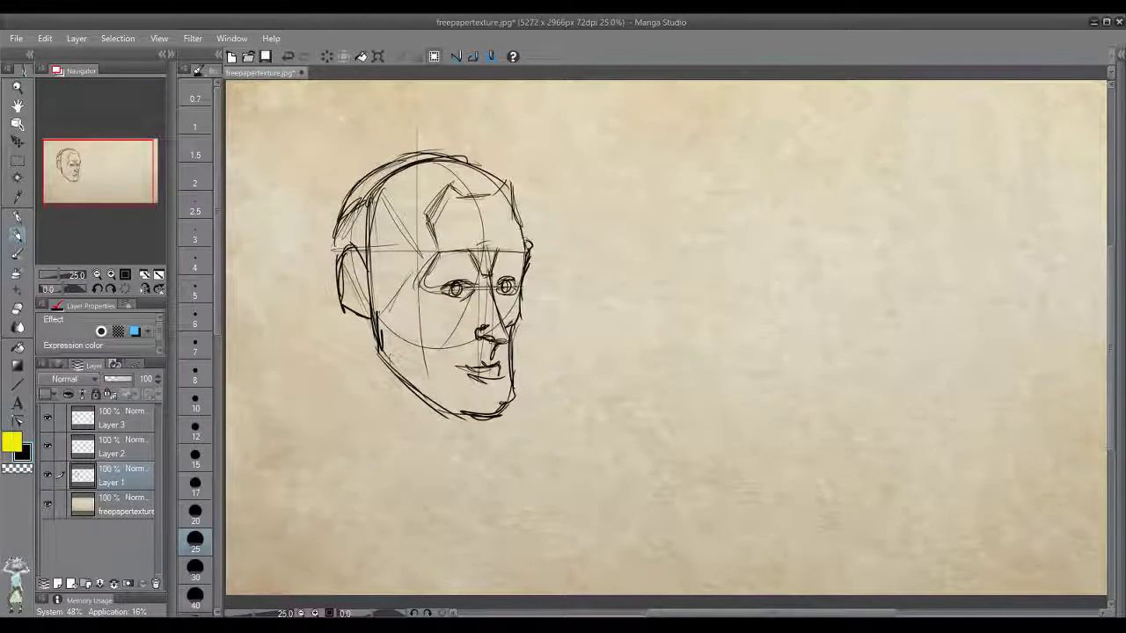
# Thicken both eyebrows and reinforce the angular hairline and far forehead edge with darker strokes.
pyautogui.moveTo(524, 190); pyautogui.dragTo(531, 250)
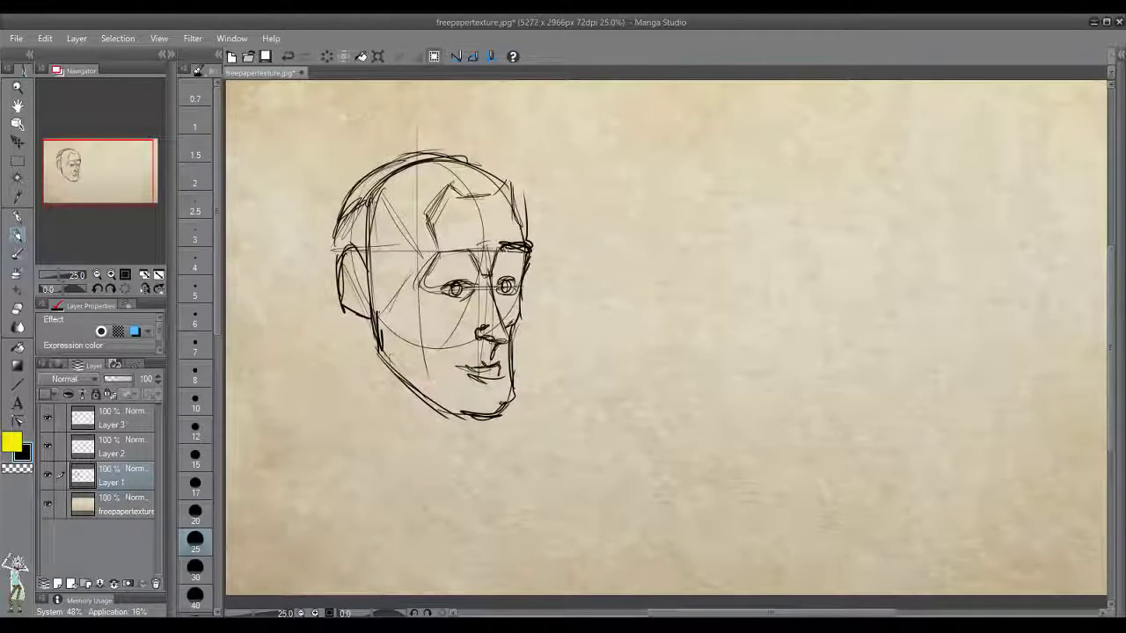
pyautogui.moveTo(431, 252); pyautogui.dragTo(471, 248)
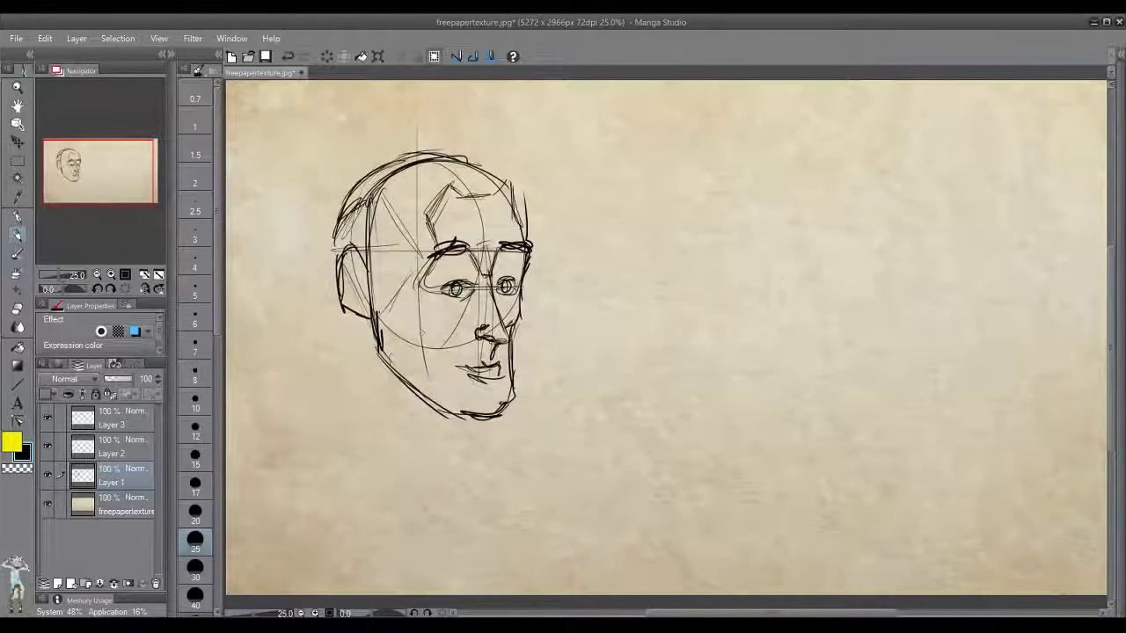
pyautogui.moveTo(464, 197)
pyautogui.mouseDown()
pyautogui.moveTo(445, 177)
pyautogui.moveTo(436, 243)
pyautogui.mouseUp()
pyautogui.moveTo(454, 198)
pyautogui.mouseDown()
pyautogui.moveTo(505, 195)
pyautogui.moveTo(515, 215)
pyautogui.mouseUp()
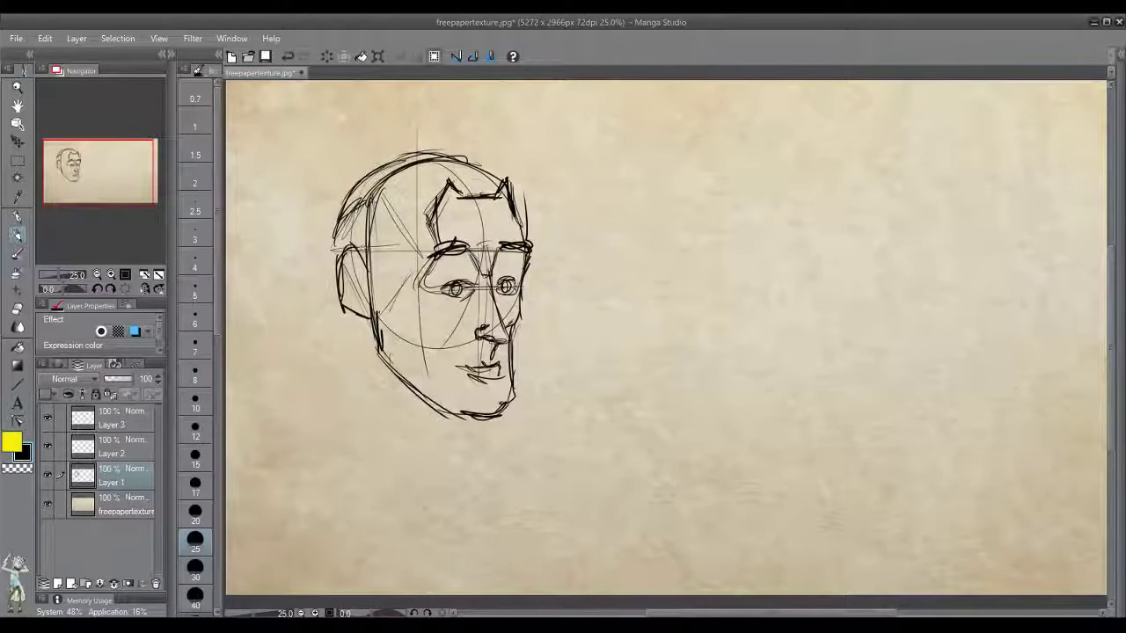
# Add the outer curve of the near ear on the first head.
pyautogui.moveTo(354, 250)
pyautogui.mouseDown()
pyautogui.moveTo(329, 274)
pyautogui.moveTo(368, 322)
pyautogui.mouseUp()
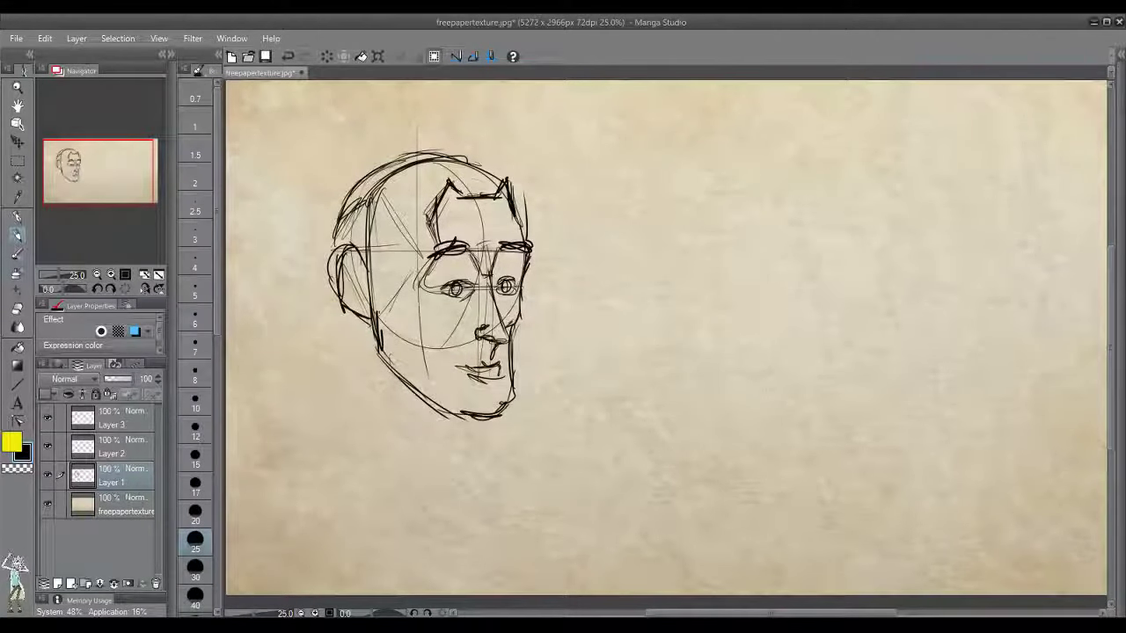
# Start a second head to the right of the first with overlapping circles, a curved centre line and a tilted brow guideline.
pyautogui.moveTo(748, 168)
pyautogui.mouseDown()
pyautogui.moveTo(796, 186)
pyautogui.moveTo(695, 304)
pyautogui.mouseUp()
pyautogui.moveTo(721, 213)
pyautogui.mouseDown()
pyautogui.moveTo(666, 369)
pyautogui.moveTo(681, 337)
pyautogui.mouseUp()
pyautogui.moveTo(683, 234); pyautogui.dragTo(788, 285)
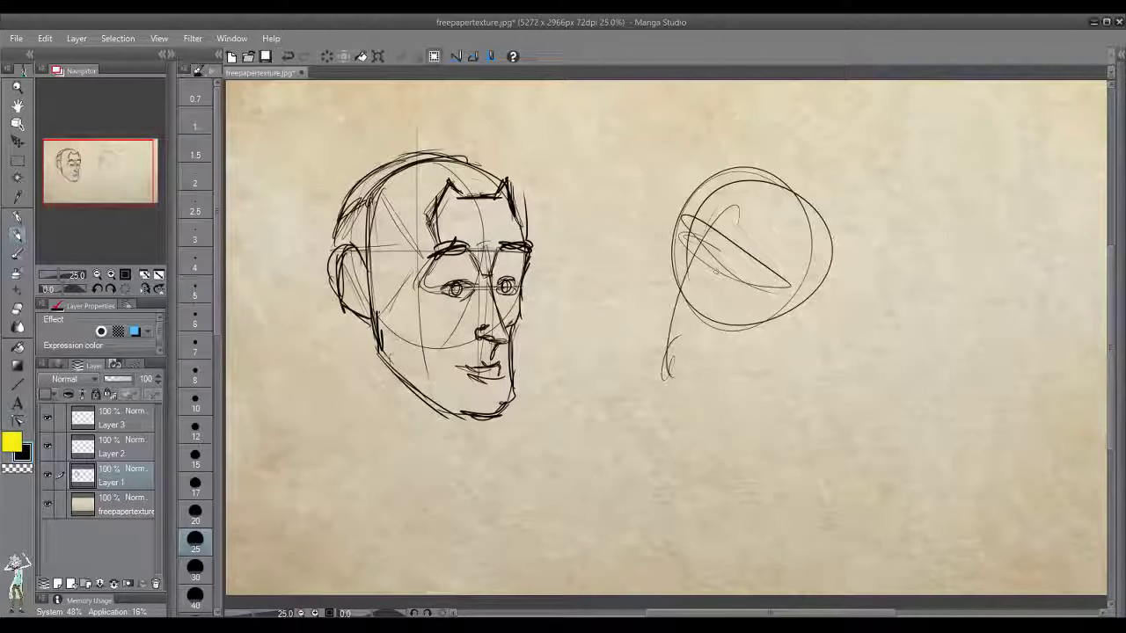
# Sketch the eyes, nose and downturned mouth of the second head along the tilted guidelines, facing down to the left.
pyautogui.moveTo(694, 236)
pyautogui.mouseDown()
pyautogui.moveTo(675, 263)
pyautogui.moveTo(722, 292)
pyautogui.moveTo(710, 264)
pyautogui.moveTo(717, 285)
pyautogui.mouseUp()
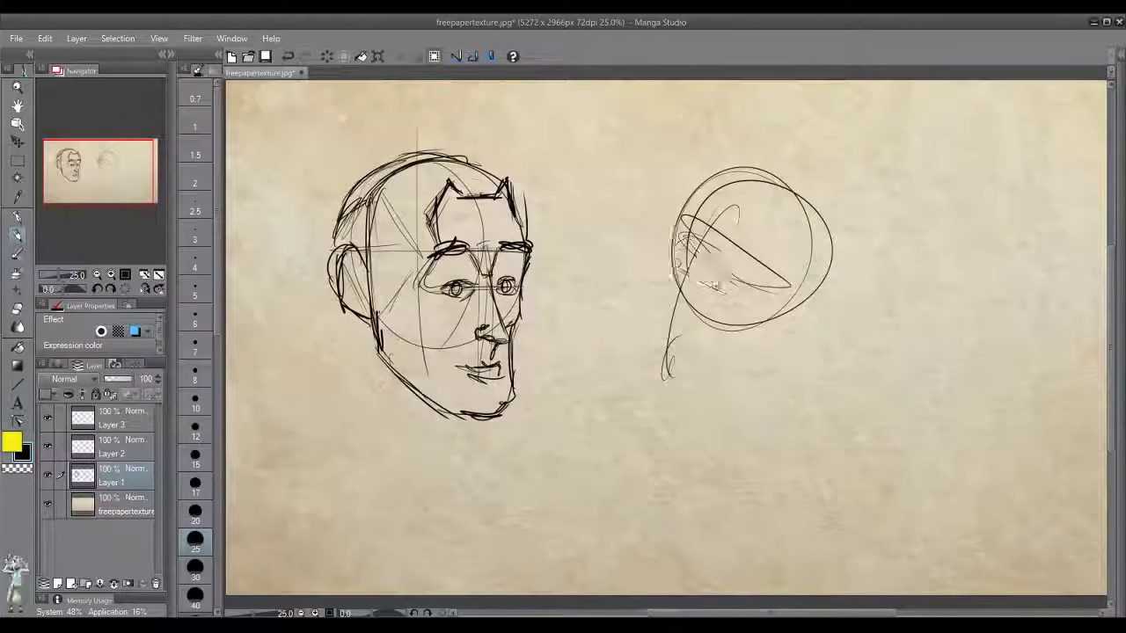
pyautogui.hotkey('ctrl', 'z')
pyautogui.moveTo(684, 234)
pyautogui.mouseDown()
pyautogui.moveTo(669, 261)
pyautogui.moveTo(741, 309)
pyautogui.moveTo(738, 292)
pyautogui.moveTo(715, 295)
pyautogui.moveTo(733, 307)
pyautogui.moveTo(723, 304)
pyautogui.mouseUp()
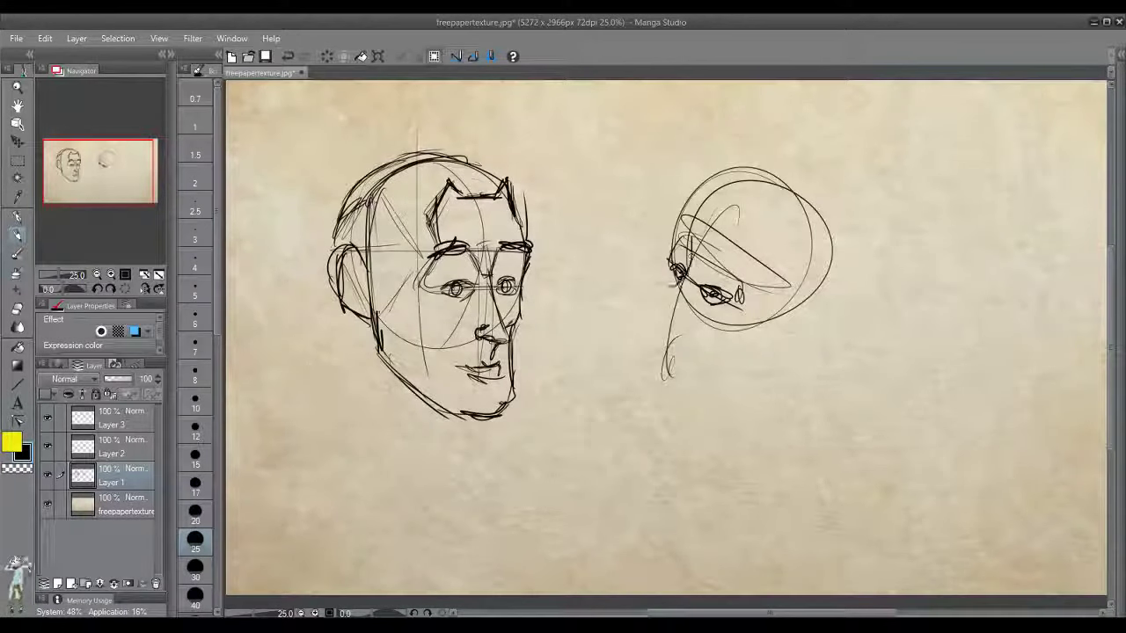
pyautogui.moveTo(693, 248)
pyautogui.mouseDown()
pyautogui.moveTo(660, 299)
pyautogui.moveTo(673, 307)
pyautogui.mouseUp()
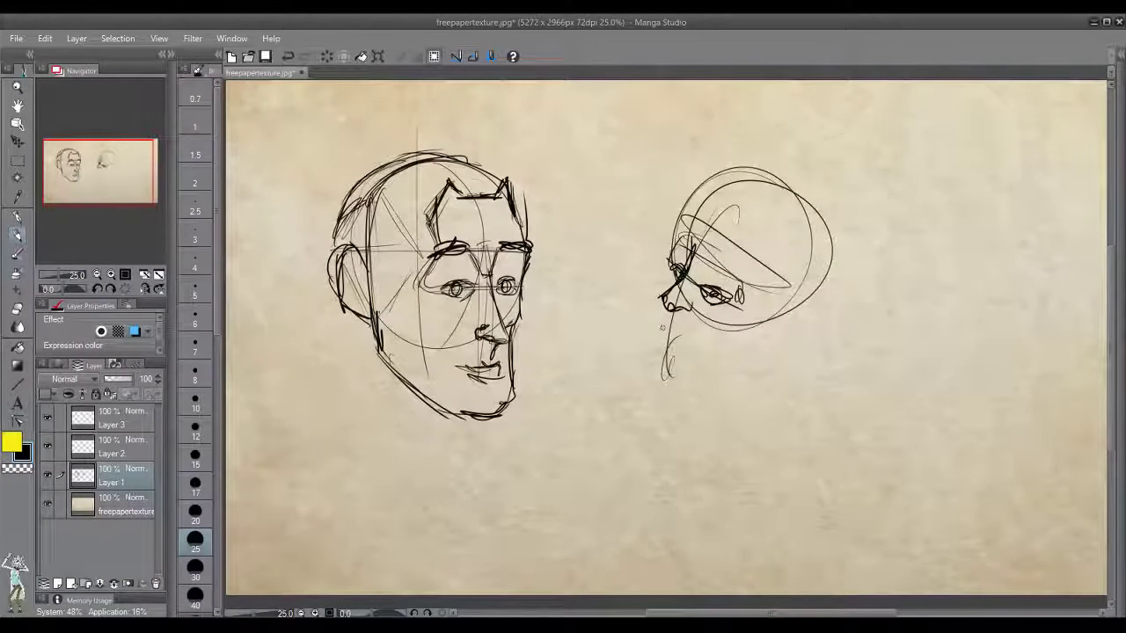
pyautogui.moveTo(673, 327); pyautogui.dragTo(701, 341)
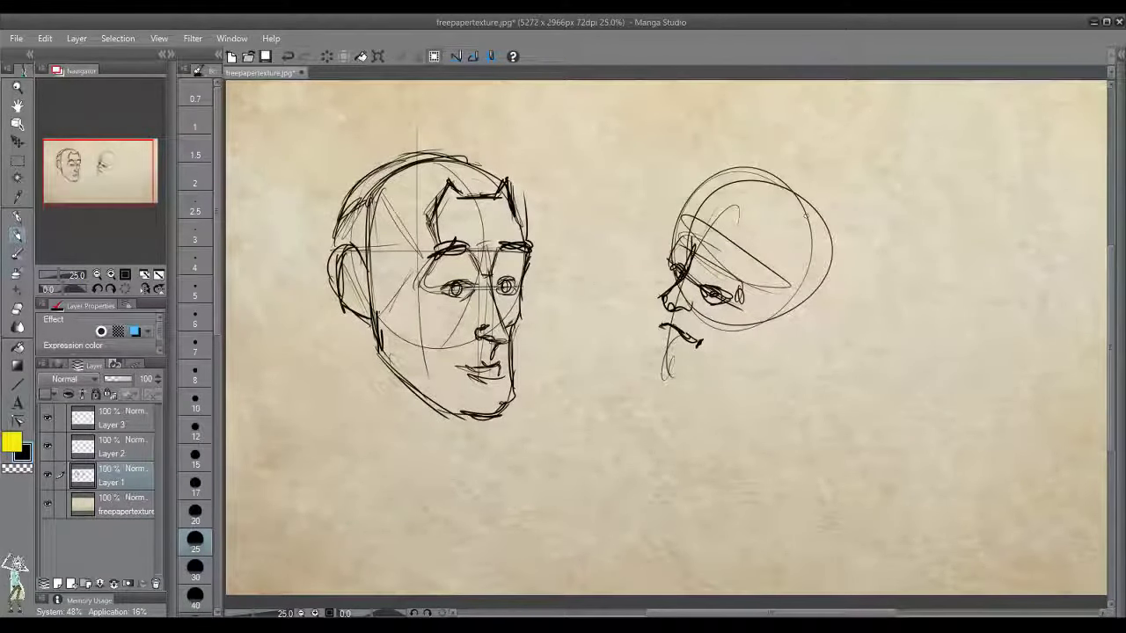
# Add a slanted side-plane guideline through the second head's circle and a parallel line at its lower back edge.
pyautogui.moveTo(832, 181); pyautogui.dragTo(671, 425)
pyautogui.hotkey('ctrl', 'z')
pyautogui.moveTo(798, 209); pyautogui.dragTo(783, 228)
pyautogui.hotkey('ctrl', 'y')
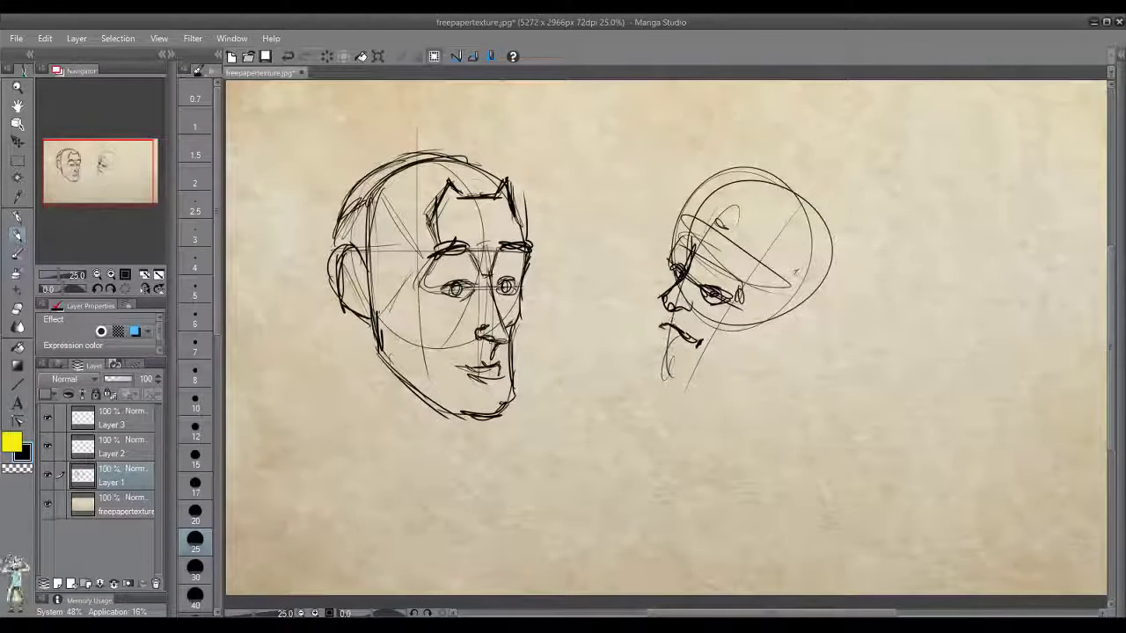
pyautogui.moveTo(799, 271); pyautogui.dragTo(750, 344)
pyautogui.hotkey('ctrl', 'z')
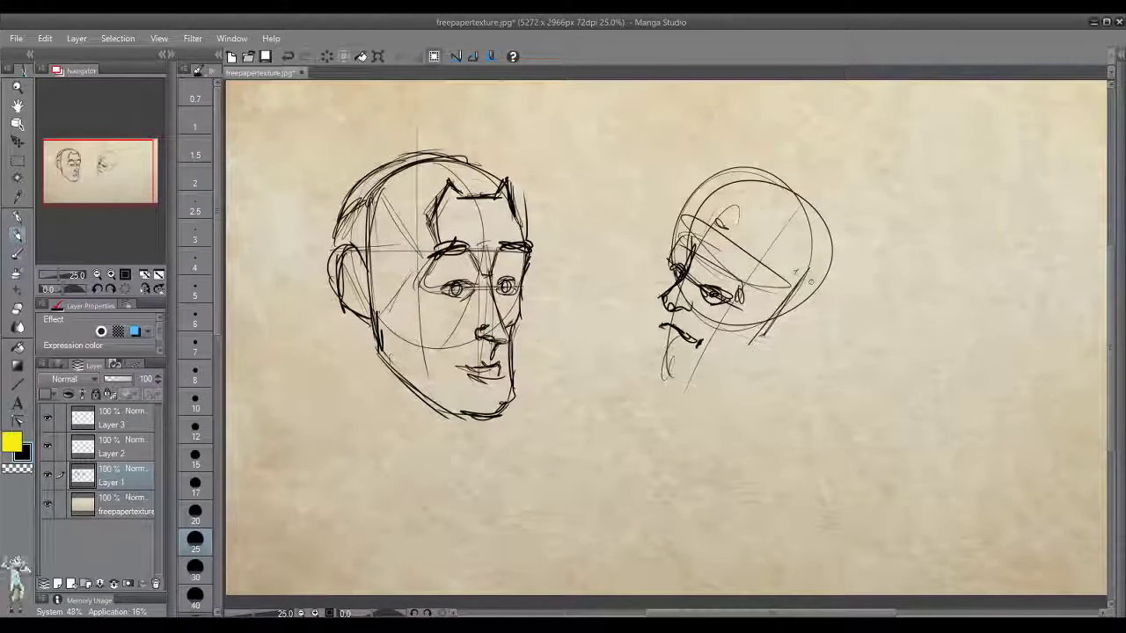
# Build the second head's side plane with short temple strokes and a heavy curve arching from the near eye around the back.
pyautogui.moveTo(790, 228); pyautogui.dragTo(810, 275)
pyautogui.moveTo(788, 230)
pyautogui.mouseDown()
pyautogui.moveTo(808, 273)
pyautogui.moveTo(801, 264)
pyautogui.mouseUp()
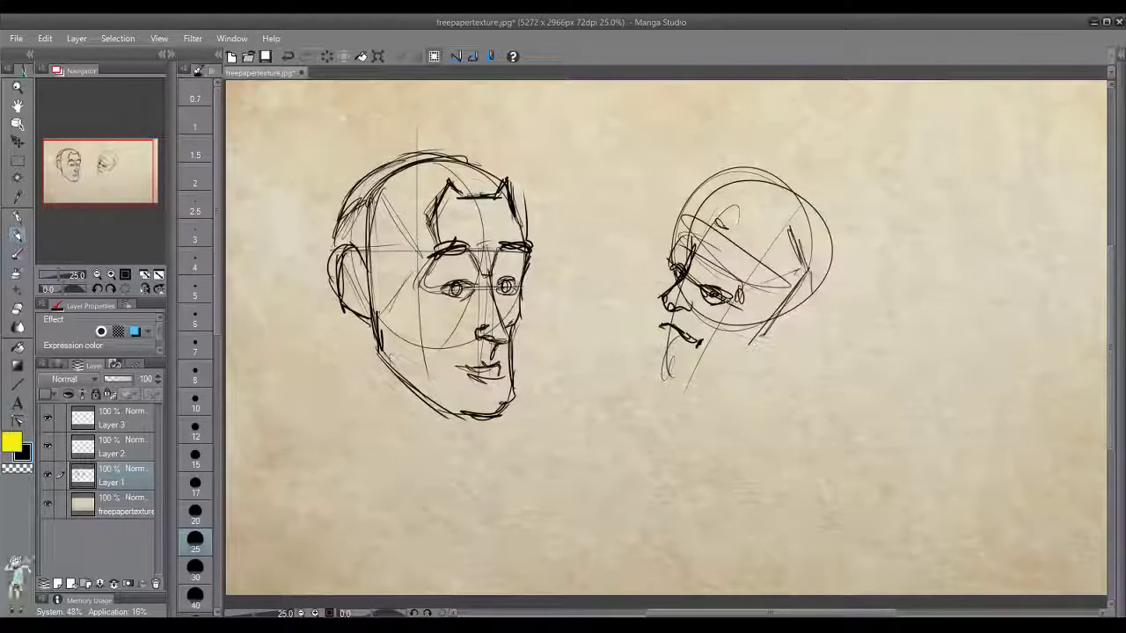
pyautogui.moveTo(737, 354); pyautogui.dragTo(804, 315)
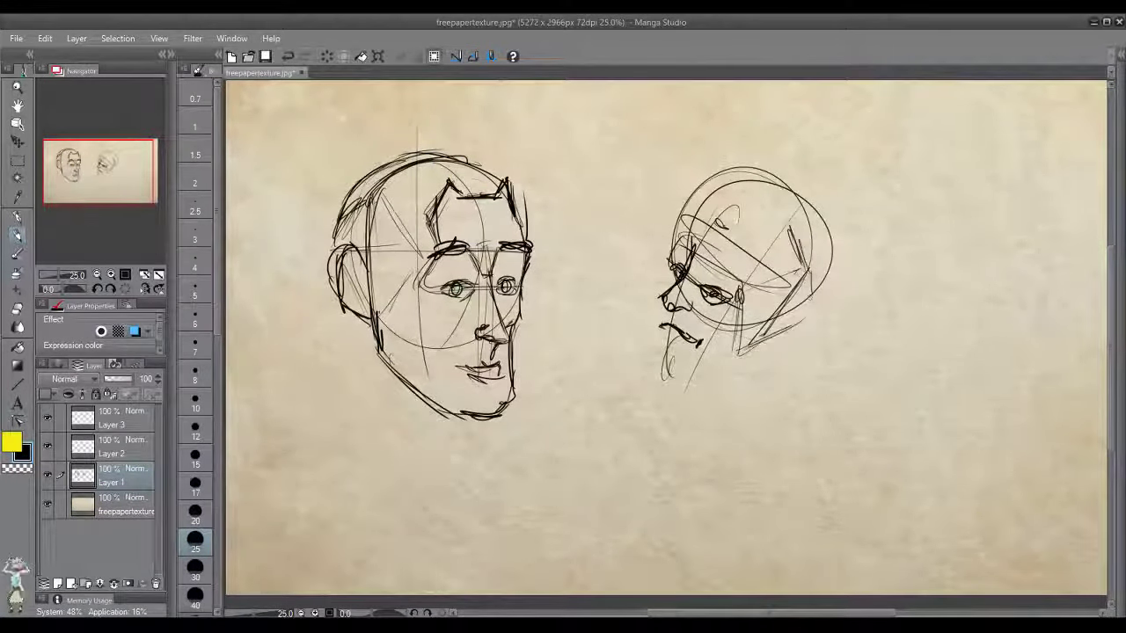
pyautogui.moveTo(746, 288)
pyautogui.mouseDown()
pyautogui.moveTo(804, 274)
pyautogui.moveTo(799, 323)
pyautogui.mouseUp()
pyautogui.moveTo(816, 281)
pyautogui.mouseDown()
pyautogui.moveTo(796, 327)
pyautogui.moveTo(749, 350)
pyautogui.moveTo(802, 322)
pyautogui.mouseUp()
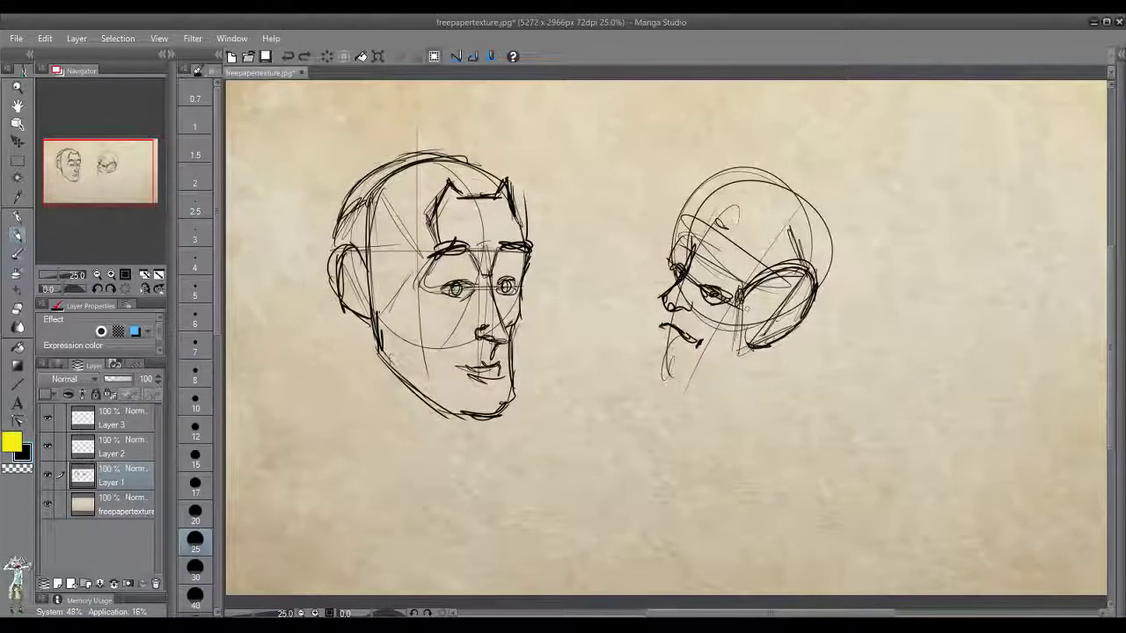
# Draw the second head's jaw and chin line, and outline the front of the face down to the chin.
pyautogui.moveTo(758, 292)
pyautogui.mouseDown()
pyautogui.moveTo(799, 329)
pyautogui.moveTo(741, 373)
pyautogui.moveTo(659, 364)
pyautogui.moveTo(736, 375)
pyautogui.mouseUp()
pyautogui.moveTo(661, 364); pyautogui.dragTo(732, 376)
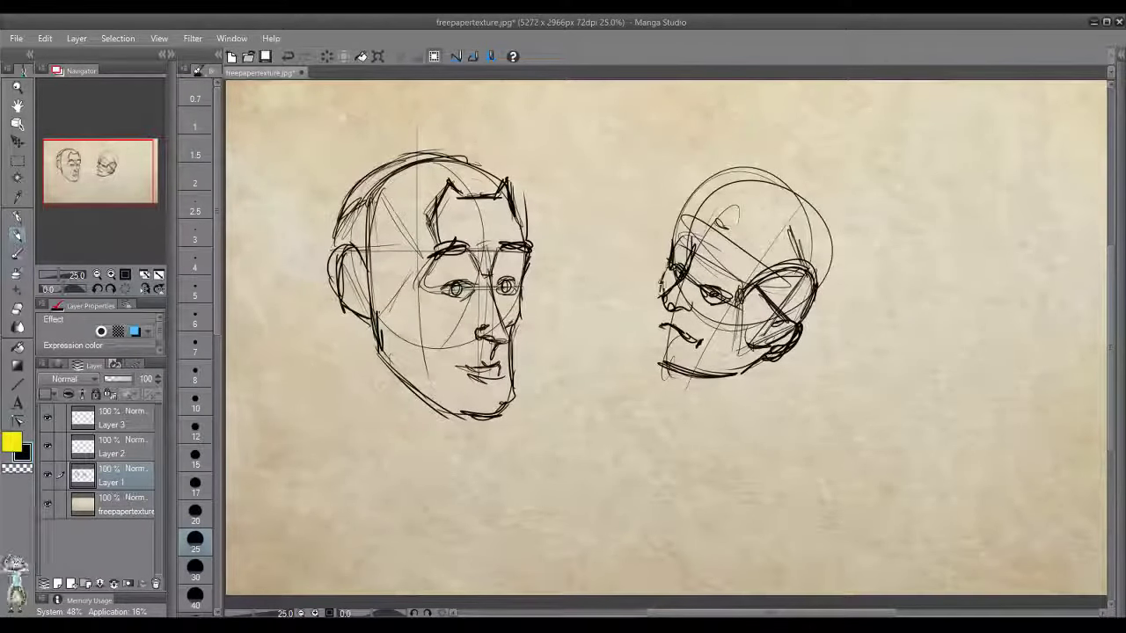
pyautogui.hotkey('ctrl', 'z')
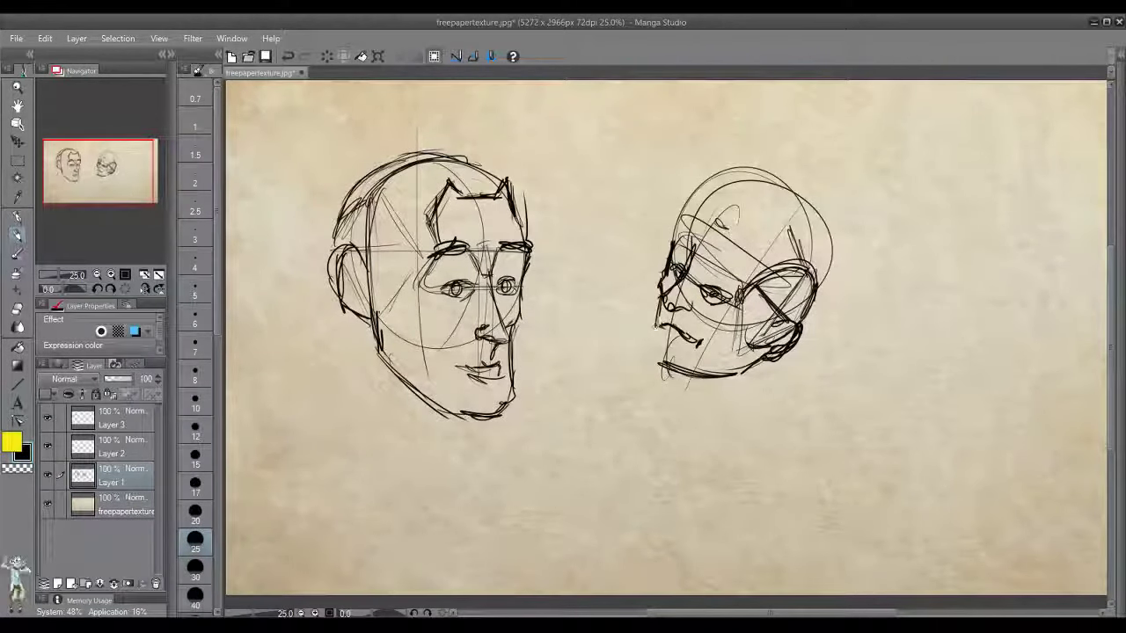
pyautogui.moveTo(656, 328); pyautogui.dragTo(658, 362)
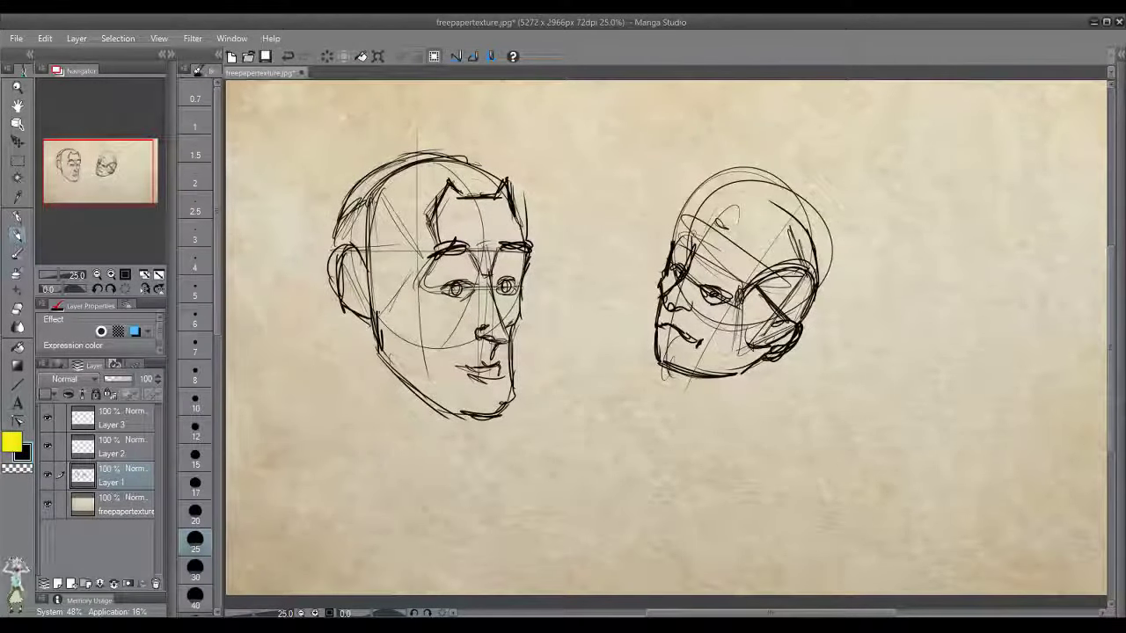
# Outline the top of the second skull from forehead to back with repeated dark strokes, and reinforce the line beside the ear.
pyautogui.moveTo(699, 192); pyautogui.dragTo(770, 195)
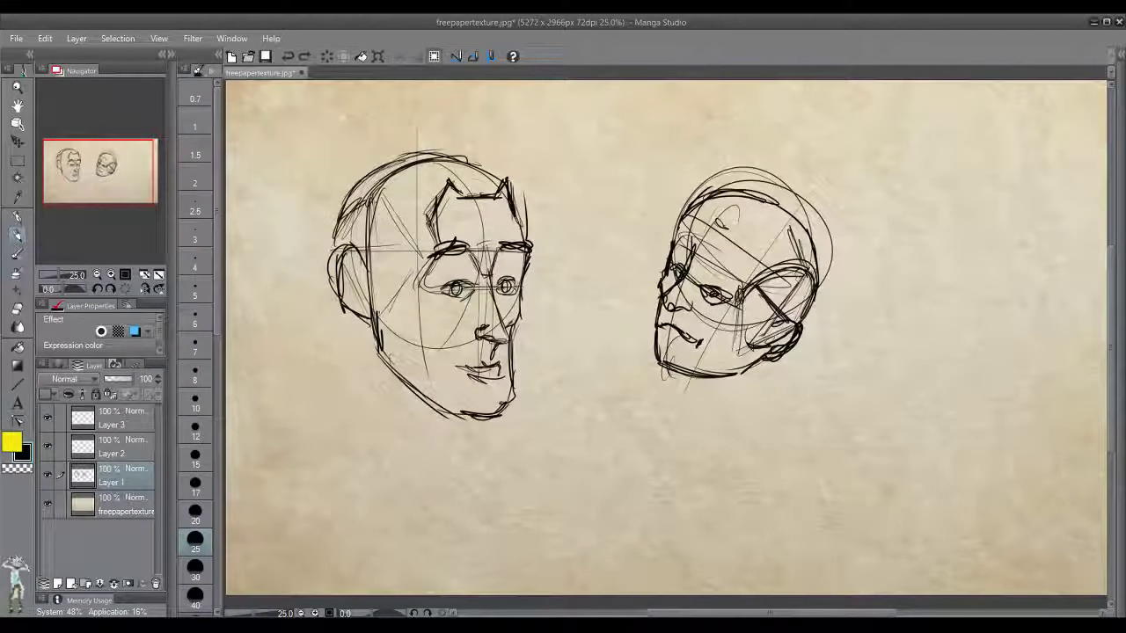
pyautogui.hotkey('ctrl', 'z')
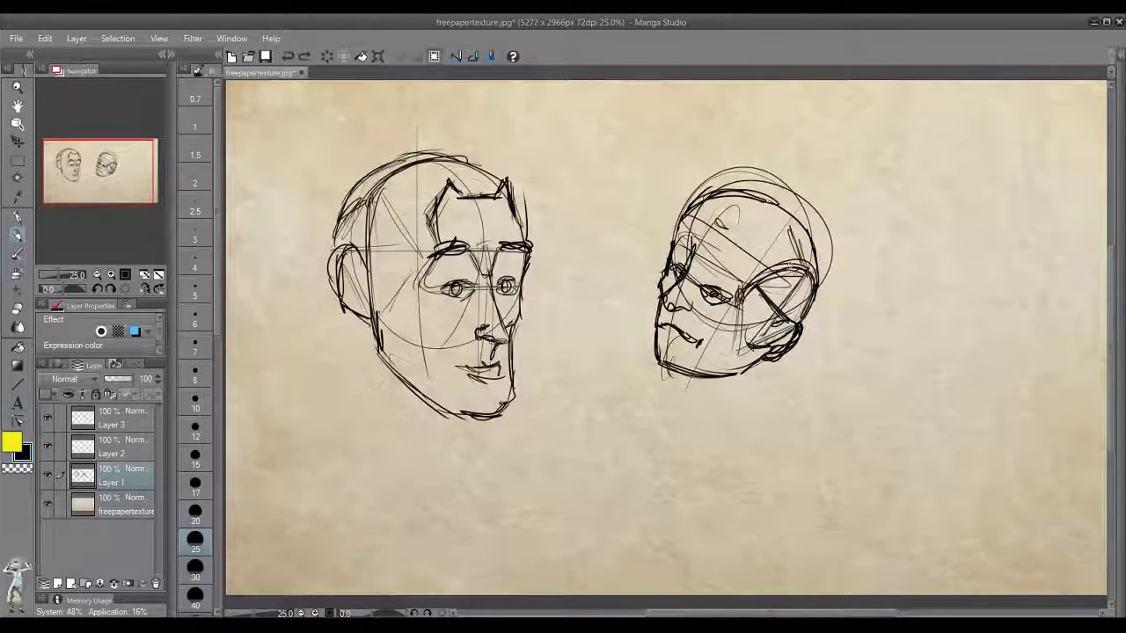
pyautogui.moveTo(758, 285); pyautogui.dragTo(792, 322)
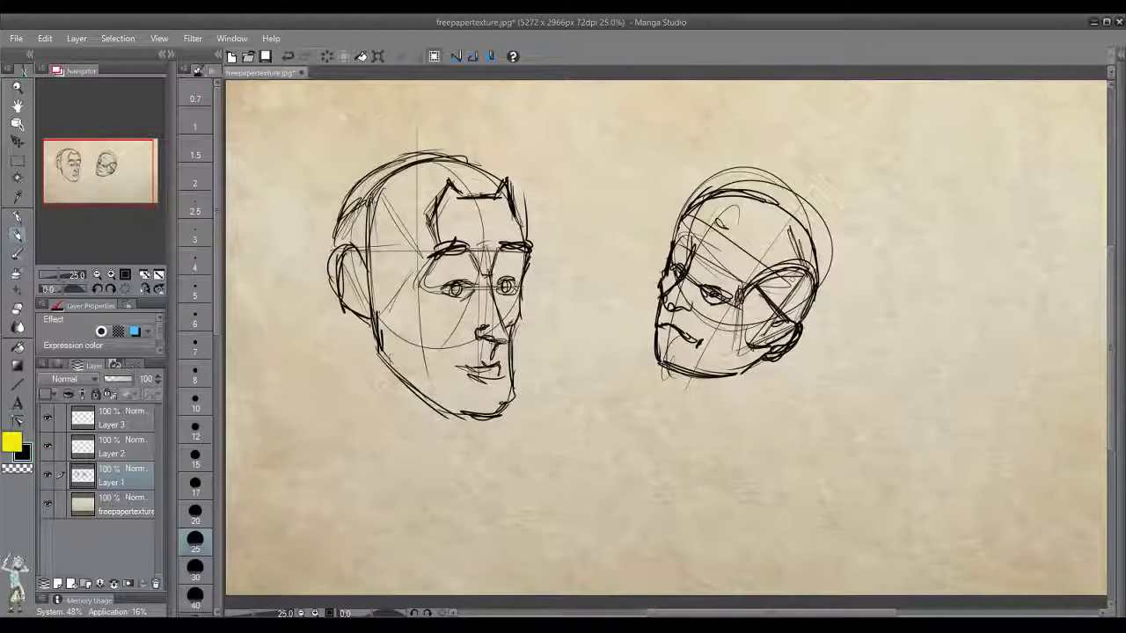
pyautogui.moveTo(711, 194)
pyautogui.mouseDown()
pyautogui.moveTo(792, 211)
pyautogui.moveTo(814, 255)
pyautogui.mouseUp()
pyautogui.moveTo(690, 259)
pyautogui.mouseDown()
pyautogui.moveTo(733, 211)
pyautogui.moveTo(698, 239)
pyautogui.mouseUp()
pyautogui.moveTo(753, 199); pyautogui.dragTo(684, 251)
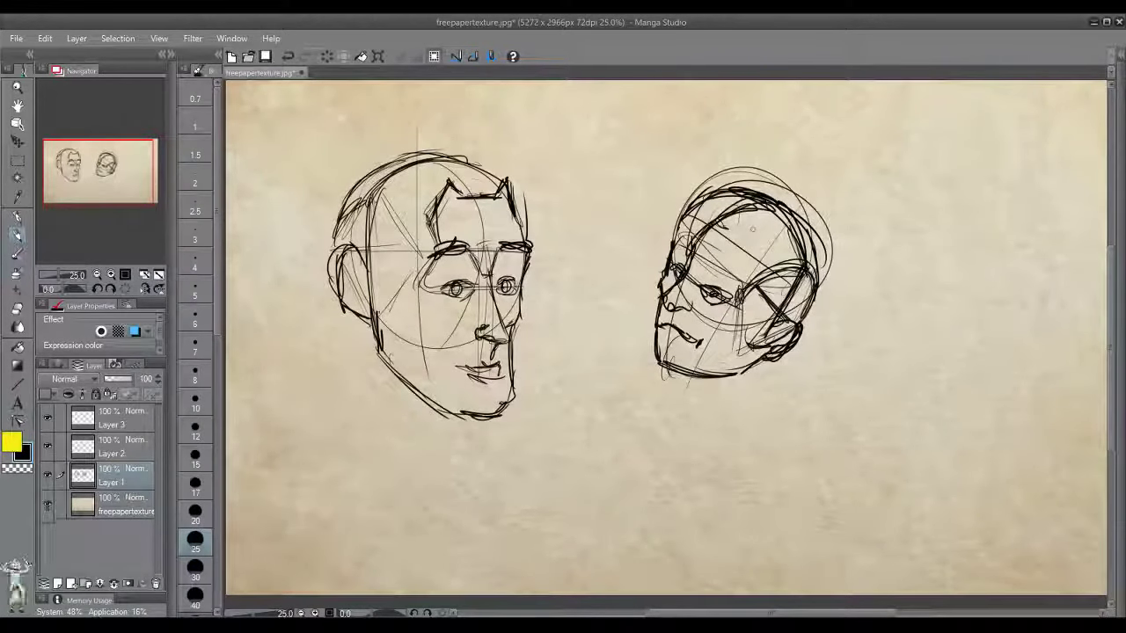
# Draw an angular hairline across the second head's forehead from the near temple to the far edge.
pyautogui.moveTo(785, 266)
pyautogui.mouseDown()
pyautogui.moveTo(780, 294)
pyautogui.moveTo(777, 231)
pyautogui.mouseUp()
pyautogui.moveTo(778, 228); pyautogui.dragTo(709, 228)
pyautogui.moveTo(709, 227)
pyautogui.mouseDown()
pyautogui.moveTo(703, 204)
pyautogui.moveTo(682, 218)
pyautogui.mouseUp()
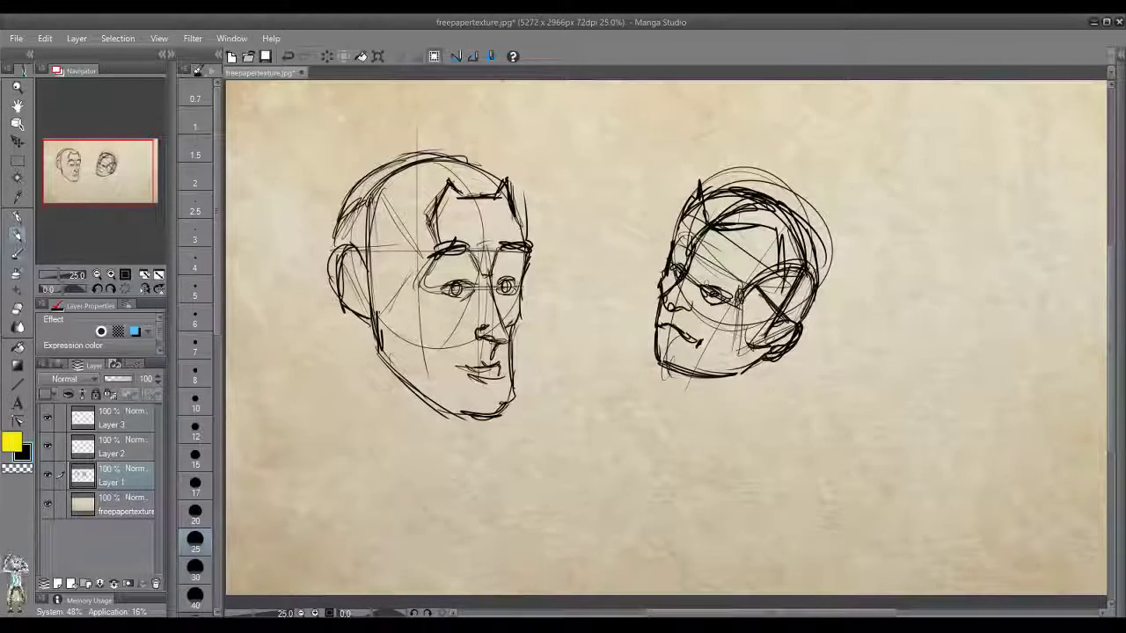
# Clear both heads from the layer and start a new head with two overlapping circles and a horizontal brow guideline.
pyautogui.click(327, 57)
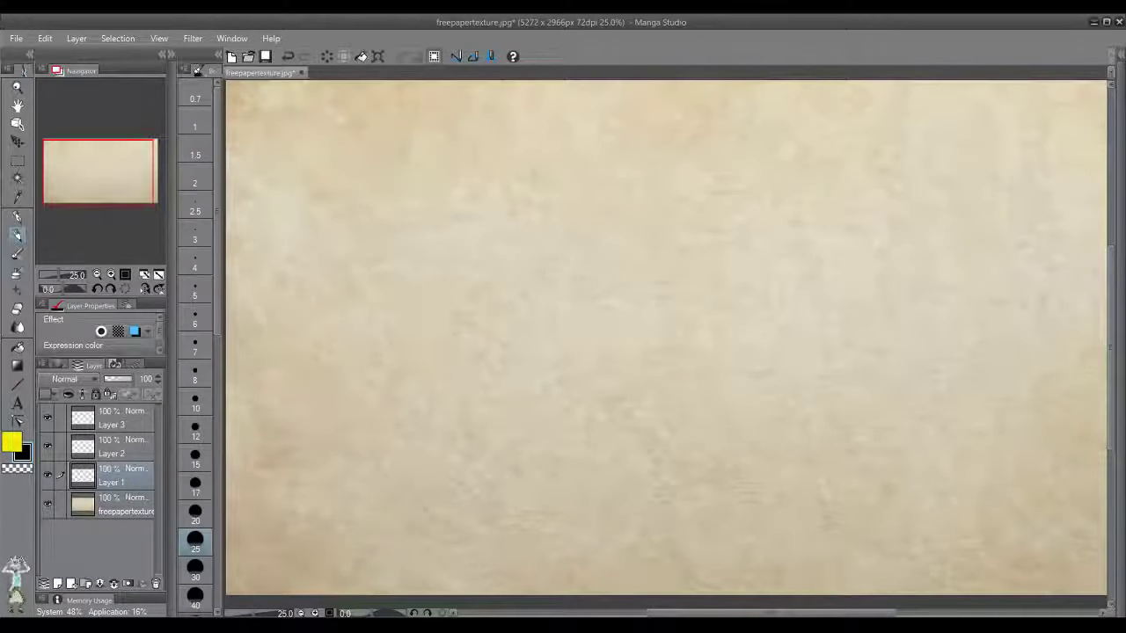
pyautogui.moveTo(432, 327)
pyautogui.mouseDown()
pyautogui.moveTo(548, 259)
pyautogui.moveTo(466, 304)
pyautogui.moveTo(579, 306)
pyautogui.mouseUp()
pyautogui.moveTo(491, 284)
pyautogui.mouseDown()
pyautogui.moveTo(582, 283)
pyautogui.moveTo(573, 310)
pyautogui.mouseUp()
# Sketch the new head's eyes and nose, and add a smiling mouth just below the circle.
pyautogui.moveTo(494, 309)
pyautogui.mouseDown()
pyautogui.moveTo(521, 303)
pyautogui.moveTo(525, 318)
pyautogui.moveTo(526, 308)
pyautogui.moveTo(567, 307)
pyautogui.moveTo(546, 313)
pyautogui.moveTo(547, 333)
pyautogui.mouseUp()
pyautogui.moveTo(546, 309)
pyautogui.mouseDown()
pyautogui.moveTo(551, 354)
pyautogui.moveTo(514, 377)
pyautogui.moveTo(536, 378)
pyautogui.moveTo(514, 386)
pyautogui.moveTo(526, 389)
pyautogui.mouseUp()
pyautogui.moveTo(554, 377); pyautogui.dragTo(536, 390)
pyautogui.moveTo(540, 387)
pyautogui.mouseDown()
pyautogui.moveTo(554, 381)
pyautogui.moveTo(540, 387)
pyautogui.mouseUp()
pyautogui.moveTo(498, 376)
pyautogui.mouseDown()
pyautogui.moveTo(538, 388)
pyautogui.moveTo(551, 379)
pyautogui.moveTo(493, 378)
pyautogui.moveTo(554, 378)
pyautogui.mouseUp()
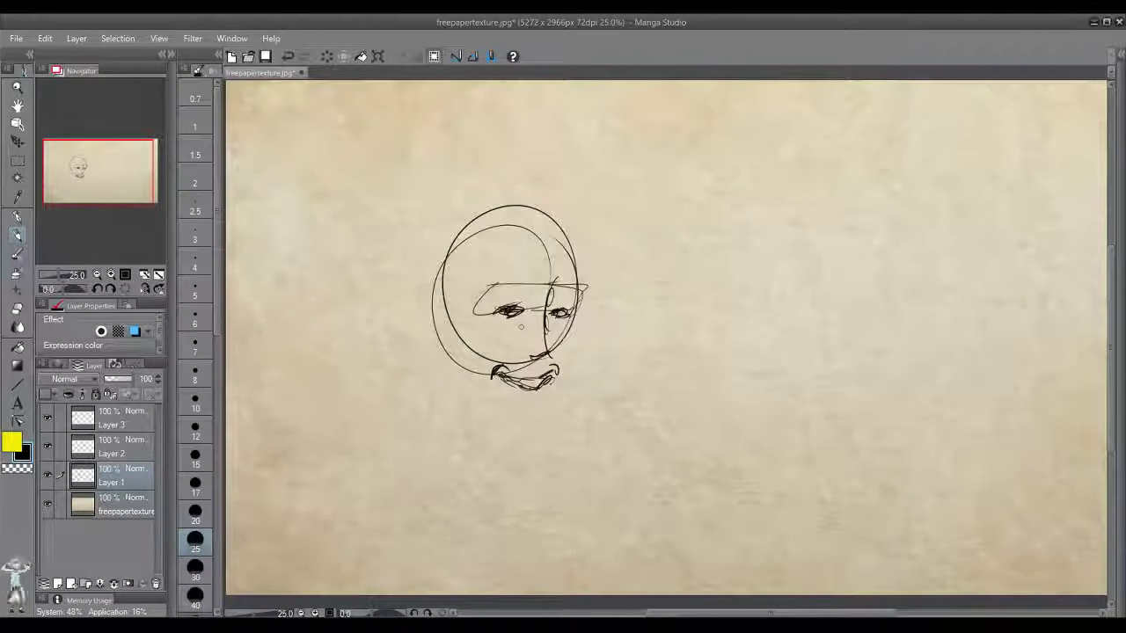
# Extend the eye line past the back of the head, and add vertical guidelines through the face centre and side plane.
pyautogui.moveTo(475, 313); pyautogui.dragTo(404, 311)
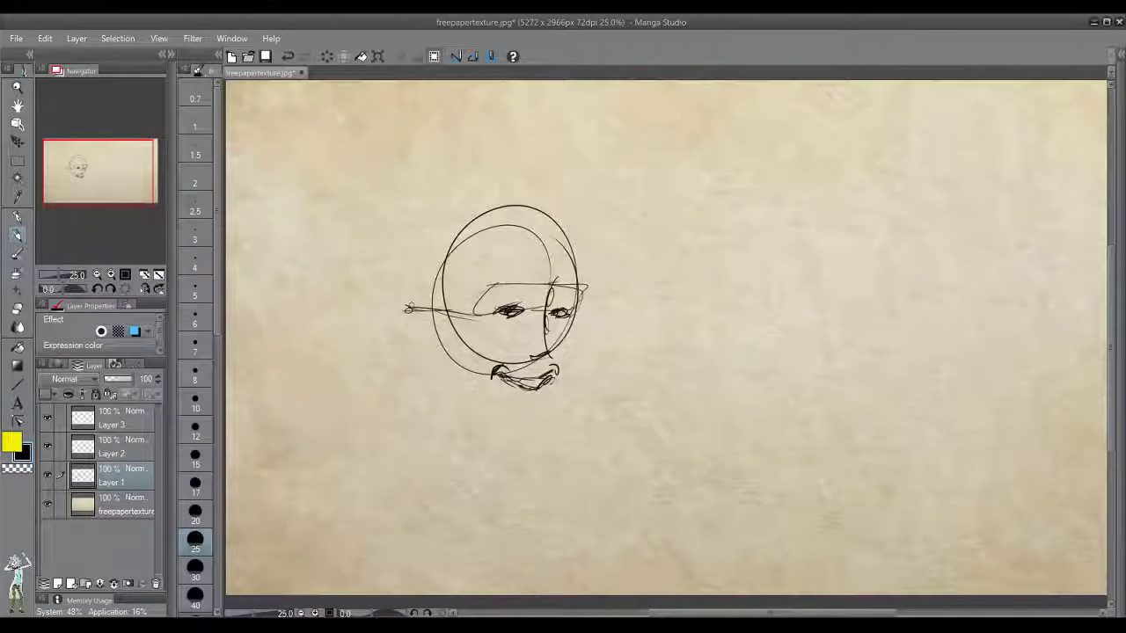
pyautogui.moveTo(554, 225); pyautogui.dragTo(549, 361)
pyautogui.moveTo(540, 250); pyautogui.dragTo(556, 259)
pyautogui.moveTo(444, 350); pyautogui.dragTo(440, 354)
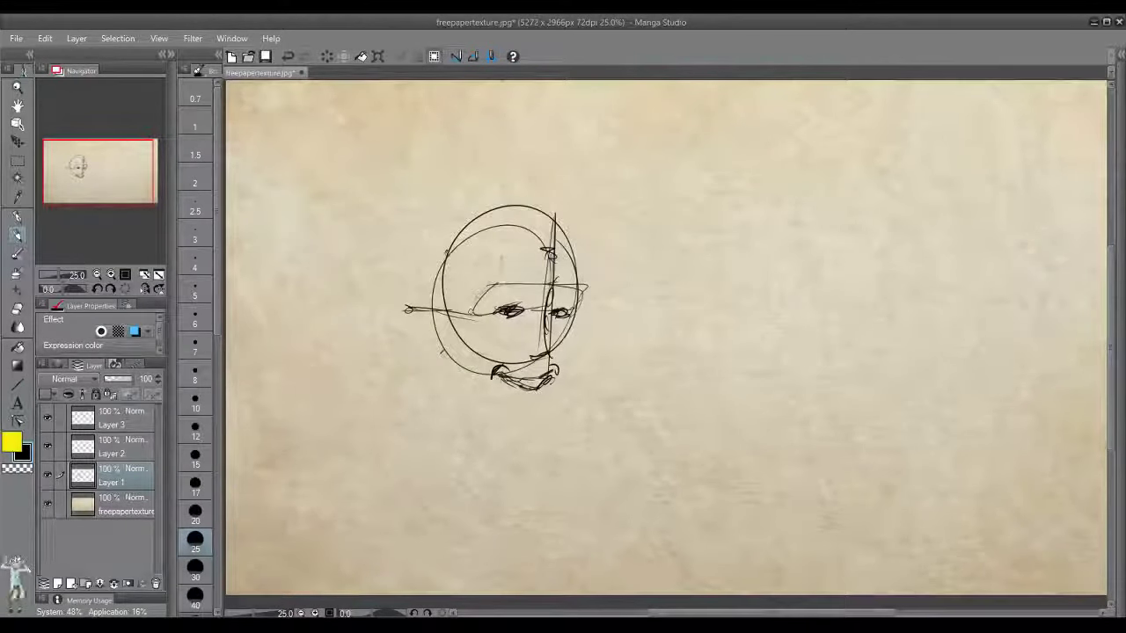
pyautogui.moveTo(485, 232); pyautogui.dragTo(465, 396)
pyautogui.moveTo(458, 264); pyautogui.dragTo(462, 300)
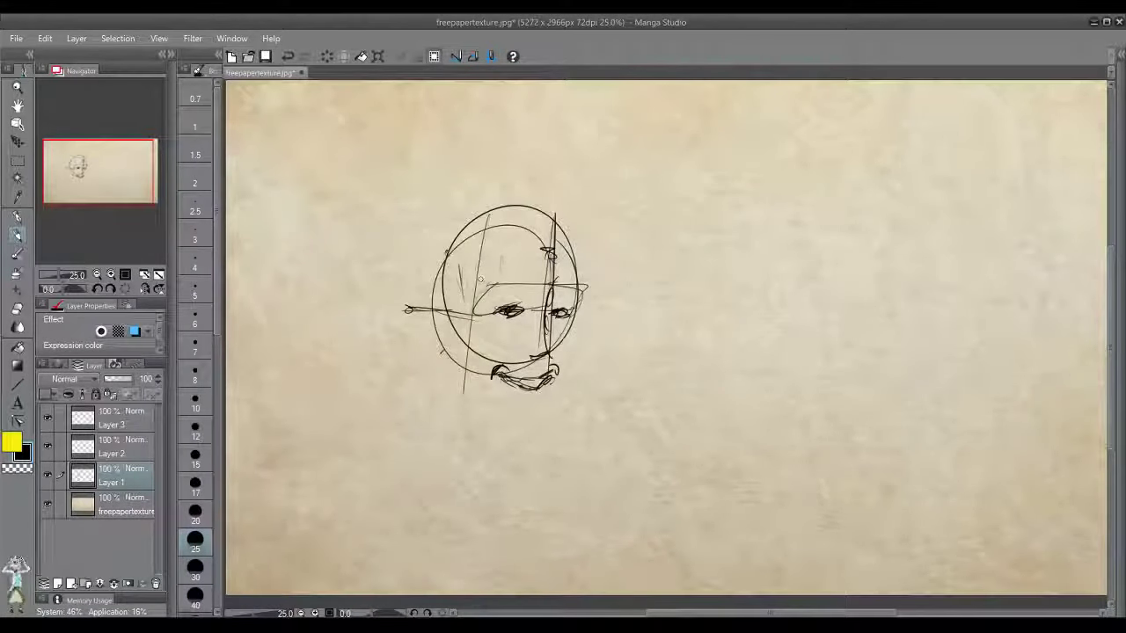
# Sketch the temple curve and outline the back and crown of the skull with loose overlapping arcs.
pyautogui.moveTo(484, 253)
pyautogui.mouseDown()
pyautogui.moveTo(430, 280)
pyautogui.moveTo(436, 268)
pyautogui.moveTo(414, 304)
pyautogui.mouseUp()
pyautogui.moveTo(429, 353); pyautogui.dragTo(449, 373)
pyautogui.moveTo(412, 306)
pyautogui.mouseDown()
pyautogui.moveTo(453, 375)
pyautogui.moveTo(439, 238)
pyautogui.mouseUp()
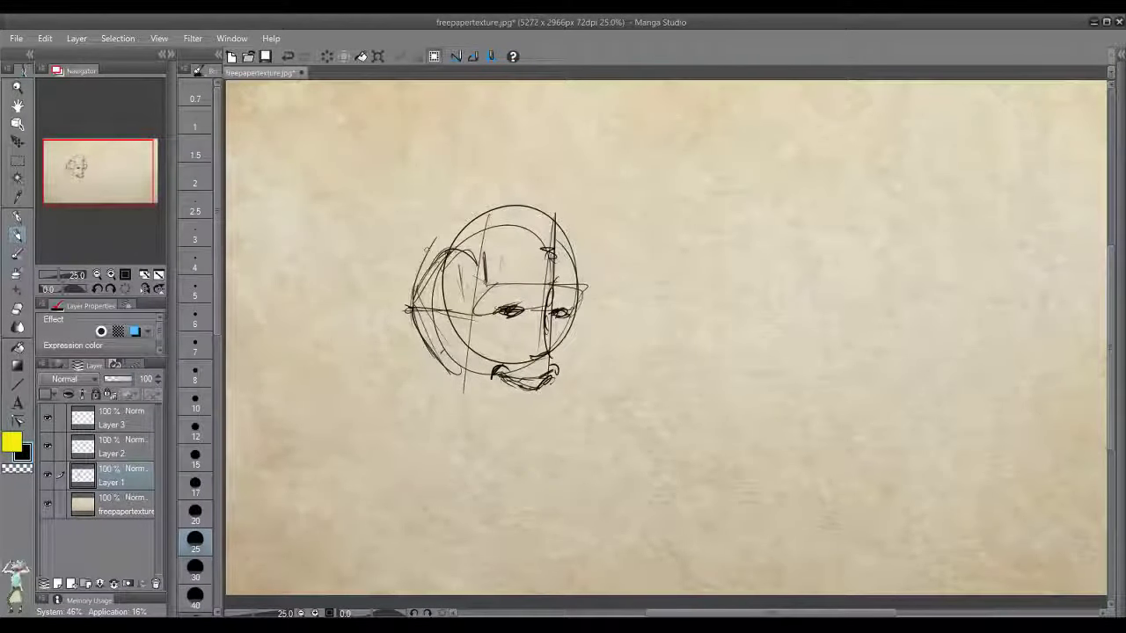
pyautogui.moveTo(407, 273); pyautogui.dragTo(467, 207)
pyautogui.moveTo(430, 242)
pyautogui.mouseDown()
pyautogui.moveTo(453, 215)
pyautogui.moveTo(526, 212)
pyautogui.mouseUp()
pyautogui.moveTo(402, 308); pyautogui.dragTo(506, 201)
pyautogui.moveTo(435, 242); pyautogui.dragTo(560, 241)
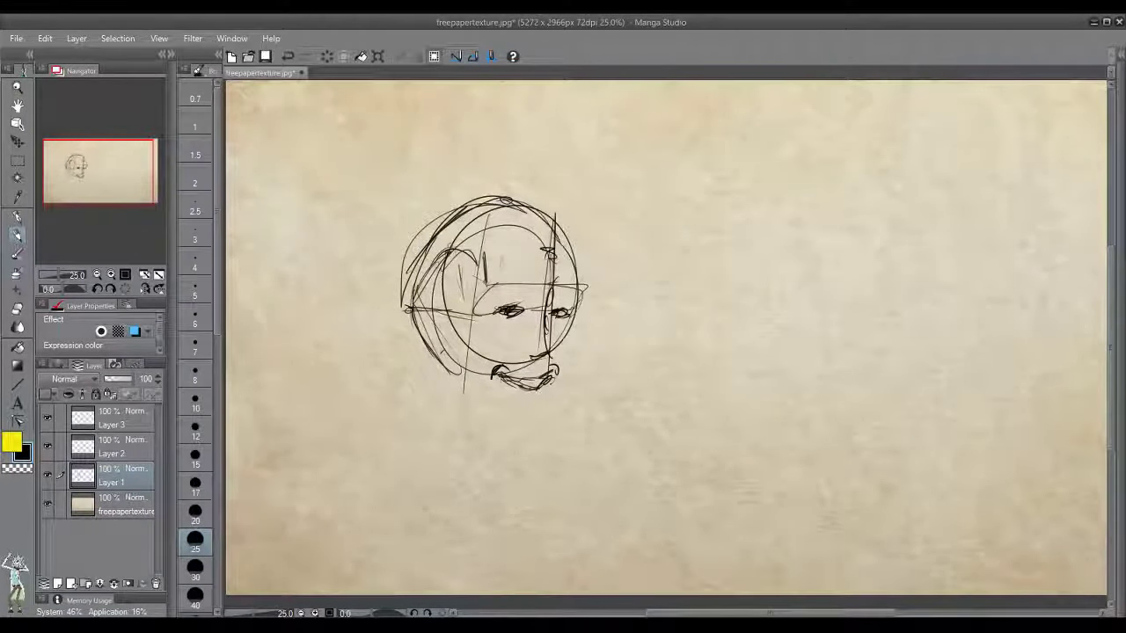
# Darken the side edge of the head above the jaw and carry the inner hair curve up to the crown.
pyautogui.moveTo(443, 255); pyautogui.dragTo(432, 356)
pyautogui.moveTo(440, 268)
pyautogui.mouseDown()
pyautogui.moveTo(433, 355)
pyautogui.moveTo(503, 216)
pyautogui.moveTo(532, 202)
pyautogui.mouseUp()
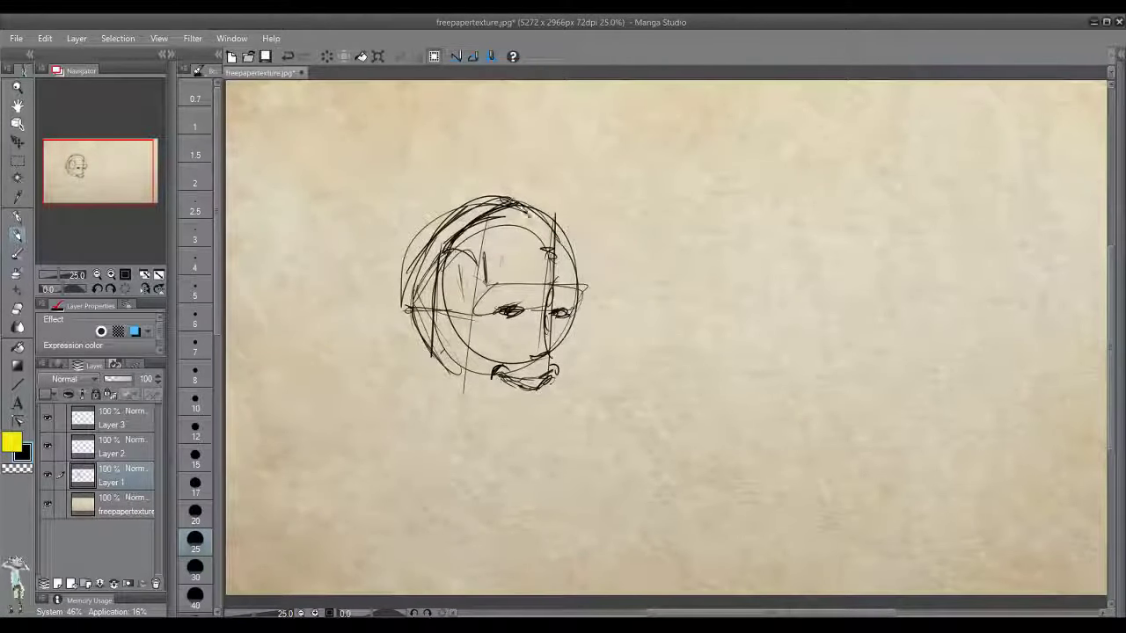
pyautogui.moveTo(450, 223); pyautogui.dragTo(533, 200)
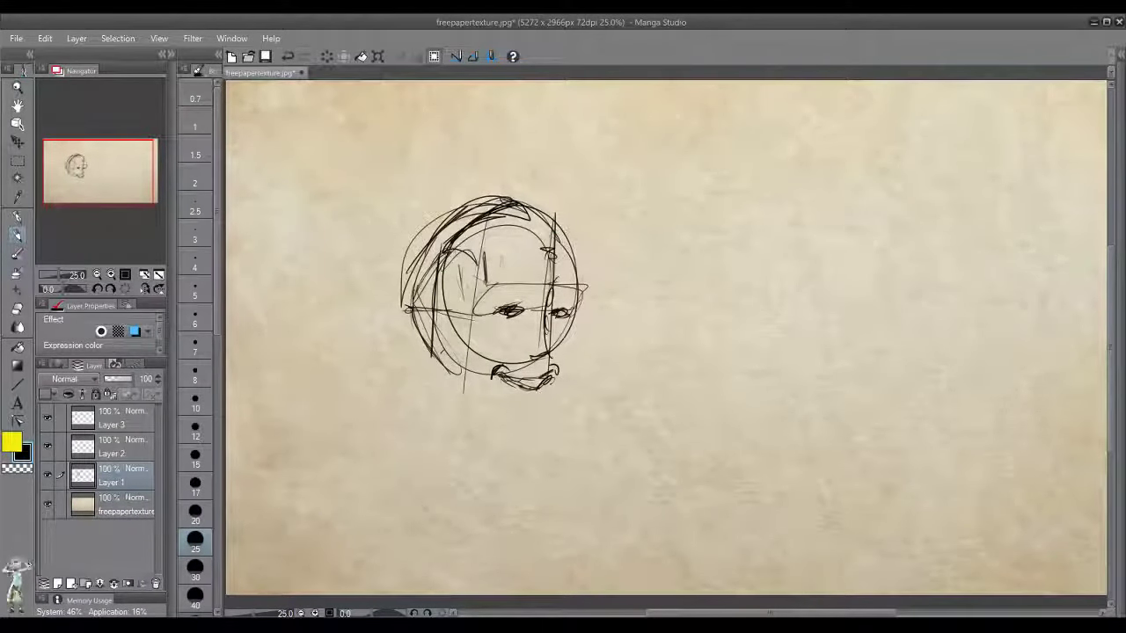
# Draw the near ear and the jawline running down to a short chin curve beneath the smile.
pyautogui.moveTo(551, 409)
pyautogui.mouseDown()
pyautogui.moveTo(514, 414)
pyautogui.moveTo(546, 425)
pyautogui.mouseUp()
pyautogui.hotkey('ctrl', 'z')
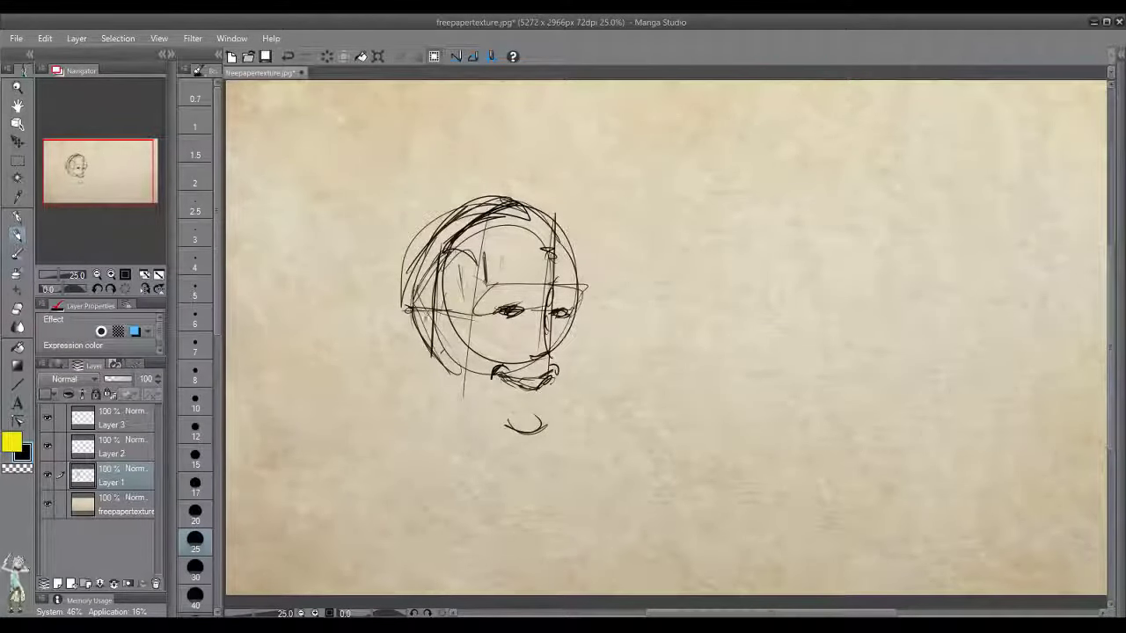
pyautogui.moveTo(431, 301)
pyautogui.mouseDown()
pyautogui.moveTo(400, 345)
pyautogui.moveTo(414, 332)
pyautogui.mouseUp()
pyautogui.hotkey('ctrl', 'z')
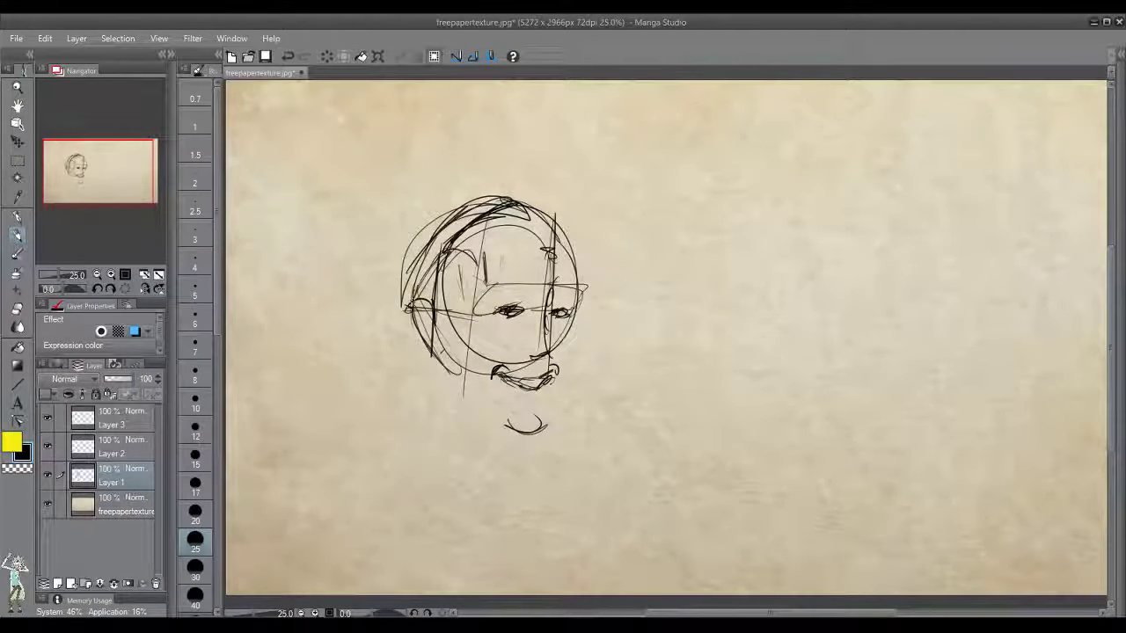
pyautogui.moveTo(433, 342)
pyautogui.mouseDown()
pyautogui.moveTo(435, 382)
pyautogui.moveTo(510, 426)
pyautogui.mouseUp()
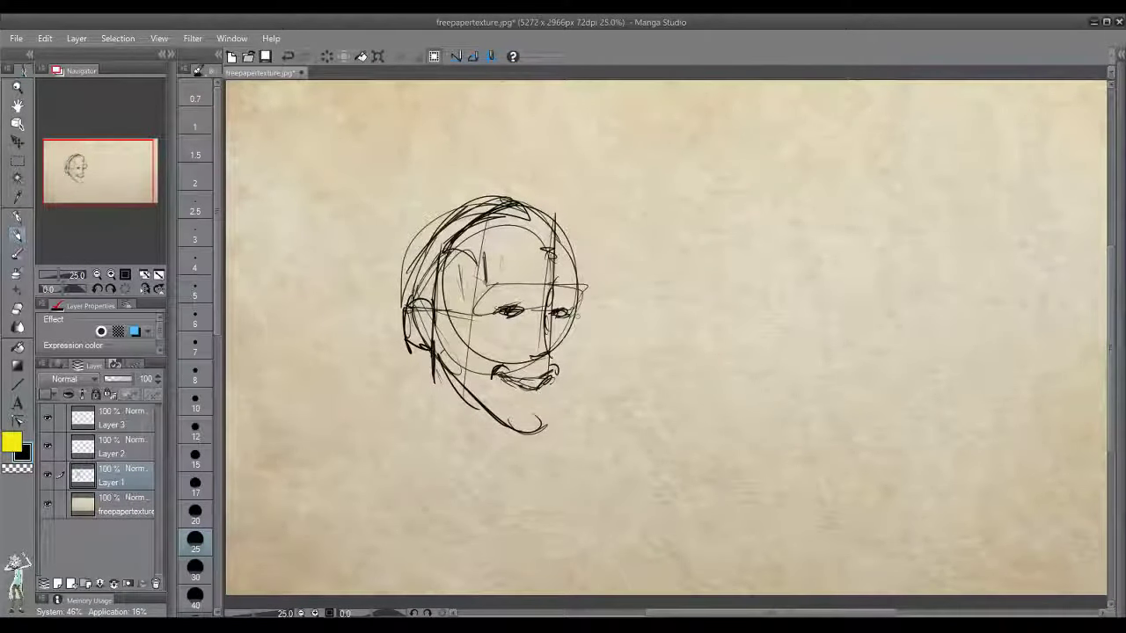
# Outline the far side of the face from forehead to chin, and draw both arched eyebrows.
pyautogui.moveTo(586, 288); pyautogui.dragTo(546, 429)
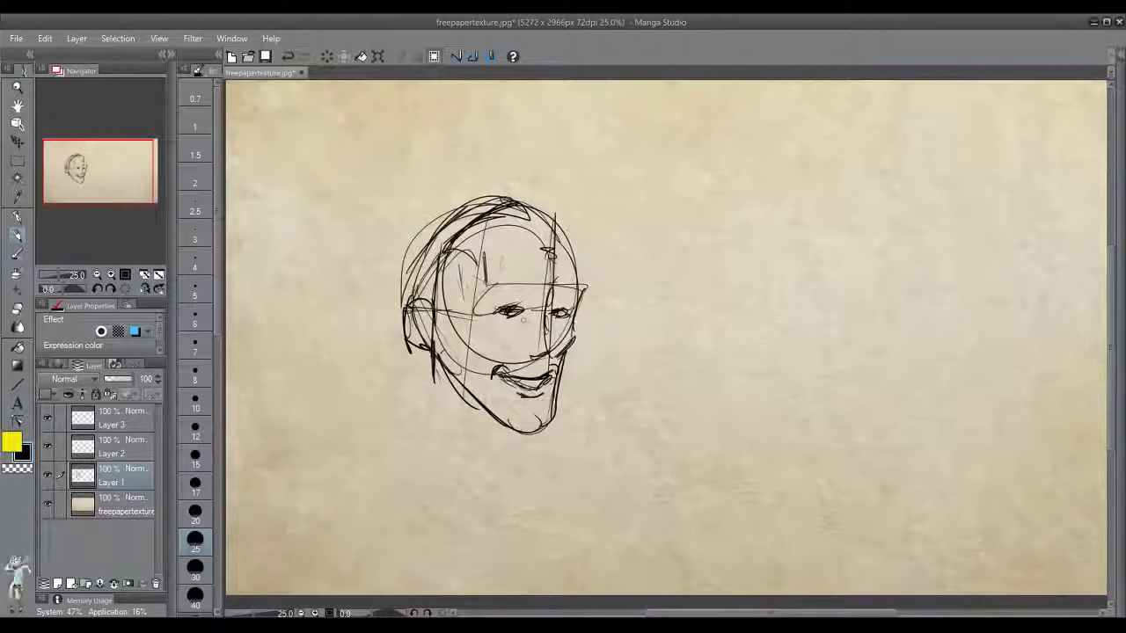
pyautogui.moveTo(486, 286); pyautogui.dragTo(530, 284)
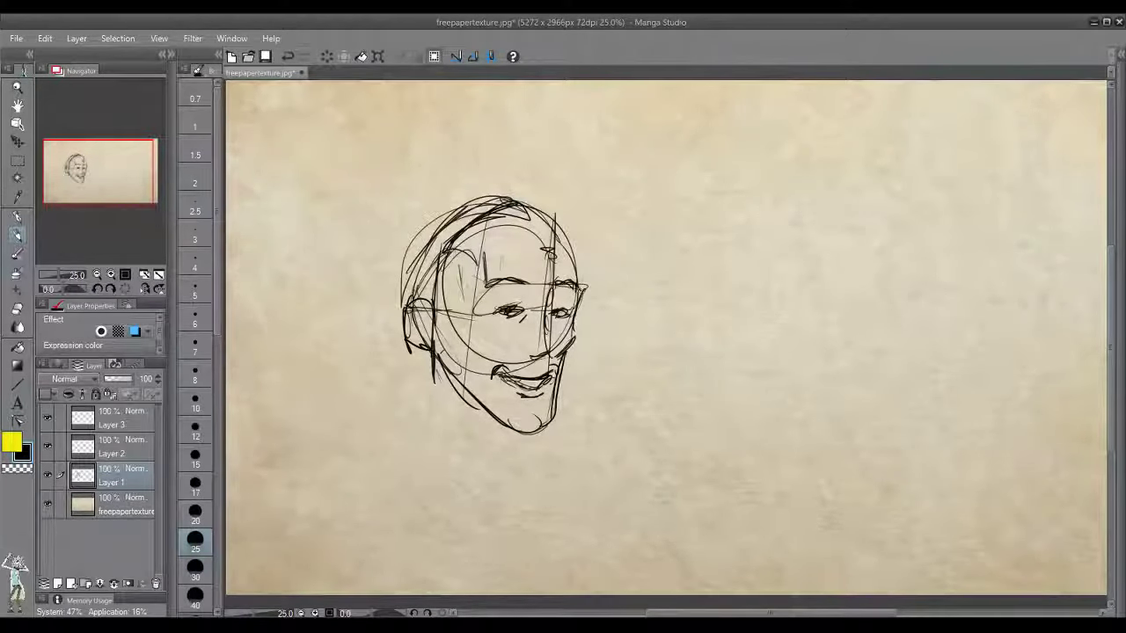
pyautogui.moveTo(575, 239); pyautogui.dragTo(581, 280)
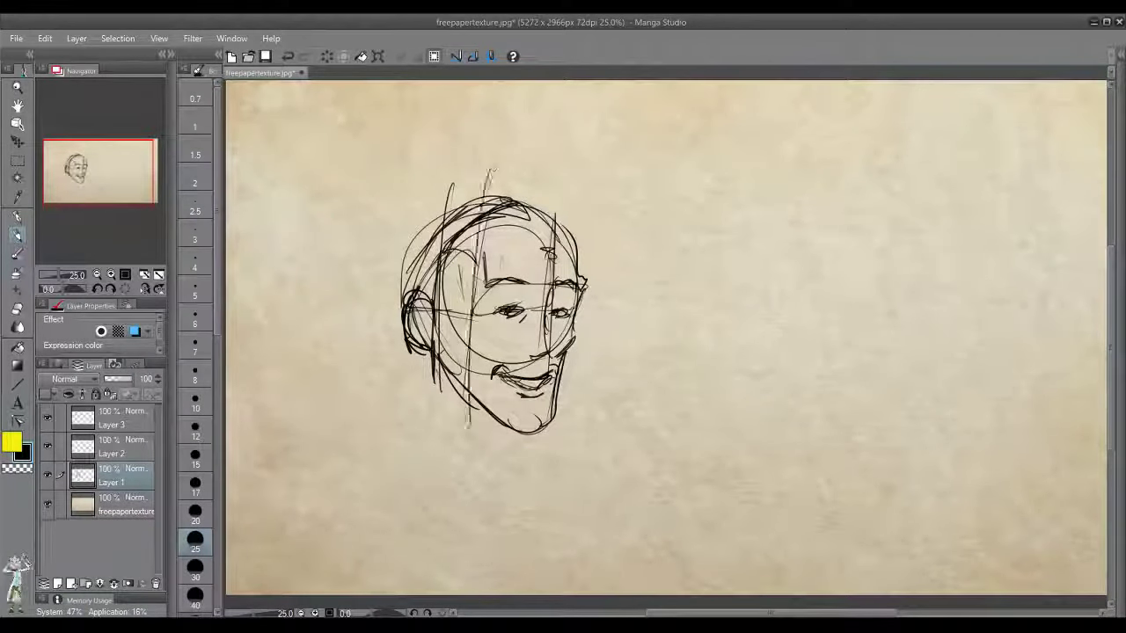
# Draw the side plane of a box around the head with two near-vertical edges joined by a slanted top edge.
pyautogui.moveTo(467, 426); pyautogui.dragTo(471, 431)
pyautogui.moveTo(506, 157); pyautogui.dragTo(472, 378)
pyautogui.moveTo(422, 184); pyautogui.dragTo(420, 429)
pyautogui.moveTo(409, 191); pyautogui.dragTo(505, 157)
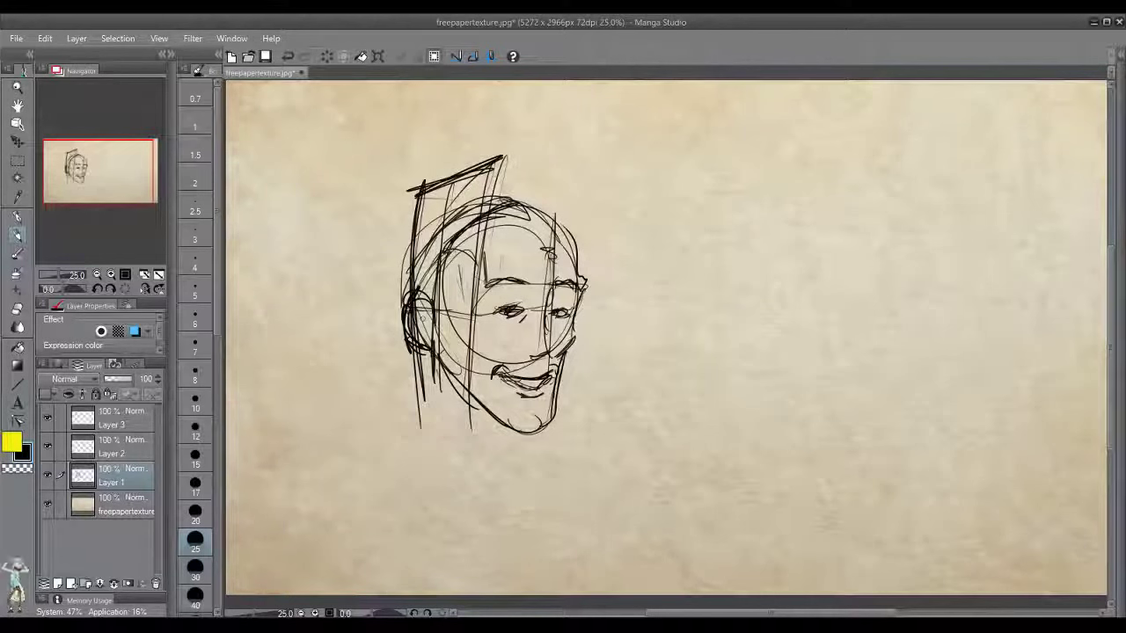
# Add the front plane of the box around the face with a slanted top edge, a far side edge and short bottom edges.
pyautogui.moveTo(386, 404); pyautogui.dragTo(404, 428)
pyautogui.moveTo(505, 158); pyautogui.dragTo(583, 191)
pyautogui.moveTo(607, 199); pyautogui.dragTo(558, 366)
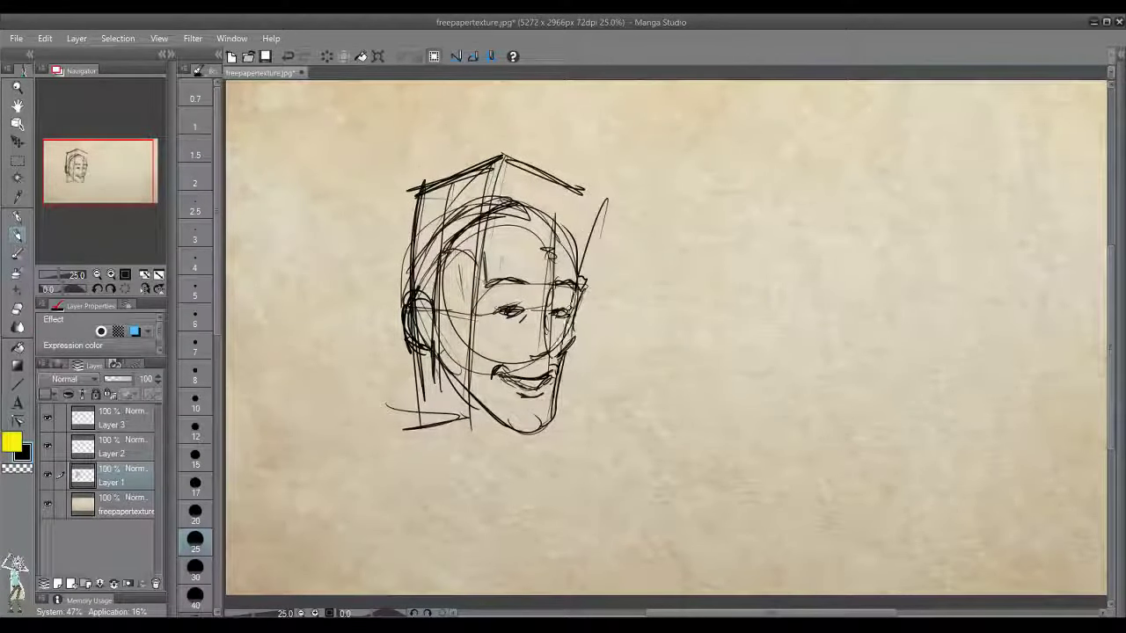
pyautogui.moveTo(596, 166); pyautogui.dragTo(549, 422)
pyautogui.moveTo(465, 414)
pyautogui.mouseDown()
pyautogui.moveTo(469, 436)
pyautogui.moveTo(537, 429)
pyautogui.mouseUp()
pyautogui.moveTo(600, 175)
pyautogui.mouseDown()
pyautogui.moveTo(552, 420)
pyautogui.moveTo(554, 400)
pyautogui.mouseUp()
pyautogui.moveTo(518, 140)
pyautogui.mouseDown()
pyautogui.moveTo(489, 405)
pyautogui.moveTo(481, 387)
pyautogui.mouseUp()
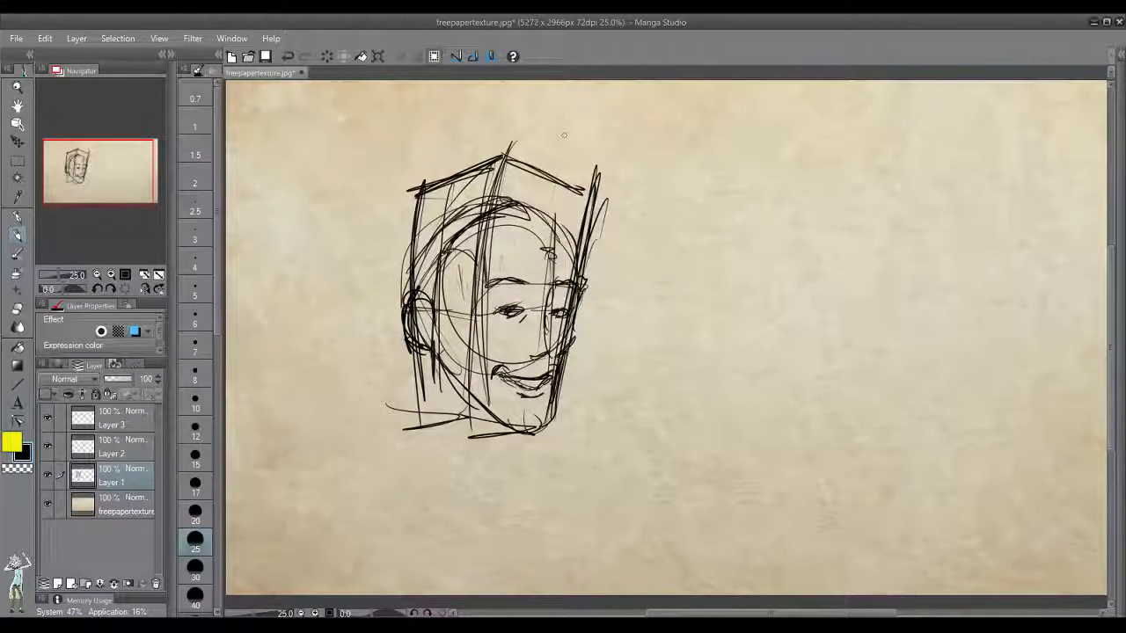
# Draw two long slanted centre guidelines down the front plane of the box, extending above its top edge.
pyautogui.moveTo(567, 108); pyautogui.dragTo(526, 376)
pyautogui.moveTo(584, 112); pyautogui.dragTo(541, 356)
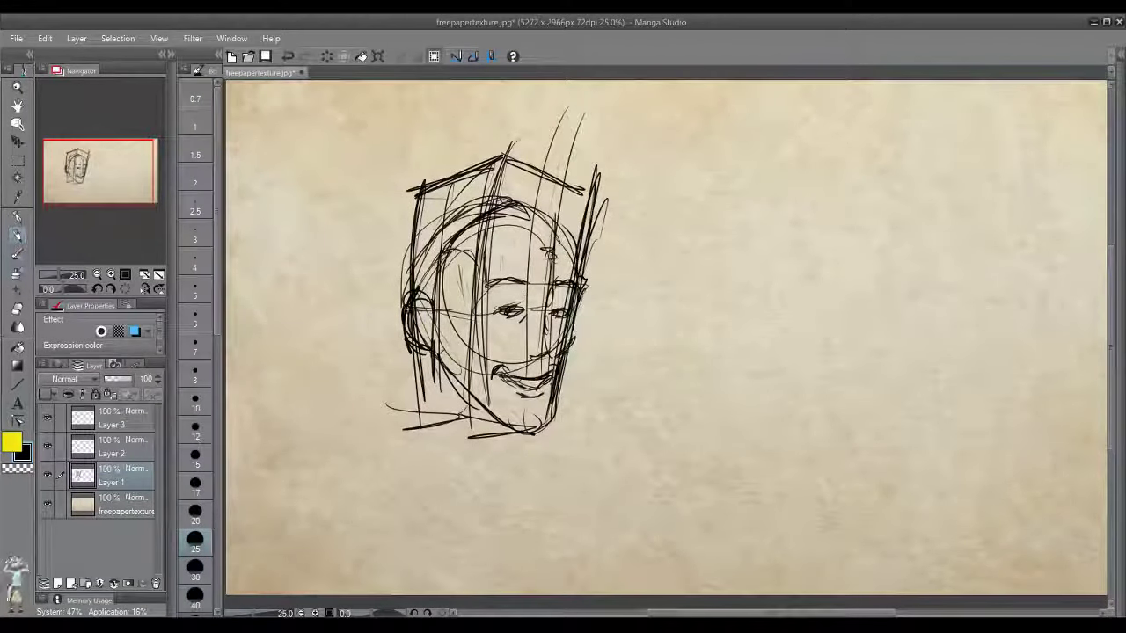
# Sketch a sphere beside the boxed head with a side oval, a horizontal brow band and a slanted centre line for the face.
pyautogui.moveTo(139, 153); pyautogui.dragTo(152, 159)
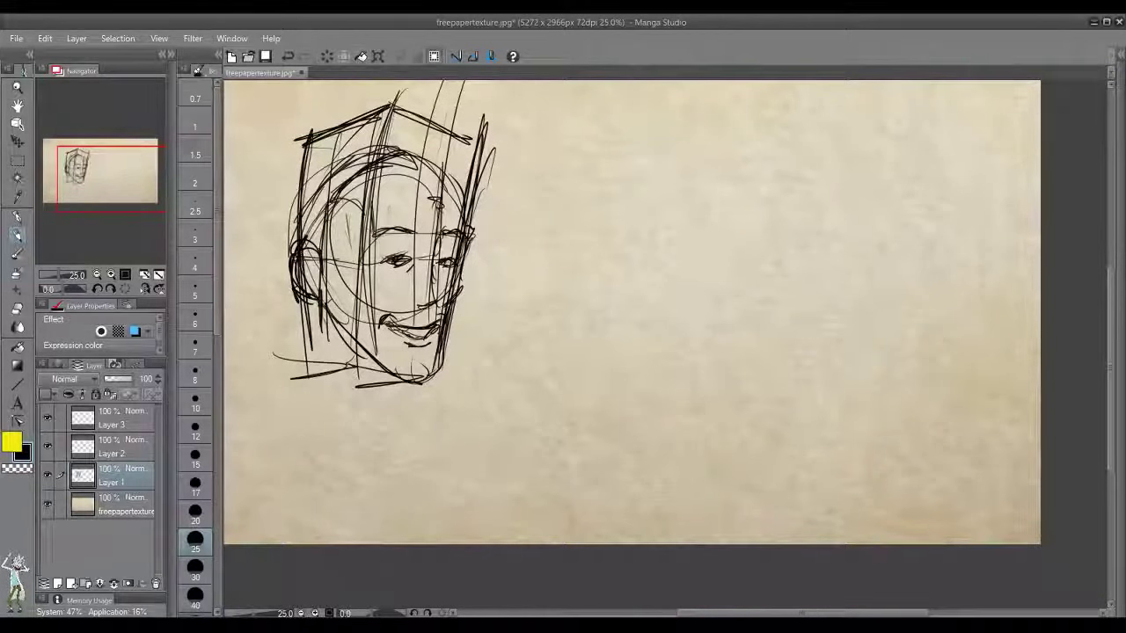
pyautogui.moveTo(615, 186)
pyautogui.mouseDown()
pyautogui.moveTo(670, 175)
pyautogui.moveTo(708, 235)
pyautogui.mouseUp()
pyautogui.moveTo(616, 234)
pyautogui.mouseDown()
pyautogui.moveTo(630, 291)
pyautogui.moveTo(612, 325)
pyautogui.moveTo(570, 295)
pyautogui.moveTo(604, 327)
pyautogui.moveTo(607, 232)
pyautogui.mouseUp()
pyautogui.hotkey('ctrl', 'z')
pyautogui.hotkey('ctrl', 'z')
pyautogui.moveTo(596, 278)
pyautogui.mouseDown()
pyautogui.moveTo(717, 269)
pyautogui.moveTo(748, 292)
pyautogui.mouseUp()
pyautogui.moveTo(659, 183); pyautogui.dragTo(707, 264)
pyautogui.moveTo(717, 222); pyautogui.dragTo(689, 385)
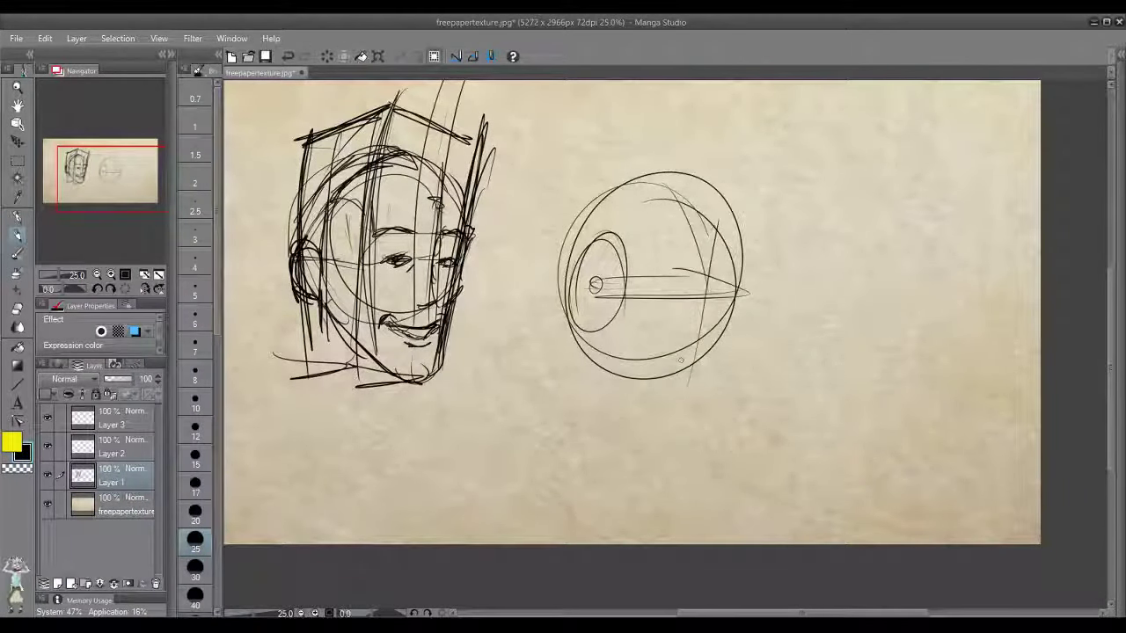
pyautogui.moveTo(707, 195); pyautogui.dragTo(681, 439)
pyautogui.moveTo(714, 279); pyautogui.dragTo(691, 400)
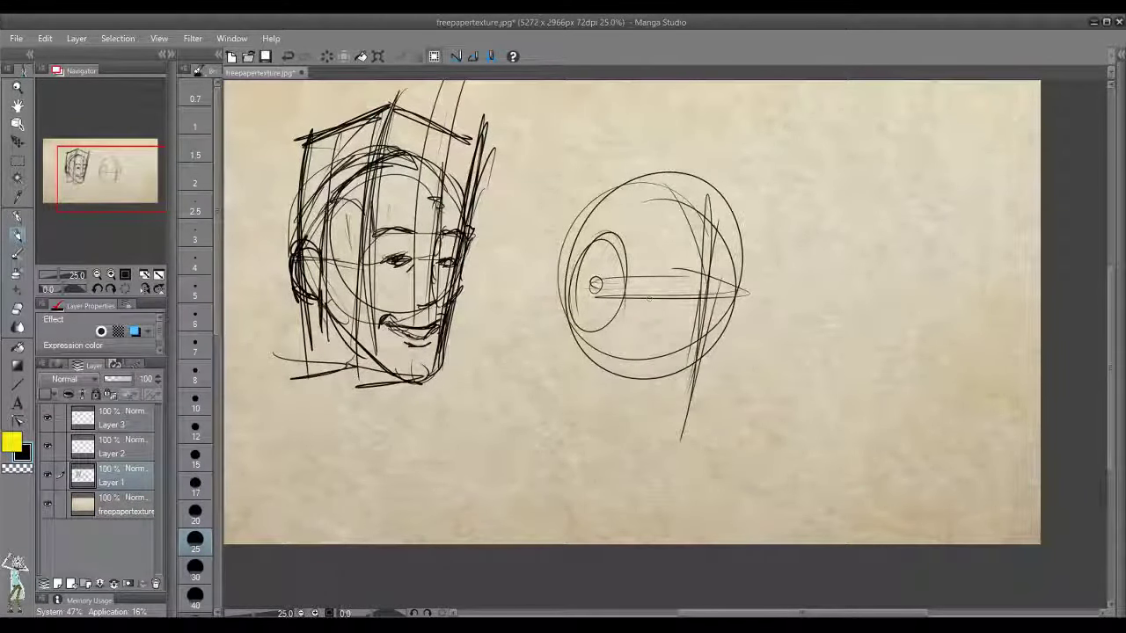
# Clear Layer 1 and draw a large head circle with inner contour curves and a narrow oval on its near side.
pyautogui.click(328, 58)
pyautogui.moveTo(110, 203)
pyautogui.mouseDown()
pyautogui.moveTo(86, 164)
pyautogui.moveTo(105, 193)
pyautogui.mouseUp()
pyautogui.moveTo(536, 195); pyautogui.dragTo(396, 387)
pyautogui.moveTo(436, 325); pyautogui.dragTo(587, 343)
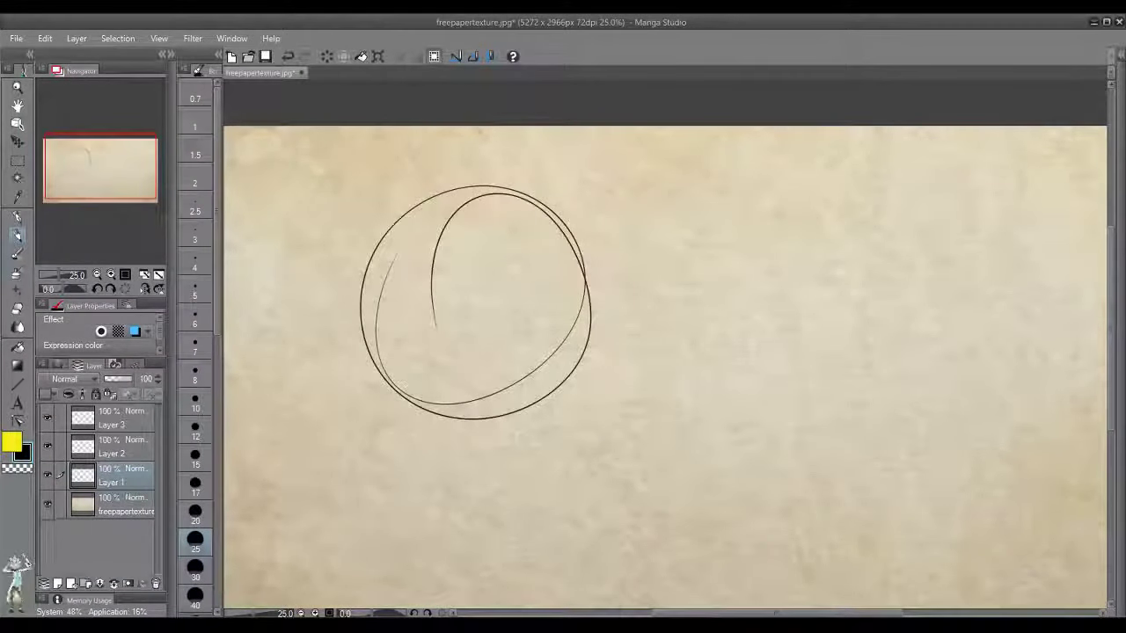
pyautogui.moveTo(410, 281); pyautogui.dragTo(401, 330)
pyautogui.moveTo(413, 255); pyautogui.dragTo(436, 242)
pyautogui.moveTo(528, 274); pyautogui.dragTo(511, 340)
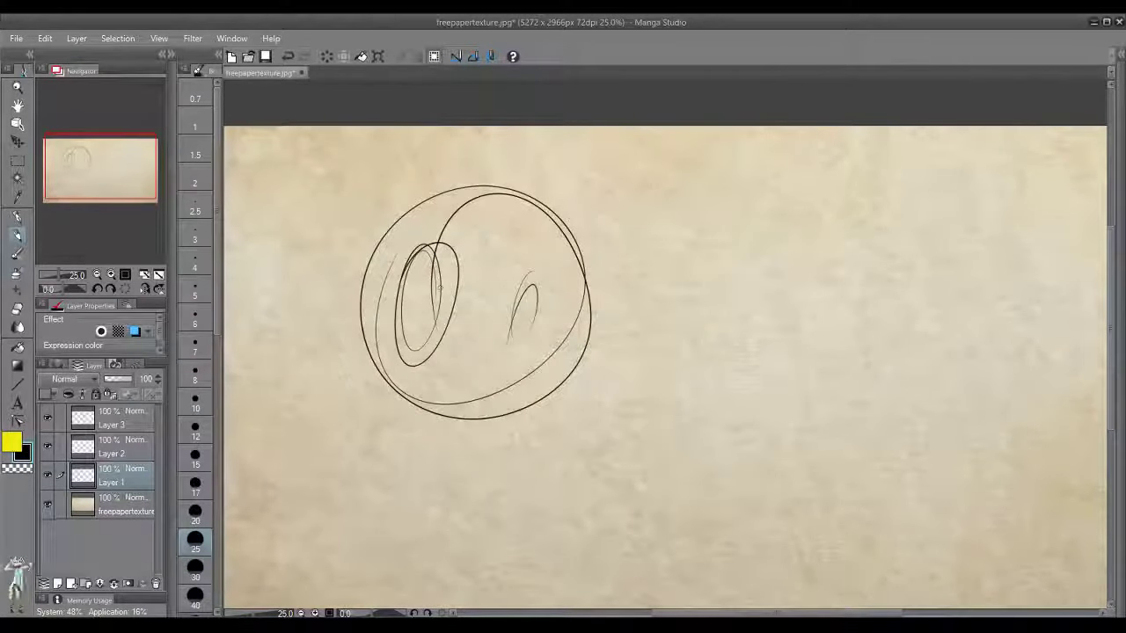
# Draw the slanted face centre line and join the jaw and cheek lines from both sides at a pointed chin.
pyautogui.moveTo(549, 202)
pyautogui.mouseDown()
pyautogui.moveTo(501, 422)
pyautogui.moveTo(459, 478)
pyautogui.mouseUp()
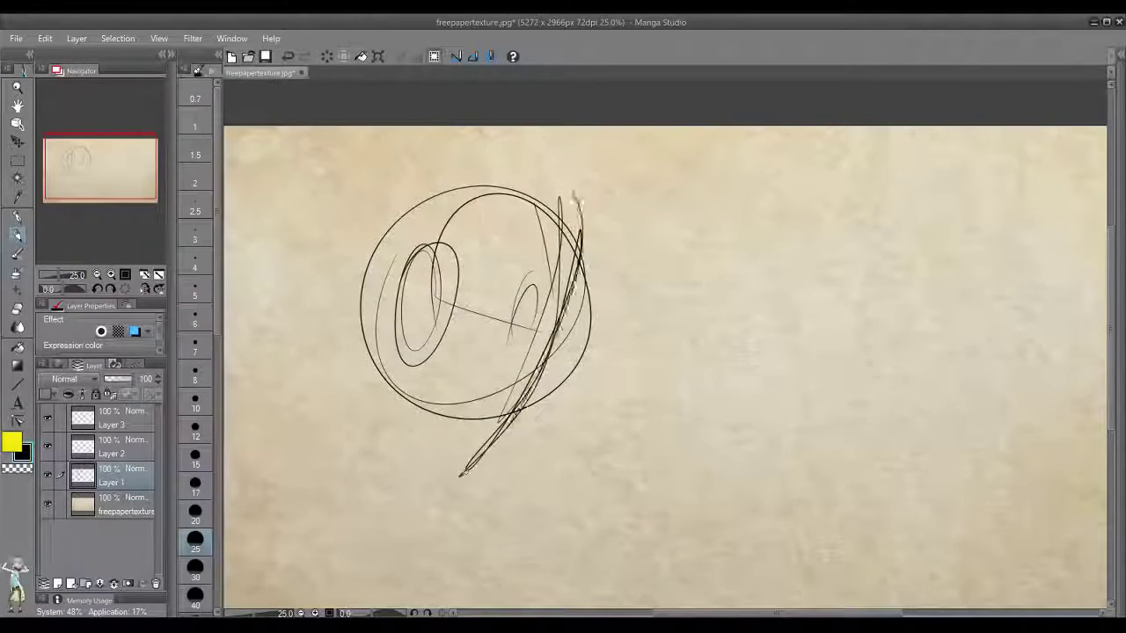
pyautogui.moveTo(580, 229); pyautogui.dragTo(440, 482)
pyautogui.moveTo(415, 253); pyautogui.dragTo(387, 413)
pyautogui.moveTo(383, 369); pyautogui.dragTo(443, 462)
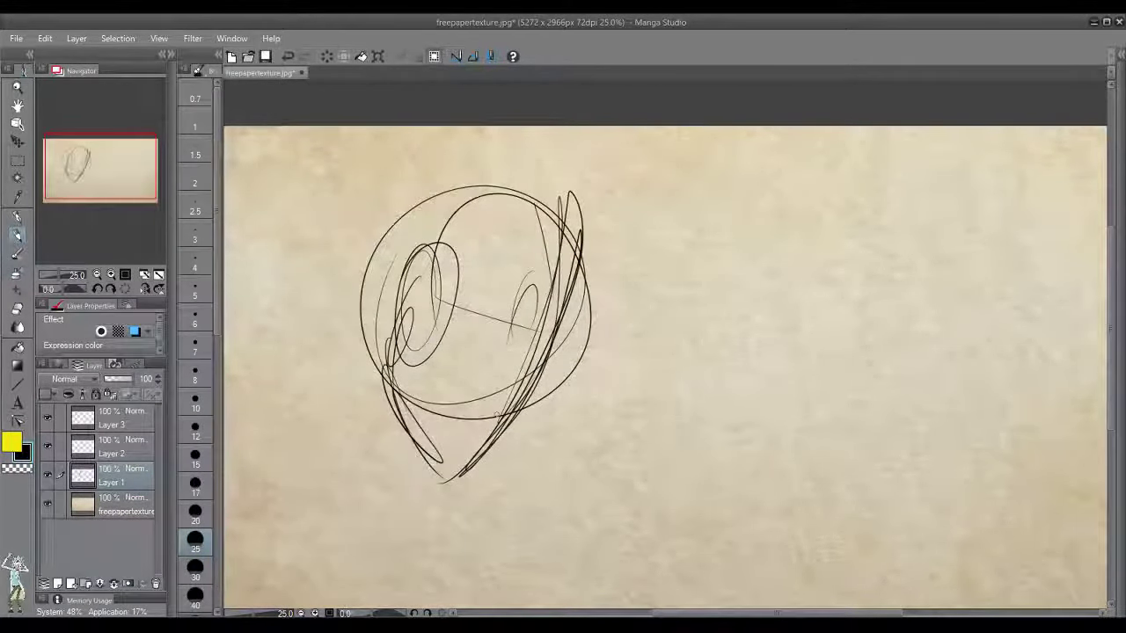
pyautogui.moveTo(582, 350); pyautogui.dragTo(564, 380)
pyautogui.moveTo(554, 396); pyautogui.dragTo(455, 474)
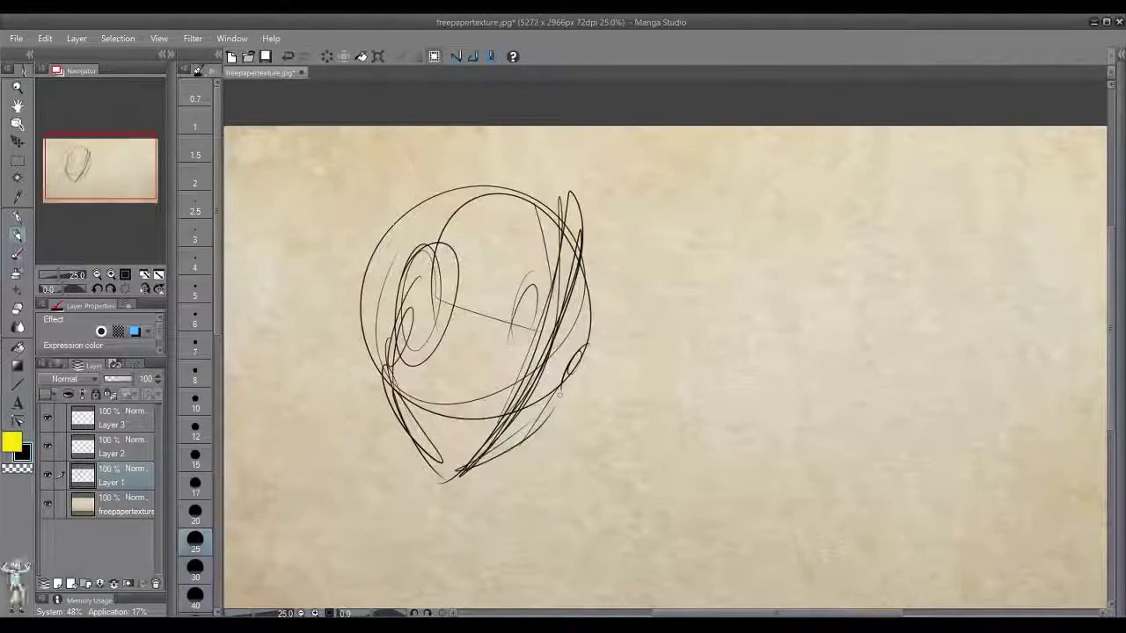
# Draw the brow line, both eyes, the nose, the mouth and the chin along the tilted guidelines.
pyautogui.moveTo(582, 337)
pyautogui.mouseDown()
pyautogui.moveTo(475, 304)
pyautogui.moveTo(488, 307)
pyautogui.moveTo(458, 332)
pyautogui.mouseUp()
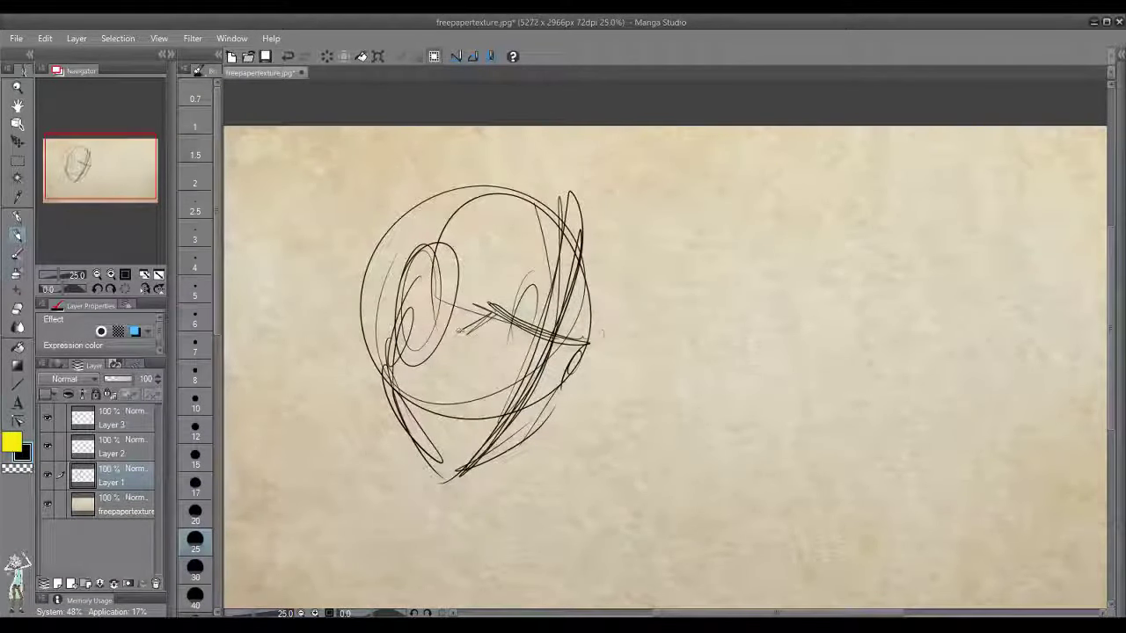
pyautogui.moveTo(515, 363)
pyautogui.mouseDown()
pyautogui.moveTo(482, 343)
pyautogui.moveTo(517, 361)
pyautogui.moveTo(473, 356)
pyautogui.moveTo(554, 376)
pyautogui.moveTo(519, 424)
pyautogui.mouseUp()
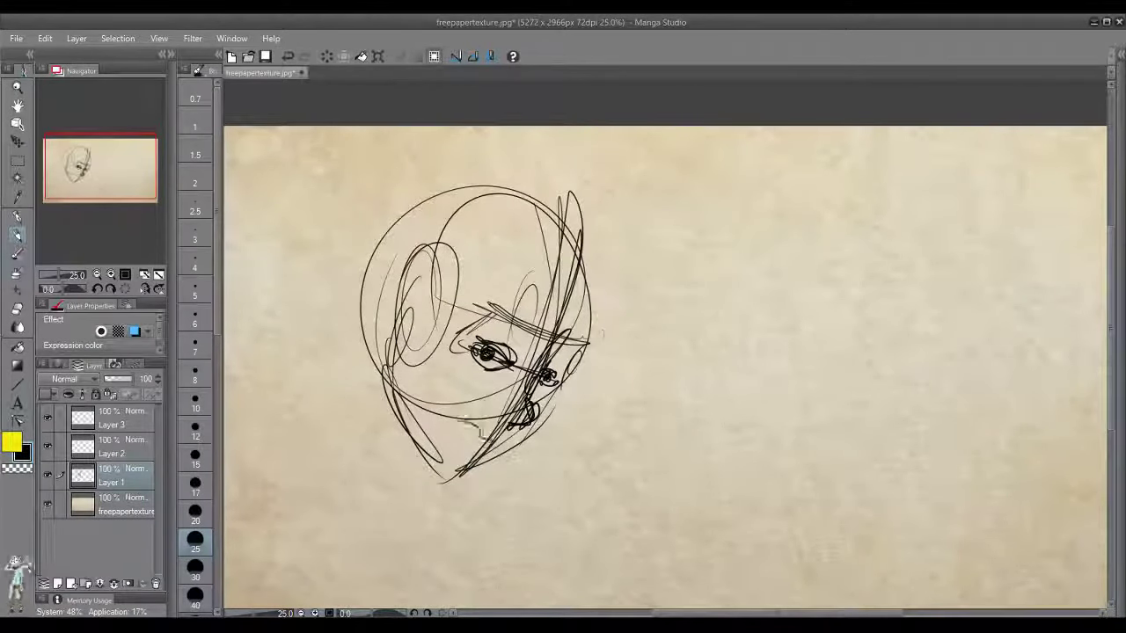
pyautogui.moveTo(461, 415)
pyautogui.mouseDown()
pyautogui.moveTo(520, 435)
pyautogui.moveTo(498, 458)
pyautogui.moveTo(508, 443)
pyautogui.mouseUp()
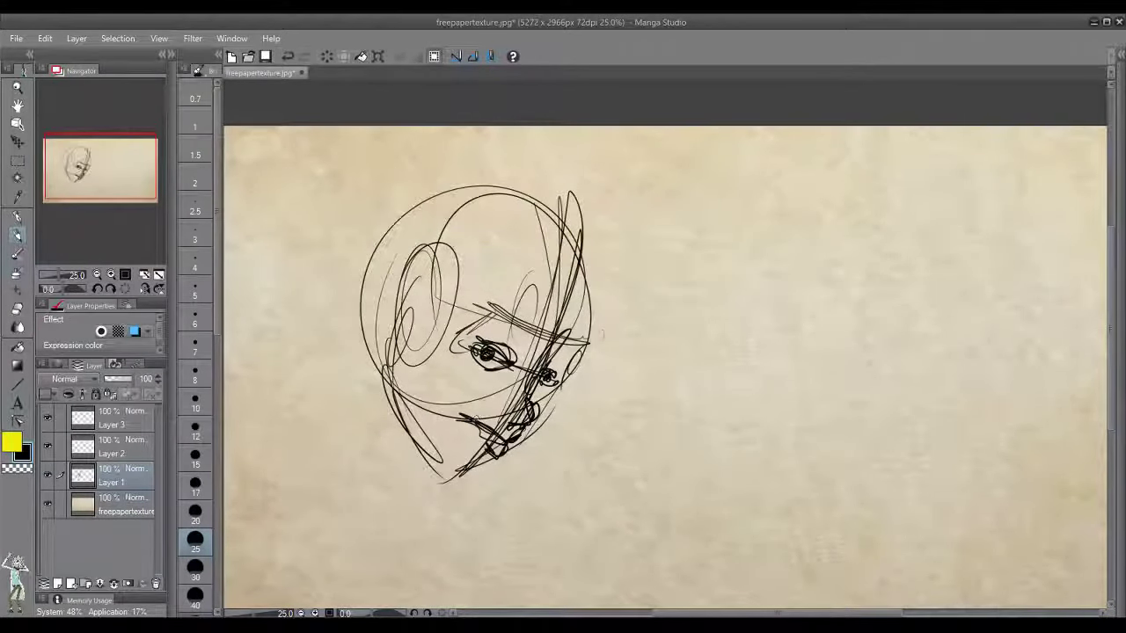
pyautogui.moveTo(474, 406); pyautogui.dragTo(446, 415)
pyautogui.moveTo(504, 463); pyautogui.dragTo(475, 479)
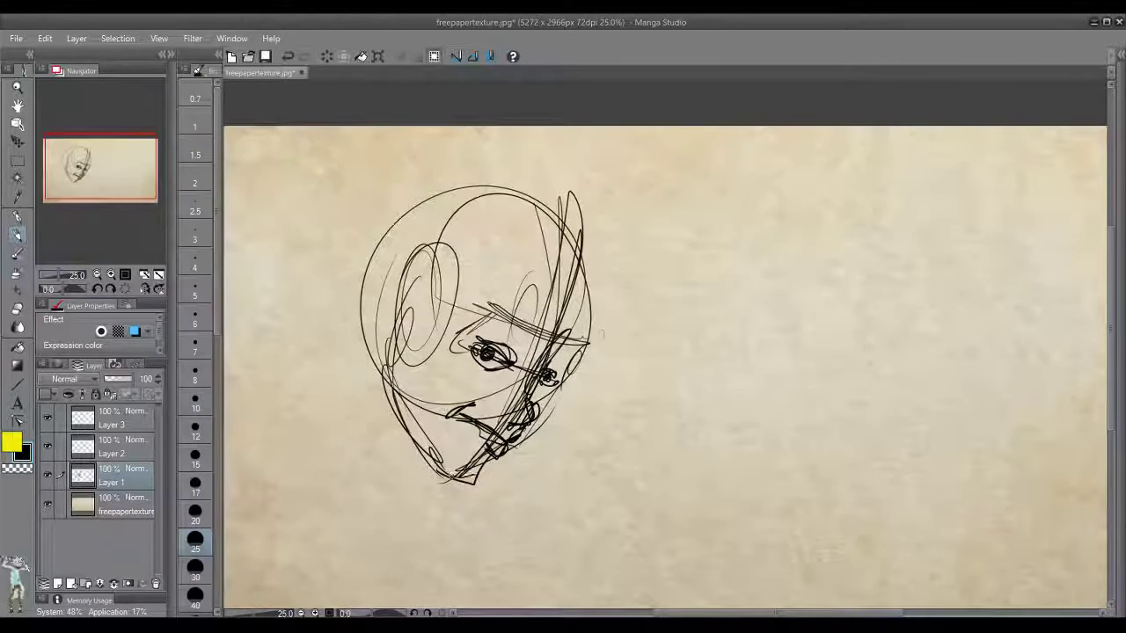
# Draw the near ear and temple line, and darken the skull outline over the crown to the far brow.
pyautogui.moveTo(406, 283); pyautogui.dragTo(377, 363)
pyautogui.moveTo(469, 200); pyautogui.dragTo(397, 361)
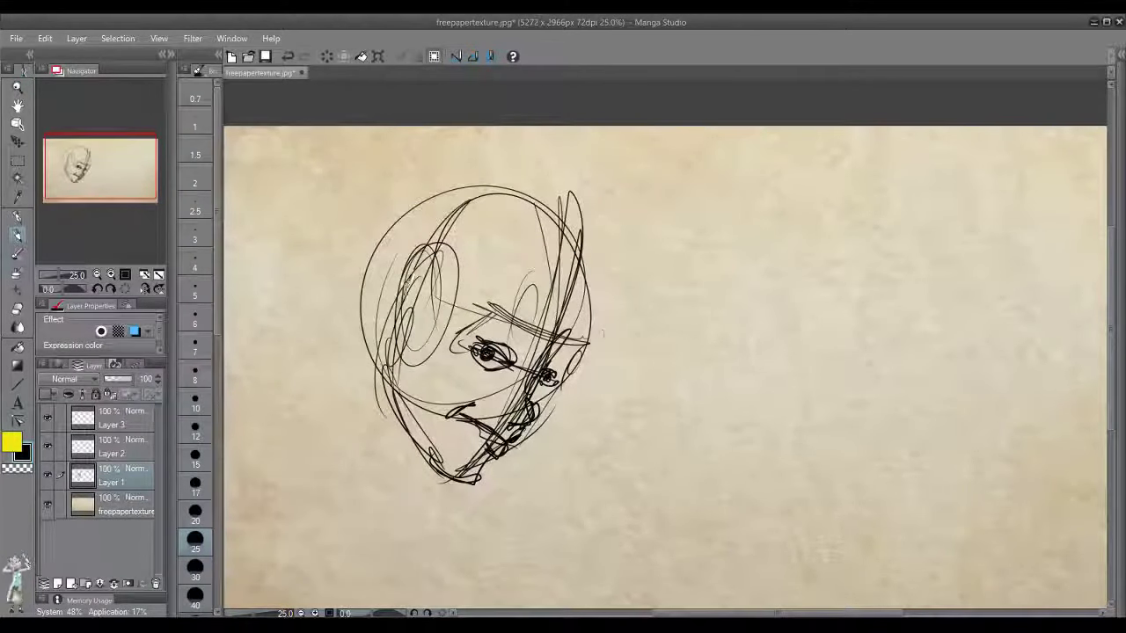
pyautogui.moveTo(403, 285)
pyautogui.mouseDown()
pyautogui.moveTo(369, 343)
pyautogui.moveTo(374, 356)
pyautogui.mouseUp()
pyautogui.moveTo(361, 297); pyautogui.dragTo(394, 350)
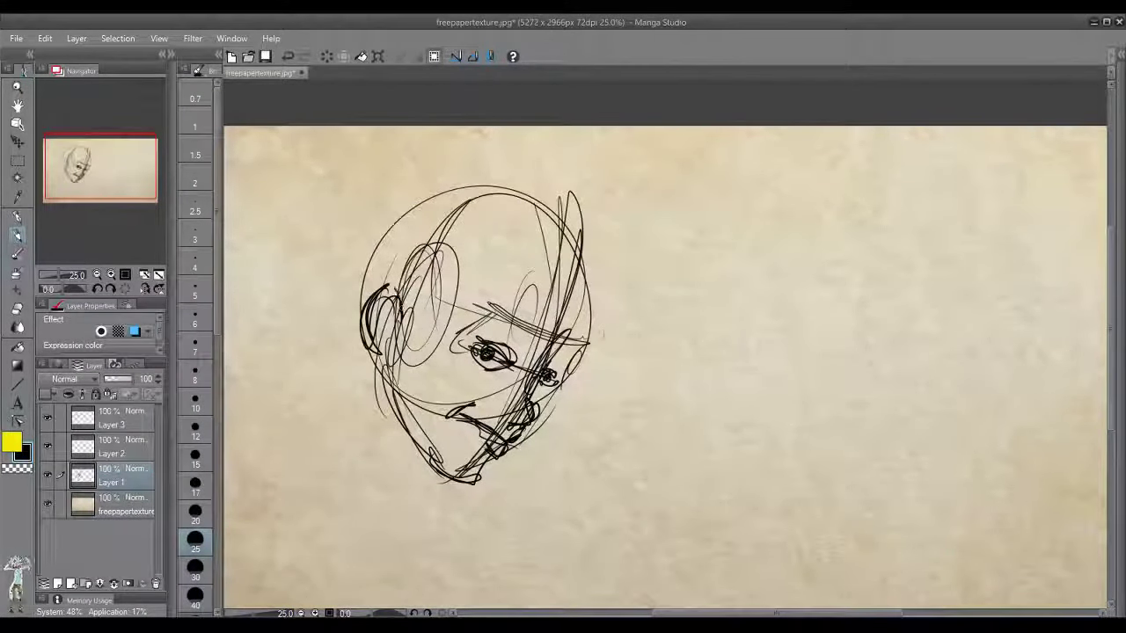
pyautogui.moveTo(404, 287)
pyautogui.mouseDown()
pyautogui.moveTo(369, 317)
pyautogui.moveTo(502, 187)
pyautogui.mouseUp()
pyautogui.moveTo(367, 264)
pyautogui.mouseDown()
pyautogui.moveTo(492, 188)
pyautogui.moveTo(526, 256)
pyautogui.mouseUp()
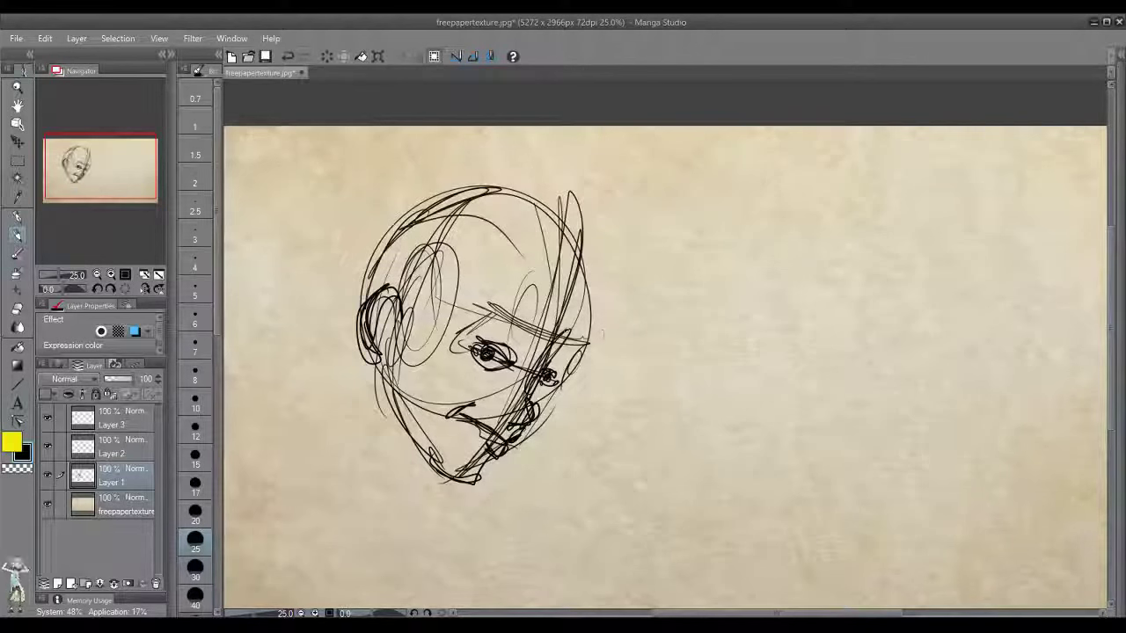
pyautogui.moveTo(602, 292); pyautogui.dragTo(480, 178)
pyautogui.moveTo(537, 187)
pyautogui.mouseDown()
pyautogui.moveTo(418, 218)
pyautogui.moveTo(379, 280)
pyautogui.mouseUp()
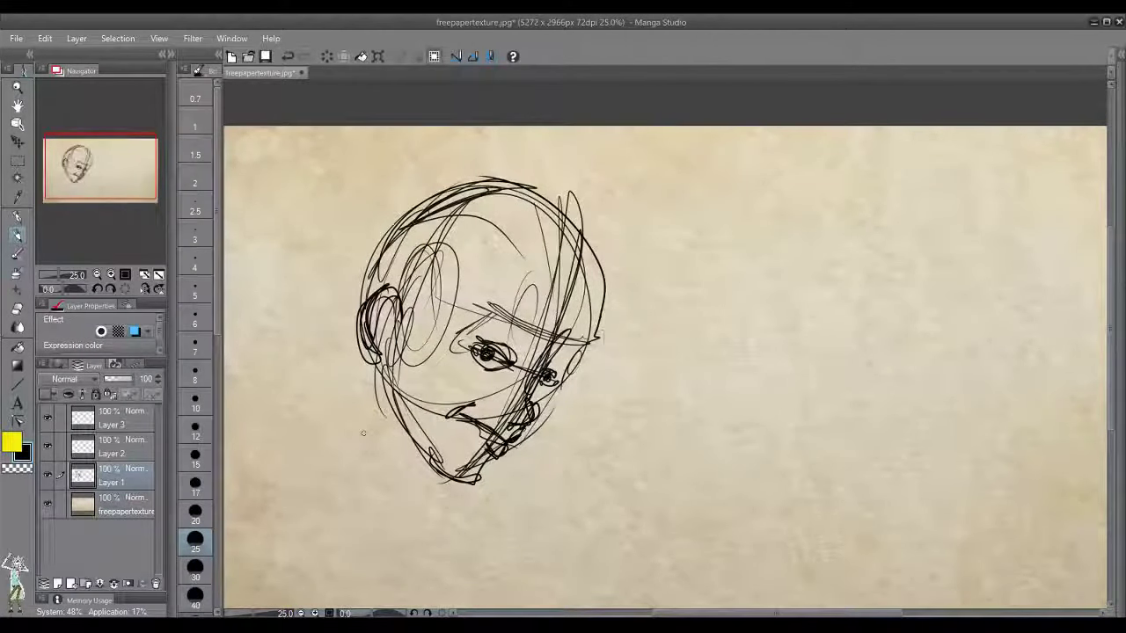
# Draw the neck below the ear and jaw, closed off with a slanted oval at its base.
pyautogui.moveTo(352, 460); pyautogui.dragTo(356, 456)
pyautogui.moveTo(376, 359); pyautogui.dragTo(323, 429)
pyautogui.moveTo(422, 453)
pyautogui.mouseDown()
pyautogui.moveTo(362, 480)
pyautogui.moveTo(420, 452)
pyautogui.mouseUp()
pyautogui.moveTo(334, 394)
pyautogui.mouseDown()
pyautogui.moveTo(335, 461)
pyautogui.moveTo(328, 433)
pyautogui.mouseUp()
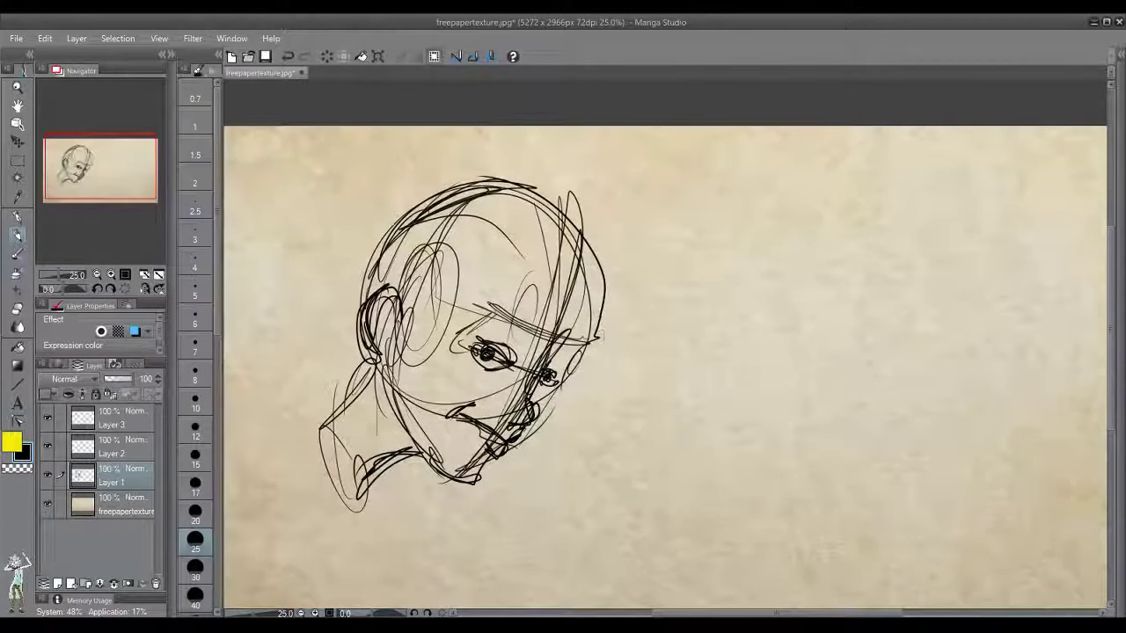
# Draw a second head circle beside the tilted head with an inner contour, a side oval and horizontal brow guidelines.
pyautogui.moveTo(869, 315); pyautogui.dragTo(809, 428)
pyautogui.moveTo(844, 263); pyautogui.dragTo(879, 361)
pyautogui.moveTo(712, 374)
pyautogui.mouseDown()
pyautogui.moveTo(749, 351)
pyautogui.moveTo(728, 386)
pyautogui.mouseUp()
pyautogui.moveTo(704, 345)
pyautogui.mouseDown()
pyautogui.moveTo(855, 348)
pyautogui.moveTo(677, 374)
pyautogui.mouseUp()
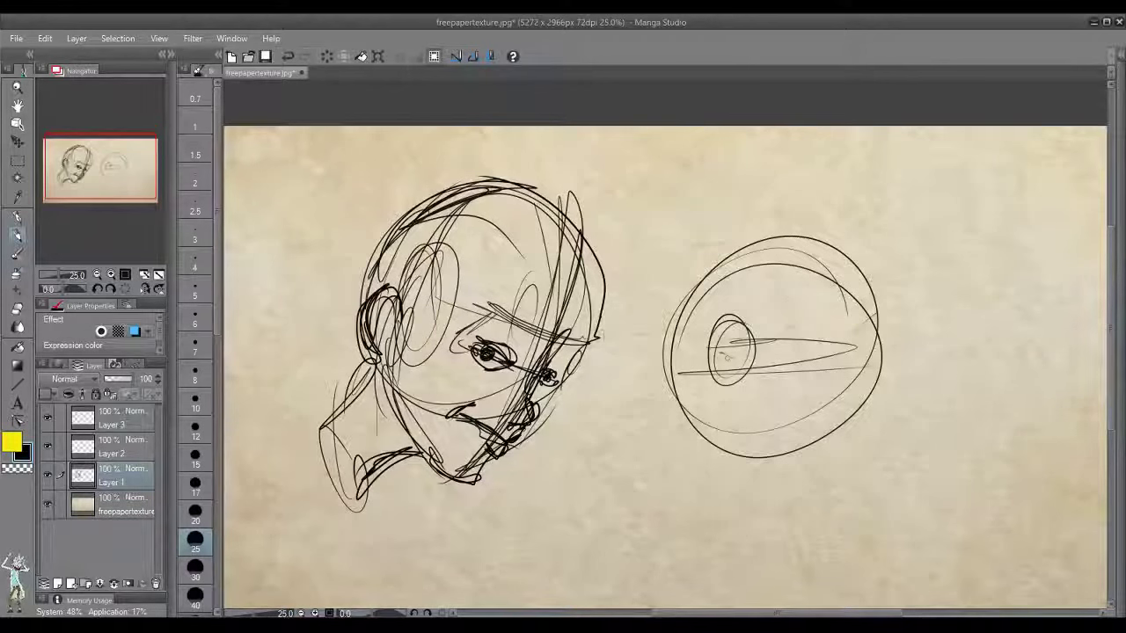
# Cross the second head's side oval with guidelines, sketch the ear curve and draw a vertical face line along the front edge.
pyautogui.moveTo(746, 276); pyautogui.dragTo(723, 424)
pyautogui.moveTo(719, 366)
pyautogui.mouseDown()
pyautogui.moveTo(695, 413)
pyautogui.moveTo(719, 415)
pyautogui.mouseUp()
pyautogui.moveTo(693, 346); pyautogui.dragTo(797, 361)
pyautogui.moveTo(746, 273); pyautogui.dragTo(737, 352)
pyautogui.moveTo(895, 301); pyautogui.dragTo(885, 387)
pyautogui.moveTo(883, 329); pyautogui.dragTo(870, 492)
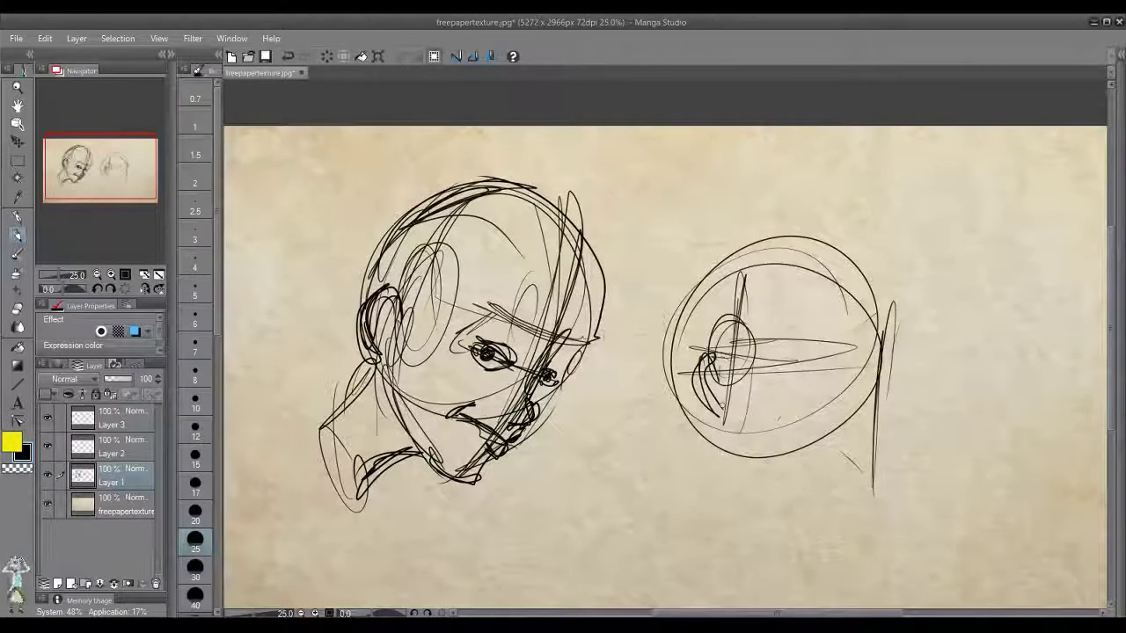
# Draw the second head's jawline, eye and ear, and its profile with nose, lips and chin.
pyautogui.moveTo(743, 387); pyautogui.dragTo(741, 466)
pyautogui.moveTo(753, 385); pyautogui.dragTo(755, 493)
pyautogui.moveTo(757, 448); pyautogui.dragTo(863, 500)
pyautogui.moveTo(878, 352)
pyautogui.mouseDown()
pyautogui.moveTo(876, 482)
pyautogui.moveTo(875, 364)
pyautogui.moveTo(868, 412)
pyautogui.moveTo(850, 377)
pyautogui.moveTo(836, 404)
pyautogui.mouseUp()
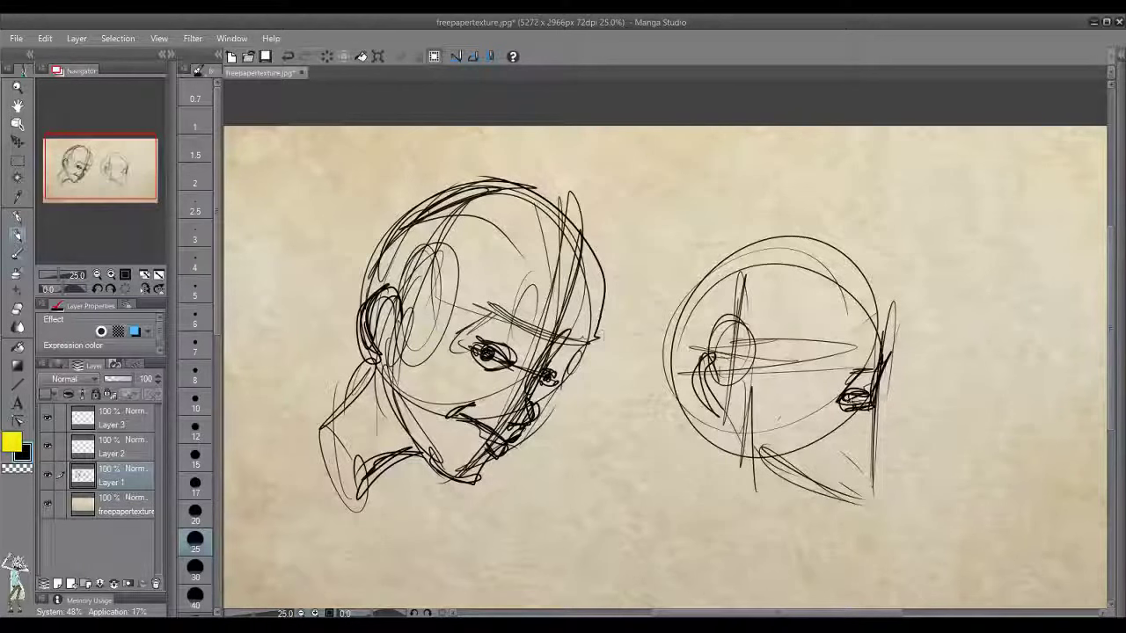
pyautogui.moveTo(883, 380)
pyautogui.mouseDown()
pyautogui.moveTo(886, 423)
pyautogui.moveTo(867, 444)
pyautogui.moveTo(853, 435)
pyautogui.moveTo(888, 443)
pyautogui.moveTo(848, 462)
pyautogui.moveTo(875, 463)
pyautogui.moveTo(884, 447)
pyautogui.moveTo(879, 503)
pyautogui.mouseUp()
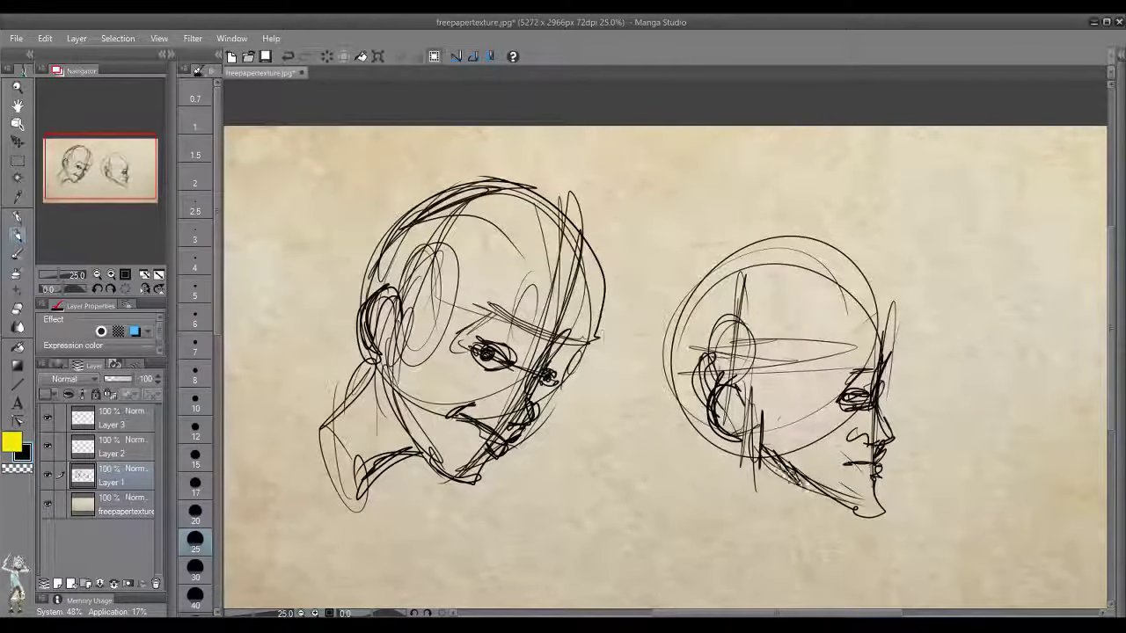
# Darken the second head's skull outline from the back over the crown to the forehead and brow.
pyautogui.moveTo(762, 283); pyautogui.dragTo(798, 290)
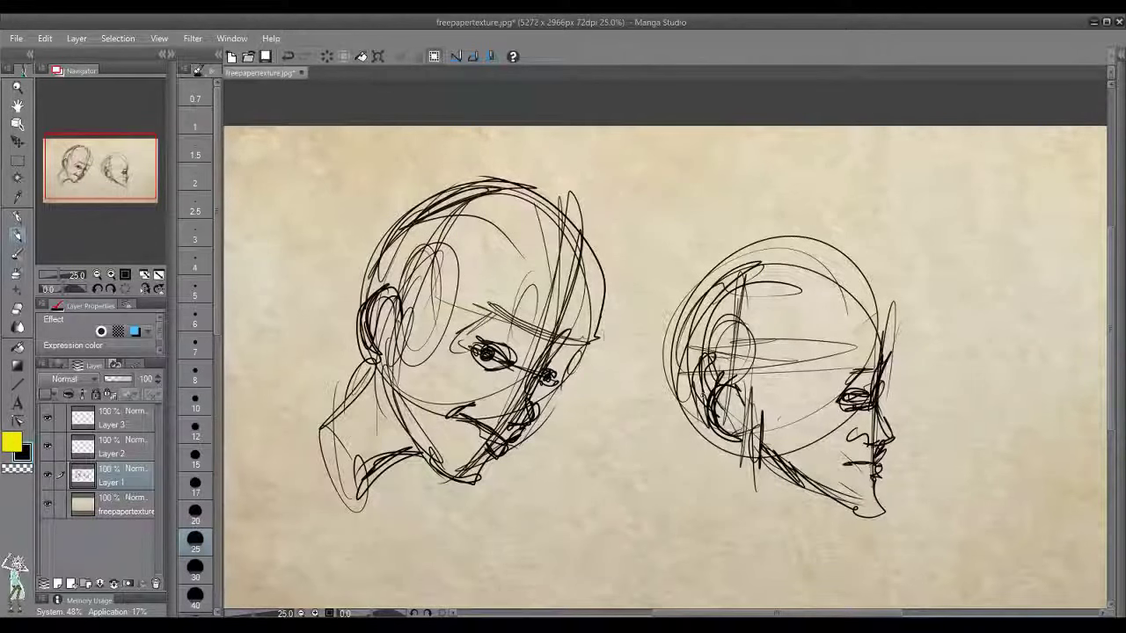
pyautogui.hotkey('ctrl', 'z')
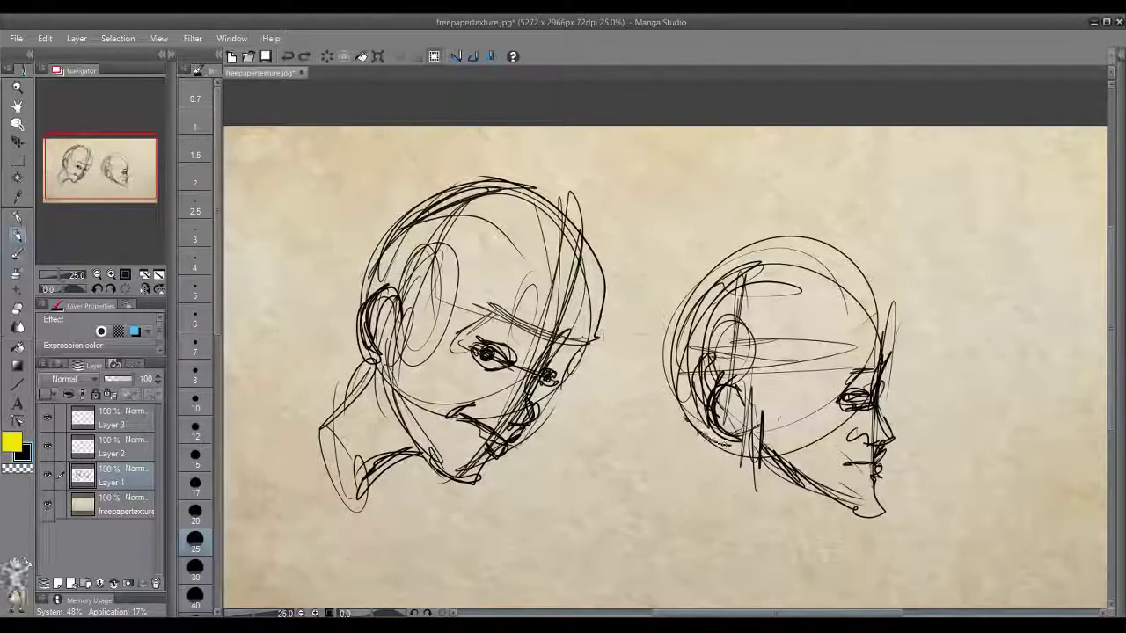
pyautogui.moveTo(689, 304); pyautogui.dragTo(666, 376)
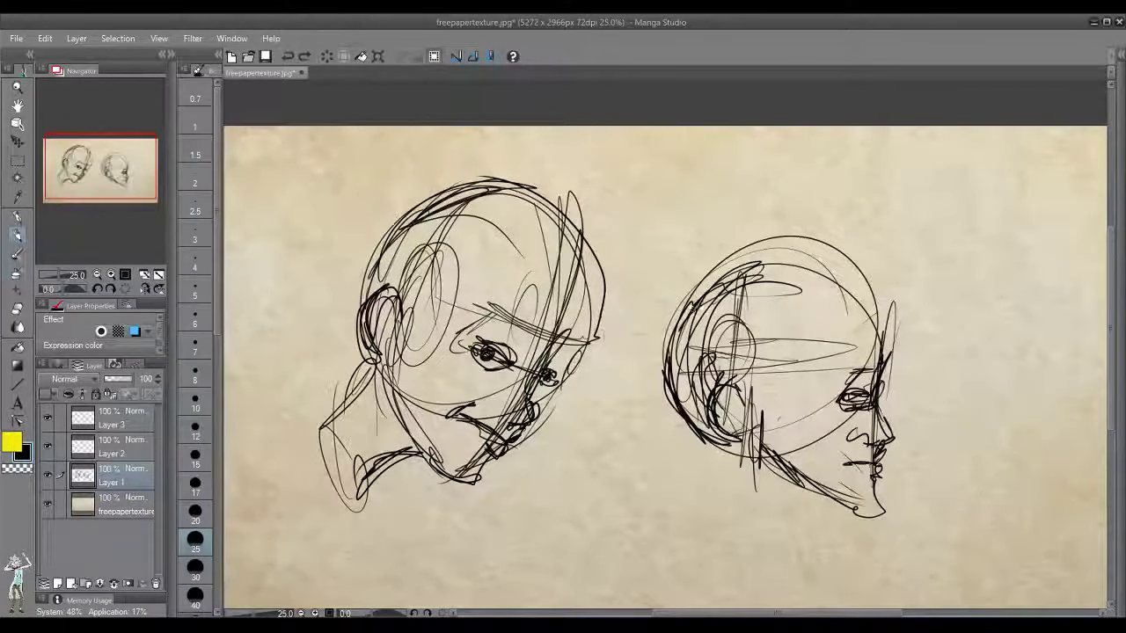
pyautogui.moveTo(742, 280)
pyautogui.mouseDown()
pyautogui.moveTo(840, 284)
pyautogui.moveTo(872, 316)
pyautogui.mouseUp()
pyautogui.moveTo(900, 354); pyautogui.dragTo(882, 385)
pyautogui.moveTo(867, 290); pyautogui.dragTo(897, 357)
pyautogui.moveTo(732, 281)
pyautogui.mouseDown()
pyautogui.moveTo(862, 283)
pyautogui.moveTo(867, 295)
pyautogui.mouseUp()
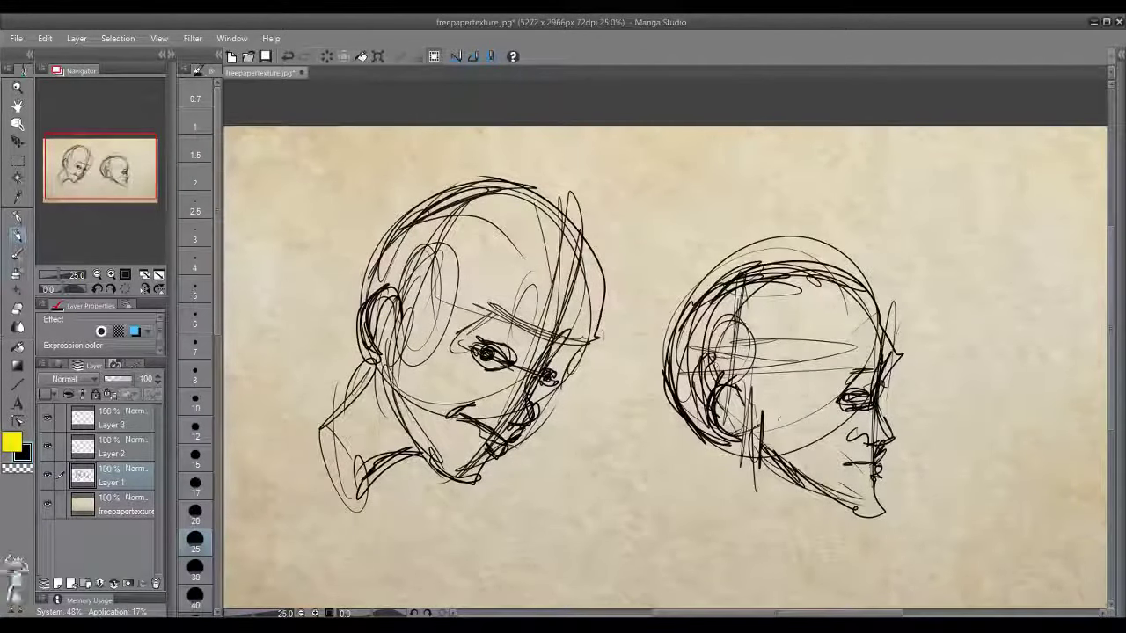
# Draw the second head's neck from behind the ear and under the chin down to a slanted base.
pyautogui.moveTo(755, 494); pyautogui.dragTo(764, 570)
pyautogui.moveTo(730, 457)
pyautogui.mouseDown()
pyautogui.moveTo(690, 527)
pyautogui.moveTo(704, 508)
pyautogui.mouseUp()
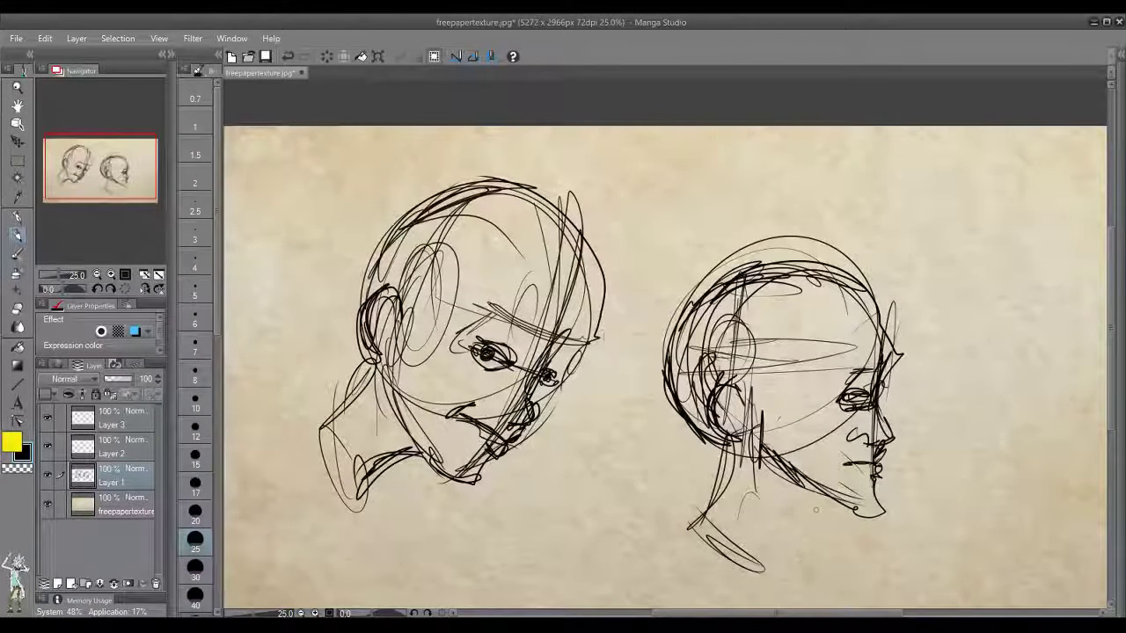
pyautogui.moveTo(853, 497)
pyautogui.mouseDown()
pyautogui.moveTo(805, 512)
pyautogui.moveTo(763, 561)
pyautogui.mouseUp()
pyautogui.moveTo(786, 508); pyautogui.dragTo(762, 569)
pyautogui.moveTo(744, 450)
pyautogui.mouseDown()
pyautogui.moveTo(733, 523)
pyautogui.moveTo(744, 577)
pyautogui.moveTo(705, 533)
pyautogui.mouseUp()
pyautogui.moveTo(512, 291)
pyautogui.mouseDown()
pyautogui.moveTo(439, 103)
pyautogui.moveTo(546, 207)
pyautogui.mouseUp()
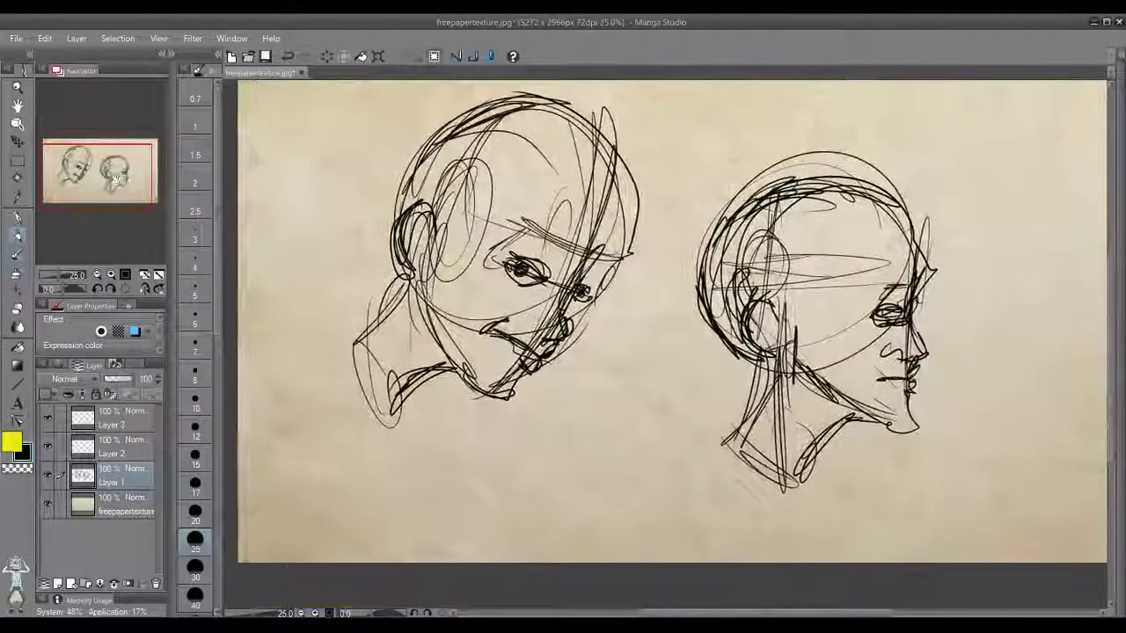
# Clear Layer 1 and draw a new sphere with vertical contour curves and a tilted horizontal ellipse around it.
pyautogui.click(326, 56)
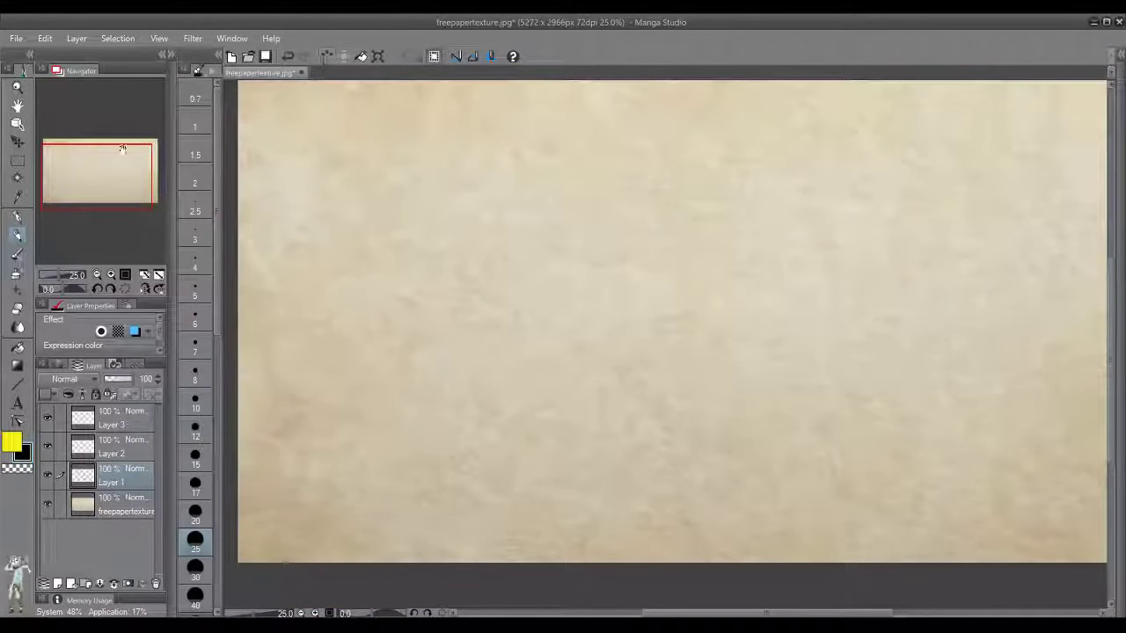
pyautogui.click(123, 161)
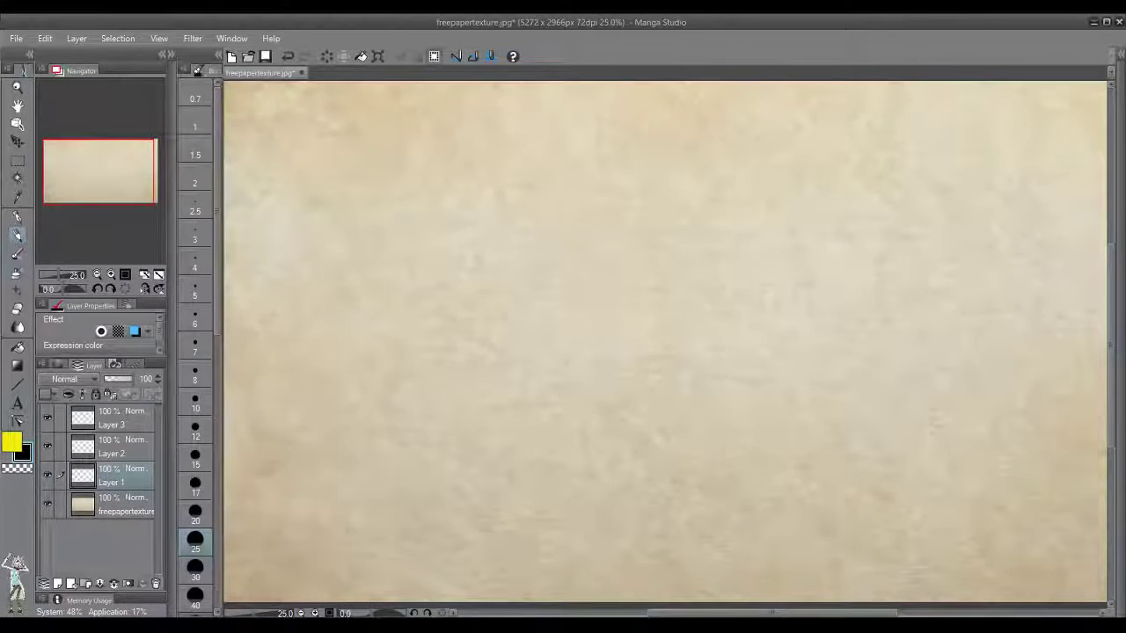
pyautogui.moveTo(545, 185)
pyautogui.mouseDown()
pyautogui.moveTo(577, 377)
pyautogui.moveTo(418, 371)
pyautogui.mouseUp()
pyautogui.moveTo(506, 165)
pyautogui.mouseDown()
pyautogui.moveTo(531, 351)
pyautogui.moveTo(488, 450)
pyautogui.mouseUp()
pyautogui.moveTo(543, 393); pyautogui.dragTo(560, 326)
pyautogui.moveTo(424, 278)
pyautogui.mouseDown()
pyautogui.moveTo(548, 334)
pyautogui.moveTo(530, 378)
pyautogui.mouseUp()
pyautogui.hotkey('ctrl', 'z')
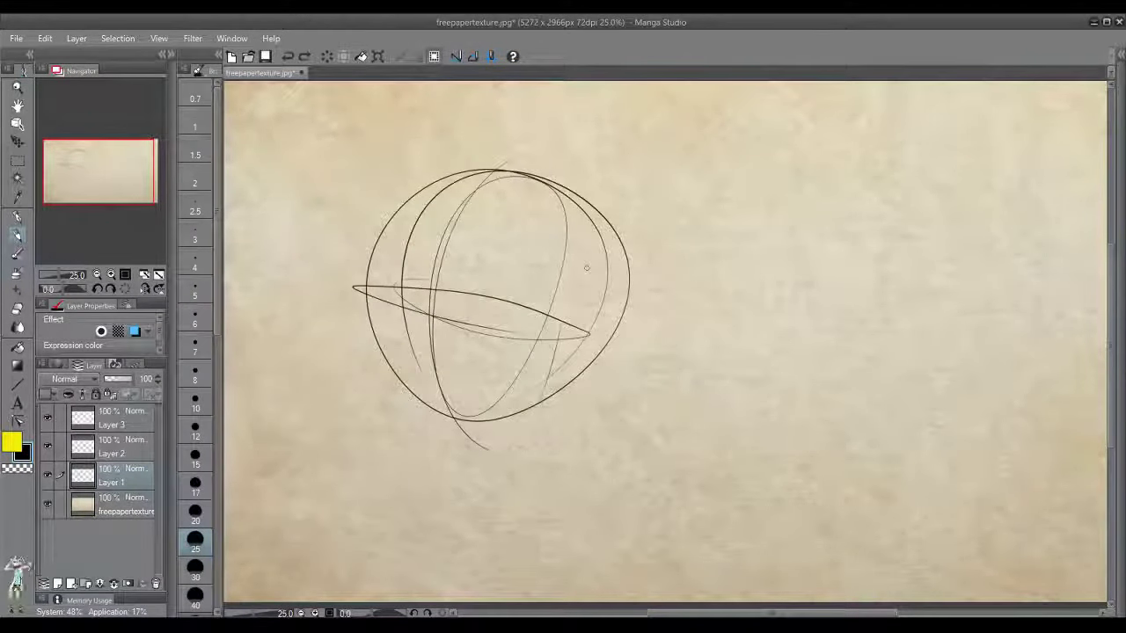
# Draw a tilted side oval on the sphere's far end, redoing it until it fits the contour lines.
pyautogui.moveTo(582, 262); pyautogui.dragTo(521, 360)
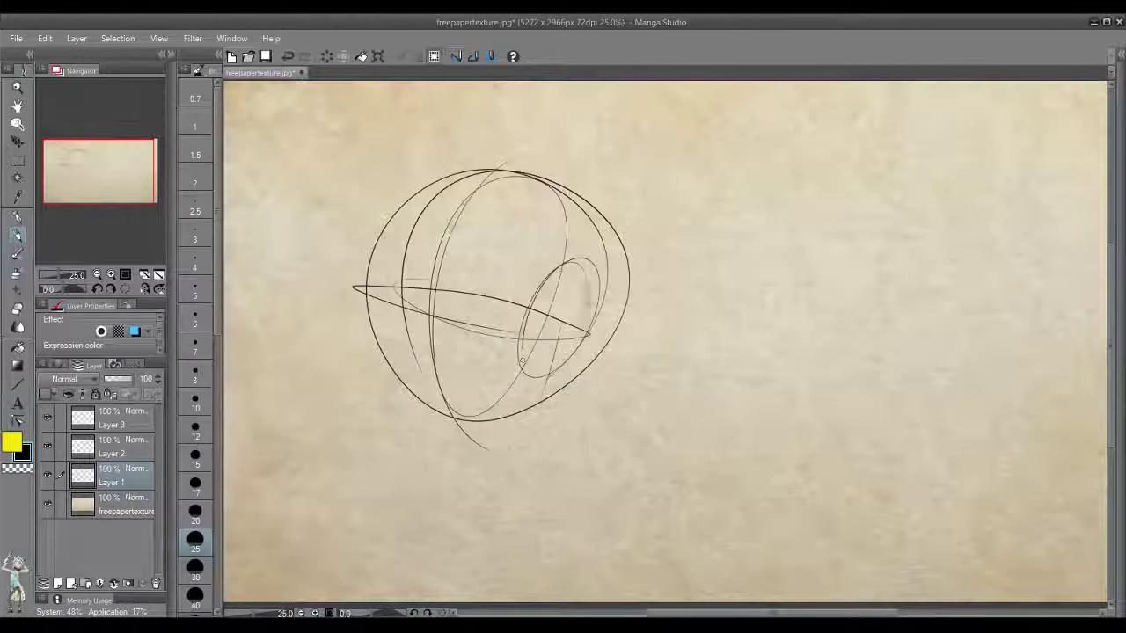
pyautogui.hotkey('ctrl', 'z')
pyautogui.moveTo(576, 261)
pyautogui.mouseDown()
pyautogui.moveTo(517, 376)
pyautogui.moveTo(537, 283)
pyautogui.moveTo(597, 267)
pyautogui.moveTo(583, 242)
pyautogui.moveTo(510, 378)
pyautogui.mouseUp()
pyautogui.hotkey('ctrl', 'z')
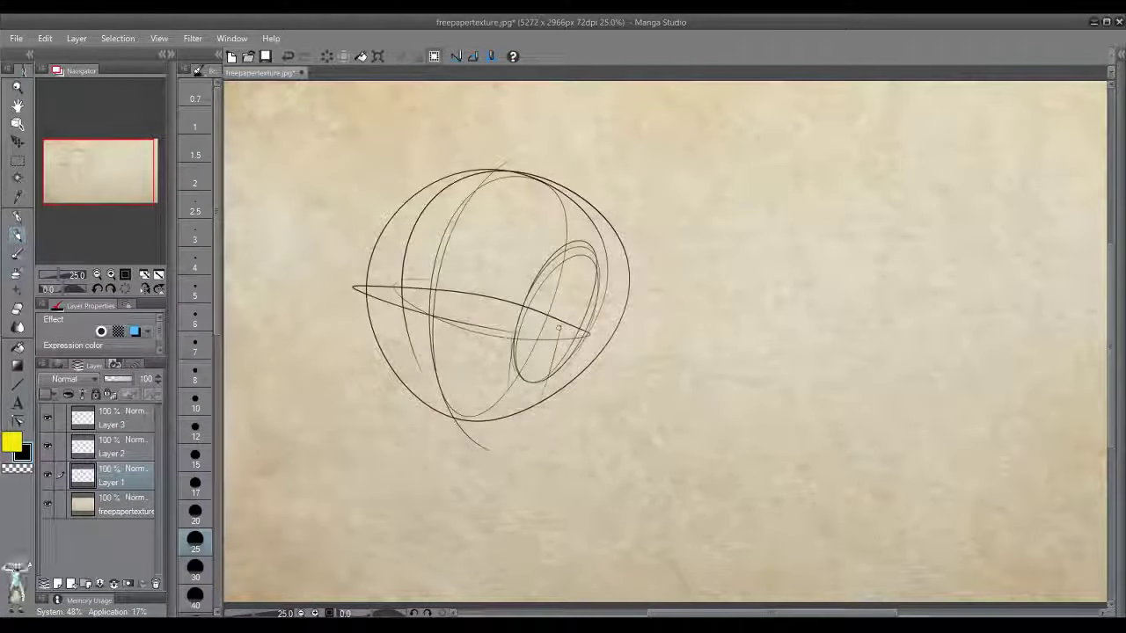
# Draw a slanted line through the side oval and a curve from its upper end over the crown, redoing them until they fit the sphere.
pyautogui.moveTo(587, 256); pyautogui.dragTo(547, 364)
pyautogui.moveTo(492, 205); pyautogui.dragTo(590, 231)
pyautogui.hotkey('ctrl', 'z')
pyautogui.hotkey('ctrl', 'z')
pyautogui.hotkey('ctrl', 'z')
pyautogui.moveTo(505, 185)
pyautogui.mouseDown()
pyautogui.moveTo(554, 201)
pyautogui.moveTo(540, 390)
pyautogui.mouseUp()
pyautogui.moveTo(590, 234); pyautogui.dragTo(473, 194)
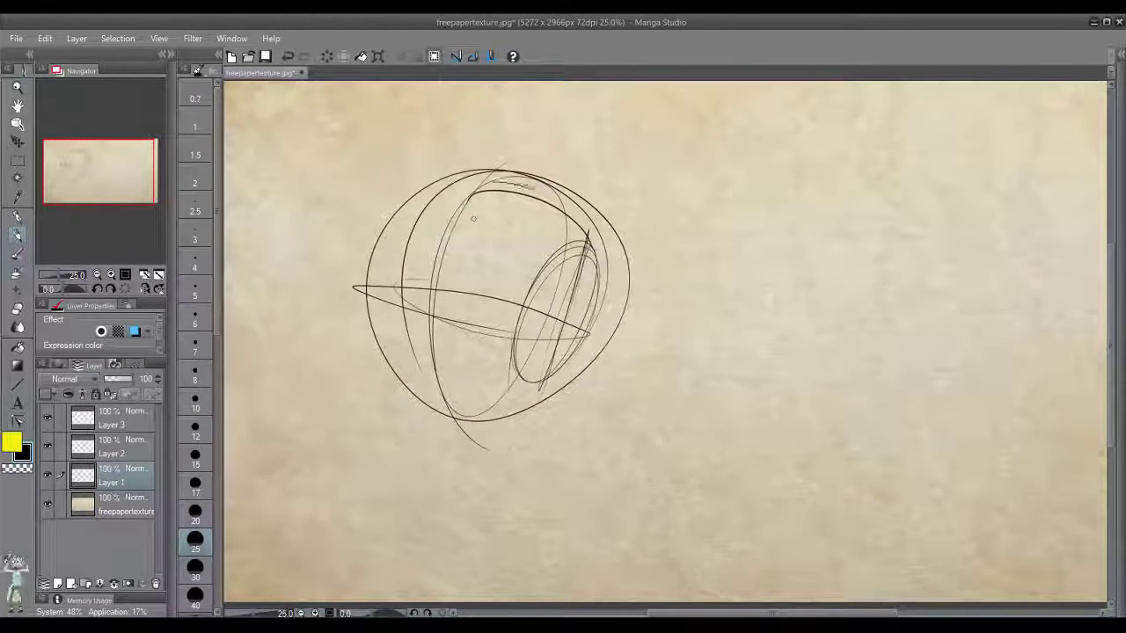
pyautogui.hotkey('ctrl', 'z')
pyautogui.moveTo(589, 238); pyautogui.dragTo(522, 171)
pyautogui.moveTo(588, 236); pyautogui.dragTo(506, 165)
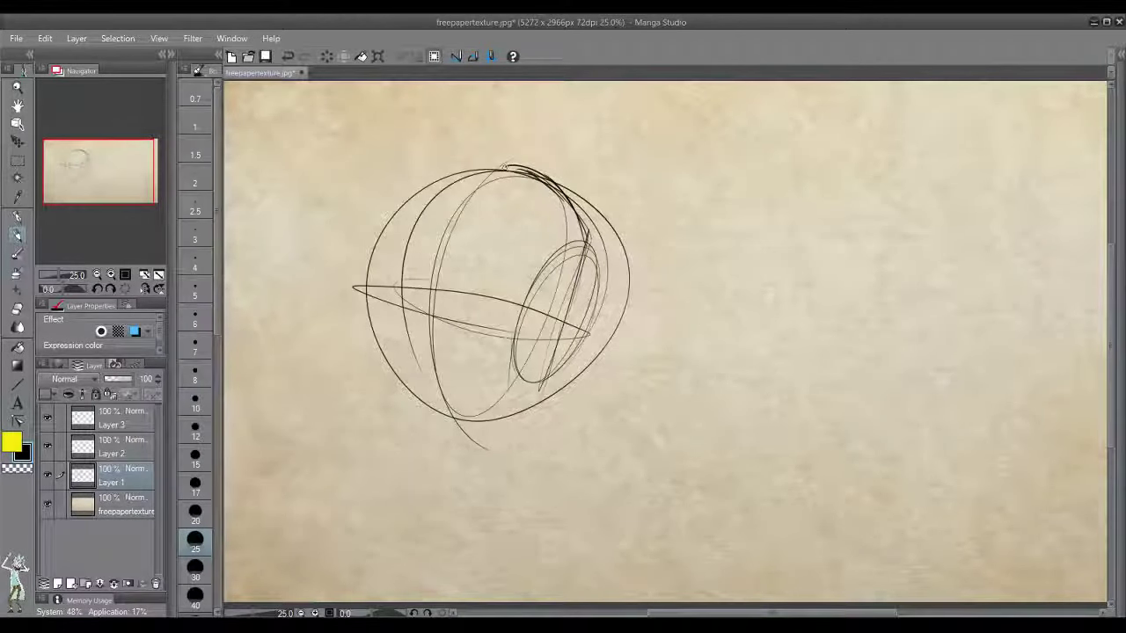
# Draw the face's front edge down to the chin, the jaw back to the side plane and the brow line along the ellipse.
pyautogui.moveTo(567, 194)
pyautogui.mouseDown()
pyautogui.moveTo(442, 176)
pyautogui.moveTo(457, 189)
pyautogui.moveTo(387, 387)
pyautogui.mouseUp()
pyautogui.moveTo(422, 213)
pyautogui.mouseDown()
pyautogui.moveTo(388, 464)
pyautogui.moveTo(351, 431)
pyautogui.moveTo(435, 459)
pyautogui.moveTo(352, 440)
pyautogui.mouseUp()
pyautogui.moveTo(532, 408)
pyautogui.mouseDown()
pyautogui.moveTo(418, 482)
pyautogui.moveTo(502, 432)
pyautogui.mouseUp()
pyautogui.moveTo(361, 284)
pyautogui.mouseDown()
pyautogui.moveTo(361, 339)
pyautogui.moveTo(452, 326)
pyautogui.moveTo(475, 368)
pyautogui.mouseUp()
pyautogui.hotkey('ctrl', 'z')
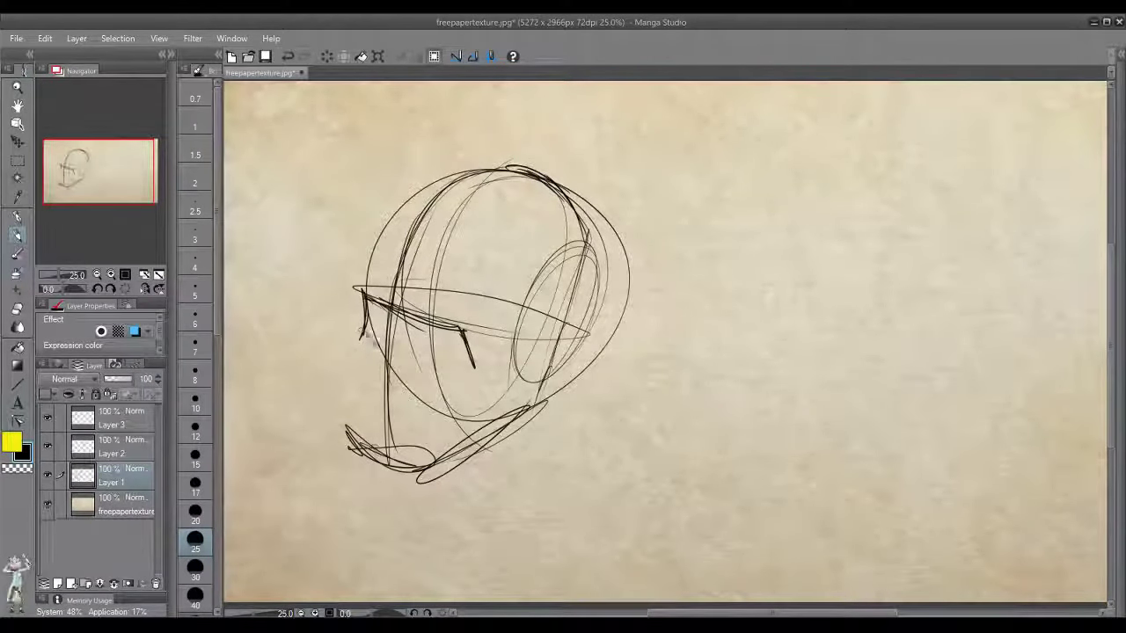
# Sketch both eyes beneath the brow line and draw the nose's bridge and base on the face's centre line.
pyautogui.moveTo(361, 332); pyautogui.dragTo(471, 364)
pyautogui.moveTo(396, 350); pyautogui.dragTo(471, 368)
pyautogui.moveTo(406, 348)
pyautogui.mouseDown()
pyautogui.moveTo(457, 361)
pyautogui.moveTo(449, 357)
pyautogui.mouseUp()
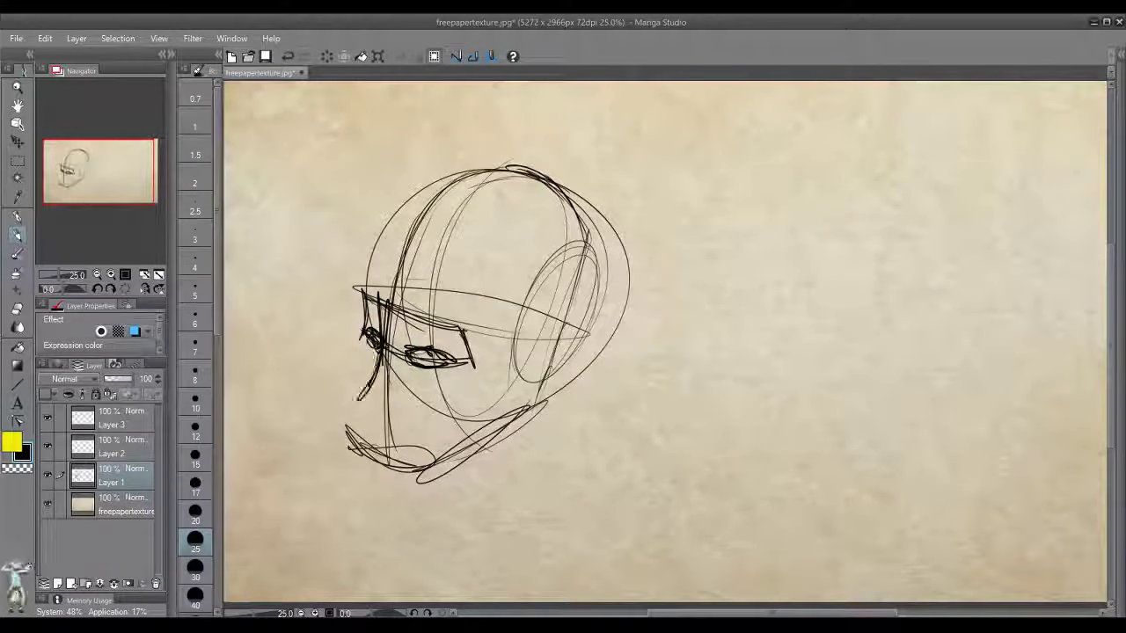
pyautogui.moveTo(380, 352); pyautogui.dragTo(358, 400)
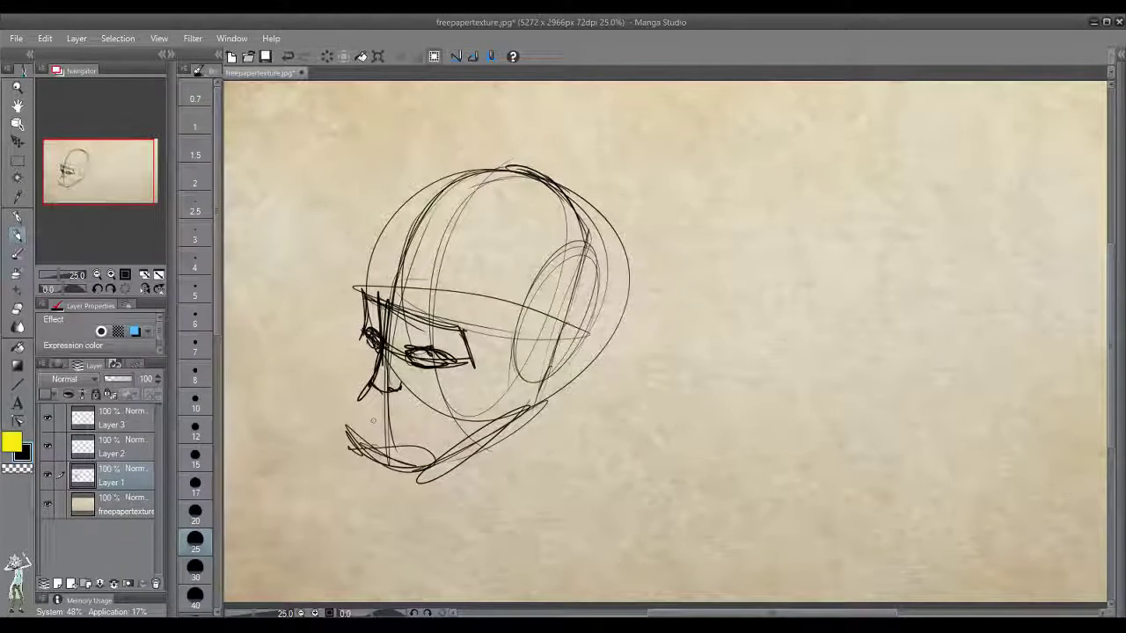
pyautogui.moveTo(362, 341)
pyautogui.mouseDown()
pyautogui.moveTo(380, 411)
pyautogui.moveTo(357, 345)
pyautogui.moveTo(361, 387)
pyautogui.mouseUp()
pyautogui.hotkey('ctrl', 'z')
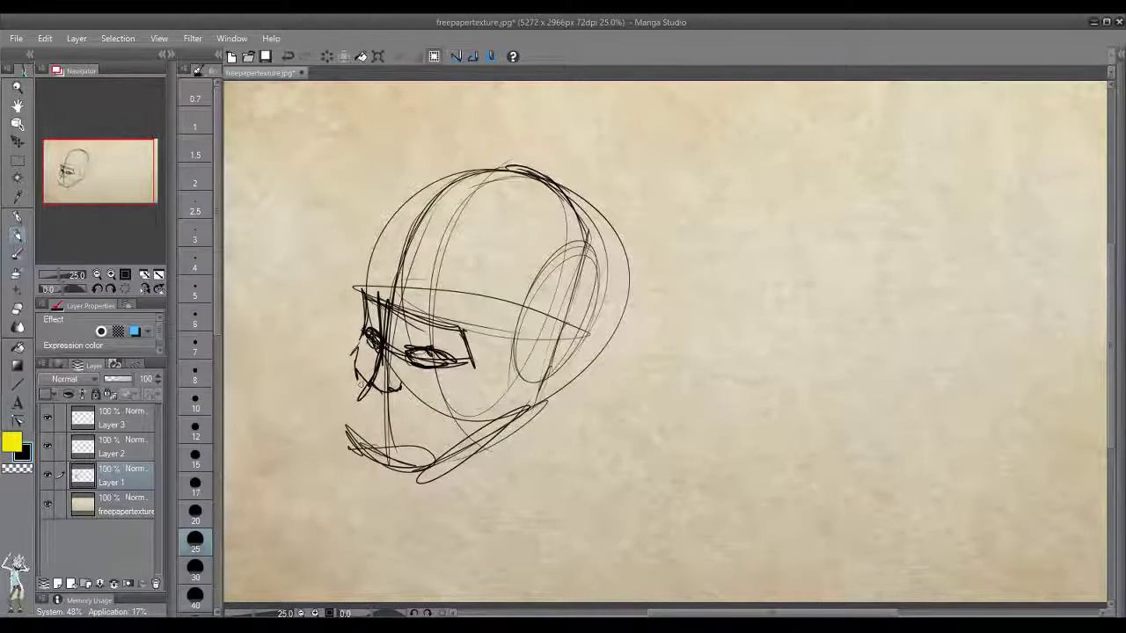
# Draw the far cheek contour down to the chin and add the mouth and arched eyebrows.
pyautogui.moveTo(359, 431)
pyautogui.mouseDown()
pyautogui.moveTo(370, 458)
pyautogui.moveTo(415, 485)
pyautogui.mouseUp()
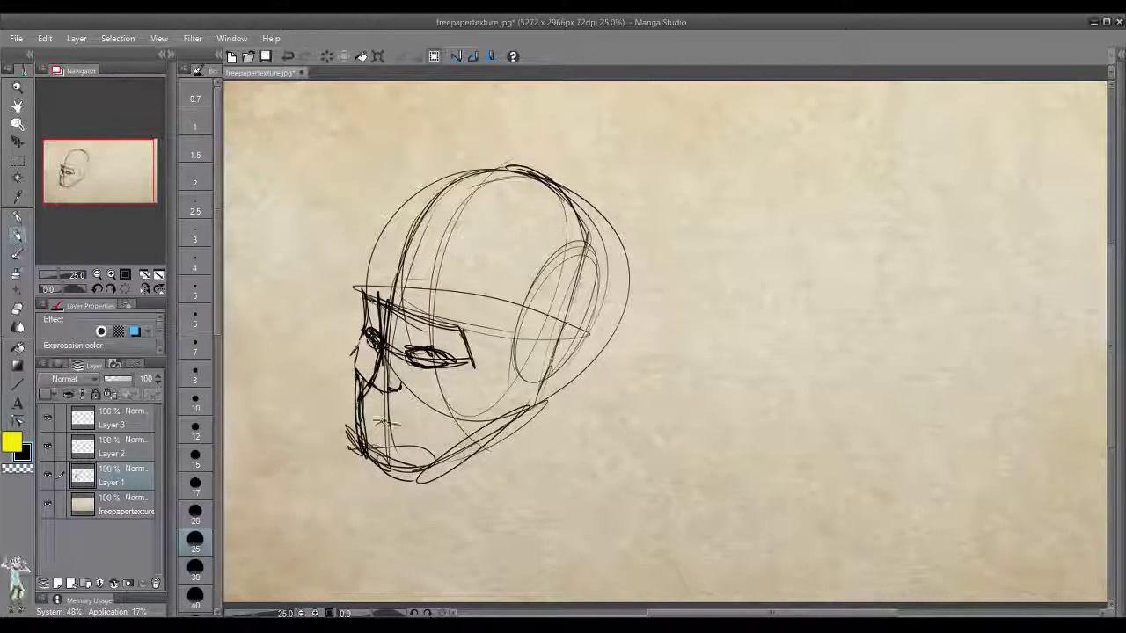
pyautogui.moveTo(380, 422); pyautogui.dragTo(427, 432)
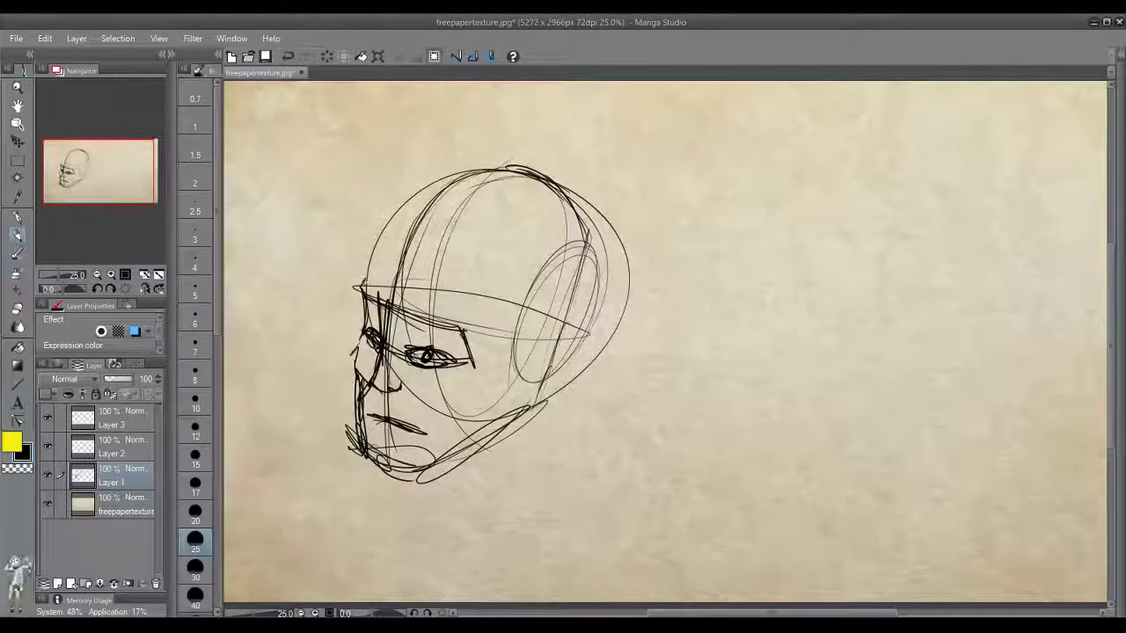
pyautogui.moveTo(408, 316); pyautogui.dragTo(461, 322)
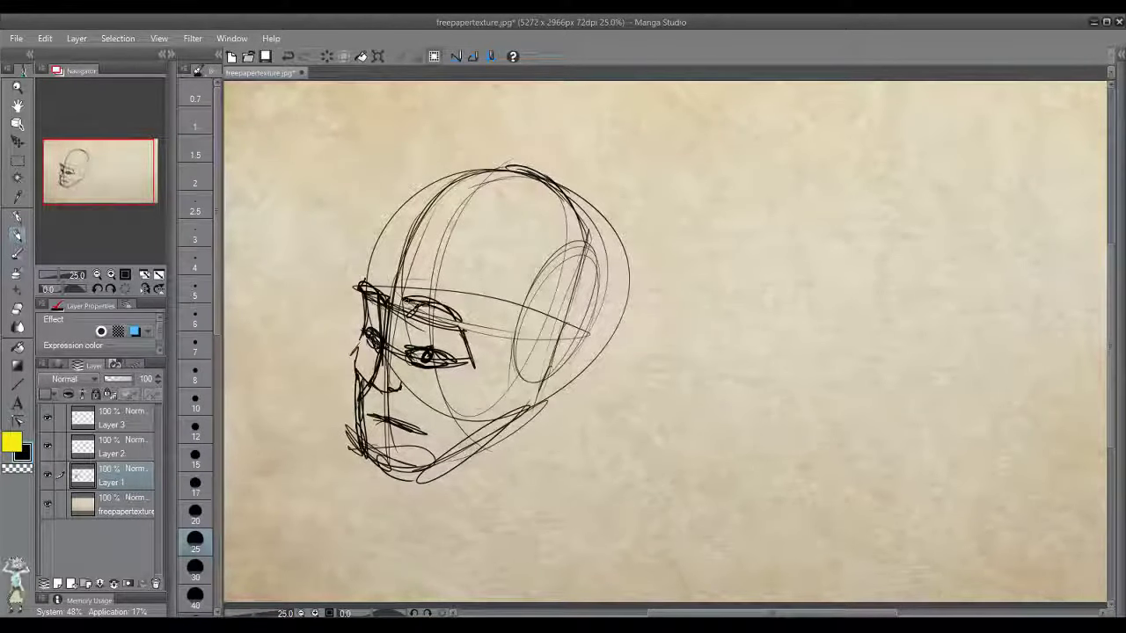
# Darken the skull outline over the forehead, crown and back of the head and strengthen the side plane's edges.
pyautogui.moveTo(374, 254)
pyautogui.mouseDown()
pyautogui.moveTo(398, 203)
pyautogui.moveTo(396, 226)
pyautogui.moveTo(526, 190)
pyautogui.mouseUp()
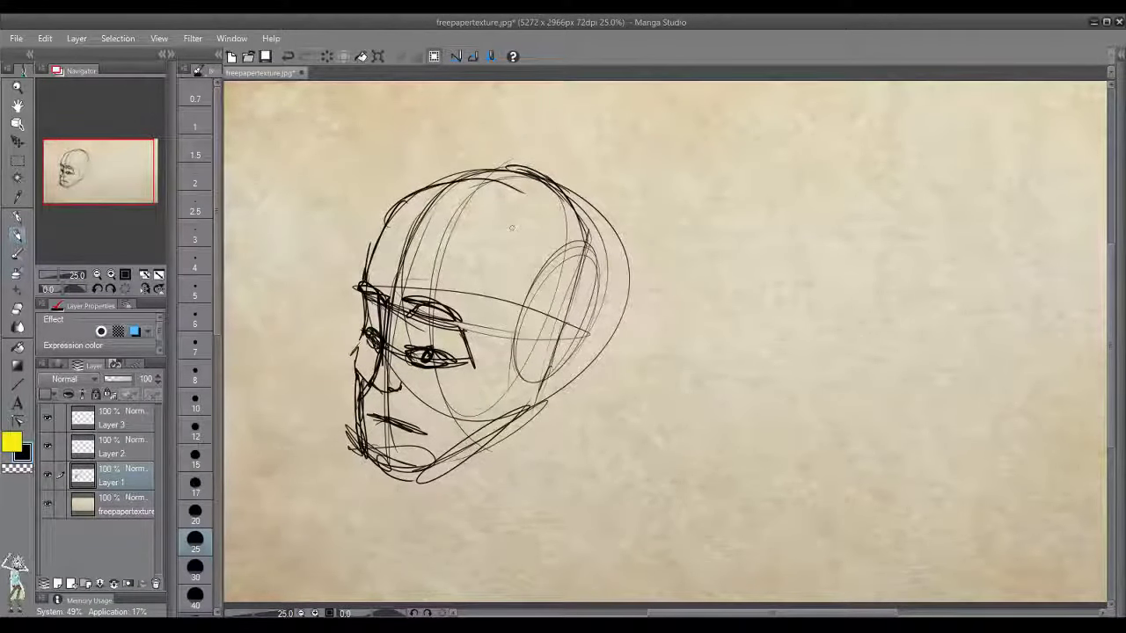
pyautogui.moveTo(542, 347)
pyautogui.mouseDown()
pyautogui.moveTo(543, 393)
pyautogui.moveTo(574, 254)
pyautogui.moveTo(510, 182)
pyautogui.moveTo(449, 185)
pyautogui.moveTo(391, 308)
pyautogui.mouseUp()
pyautogui.moveTo(406, 280)
pyautogui.mouseDown()
pyautogui.moveTo(488, 165)
pyautogui.moveTo(533, 185)
pyautogui.mouseUp()
pyautogui.moveTo(544, 392)
pyautogui.mouseDown()
pyautogui.moveTo(587, 348)
pyautogui.moveTo(604, 300)
pyautogui.mouseUp()
pyautogui.moveTo(605, 250)
pyautogui.mouseDown()
pyautogui.moveTo(539, 396)
pyautogui.moveTo(609, 202)
pyautogui.moveTo(498, 157)
pyautogui.mouseUp()
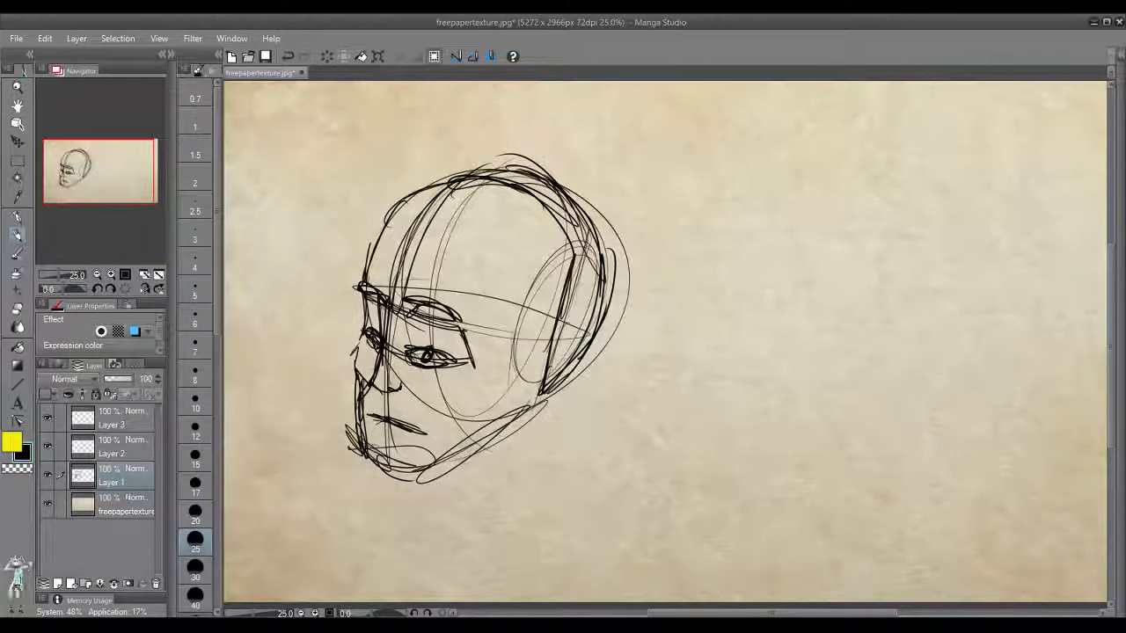
# Add the ear at the back of the jaw and draw the neck below it with a rounded base.
pyautogui.moveTo(573, 355); pyautogui.dragTo(547, 422)
pyautogui.moveTo(531, 406)
pyautogui.mouseDown()
pyautogui.moveTo(517, 519)
pyautogui.moveTo(540, 396)
pyautogui.mouseUp()
pyautogui.moveTo(412, 531)
pyautogui.mouseDown()
pyautogui.moveTo(533, 485)
pyautogui.moveTo(426, 519)
pyautogui.mouseUp()
pyautogui.moveTo(431, 475)
pyautogui.mouseDown()
pyautogui.moveTo(422, 533)
pyautogui.moveTo(432, 473)
pyautogui.mouseUp()
pyautogui.moveTo(415, 533); pyautogui.dragTo(507, 529)
pyautogui.moveTo(522, 452); pyautogui.dragTo(531, 489)
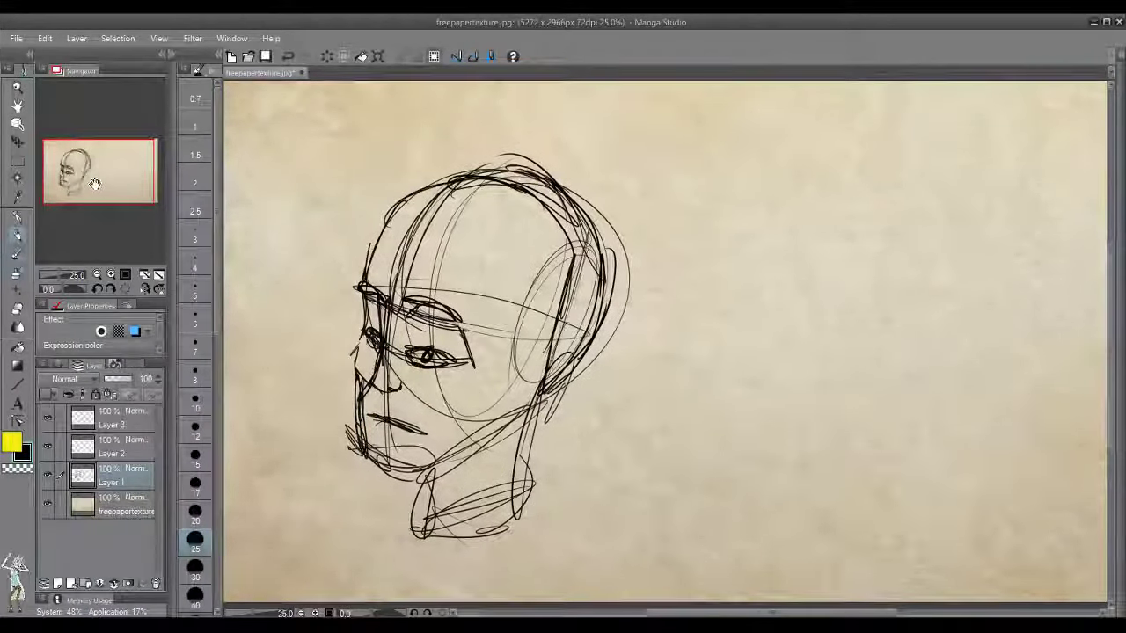
# Clear Layer 1 and sketch a tilted egg-shaped ribcage with inner contour curves, a centre line and first shoulder strokes.
pyautogui.moveTo(93, 184); pyautogui.dragTo(89, 187)
pyautogui.click(325, 59)
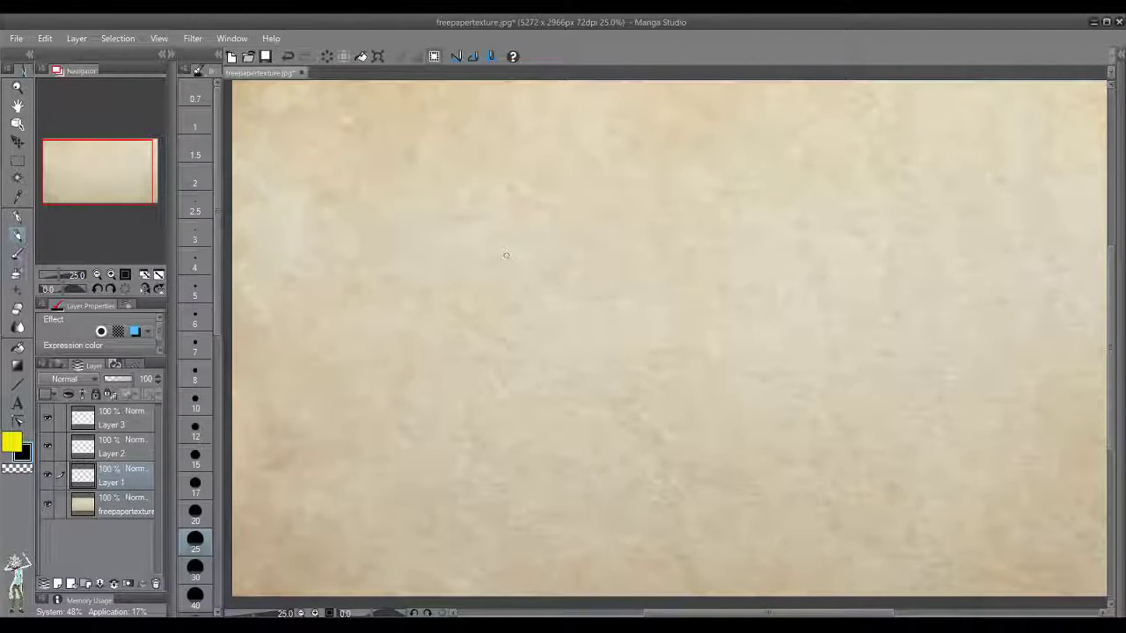
pyautogui.moveTo(520, 210); pyautogui.dragTo(469, 343)
pyautogui.moveTo(434, 283); pyautogui.dragTo(539, 307)
pyautogui.moveTo(481, 330); pyautogui.dragTo(564, 277)
pyautogui.moveTo(433, 285)
pyautogui.mouseDown()
pyautogui.moveTo(565, 251)
pyautogui.moveTo(473, 373)
pyautogui.mouseUp()
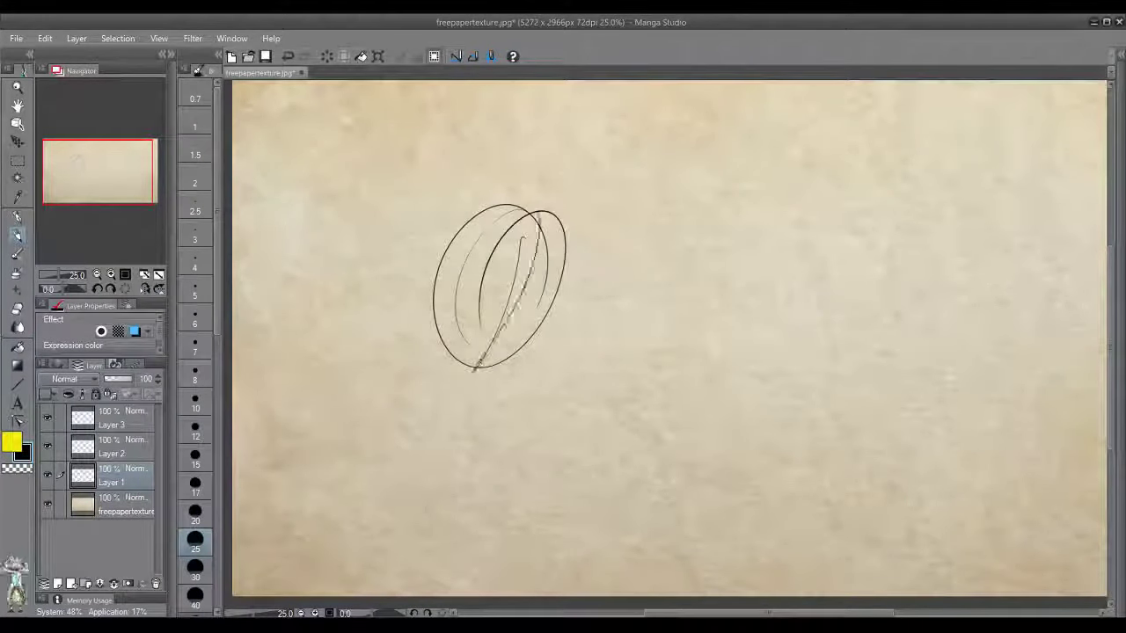
pyautogui.moveTo(533, 213); pyautogui.dragTo(473, 372)
pyautogui.moveTo(488, 204); pyautogui.dragTo(517, 241)
pyautogui.moveTo(479, 207)
pyautogui.mouseDown()
pyautogui.moveTo(442, 248)
pyautogui.moveTo(440, 288)
pyautogui.moveTo(480, 304)
pyautogui.mouseUp()
pyautogui.moveTo(485, 304); pyautogui.dragTo(525, 225)
pyautogui.moveTo(504, 239); pyautogui.dragTo(559, 237)
pyautogui.moveTo(537, 198)
pyautogui.mouseDown()
pyautogui.moveTo(562, 240)
pyautogui.moveTo(549, 227)
pyautogui.mouseUp()
pyautogui.moveTo(487, 202); pyautogui.dragTo(538, 207)
pyautogui.moveTo(564, 243); pyautogui.dragTo(508, 309)
pyautogui.moveTo(484, 296); pyautogui.dragTo(541, 298)
pyautogui.hotkey('ctrl', 'z')
pyautogui.hotkey('ctrl', 'z')
pyautogui.hotkey('ctrl', 'z')
pyautogui.hotkey('ctrl', 'z')
pyautogui.hotkey('ctrl', 'z')
pyautogui.hotkey('ctrl', 'z')
pyautogui.hotkey('ctrl', 'z')
pyautogui.hotkey('ctrl', 'z')
pyautogui.hotkey('ctrl', 'z')
pyautogui.hotkey('ctrl', 'z')
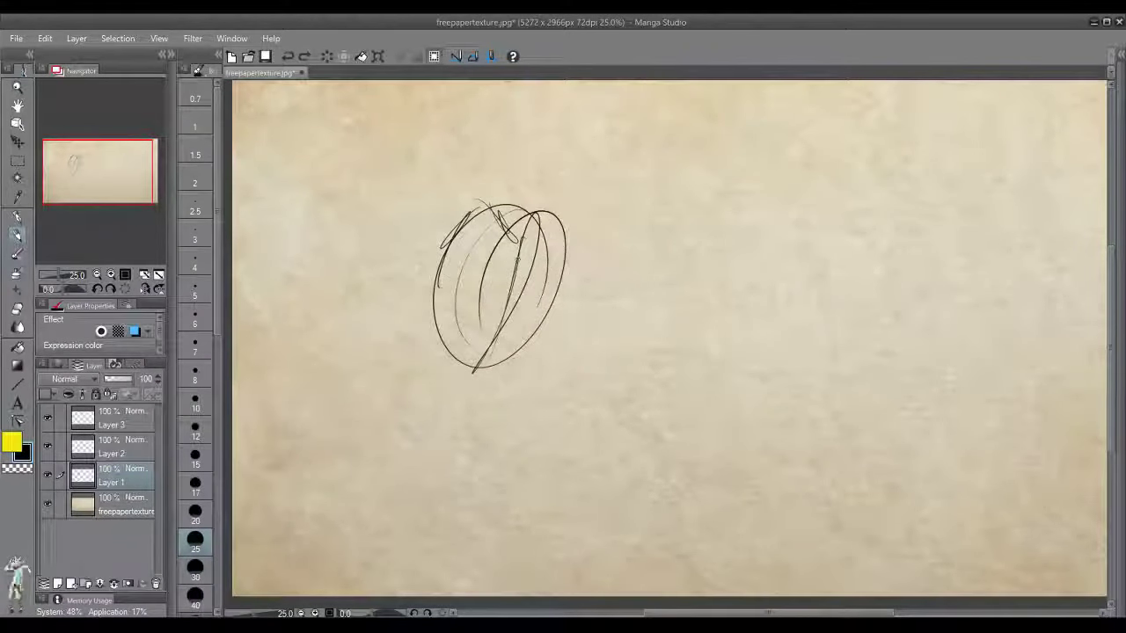
# Close the ribcage's top with a collar line and attach a simple arm, a slanted neck and a small round head.
pyautogui.moveTo(499, 237); pyautogui.dragTo(556, 231)
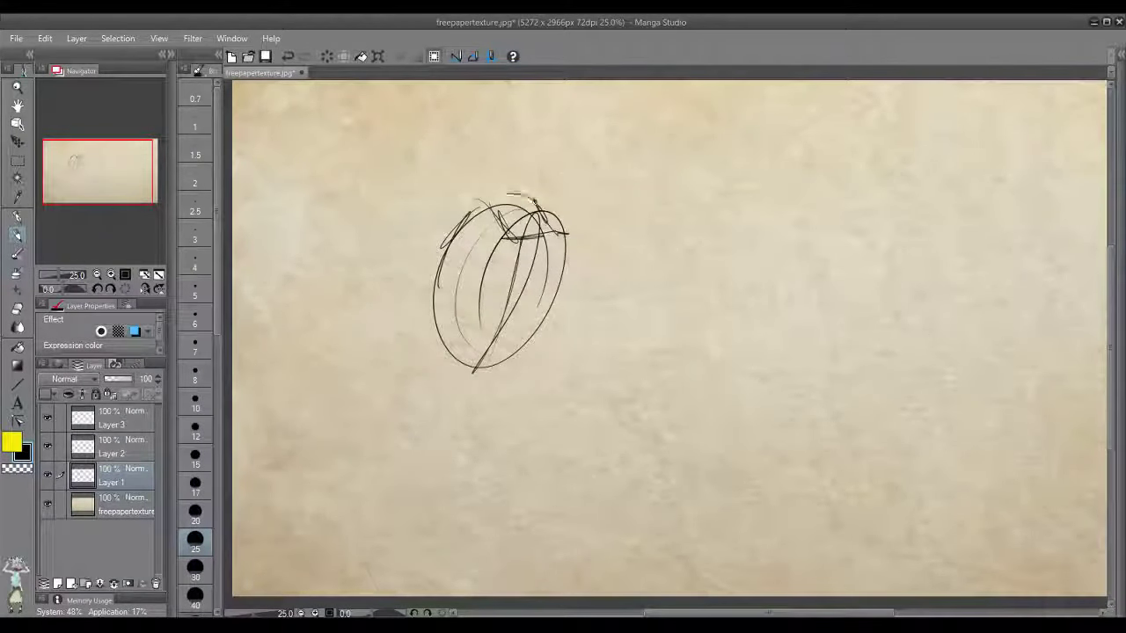
pyautogui.moveTo(449, 230)
pyautogui.mouseDown()
pyautogui.moveTo(422, 235)
pyautogui.moveTo(387, 374)
pyautogui.mouseUp()
pyautogui.moveTo(508, 217)
pyautogui.mouseDown()
pyautogui.moveTo(546, 141)
pyautogui.moveTo(547, 112)
pyautogui.moveTo(572, 150)
pyautogui.moveTo(532, 201)
pyautogui.mouseUp()
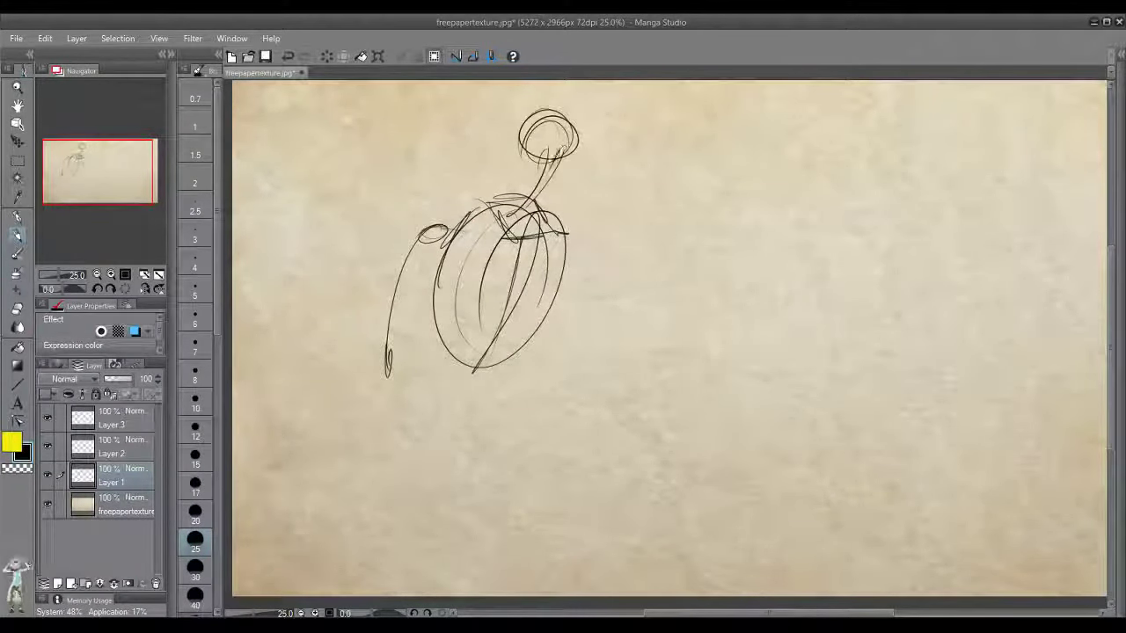
pyautogui.moveTo(528, 145)
pyautogui.mouseDown()
pyautogui.moveTo(526, 174)
pyautogui.moveTo(558, 167)
pyautogui.mouseUp()
pyautogui.moveTo(549, 187)
pyautogui.mouseDown()
pyautogui.moveTo(565, 185)
pyautogui.moveTo(552, 187)
pyautogui.moveTo(568, 154)
pyautogui.moveTo(521, 149)
pyautogui.moveTo(532, 167)
pyautogui.moveTo(547, 109)
pyautogui.moveTo(568, 126)
pyautogui.moveTo(547, 129)
pyautogui.mouseUp()
pyautogui.moveTo(531, 138)
pyautogui.mouseDown()
pyautogui.moveTo(563, 127)
pyautogui.moveTo(573, 162)
pyautogui.mouseUp()
pyautogui.moveTo(572, 121); pyautogui.dragTo(543, 187)
pyautogui.click(360, 56)
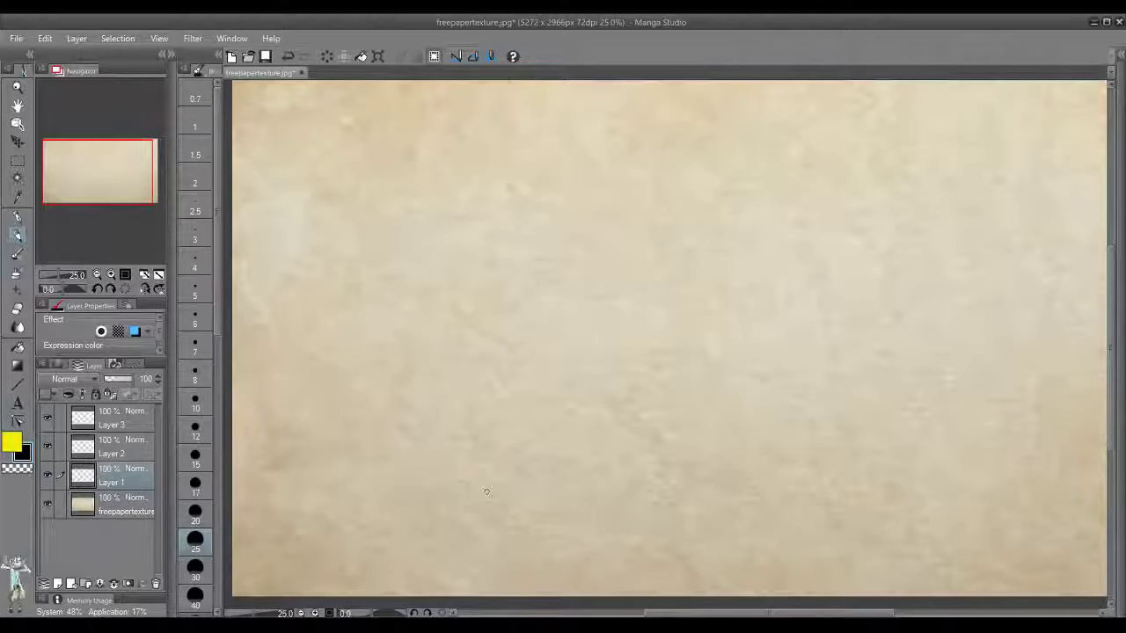
pyautogui.moveTo(486, 490); pyautogui.dragTo(466, 456)
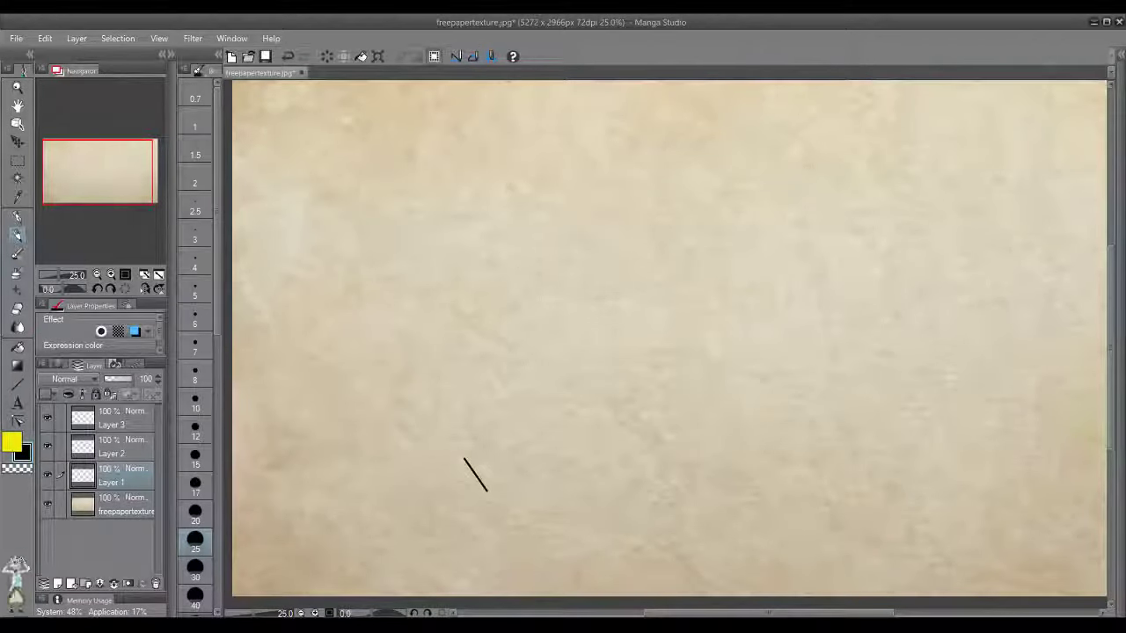
pyautogui.hotkey('ctrl', 'z')
pyautogui.moveTo(455, 156)
pyautogui.mouseDown()
pyautogui.moveTo(390, 307)
pyautogui.moveTo(527, 189)
pyautogui.moveTo(445, 171)
pyautogui.moveTo(457, 390)
pyautogui.moveTo(471, 416)
pyautogui.mouseUp()
pyautogui.moveTo(379, 271); pyautogui.dragTo(569, 269)
pyautogui.moveTo(395, 291)
pyautogui.mouseDown()
pyautogui.moveTo(507, 295)
pyautogui.moveTo(533, 268)
pyautogui.moveTo(417, 266)
pyautogui.moveTo(406, 303)
pyautogui.moveTo(538, 294)
pyautogui.mouseUp()
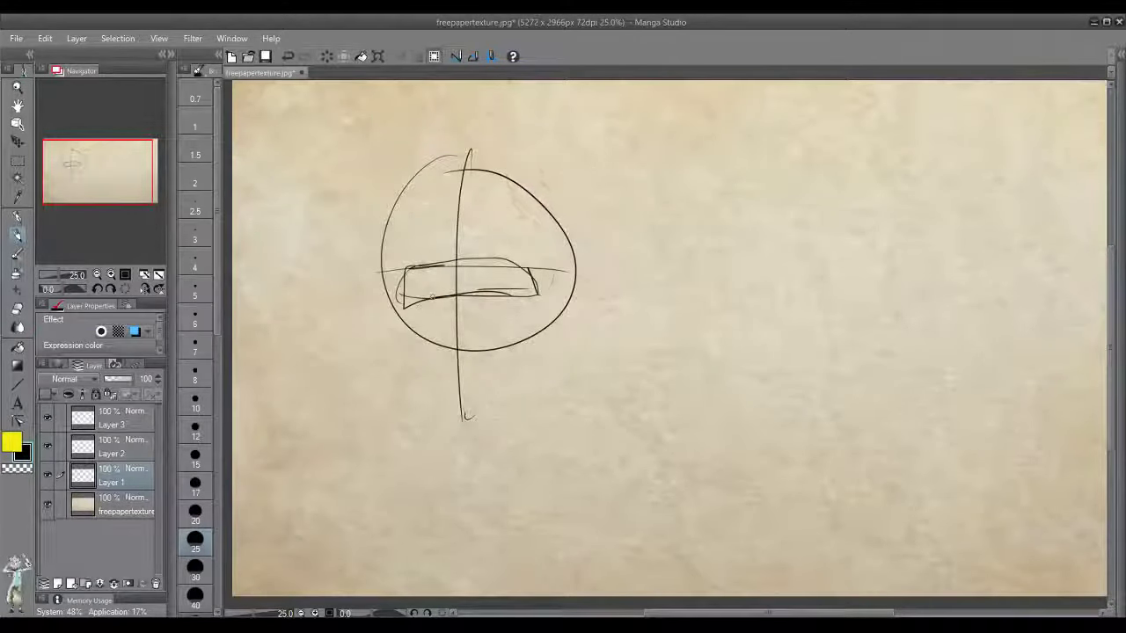
# Clear Layer 1 and draw a large circle with a horizontal guideline and a vertical centre line extending below it.
pyautogui.click(327, 57)
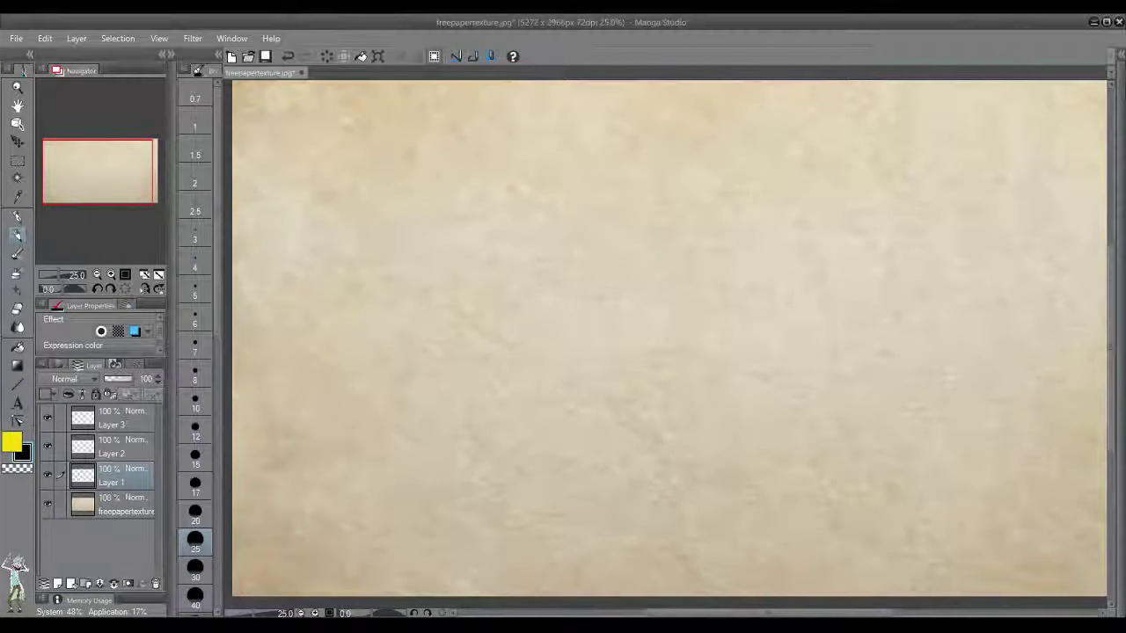
pyautogui.moveTo(448, 195)
pyautogui.mouseDown()
pyautogui.moveTo(343, 331)
pyautogui.moveTo(571, 268)
pyautogui.mouseUp()
pyautogui.hotkey('ctrl', 'z')
pyautogui.moveTo(407, 190)
pyautogui.mouseDown()
pyautogui.moveTo(548, 372)
pyautogui.moveTo(437, 185)
pyautogui.mouseUp()
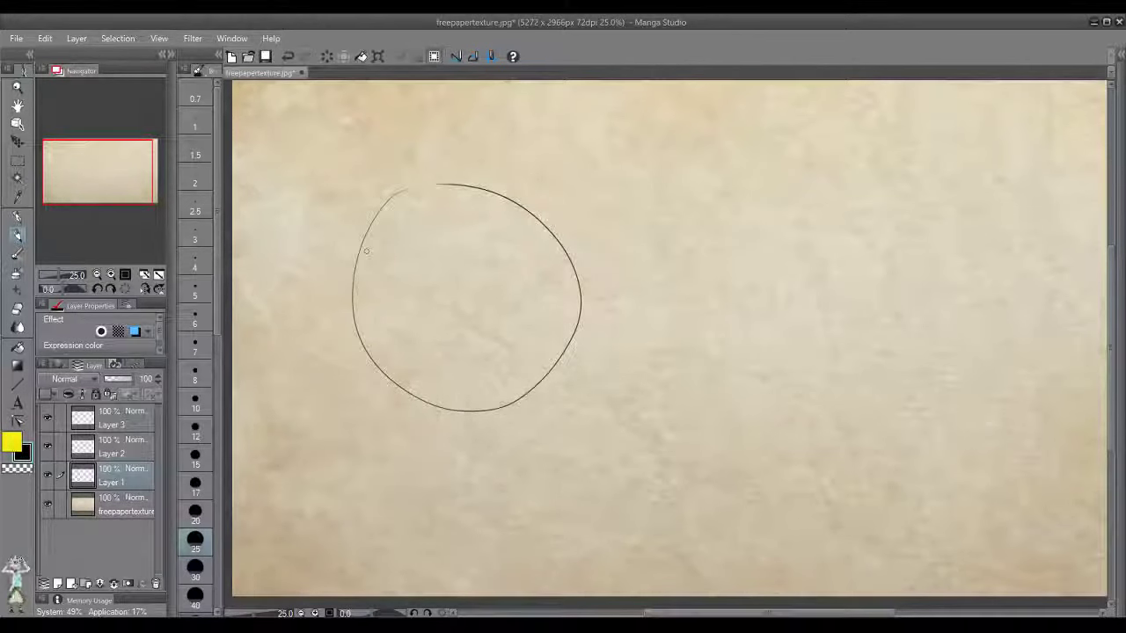
pyautogui.moveTo(349, 296); pyautogui.dragTo(588, 290)
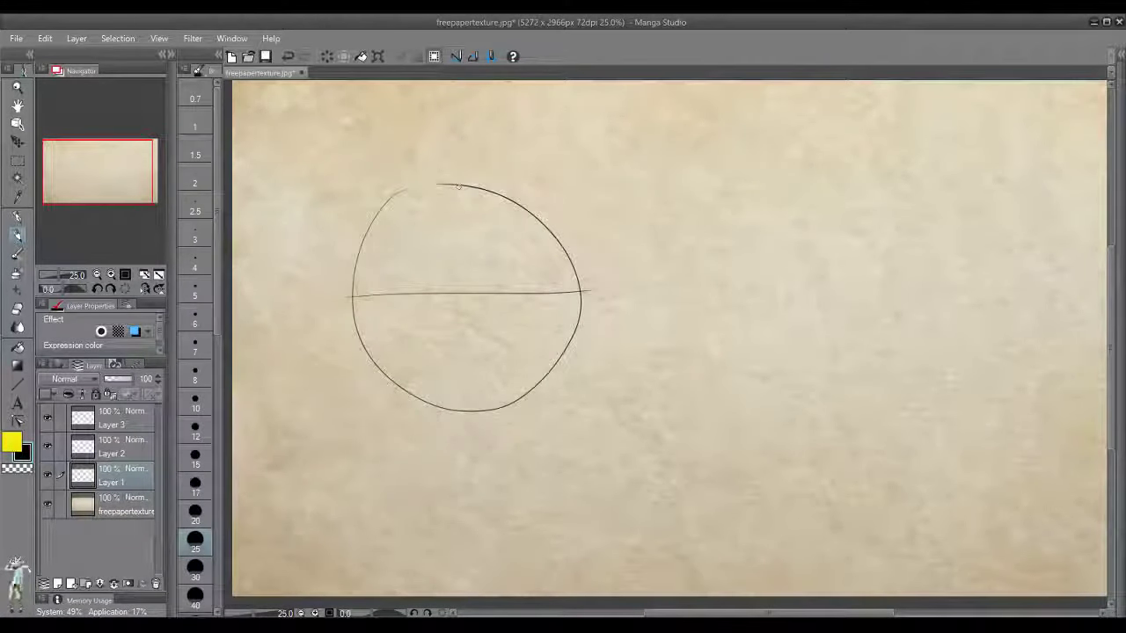
pyautogui.moveTo(458, 186); pyautogui.dragTo(464, 475)
pyautogui.hotkey('ctrl', 'z')
pyautogui.moveTo(461, 182); pyautogui.dragTo(458, 491)
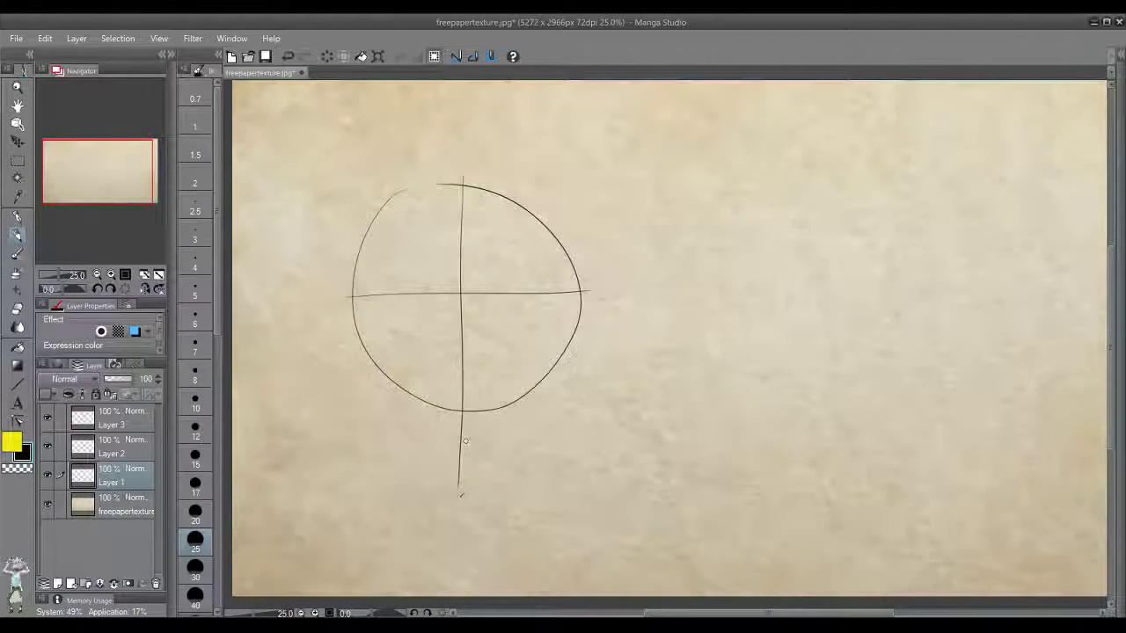
# Draw a flat box for the eye area under the horizontal guideline, centred on the vertical line, redoing it until it fits.
pyautogui.moveTo(386, 297)
pyautogui.mouseDown()
pyautogui.moveTo(381, 308)
pyautogui.moveTo(444, 334)
pyautogui.moveTo(504, 337)
pyautogui.mouseUp()
pyautogui.hotkey('ctrl', 'z')
pyautogui.moveTo(391, 295)
pyautogui.mouseDown()
pyautogui.moveTo(394, 326)
pyautogui.moveTo(491, 325)
pyautogui.mouseUp()
pyautogui.hotkey('ctrl', 'z')
pyautogui.moveTo(390, 297)
pyautogui.mouseDown()
pyautogui.moveTo(468, 327)
pyautogui.moveTo(533, 326)
pyautogui.moveTo(523, 292)
pyautogui.moveTo(449, 296)
pyautogui.moveTo(506, 295)
pyautogui.mouseUp()
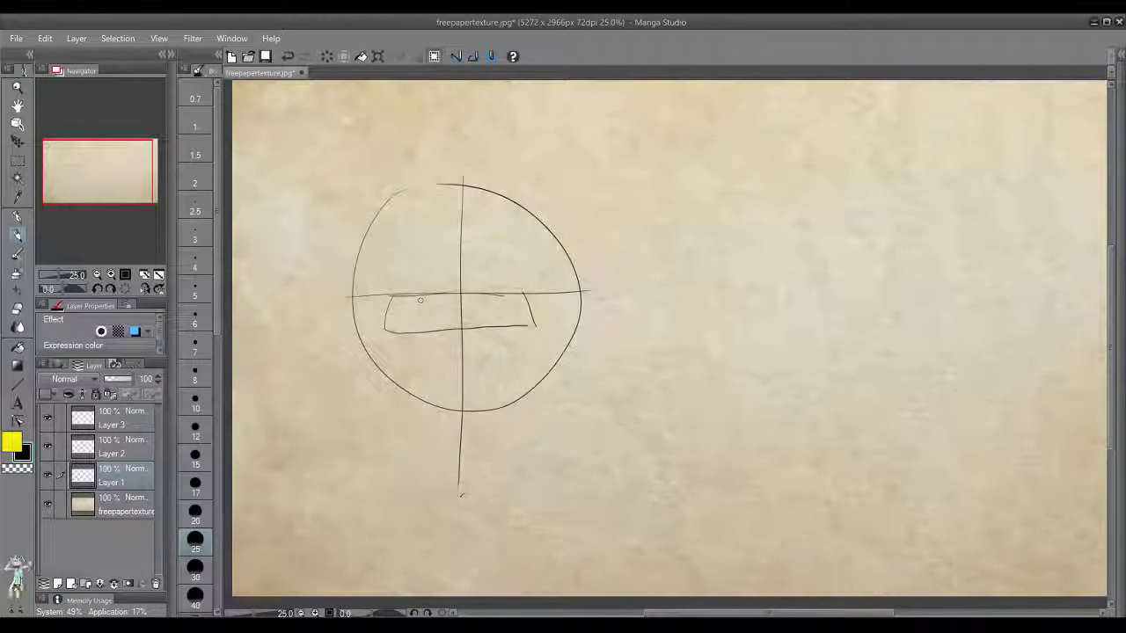
# Draw both eyes along the eye box's lower edge, redoing strokes as needed, and add curved eyebrows along its upper edge.
pyautogui.moveTo(408, 322); pyautogui.dragTo(438, 328)
pyautogui.hotkey('ctrl', 'z')
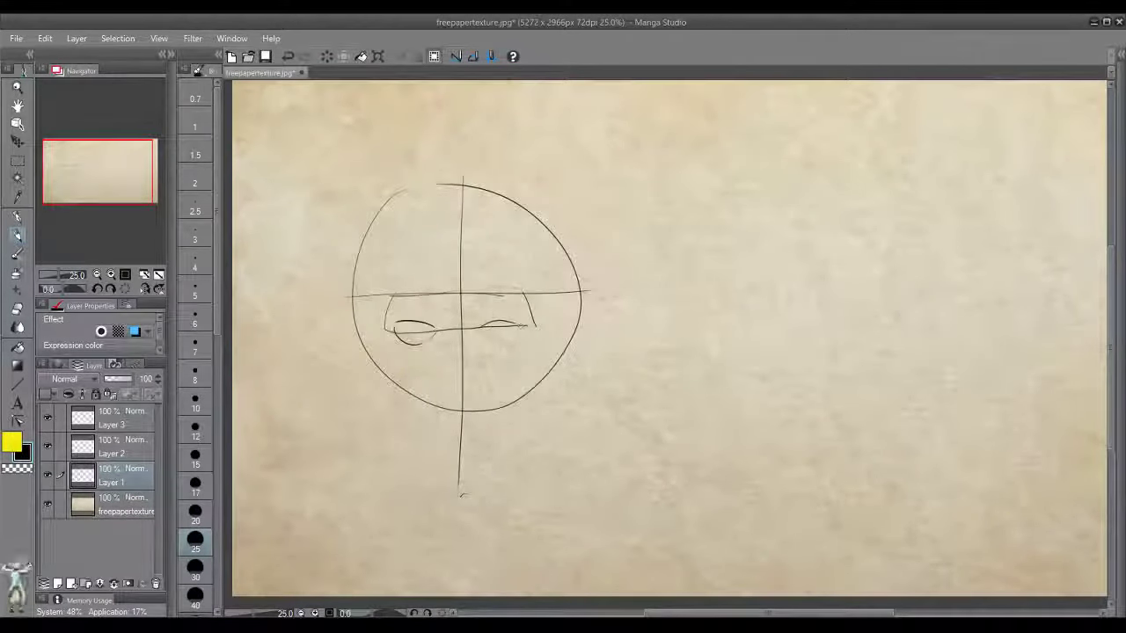
pyautogui.moveTo(486, 327); pyautogui.dragTo(528, 328)
pyautogui.hotkey('ctrl', 'z')
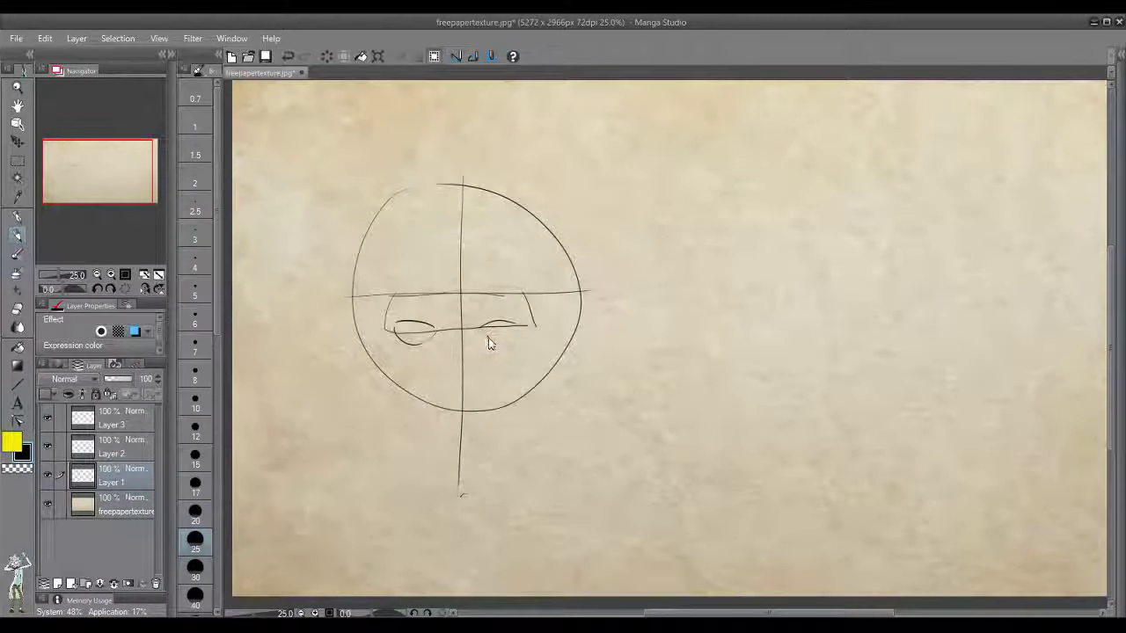
pyautogui.moveTo(484, 331); pyautogui.dragTo(521, 332)
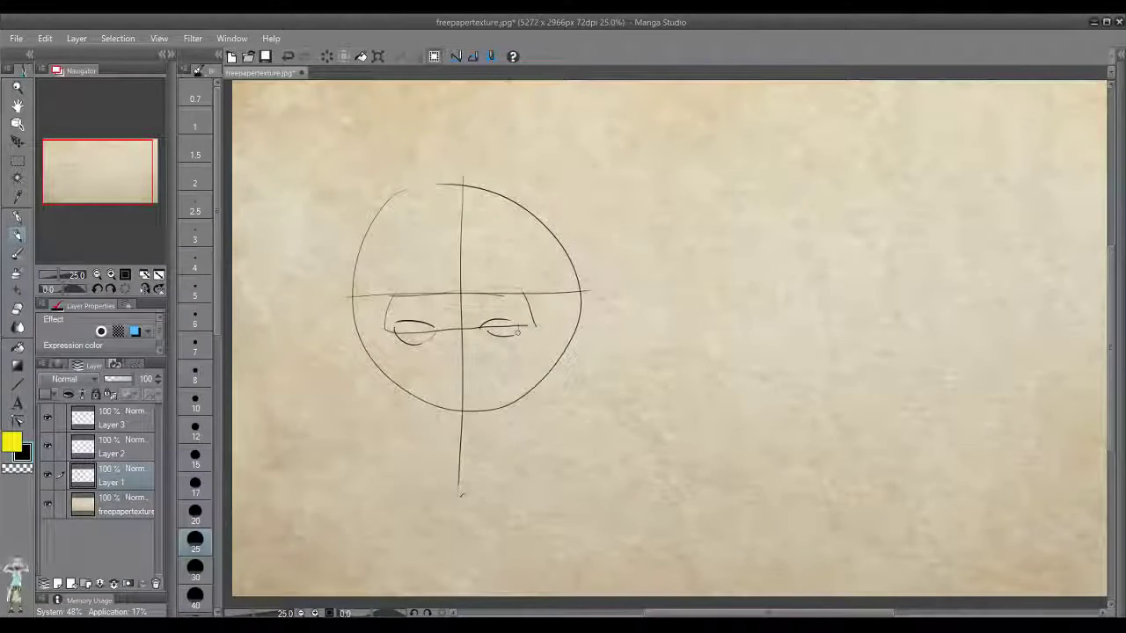
pyautogui.moveTo(396, 327)
pyautogui.mouseDown()
pyautogui.moveTo(512, 328)
pyautogui.moveTo(519, 347)
pyautogui.mouseUp()
pyautogui.hotkey('ctrl', 'z')
pyautogui.hotkey('ctrl', 'z')
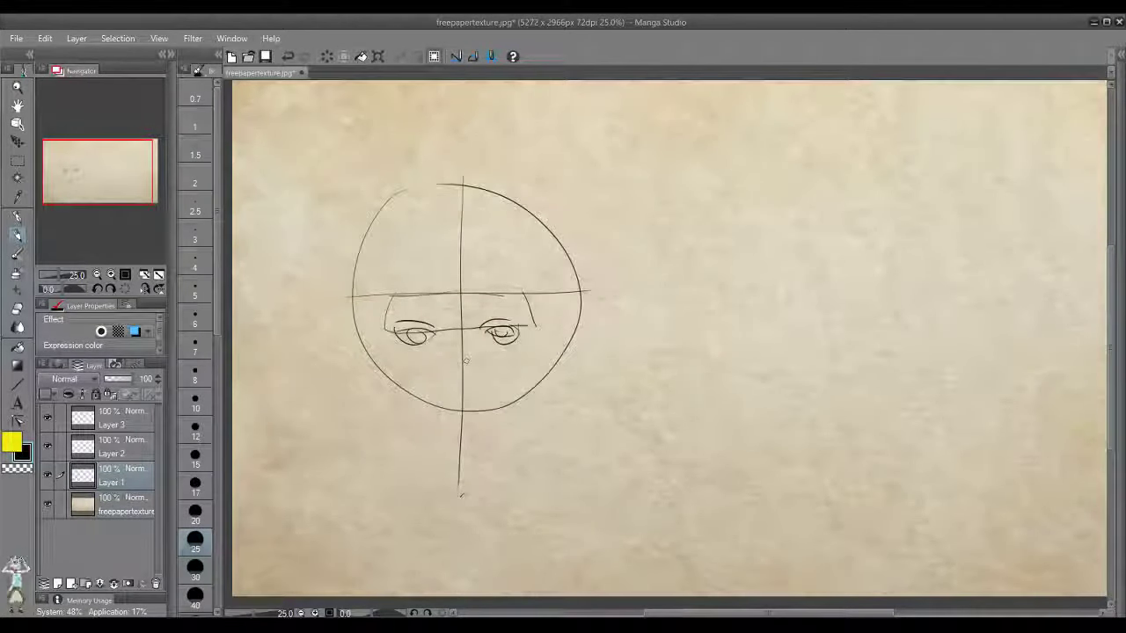
pyautogui.moveTo(385, 297)
pyautogui.mouseDown()
pyautogui.moveTo(520, 287)
pyautogui.moveTo(528, 301)
pyautogui.mouseUp()
# Draw a long vertical guideline down the left edge of the eye box, from above the circle to chin level.
pyautogui.moveTo(369, 170); pyautogui.dragTo(348, 506)
pyautogui.hotkey('ctrl', 'z')
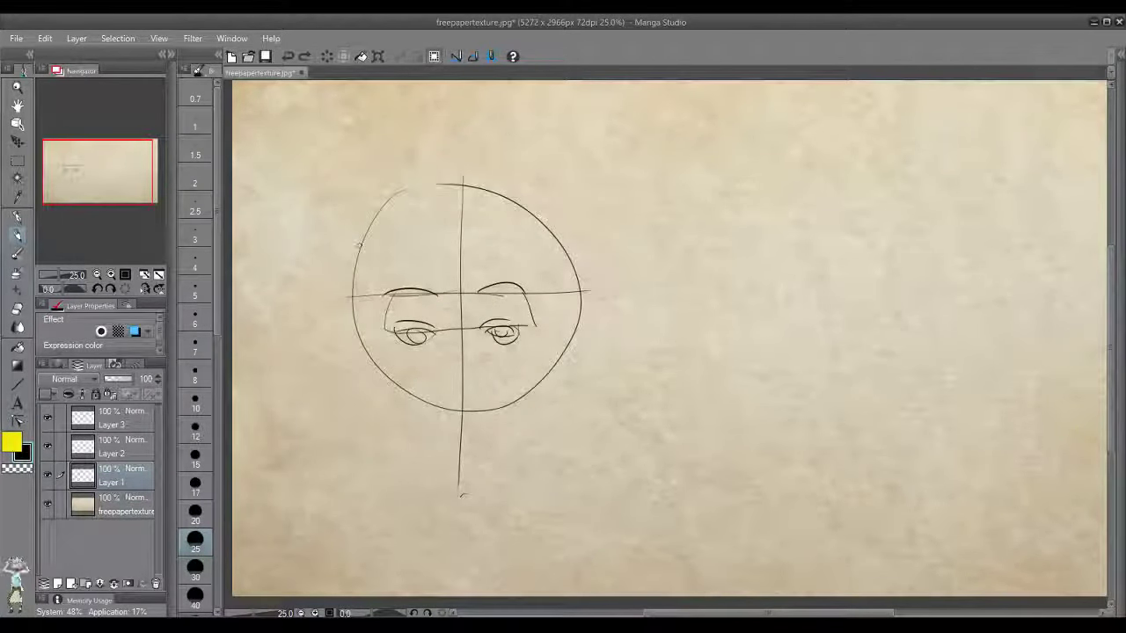
pyautogui.moveTo(371, 150); pyautogui.dragTo(392, 505)
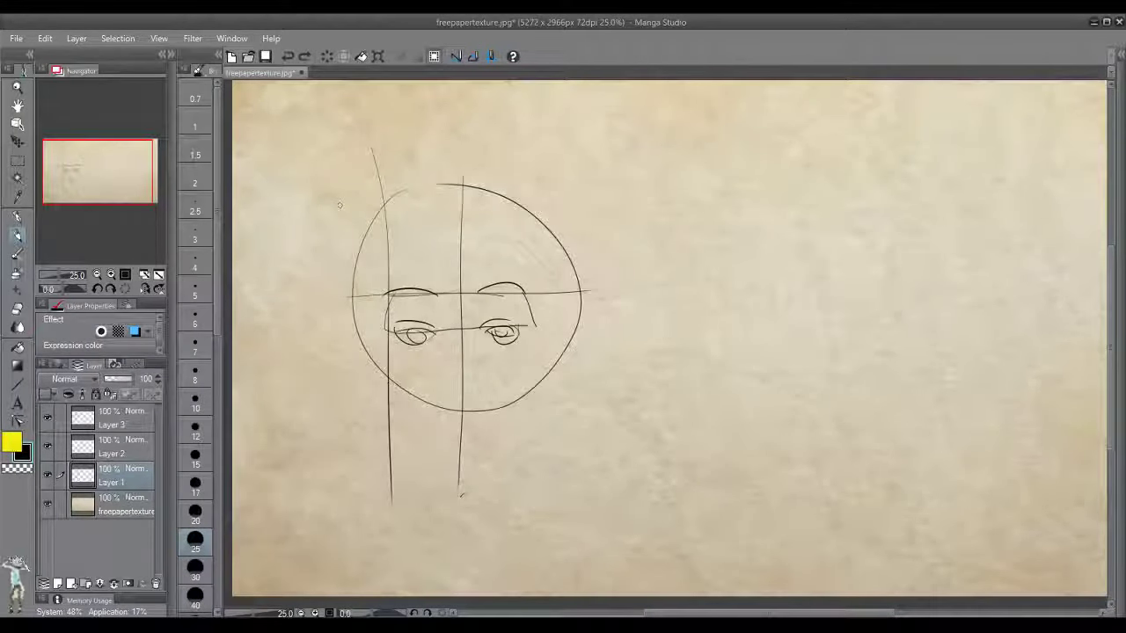
# Draw the narrow rounded side plane inside the circle's left edge, redoing it until it tapers down to the lower curve.
pyautogui.moveTo(345, 201); pyautogui.dragTo(373, 342)
pyautogui.moveTo(384, 209); pyautogui.dragTo(351, 264)
pyautogui.hotkey('ctrl', 'z')
pyautogui.hotkey('ctrl', 'z')
pyautogui.moveTo(387, 206); pyautogui.dragTo(356, 282)
pyautogui.hotkey('ctrl', 'z')
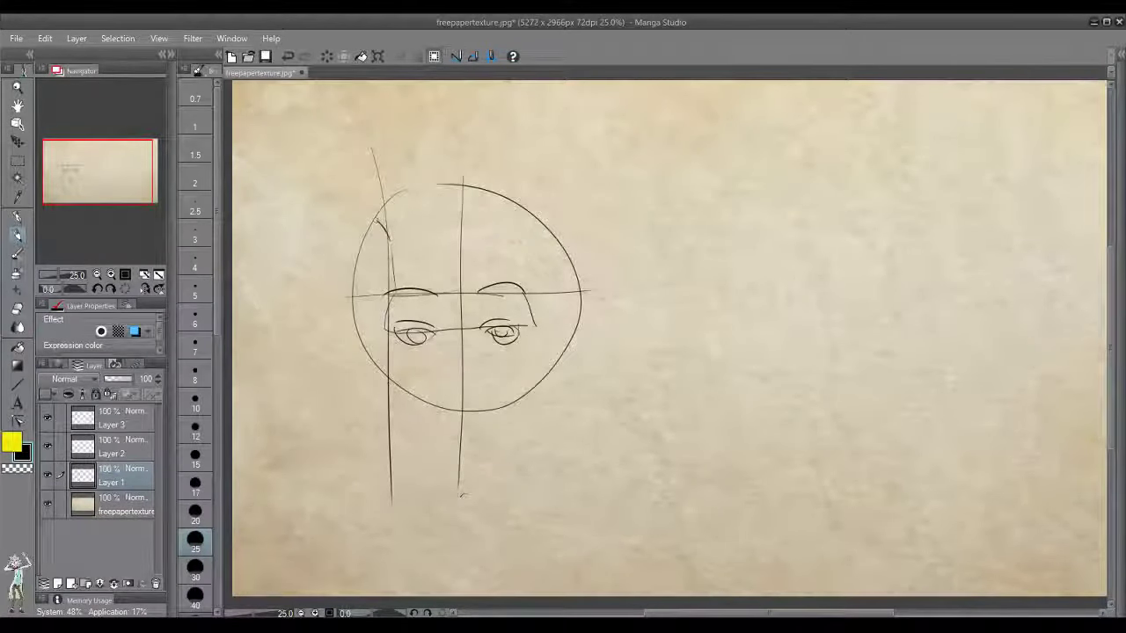
pyautogui.moveTo(380, 220)
pyautogui.mouseDown()
pyautogui.moveTo(357, 255)
pyautogui.moveTo(370, 297)
pyautogui.moveTo(374, 227)
pyautogui.moveTo(364, 271)
pyautogui.moveTo(385, 299)
pyautogui.mouseUp()
pyautogui.hotkey('ctrl', 'z')
pyautogui.hotkey('ctrl', 'z')
pyautogui.moveTo(380, 220)
pyautogui.mouseDown()
pyautogui.moveTo(389, 254)
pyautogui.moveTo(391, 242)
pyautogui.moveTo(355, 265)
pyautogui.moveTo(365, 309)
pyautogui.mouseUp()
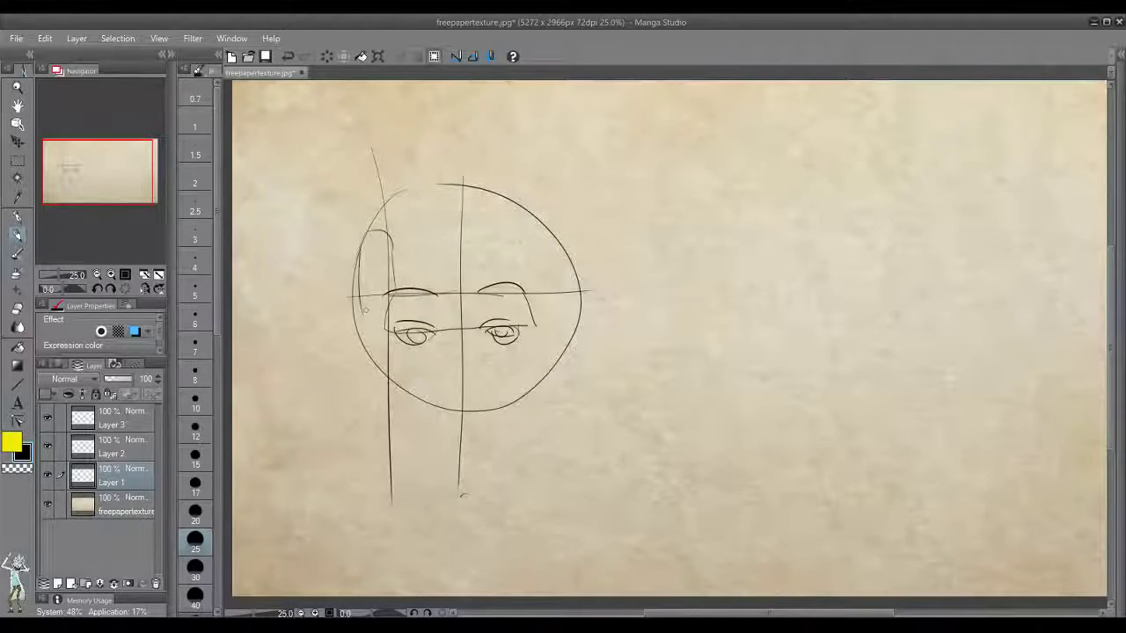
pyautogui.hotkey('ctrl', 'z')
pyautogui.hotkey('ctrl', 'z')
pyautogui.moveTo(387, 264)
pyautogui.mouseDown()
pyautogui.moveTo(356, 245)
pyautogui.moveTo(380, 374)
pyautogui.mouseUp()
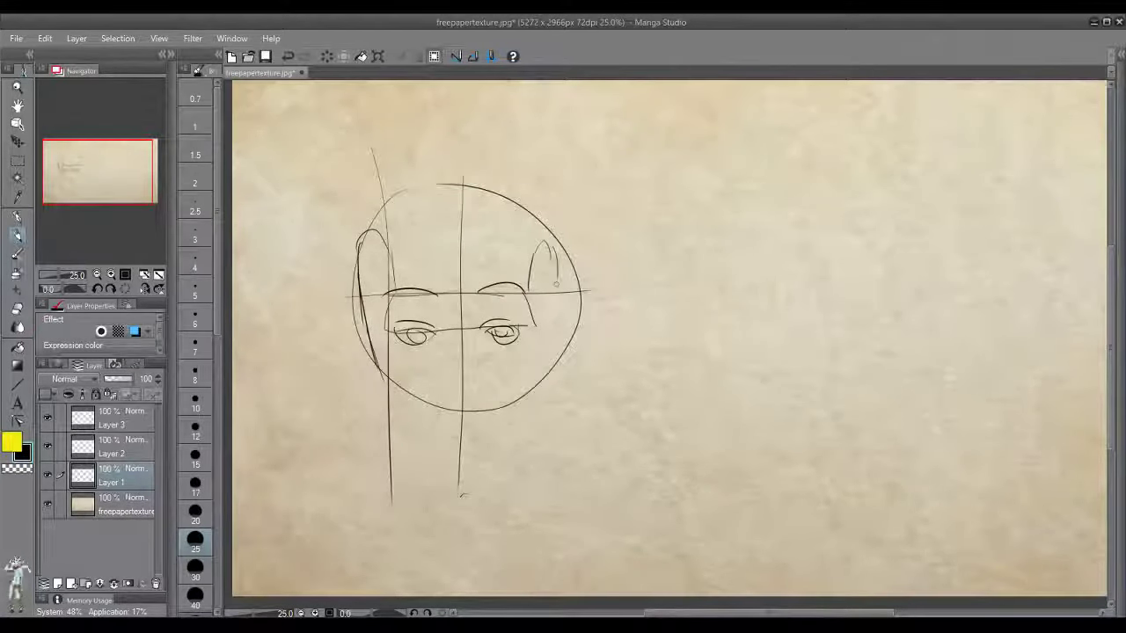
# Draw the matching narrow side plane inside the circle's right edge, beside the eye box.
pyautogui.moveTo(556, 284); pyautogui.dragTo(540, 380)
pyautogui.moveTo(550, 250); pyautogui.dragTo(539, 380)
pyautogui.moveTo(519, 279)
pyautogui.mouseDown()
pyautogui.moveTo(546, 232)
pyautogui.moveTo(558, 257)
pyautogui.mouseUp()
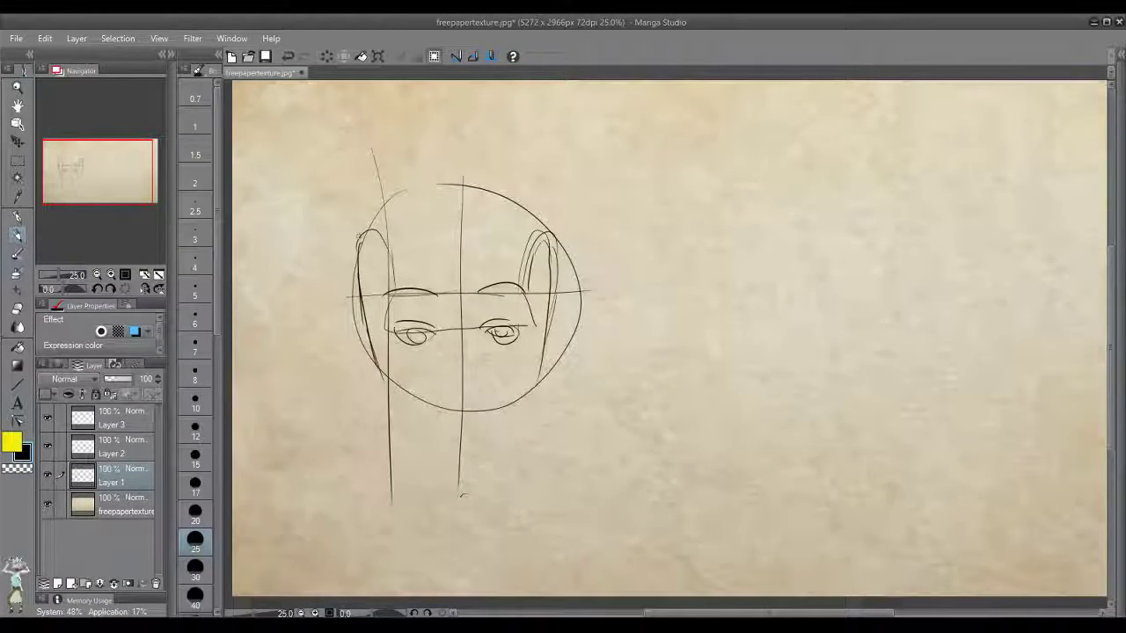
# Darken the skull's upper contour from the left side plane over the crown of the circle, undoing surplus strokes.
pyautogui.moveTo(360, 234); pyautogui.dragTo(381, 201)
pyautogui.moveTo(361, 231); pyautogui.dragTo(409, 192)
pyautogui.moveTo(516, 206); pyautogui.dragTo(547, 232)
pyautogui.moveTo(395, 196); pyautogui.dragTo(507, 192)
pyautogui.moveTo(405, 192); pyautogui.dragTo(517, 190)
pyautogui.moveTo(449, 192); pyautogui.dragTo(421, 204)
pyautogui.moveTo(364, 250)
pyautogui.mouseDown()
pyautogui.moveTo(354, 266)
pyautogui.moveTo(375, 284)
pyautogui.moveTo(348, 320)
pyautogui.moveTo(370, 364)
pyautogui.mouseUp()
pyautogui.moveTo(342, 286); pyautogui.dragTo(377, 364)
pyautogui.hotkey('ctrl', 'z')
pyautogui.hotkey('ctrl', 'z')
pyautogui.hotkey('ctrl', 'z')
pyautogui.hotkey('ctrl', 'z')
pyautogui.hotkey('ctrl', 'z')
pyautogui.hotkey('ctrl', 'z')
pyautogui.hotkey('ctrl', 'z')
pyautogui.hotkey('ctrl', 'z')
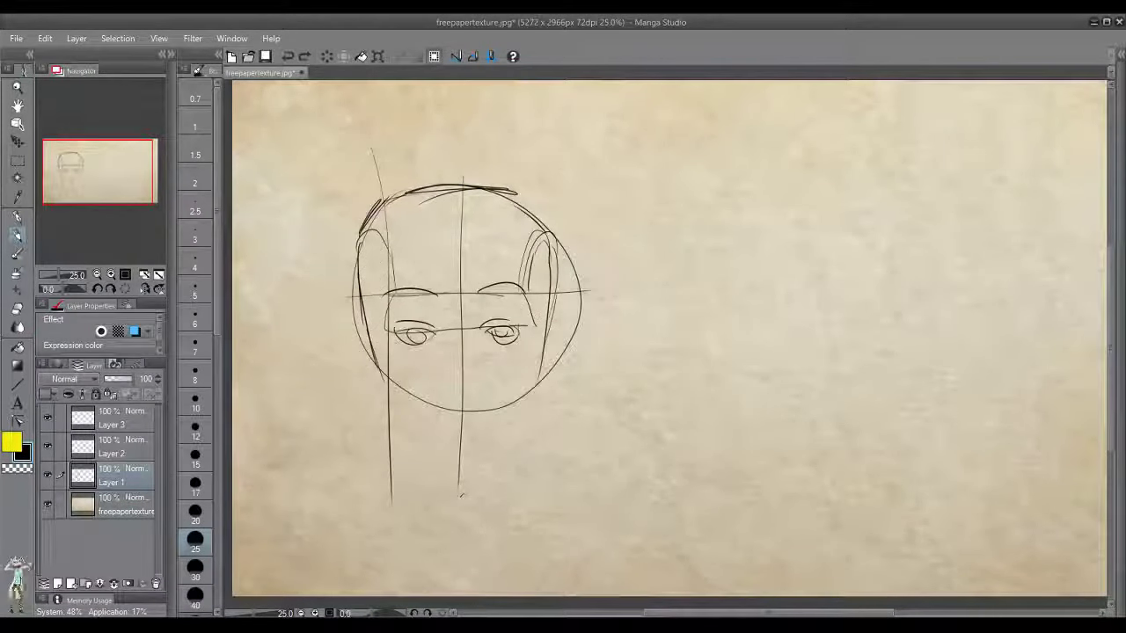
# Draw an ear on each side of the front-view head, hanging from the horizontal brow line.
pyautogui.moveTo(345, 293); pyautogui.dragTo(361, 300)
pyautogui.moveTo(342, 299)
pyautogui.mouseDown()
pyautogui.moveTo(342, 333)
pyautogui.moveTo(370, 362)
pyautogui.mouseUp()
pyautogui.moveTo(562, 294)
pyautogui.mouseDown()
pyautogui.moveTo(545, 364)
pyautogui.moveTo(572, 285)
pyautogui.mouseUp()
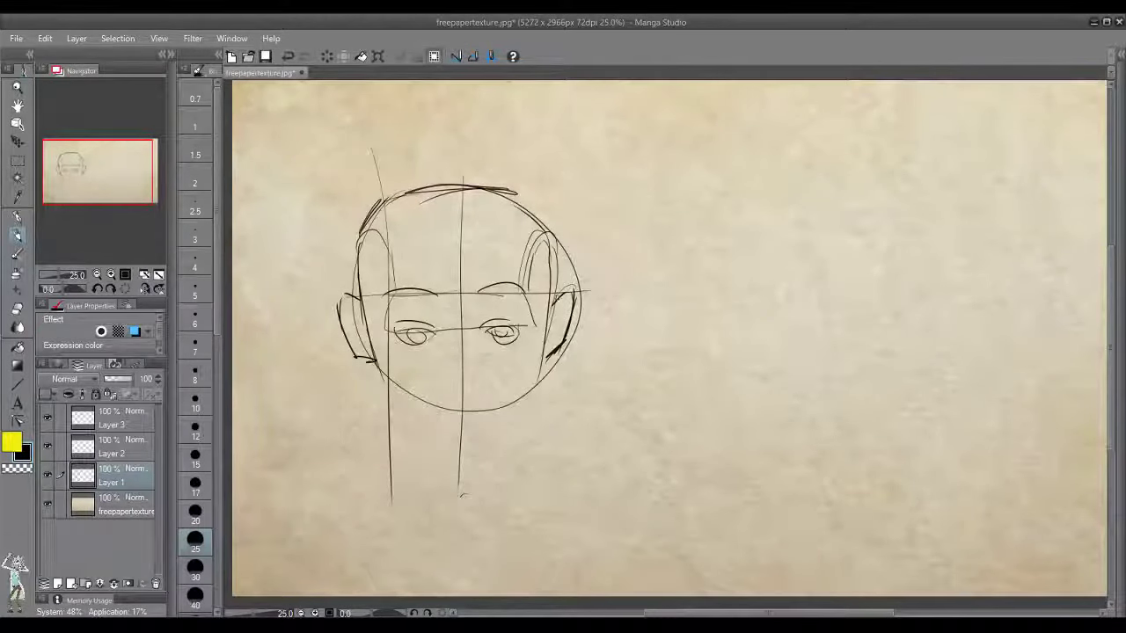
pyautogui.moveTo(345, 339); pyautogui.dragTo(376, 365)
pyautogui.moveTo(339, 308); pyautogui.dragTo(359, 300)
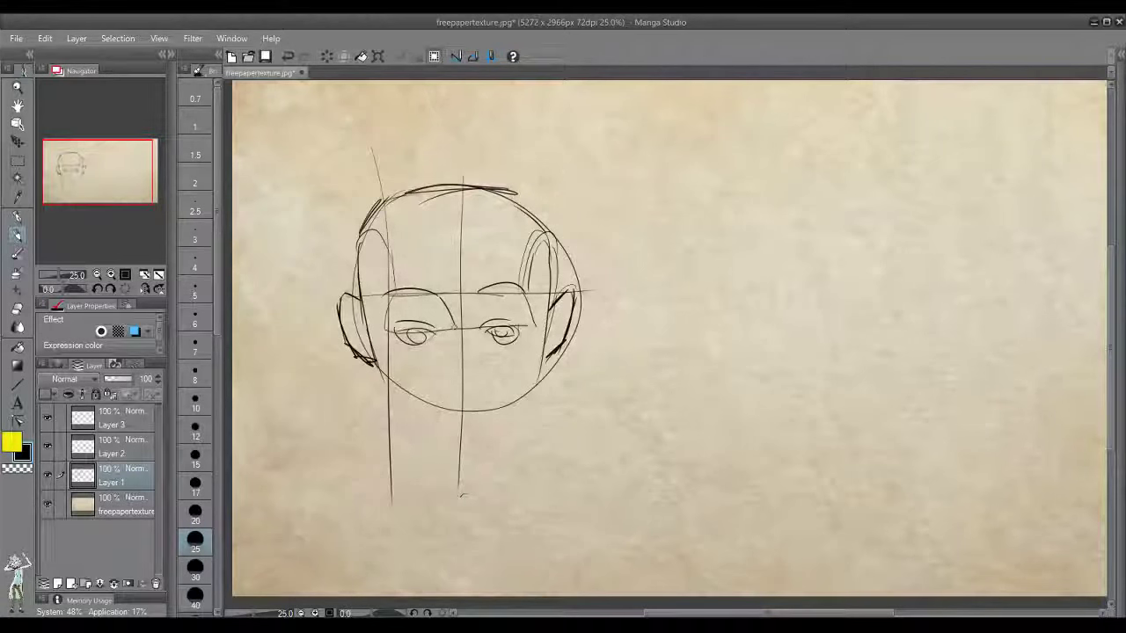
# Sketch the nose and mouth along the vertical centre line, and darken the pupils and upper eyelids of both eyes.
pyautogui.moveTo(455, 326)
pyautogui.mouseDown()
pyautogui.moveTo(457, 361)
pyautogui.moveTo(475, 391)
pyautogui.moveTo(453, 390)
pyautogui.moveTo(457, 414)
pyautogui.moveTo(499, 419)
pyautogui.moveTo(467, 411)
pyautogui.mouseUp()
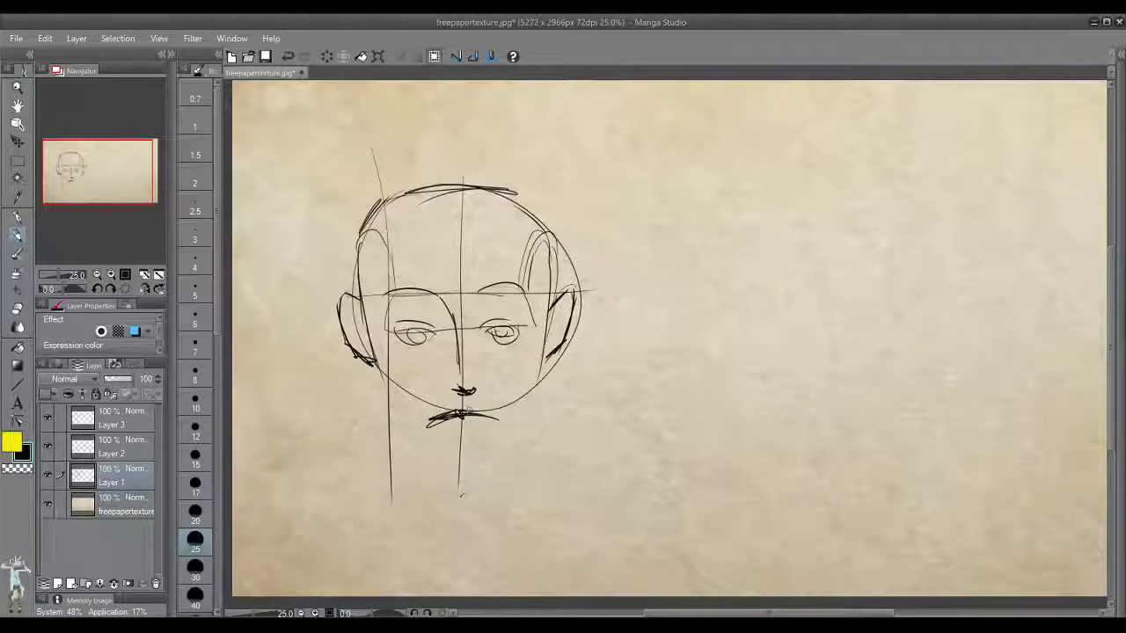
pyautogui.moveTo(413, 332); pyautogui.dragTo(418, 338)
pyautogui.moveTo(497, 330); pyautogui.dragTo(510, 343)
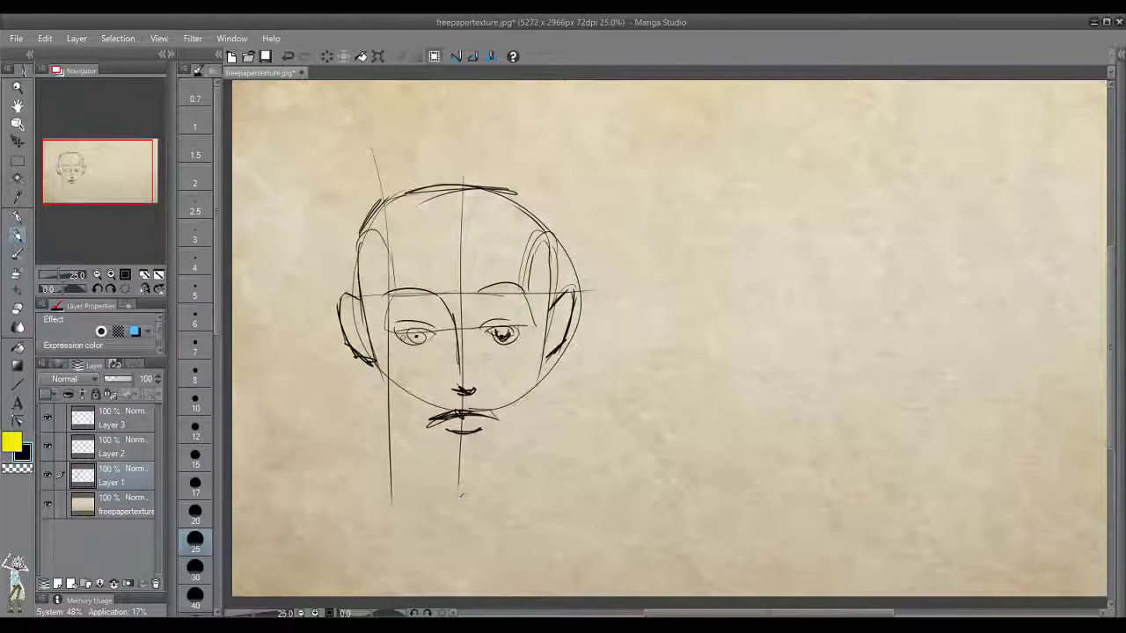
pyautogui.moveTo(401, 334)
pyautogui.mouseDown()
pyautogui.moveTo(424, 341)
pyautogui.moveTo(414, 334)
pyautogui.moveTo(429, 318)
pyautogui.moveTo(399, 314)
pyautogui.mouseUp()
pyautogui.moveTo(483, 327); pyautogui.dragTo(520, 320)
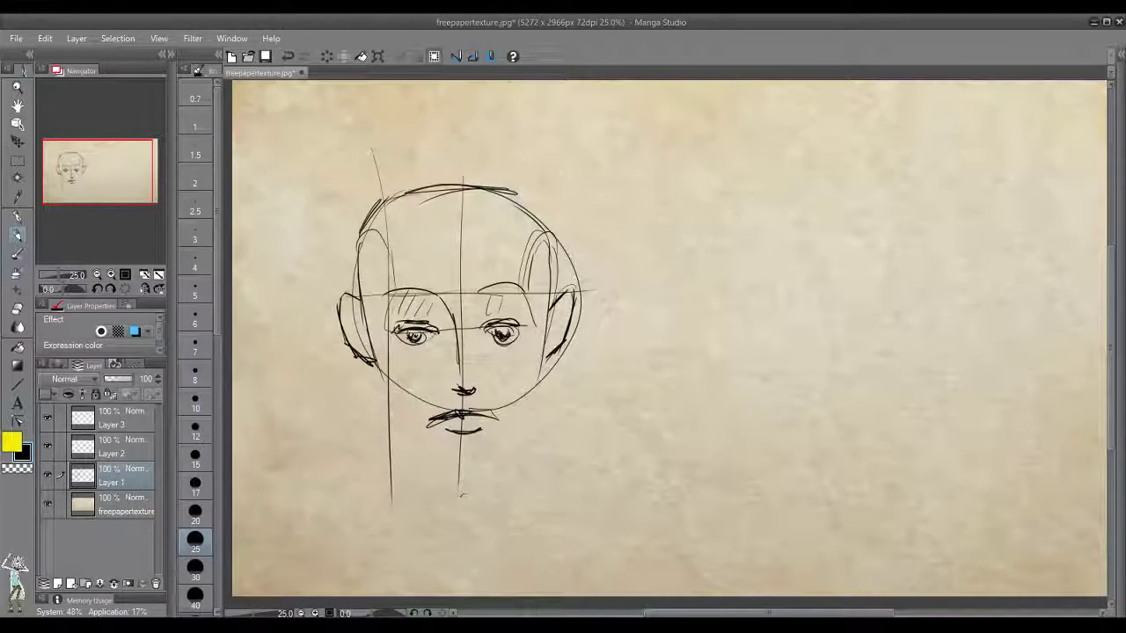
pyautogui.moveTo(456, 331); pyautogui.dragTo(458, 387)
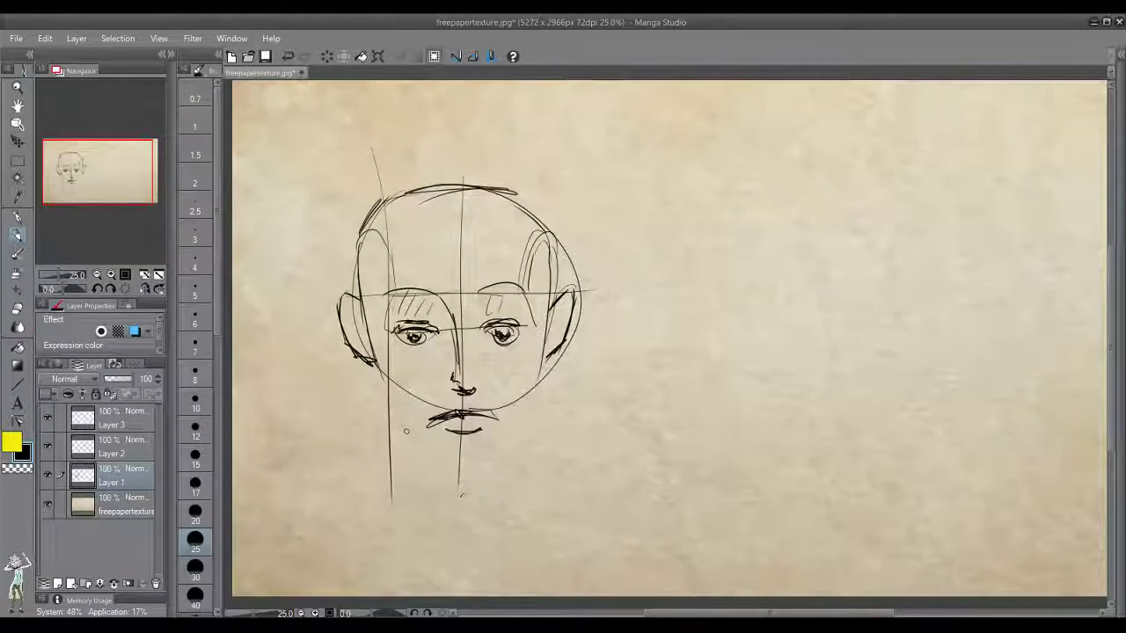
# Draw the curved chin and the jawlines rising to both ears, redoing the right jaw strokes as needed.
pyautogui.moveTo(427, 463); pyautogui.dragTo(486, 468)
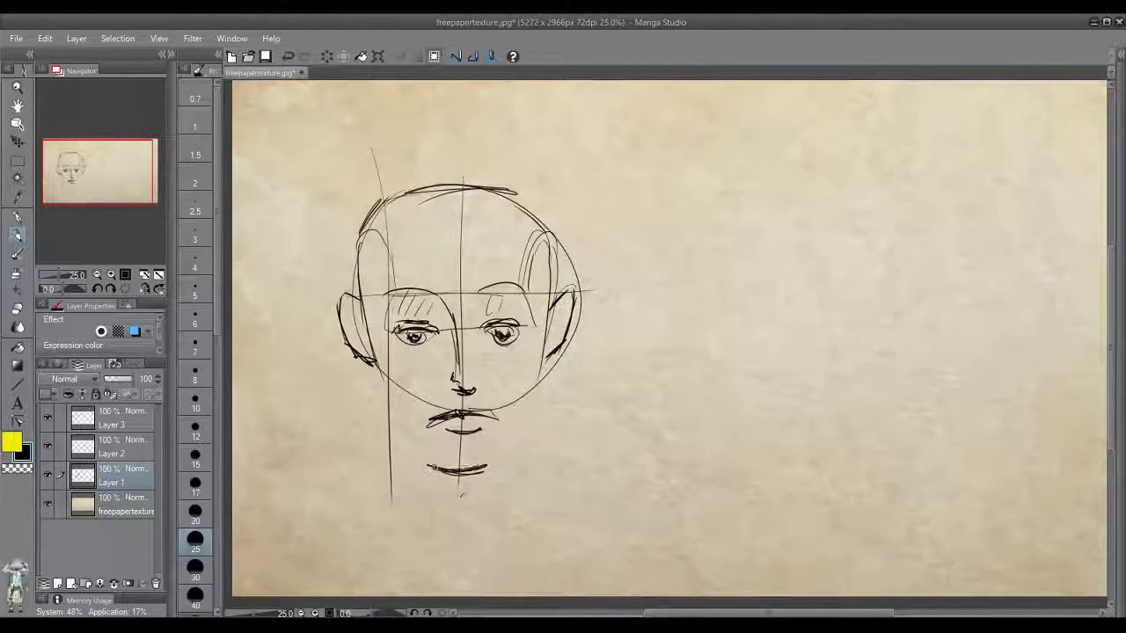
pyautogui.moveTo(387, 415); pyautogui.dragTo(431, 466)
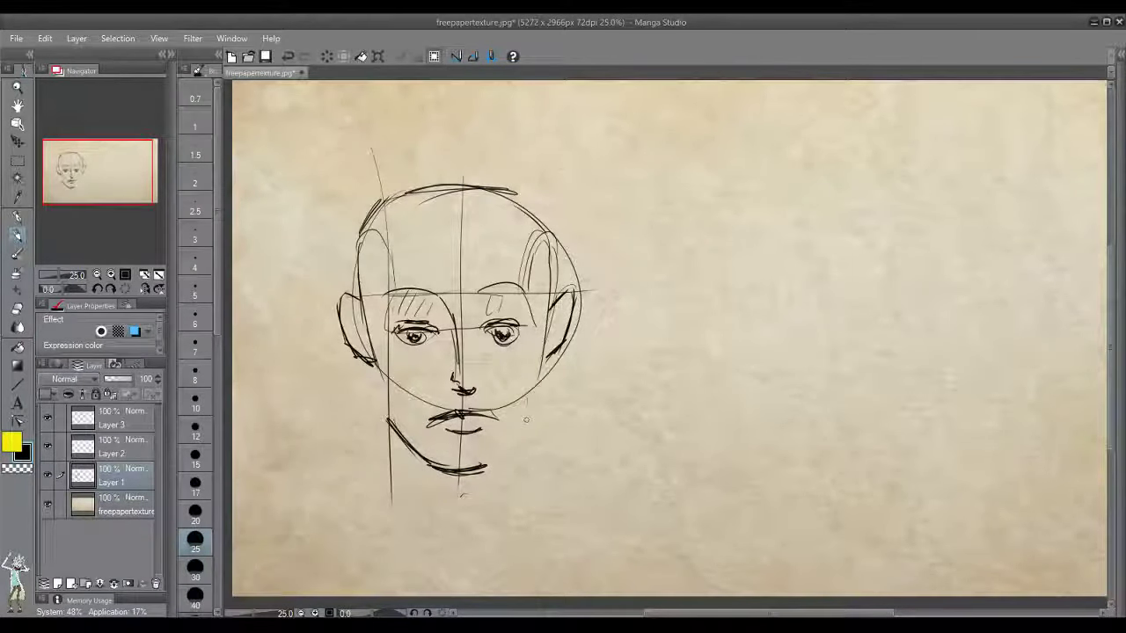
pyautogui.moveTo(529, 358); pyautogui.dragTo(530, 407)
pyautogui.moveTo(525, 290); pyautogui.dragTo(528, 401)
pyautogui.moveTo(493, 468); pyautogui.dragTo(545, 417)
pyautogui.hotkey('ctrl', 'z')
pyautogui.hotkey('ctrl', 'z')
pyautogui.hotkey('ctrl', 'z')
pyautogui.moveTo(486, 468); pyautogui.dragTo(532, 419)
pyautogui.moveTo(366, 317); pyautogui.dragTo(390, 440)
pyautogui.moveTo(378, 366); pyautogui.dragTo(388, 418)
pyautogui.moveTo(548, 339); pyautogui.dragTo(532, 425)
pyautogui.moveTo(552, 353); pyautogui.dragTo(535, 427)
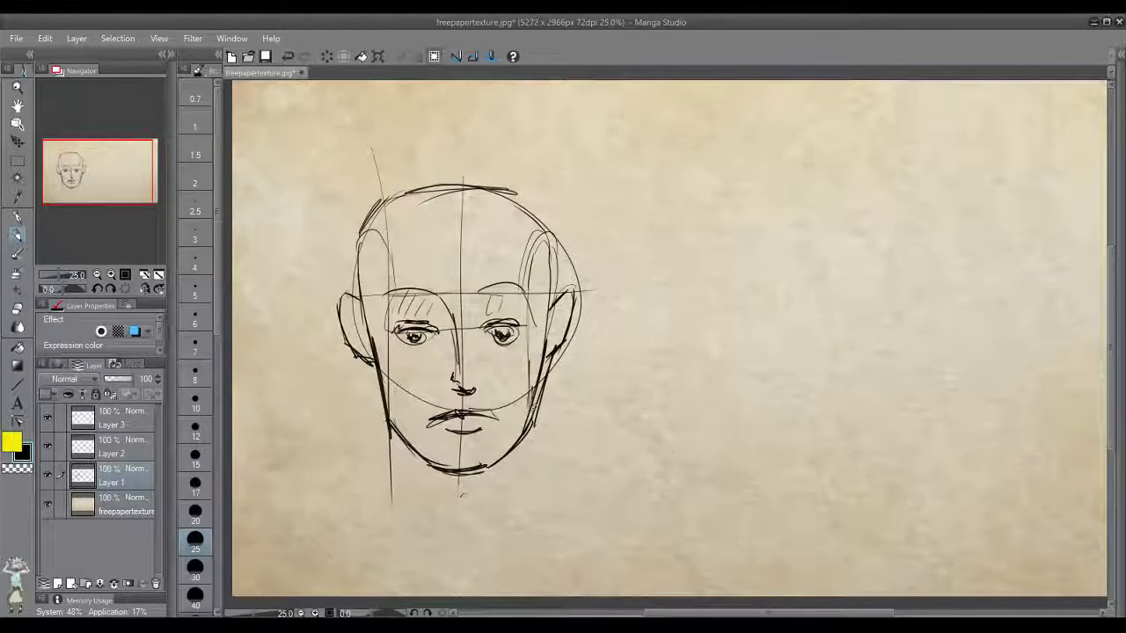
# Strengthen the front-view head's side and top contours, and thicken both eyebrows.
pyautogui.moveTo(362, 324)
pyautogui.mouseDown()
pyautogui.moveTo(357, 283)
pyautogui.moveTo(436, 188)
pyautogui.mouseUp()
pyautogui.moveTo(552, 369)
pyautogui.mouseDown()
pyautogui.moveTo(539, 222)
pyautogui.moveTo(413, 186)
pyautogui.moveTo(359, 241)
pyautogui.moveTo(458, 185)
pyautogui.moveTo(559, 209)
pyautogui.mouseUp()
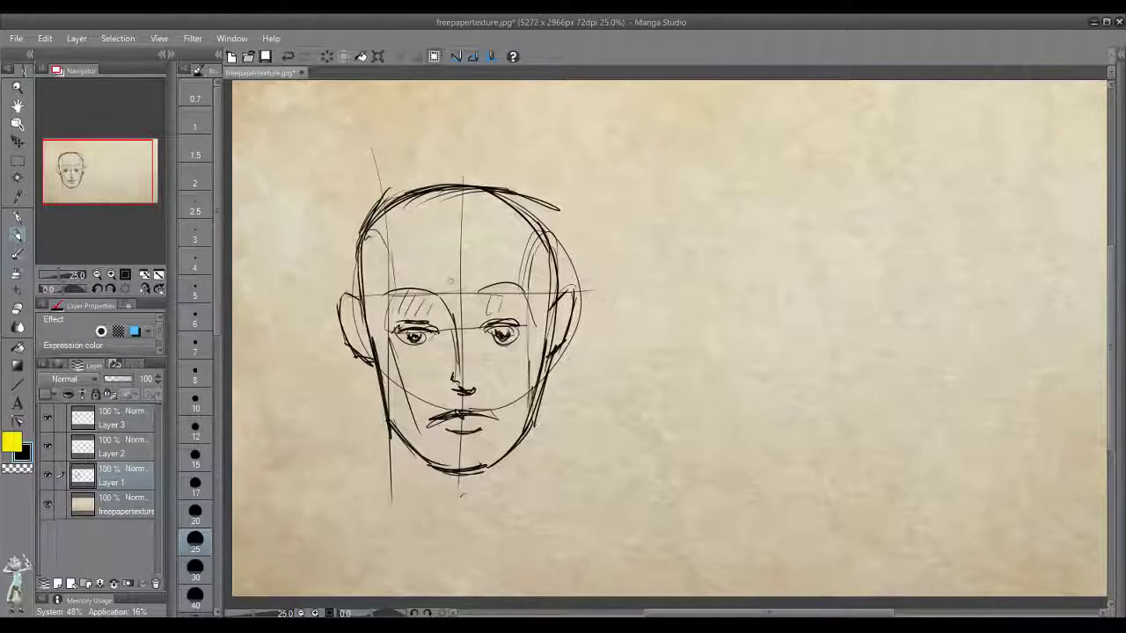
pyautogui.moveTo(390, 298)
pyautogui.mouseDown()
pyautogui.moveTo(513, 281)
pyautogui.moveTo(527, 295)
pyautogui.mouseUp()
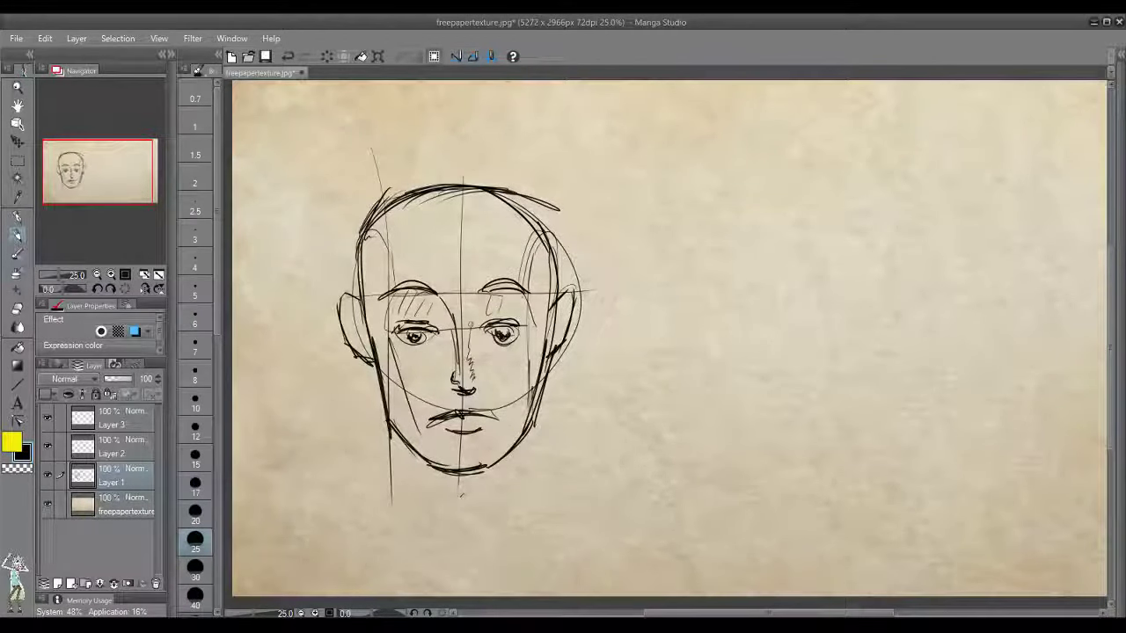
pyautogui.moveTo(473, 335); pyautogui.dragTo(478, 331)
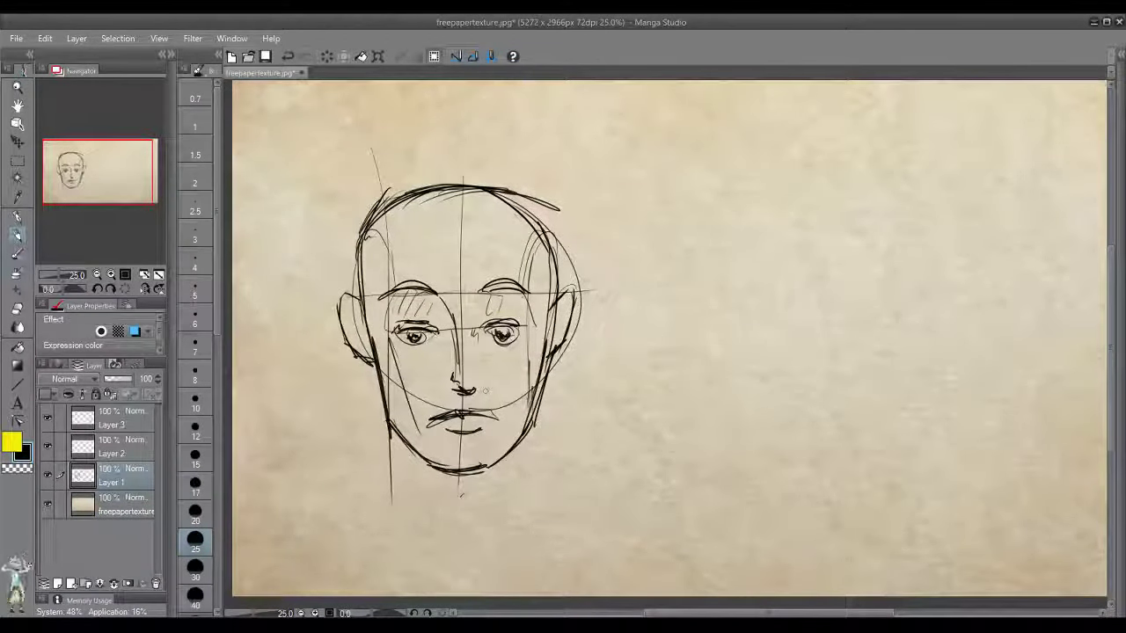
# Sketch a second circle beside the finished head, with a curved centre line near its far edge and a horizontal brow line.
pyautogui.moveTo(750, 213)
pyautogui.mouseDown()
pyautogui.moveTo(812, 278)
pyautogui.moveTo(818, 264)
pyautogui.moveTo(791, 374)
pyautogui.mouseUp()
pyautogui.hotkey('ctrl', 'z')
pyautogui.moveTo(754, 185)
pyautogui.mouseDown()
pyautogui.moveTo(835, 242)
pyautogui.moveTo(730, 196)
pyautogui.mouseUp()
pyautogui.moveTo(816, 338)
pyautogui.mouseDown()
pyautogui.moveTo(785, 215)
pyautogui.moveTo(823, 374)
pyautogui.mouseUp()
pyautogui.moveTo(823, 286)
pyautogui.mouseDown()
pyautogui.moveTo(659, 287)
pyautogui.moveTo(877, 286)
pyautogui.mouseUp()
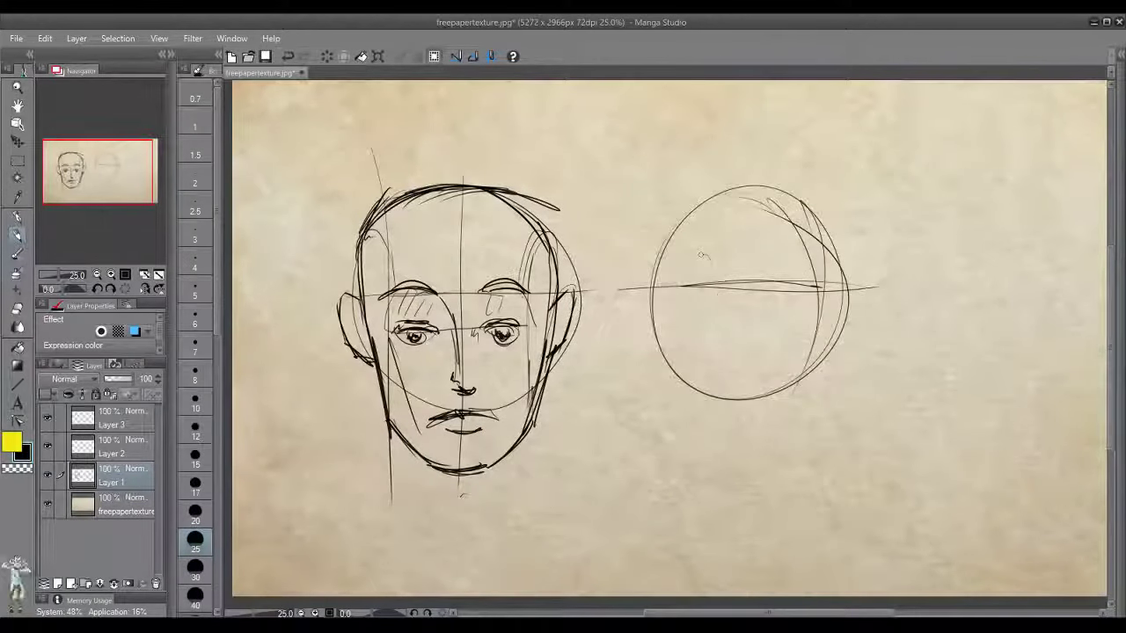
# Draw the oval side plane inside the second circle's left part, redoing it until it is tall and narrow.
pyautogui.moveTo(703, 245)
pyautogui.mouseDown()
pyautogui.moveTo(674, 334)
pyautogui.moveTo(682, 345)
pyautogui.mouseUp()
pyautogui.hotkey('ctrl', 'z')
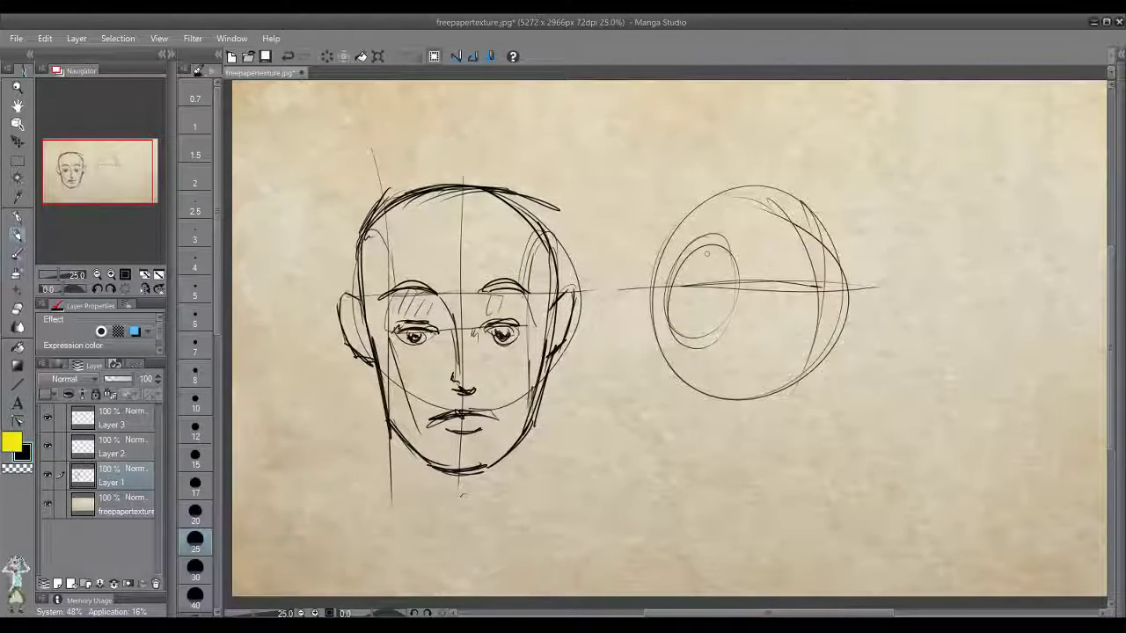
pyautogui.hotkey('ctrl', 'z')
pyautogui.moveTo(737, 280); pyautogui.dragTo(704, 232)
pyautogui.moveTo(668, 310); pyautogui.dragTo(700, 232)
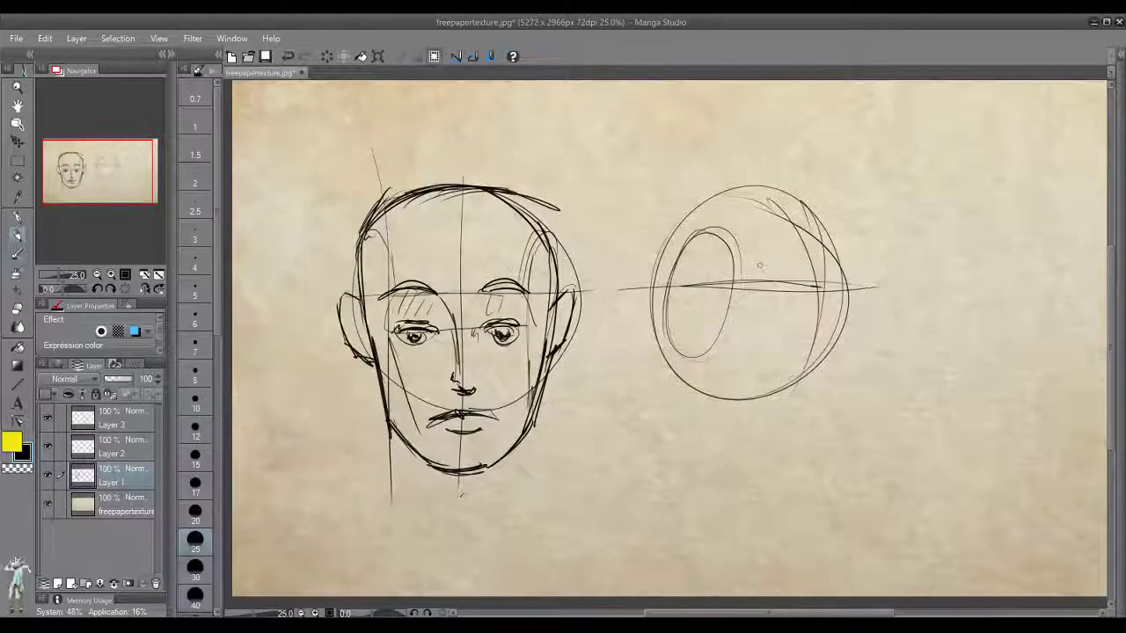
# Mark the ear's outline inside the side plane and draw a narrow eye box under the brow line, redoing its edges.
pyautogui.moveTo(677, 282); pyautogui.dragTo(687, 297)
pyautogui.moveTo(781, 283); pyautogui.dragTo(763, 323)
pyautogui.hotkey('ctrl', 'z')
pyautogui.moveTo(781, 283)
pyautogui.mouseDown()
pyautogui.moveTo(767, 317)
pyautogui.moveTo(823, 313)
pyautogui.moveTo(851, 290)
pyautogui.mouseUp()
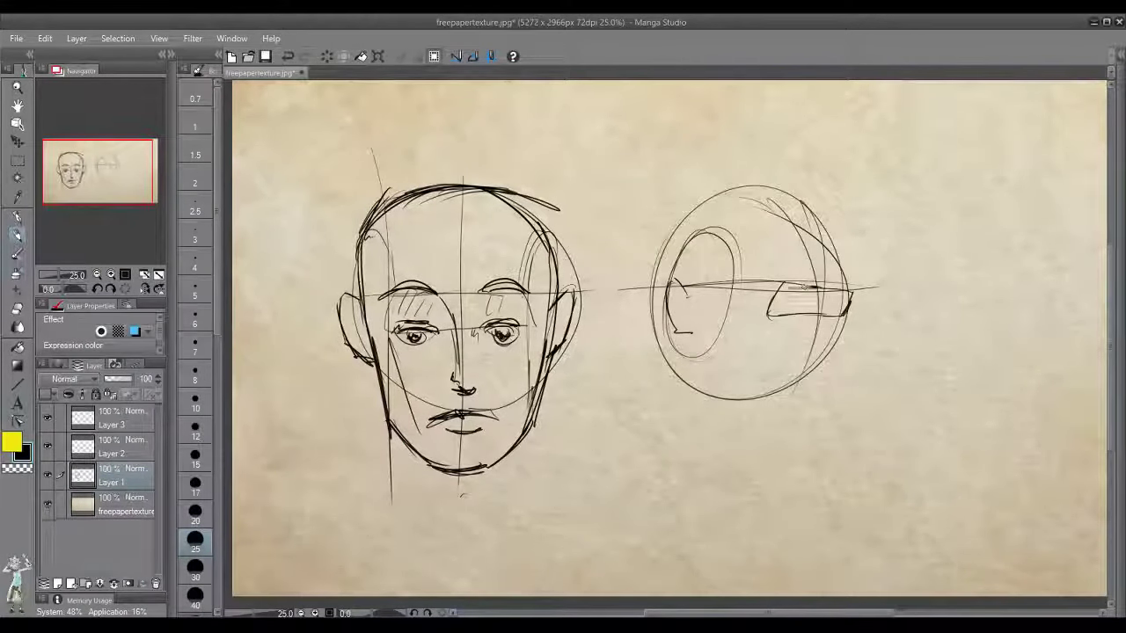
pyautogui.moveTo(782, 283)
pyautogui.mouseDown()
pyautogui.moveTo(801, 317)
pyautogui.moveTo(848, 313)
pyautogui.mouseUp()
pyautogui.hotkey('ctrl', 'z')
pyautogui.hotkey('ctrl', 'z')
pyautogui.hotkey('ctrl', 'z')
pyautogui.hotkey('ctrl', 'z')
pyautogui.hotkey('ctrl', 'z')
pyautogui.moveTo(774, 281)
pyautogui.mouseDown()
pyautogui.moveTo(751, 320)
pyautogui.moveTo(843, 309)
pyautogui.moveTo(767, 282)
pyautogui.moveTo(793, 317)
pyautogui.moveTo(801, 310)
pyautogui.mouseUp()
pyautogui.hotkey('ctrl', 'z')
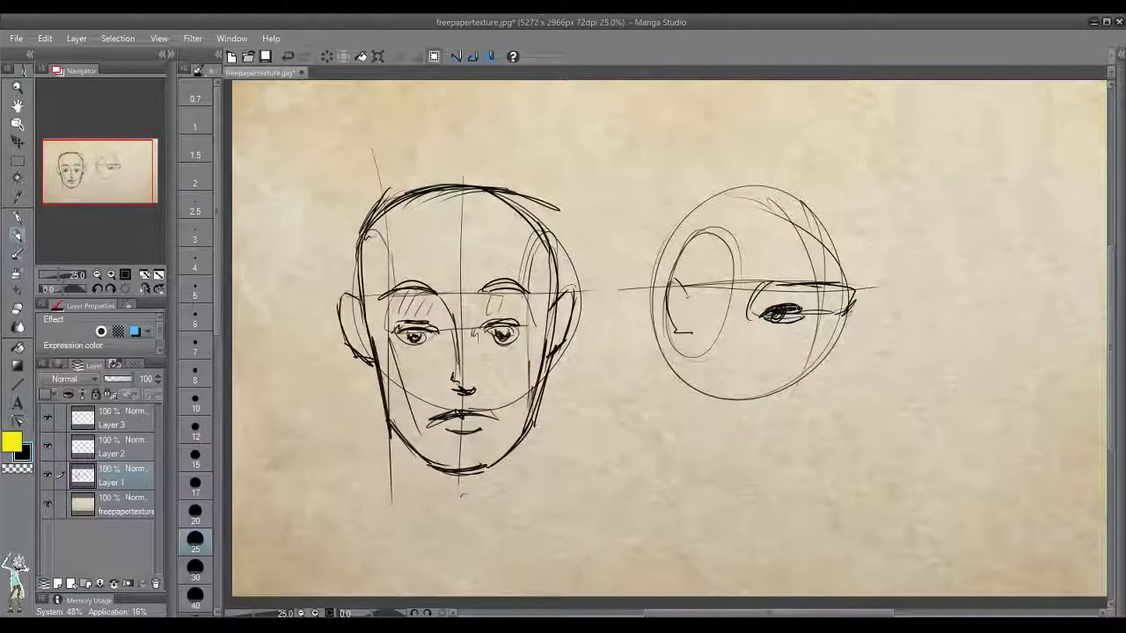
# Redraw the near eye on the eye box's lower edge, undoing trial strokes until the lids and iris fit.
pyautogui.hotkey('ctrl', 'z')
pyautogui.hotkey('ctrl', 'z')
pyautogui.hotkey('ctrl', 'z')
pyautogui.hotkey('ctrl', 'z')
pyautogui.hotkey('ctrl', 'z')
pyautogui.hotkey('ctrl', 'z')
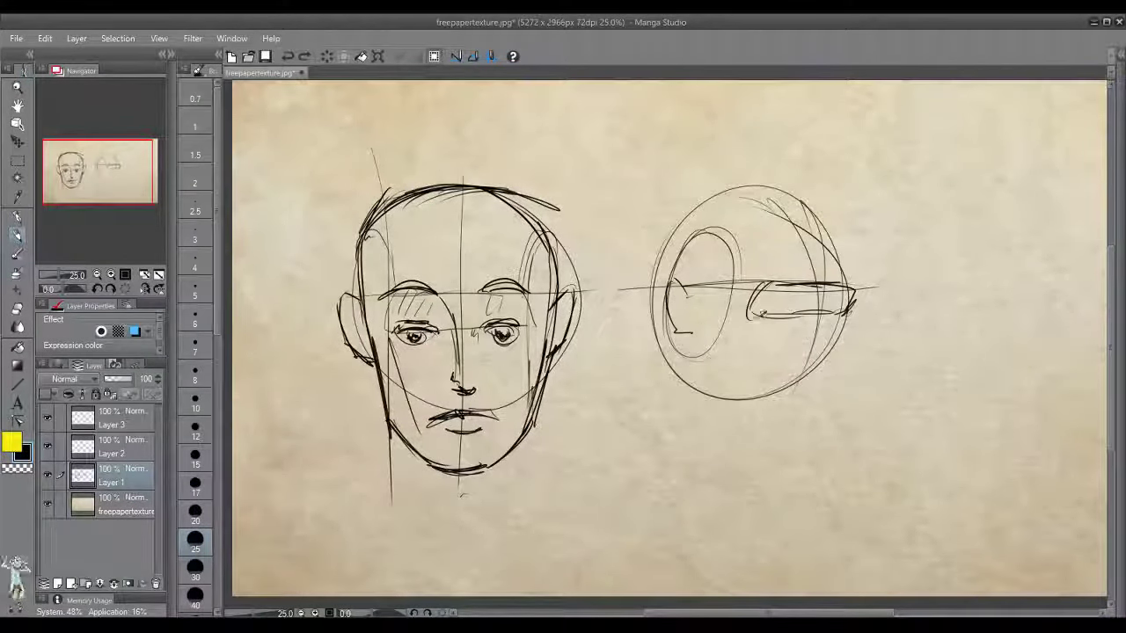
pyautogui.moveTo(790, 305); pyautogui.dragTo(795, 308)
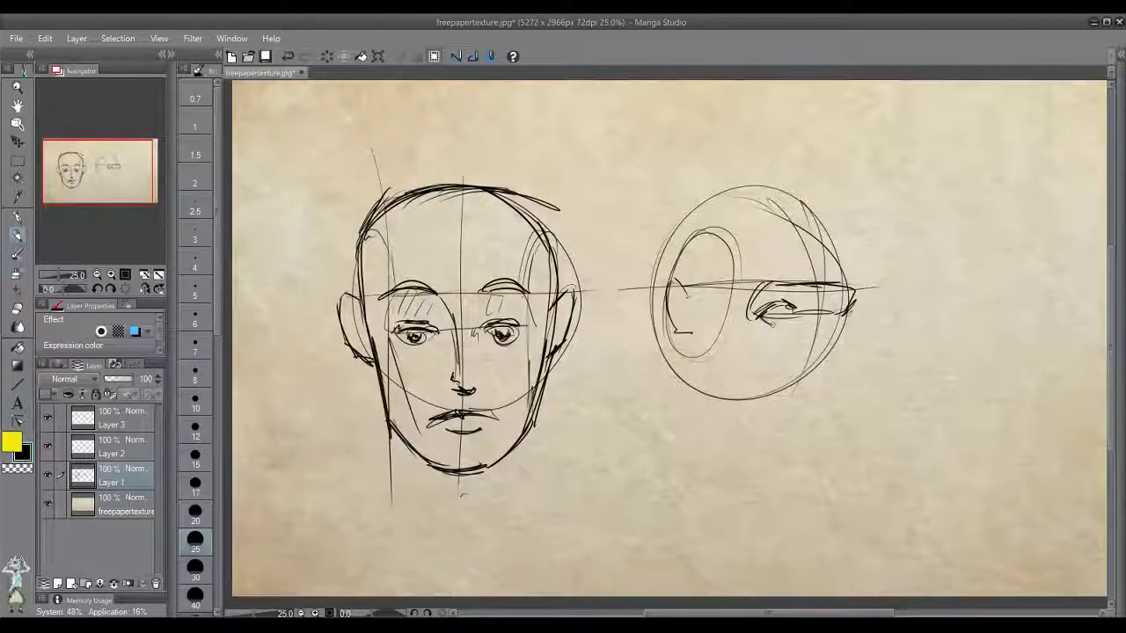
pyautogui.hotkey('ctrl', 'z')
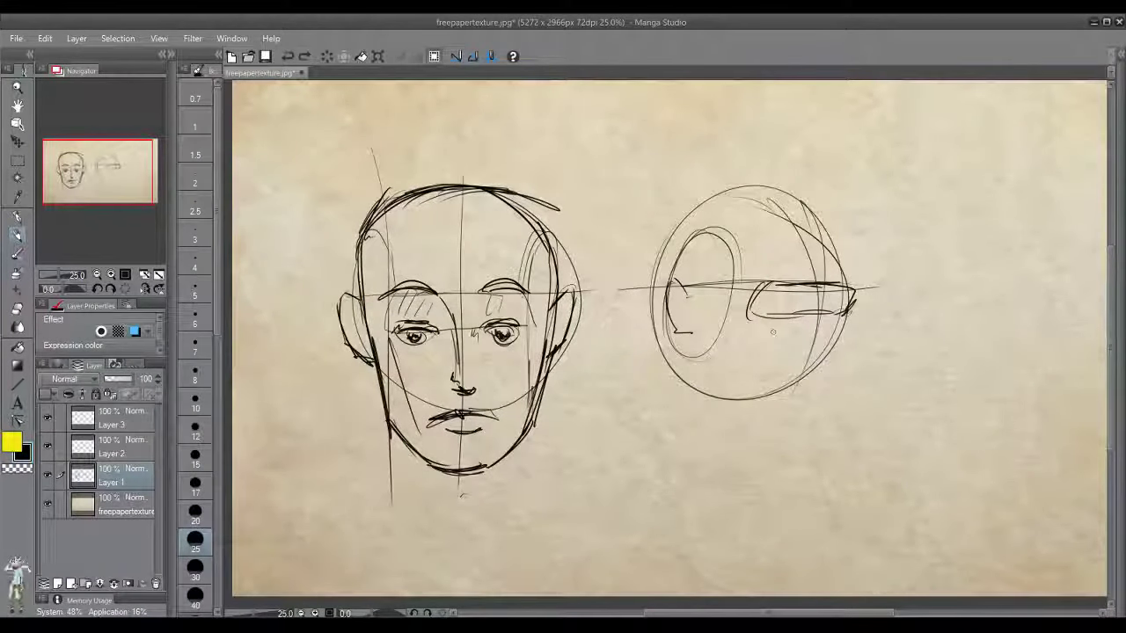
pyautogui.moveTo(784, 305)
pyautogui.mouseDown()
pyautogui.moveTo(769, 310)
pyautogui.moveTo(792, 305)
pyautogui.mouseUp()
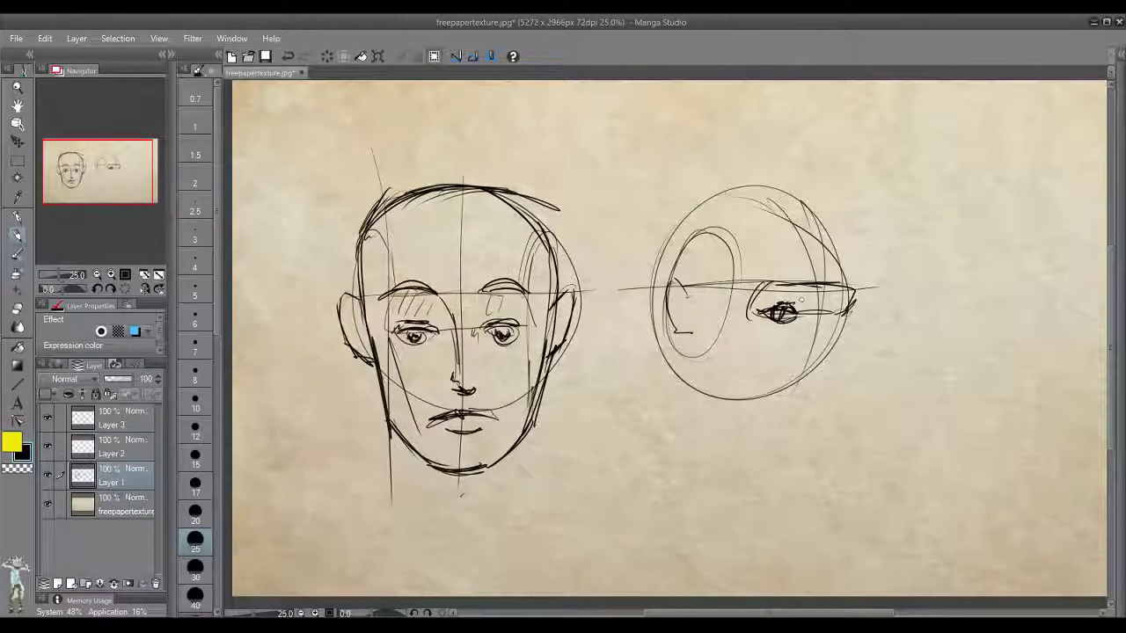
# Draw the near eyebrow and far eye, and add the nose with its nostril below the brow line.
pyautogui.moveTo(791, 281)
pyautogui.mouseDown()
pyautogui.moveTo(759, 282)
pyautogui.moveTo(844, 279)
pyautogui.moveTo(839, 366)
pyautogui.mouseUp()
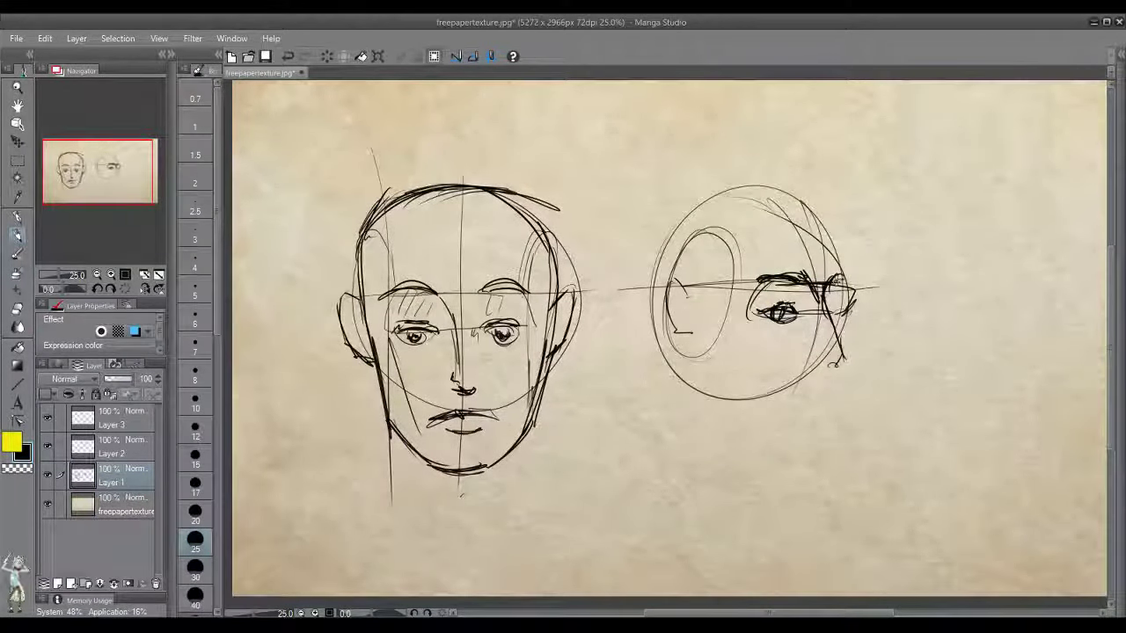
pyautogui.moveTo(845, 273); pyautogui.dragTo(811, 227)
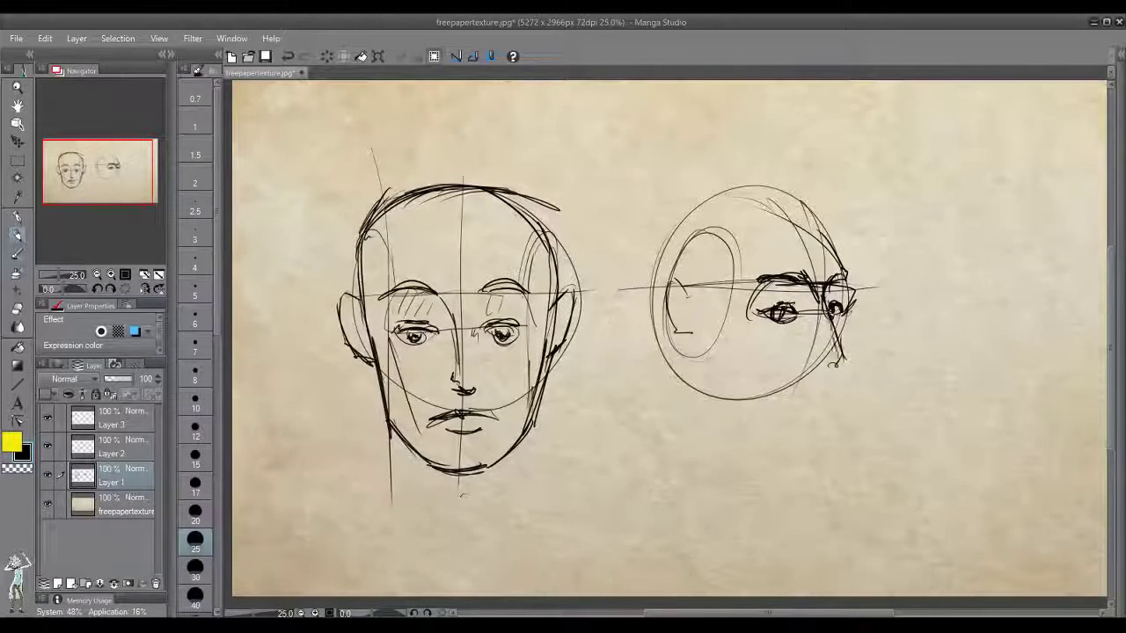
pyautogui.moveTo(806, 351); pyautogui.dragTo(814, 368)
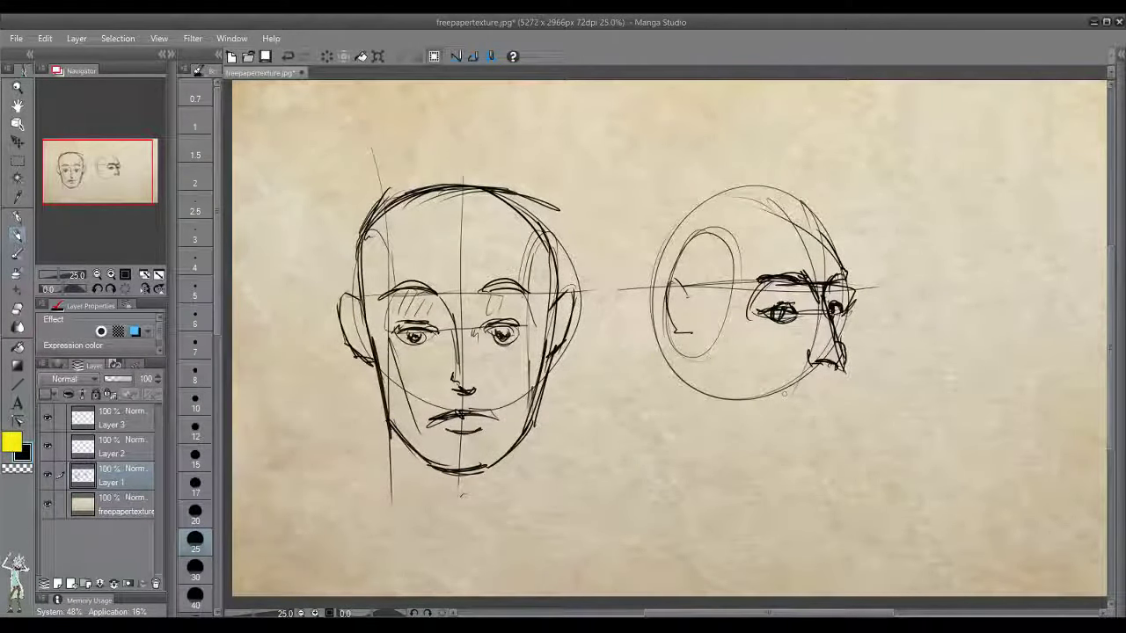
# Draw the lips and chin of the turned head, and darken its ear outline.
pyautogui.moveTo(776, 384)
pyautogui.mouseDown()
pyautogui.moveTo(827, 383)
pyautogui.moveTo(772, 377)
pyautogui.moveTo(825, 396)
pyautogui.moveTo(819, 419)
pyautogui.mouseUp()
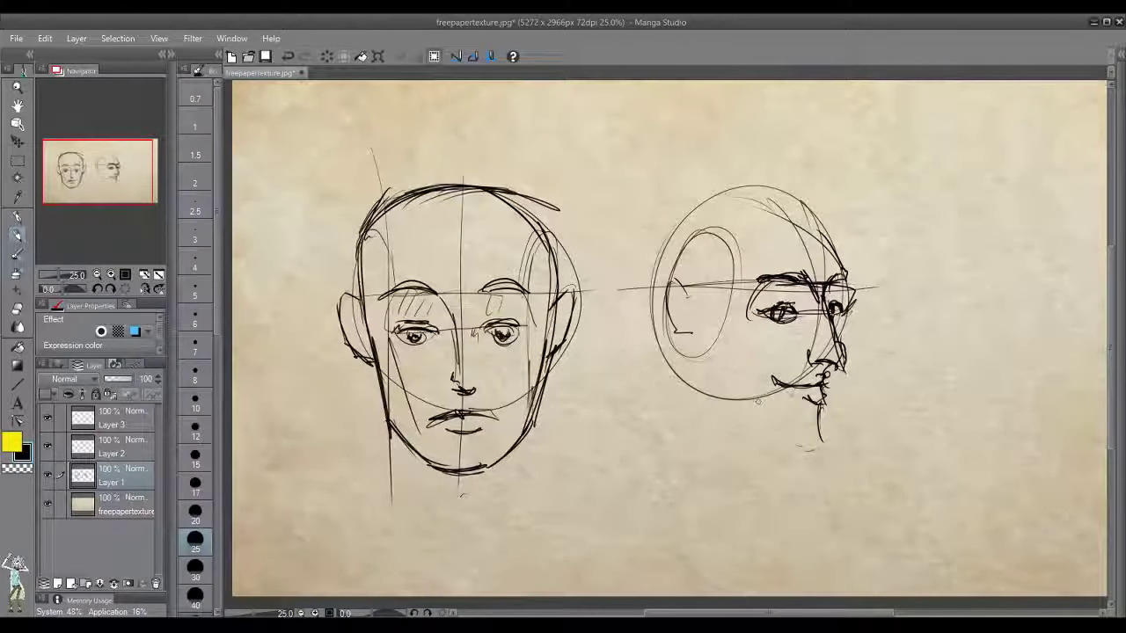
pyautogui.moveTo(822, 420)
pyautogui.mouseDown()
pyautogui.moveTo(798, 446)
pyautogui.moveTo(782, 437)
pyautogui.mouseUp()
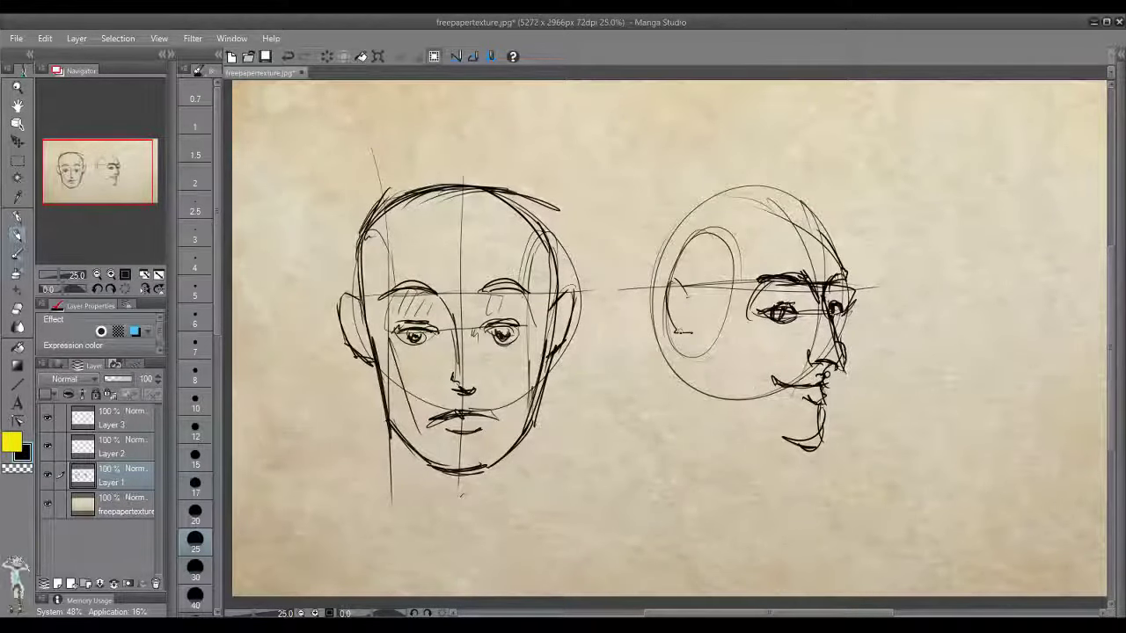
pyautogui.moveTo(684, 273)
pyautogui.mouseDown()
pyautogui.moveTo(661, 316)
pyautogui.moveTo(695, 331)
pyautogui.mouseUp()
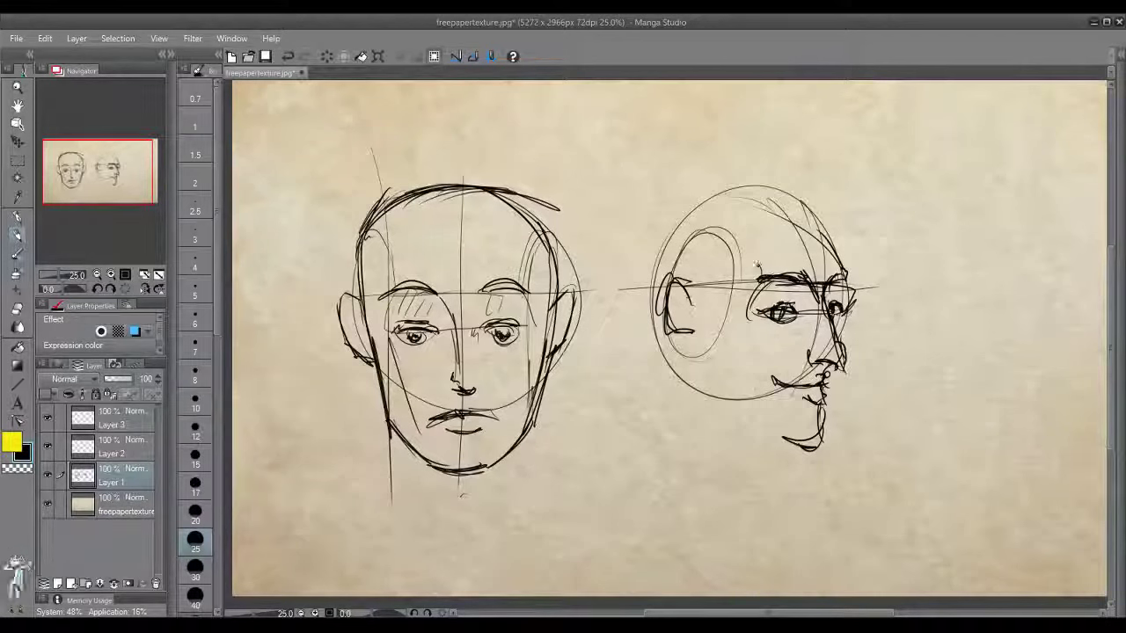
# Draw the hairline from the near eyebrow up and around the side plane's upper edge, undoing unwanted strokes.
pyautogui.moveTo(764, 280)
pyautogui.mouseDown()
pyautogui.moveTo(752, 242)
pyautogui.moveTo(755, 266)
pyautogui.moveTo(691, 223)
pyautogui.moveTo(659, 308)
pyautogui.moveTo(748, 212)
pyautogui.mouseUp()
pyautogui.moveTo(662, 248)
pyautogui.mouseDown()
pyautogui.moveTo(750, 215)
pyautogui.moveTo(753, 191)
pyautogui.moveTo(779, 194)
pyautogui.moveTo(787, 211)
pyautogui.mouseUp()
pyautogui.moveTo(707, 202)
pyautogui.mouseDown()
pyautogui.moveTo(788, 210)
pyautogui.moveTo(664, 252)
pyautogui.moveTo(732, 224)
pyautogui.mouseUp()
pyautogui.hotkey('ctrl', 'z')
pyautogui.hotkey('ctrl', 'z')
pyautogui.hotkey('ctrl', 'z')
pyautogui.hotkey('ctrl', 'z')
pyautogui.hotkey('ctrl', 'z')
pyautogui.hotkey('ctrl', 'z')
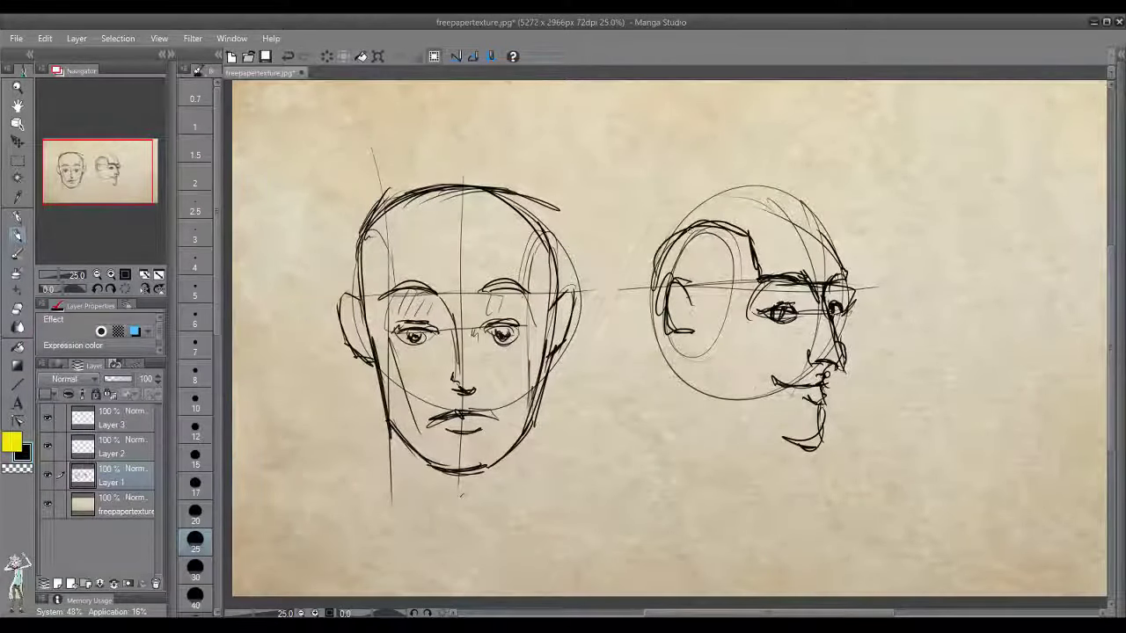
# Draw the turned head's crown contour from the back of the skull to the forehead, redoing the first strokes.
pyautogui.moveTo(654, 287)
pyautogui.mouseDown()
pyautogui.moveTo(675, 240)
pyautogui.moveTo(731, 207)
pyautogui.moveTo(793, 213)
pyautogui.moveTo(844, 271)
pyautogui.mouseUp()
pyautogui.moveTo(695, 220); pyautogui.dragTo(776, 208)
pyautogui.hotkey('ctrl', 'z')
pyautogui.hotkey('ctrl', 'z')
pyautogui.hotkey('ctrl', 'z')
pyautogui.hotkey('ctrl', 'z')
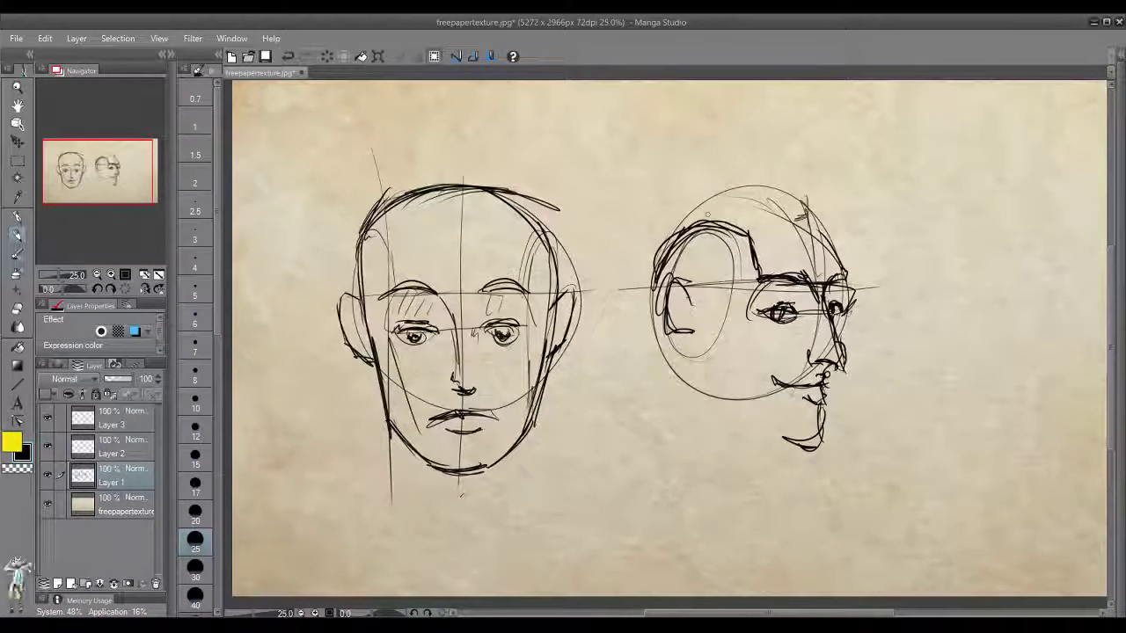
pyautogui.moveTo(660, 255)
pyautogui.mouseDown()
pyautogui.moveTo(754, 188)
pyautogui.moveTo(808, 197)
pyautogui.mouseUp()
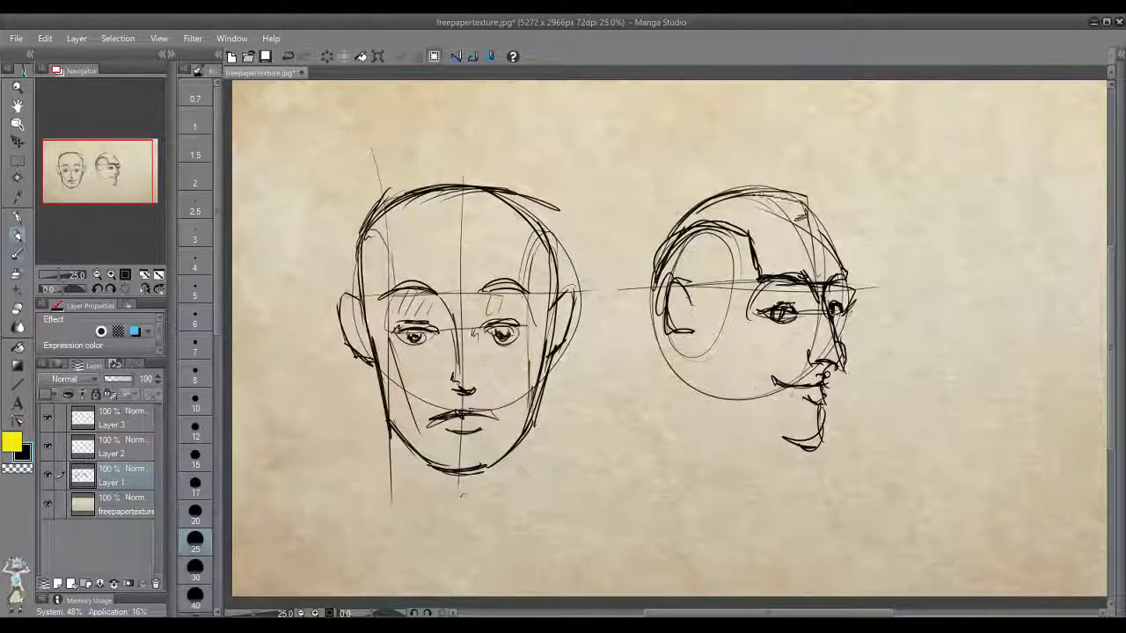
pyautogui.moveTo(723, 197); pyautogui.dragTo(807, 205)
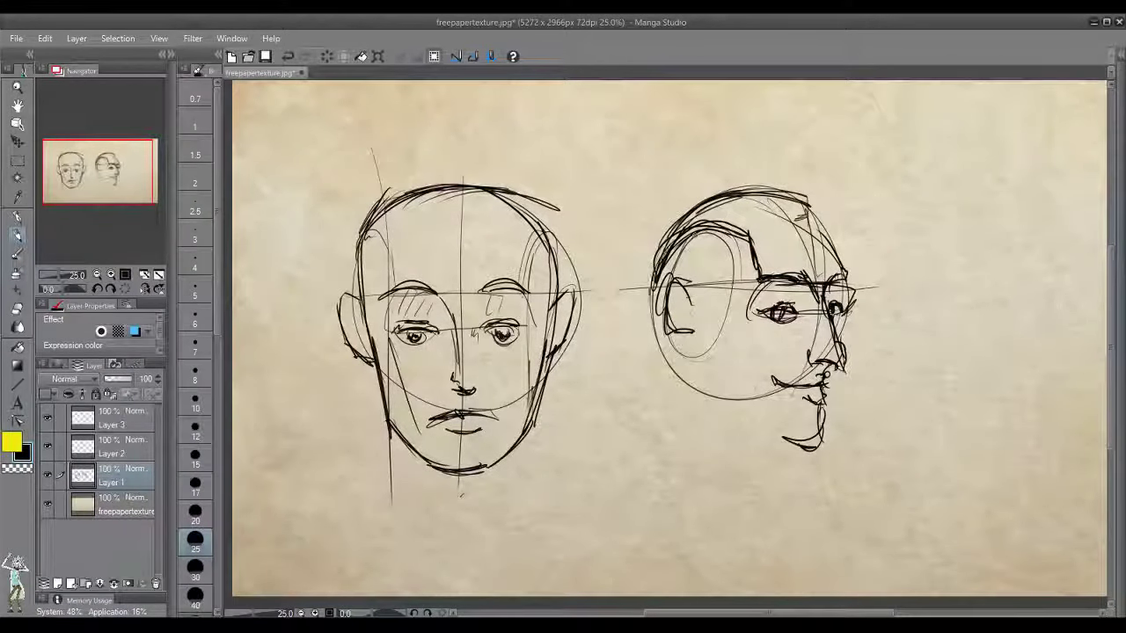
# Draw the turned head's lower skull and jawline, and add the neck with its collar lines below.
pyautogui.moveTo(649, 324)
pyautogui.mouseDown()
pyautogui.moveTo(695, 378)
pyautogui.moveTo(708, 374)
pyautogui.moveTo(668, 429)
pyautogui.mouseUp()
pyautogui.moveTo(687, 382); pyautogui.dragTo(667, 427)
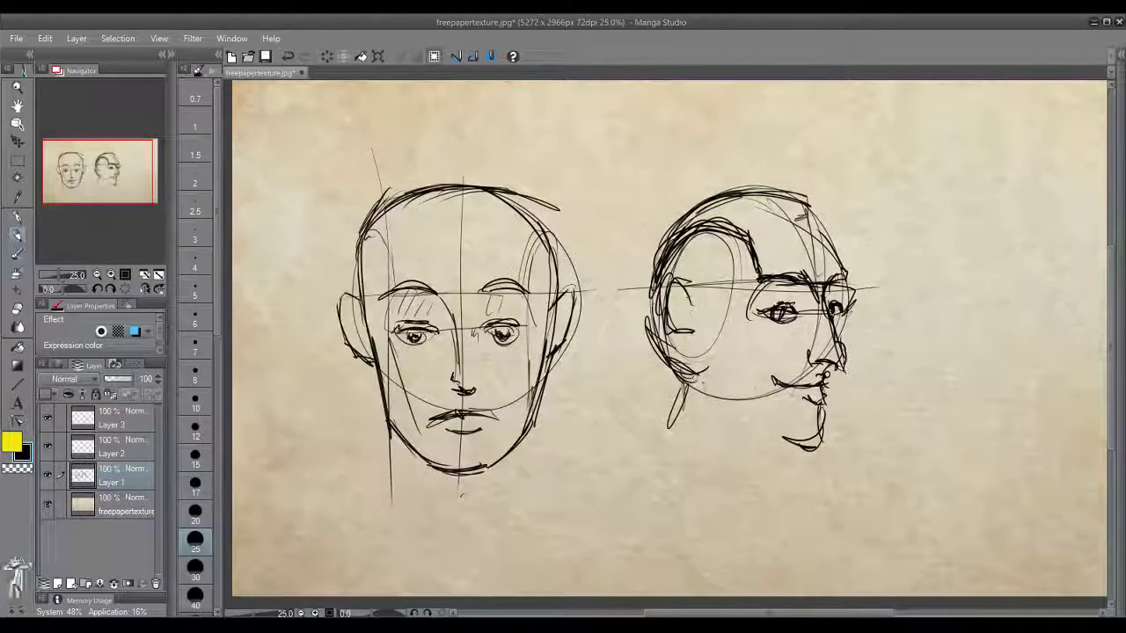
pyautogui.moveTo(695, 347); pyautogui.dragTo(694, 395)
pyautogui.moveTo(717, 406); pyautogui.dragTo(778, 430)
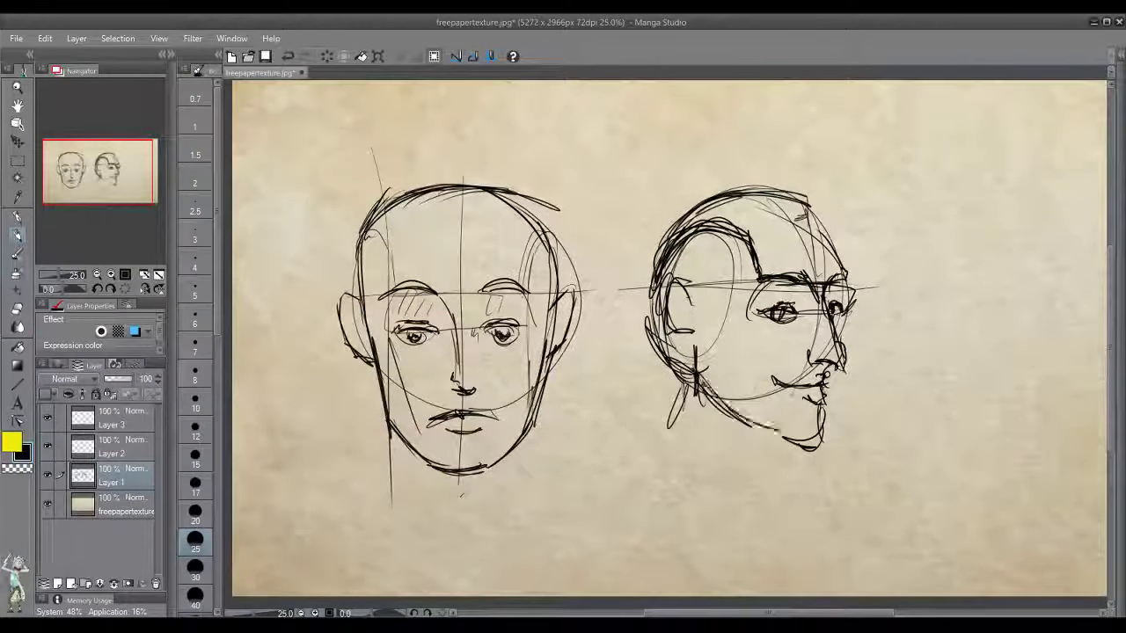
pyautogui.moveTo(691, 388)
pyautogui.mouseDown()
pyautogui.moveTo(667, 453)
pyautogui.moveTo(730, 509)
pyautogui.mouseUp()
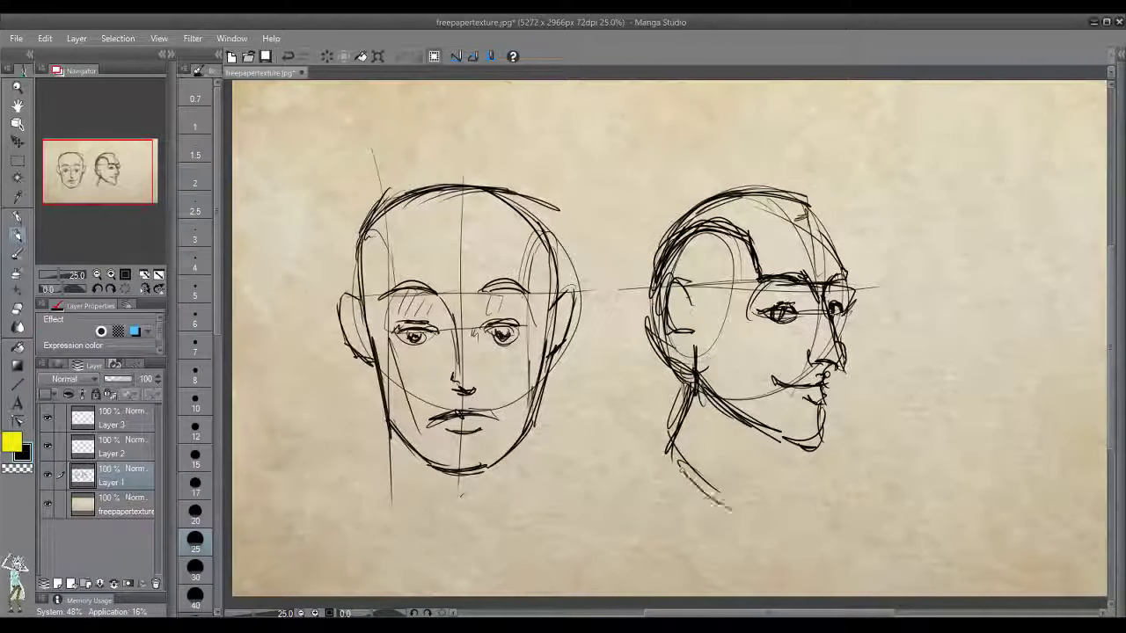
pyautogui.moveTo(754, 443); pyautogui.dragTo(734, 484)
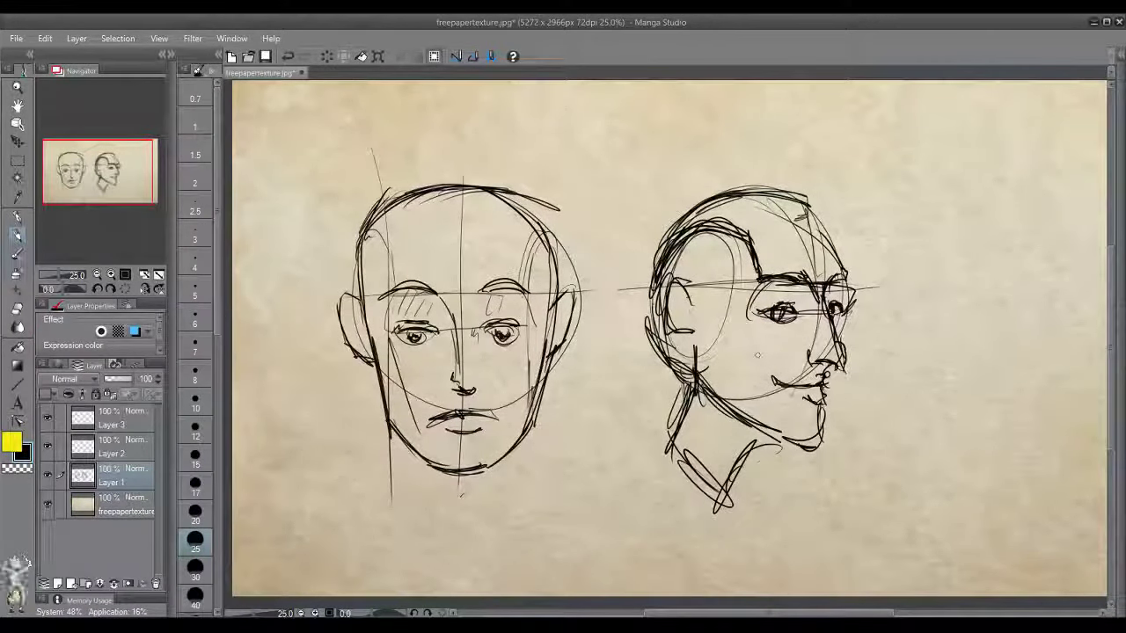
# Draw a cheekbone curve from the ear toward the mouth, and sketch the far cheek contour.
pyautogui.moveTo(704, 330)
pyautogui.mouseDown()
pyautogui.moveTo(755, 360)
pyautogui.moveTo(805, 354)
pyautogui.mouseUp()
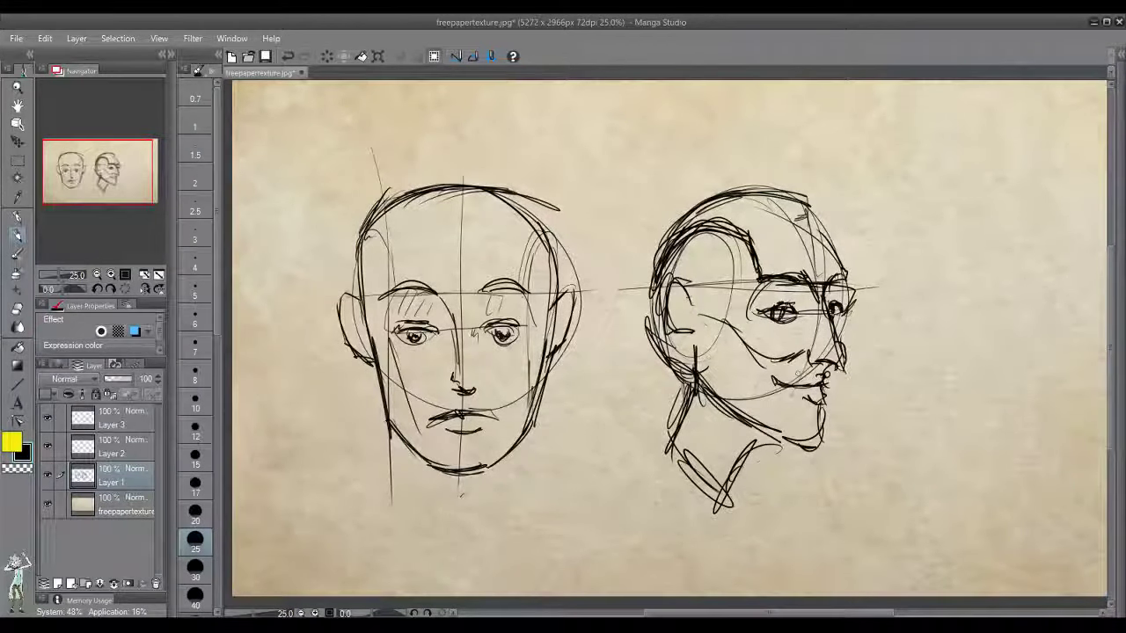
pyautogui.moveTo(843, 319); pyautogui.dragTo(852, 350)
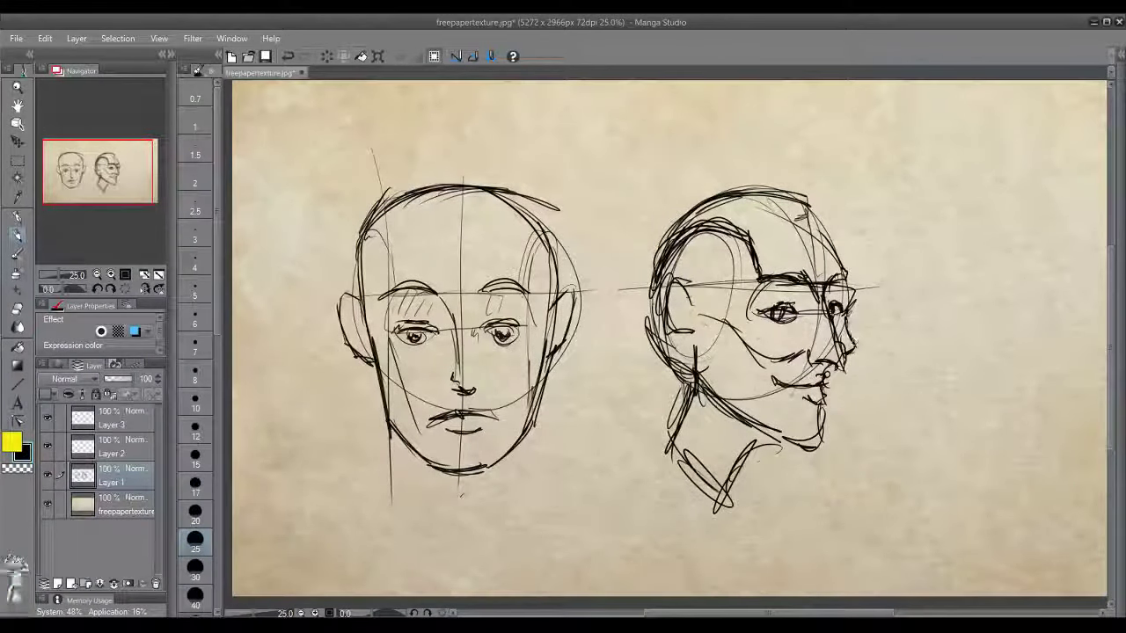
pyautogui.hotkey('ctrl', 'z')
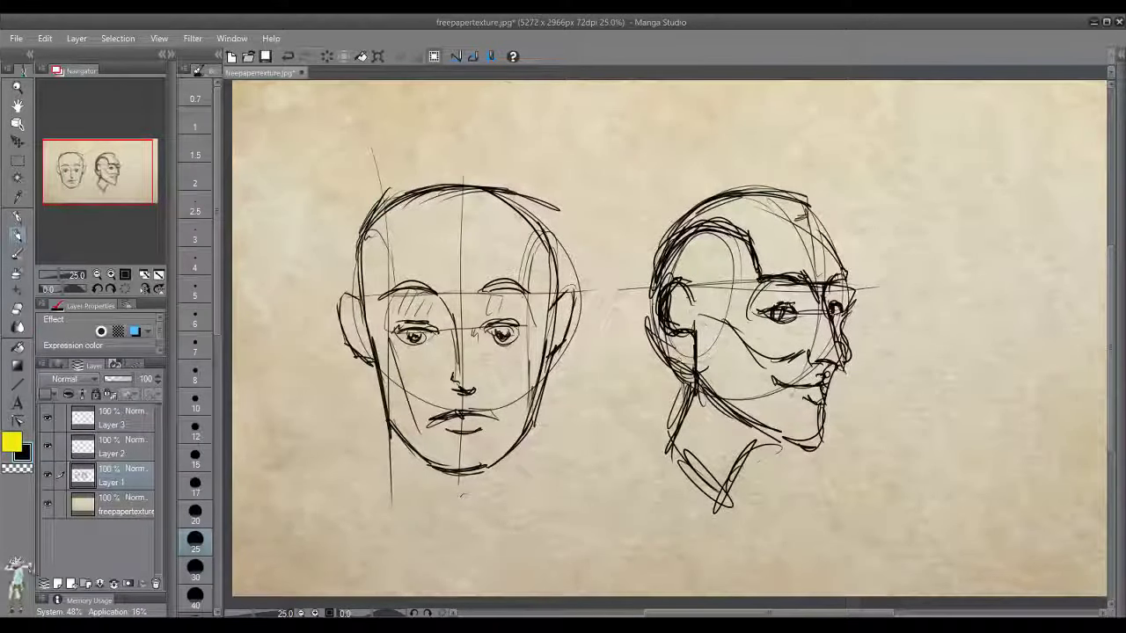
# Redraw the turned head's ear and lobe, and remove the overlapping skull lines behind the ear.
pyautogui.hotkey('ctrl', 'z')
pyautogui.moveTo(668, 331); pyautogui.dragTo(694, 334)
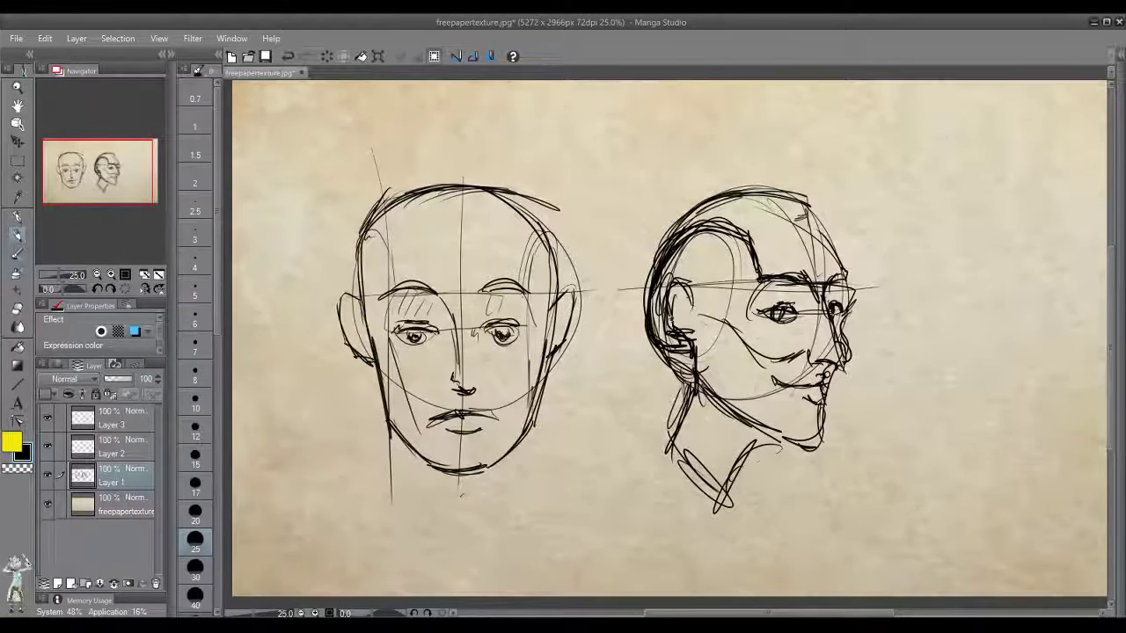
pyautogui.moveTo(648, 358)
pyautogui.mouseDown()
pyautogui.moveTo(653, 343)
pyautogui.moveTo(659, 364)
pyautogui.moveTo(652, 295)
pyautogui.moveTo(666, 349)
pyautogui.moveTo(677, 236)
pyautogui.moveTo(658, 264)
pyautogui.mouseUp()
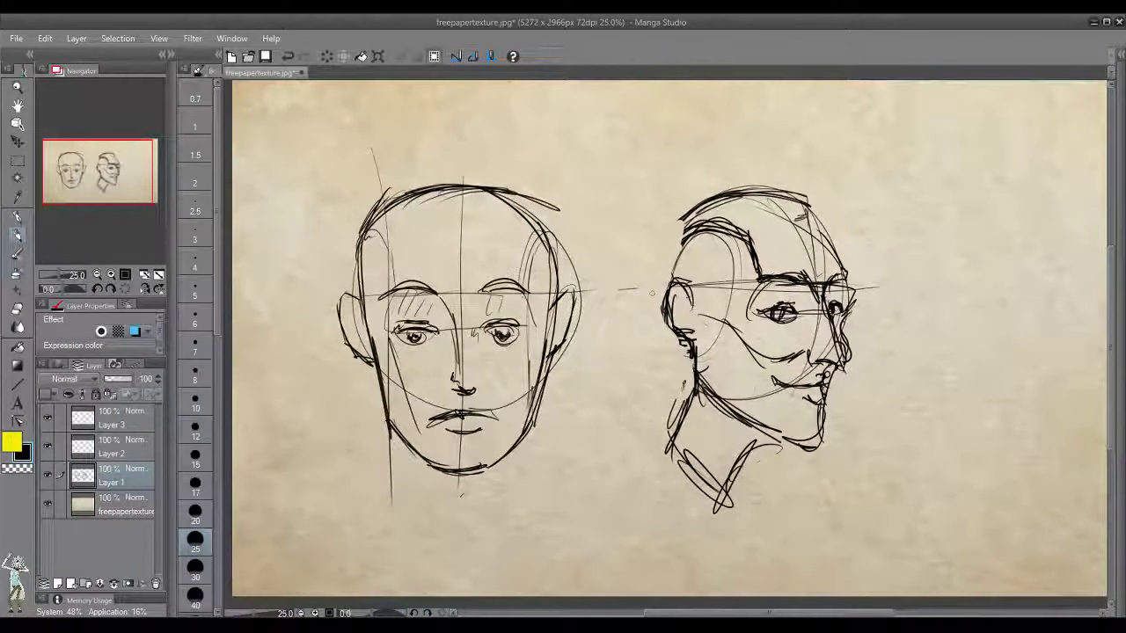
pyautogui.moveTo(669, 332)
pyautogui.mouseDown()
pyautogui.moveTo(651, 356)
pyautogui.moveTo(647, 295)
pyautogui.moveTo(686, 365)
pyautogui.moveTo(653, 238)
pyautogui.moveTo(703, 209)
pyautogui.moveTo(635, 289)
pyautogui.moveTo(758, 200)
pyautogui.mouseUp()
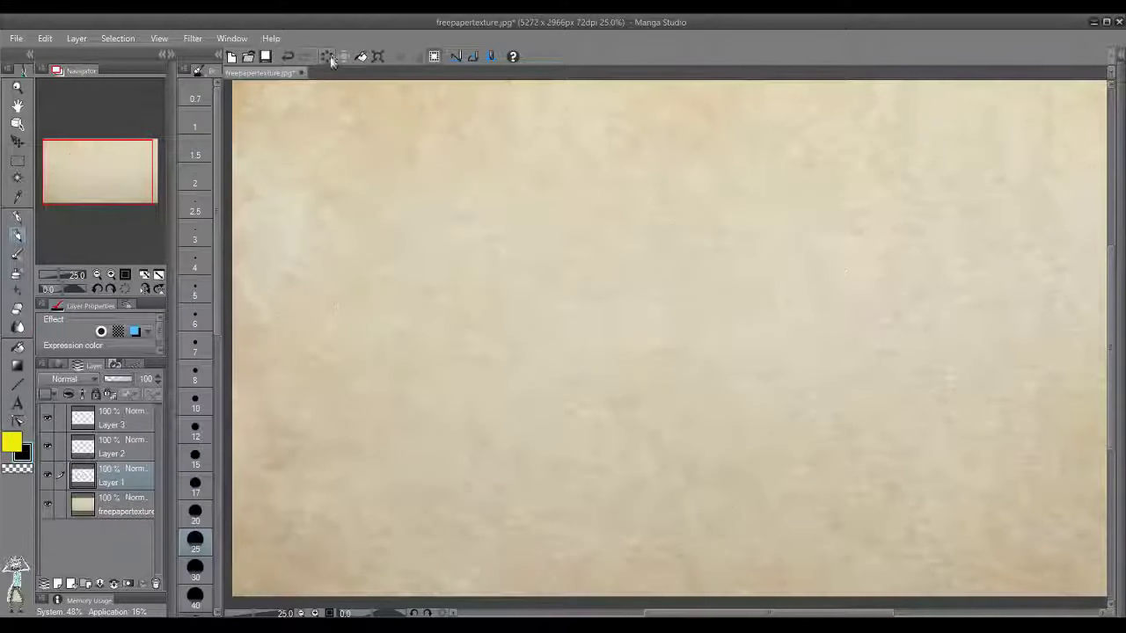
# On a cleared canvas, draw a tilted head circle with curved centre and brow guidelines, and sketch the base of the nose.
pyautogui.moveTo(540, 184)
pyautogui.mouseDown()
pyautogui.moveTo(607, 308)
pyautogui.moveTo(616, 281)
pyautogui.mouseUp()
pyautogui.moveTo(576, 180)
pyautogui.mouseDown()
pyautogui.moveTo(510, 230)
pyautogui.moveTo(482, 370)
pyautogui.mouseUp()
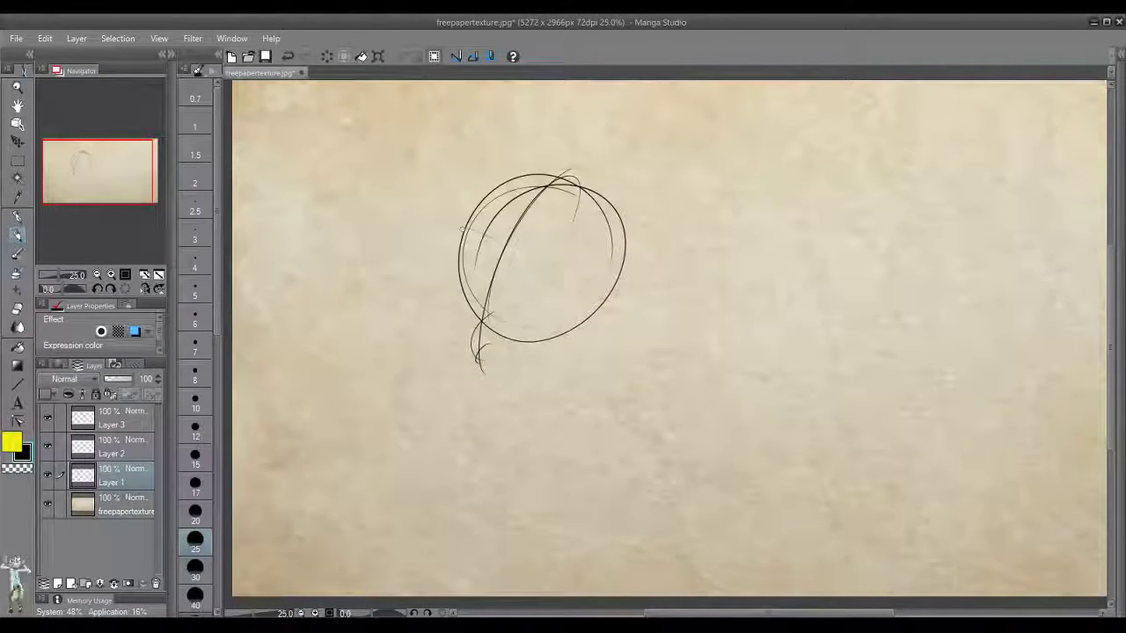
pyautogui.moveTo(460, 228); pyautogui.dragTo(582, 280)
pyautogui.moveTo(468, 235); pyautogui.dragTo(616, 308)
pyautogui.moveTo(478, 283)
pyautogui.mouseDown()
pyautogui.moveTo(474, 299)
pyautogui.moveTo(511, 301)
pyautogui.moveTo(475, 307)
pyautogui.moveTo(515, 307)
pyautogui.mouseUp()
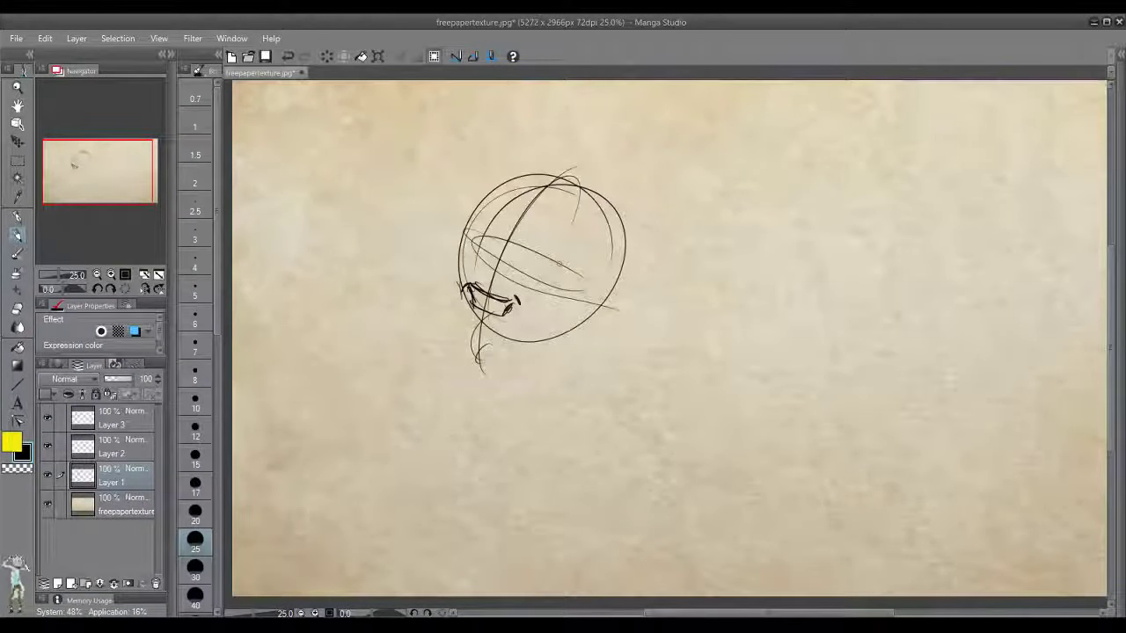
pyautogui.moveTo(460, 261)
pyautogui.mouseDown()
pyautogui.moveTo(470, 248)
pyautogui.moveTo(504, 282)
pyautogui.mouseUp()
pyautogui.hotkey('ctrl', 'z')
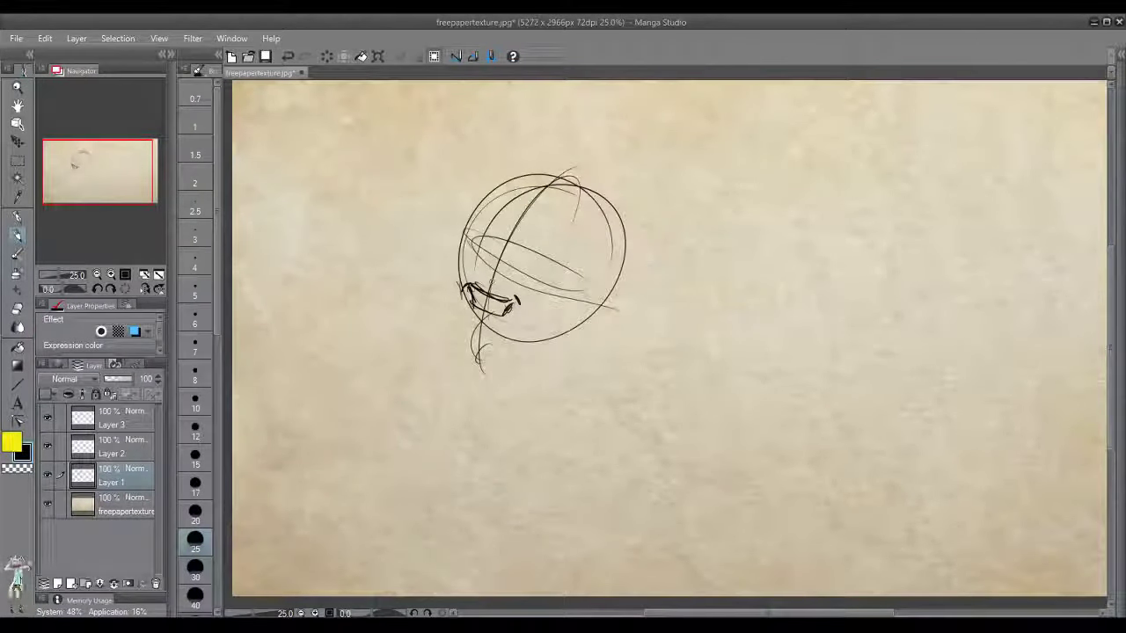
pyautogui.moveTo(493, 255)
pyautogui.mouseDown()
pyautogui.moveTo(487, 280)
pyautogui.moveTo(502, 284)
pyautogui.mouseUp()
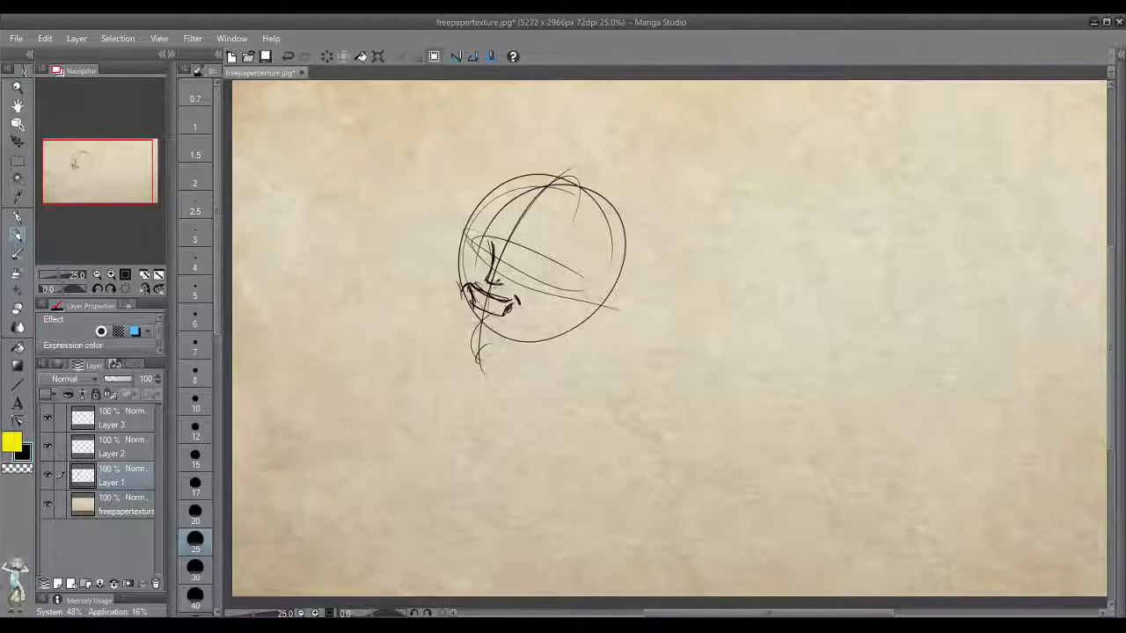
pyautogui.hotkey('ctrl', 'z')
pyautogui.moveTo(471, 234)
pyautogui.mouseDown()
pyautogui.moveTo(542, 283)
pyautogui.moveTo(471, 243)
pyautogui.moveTo(460, 249)
pyautogui.mouseUp()
pyautogui.moveTo(463, 253); pyautogui.dragTo(539, 297)
pyautogui.moveTo(539, 297); pyautogui.dragTo(522, 300)
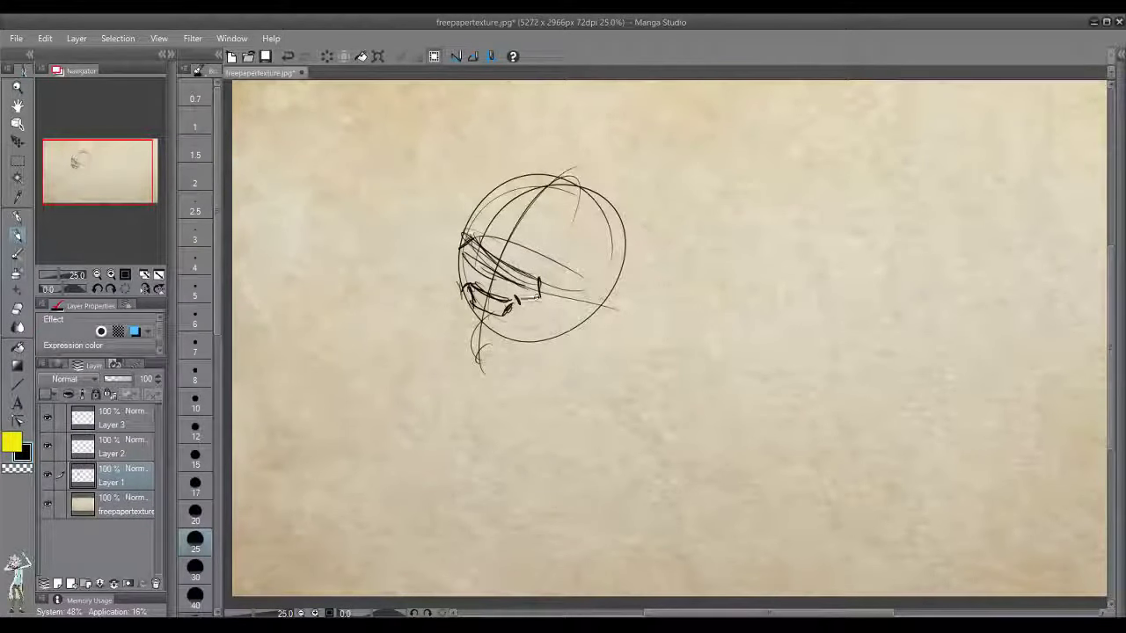
pyautogui.hotkey('ctrl', 'z')
pyautogui.hotkey('ctrl', 'z')
pyautogui.hotkey('ctrl', 'z')
pyautogui.hotkey('ctrl', 'z')
pyautogui.hotkey('ctrl', 'z')
pyautogui.hotkey('ctrl', 'z')
pyautogui.hotkey('ctrl', 'z')
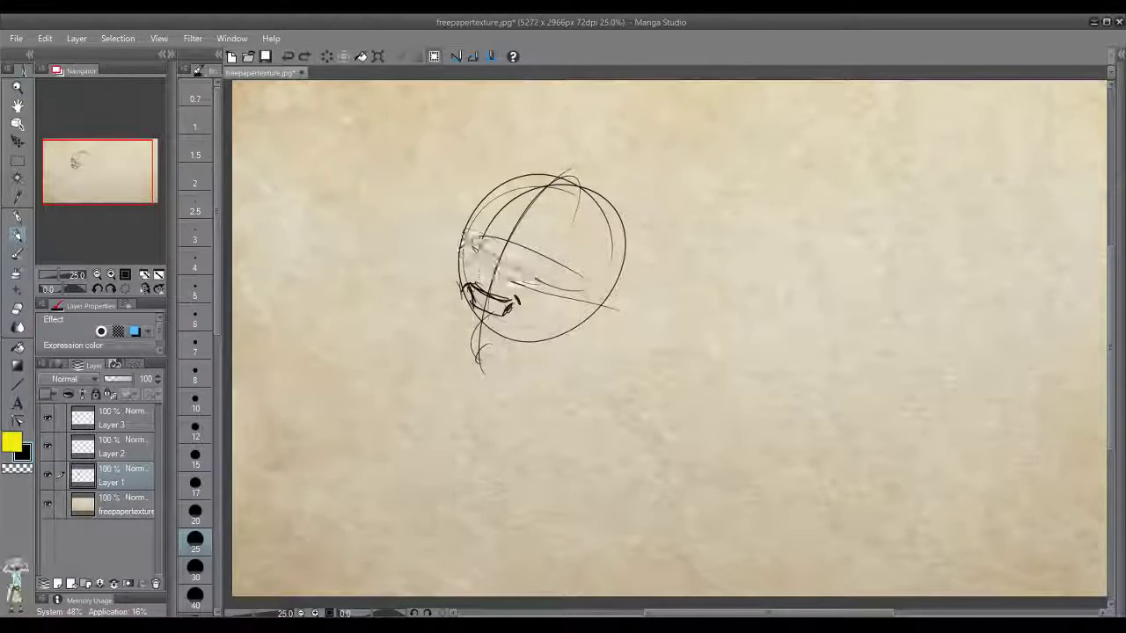
# Draw the tilted head's slanted eye band with both dark eyes, and add the lips below the nose.
pyautogui.moveTo(464, 234)
pyautogui.mouseDown()
pyautogui.moveTo(470, 260)
pyautogui.moveTo(469, 241)
pyautogui.moveTo(540, 289)
pyautogui.mouseUp()
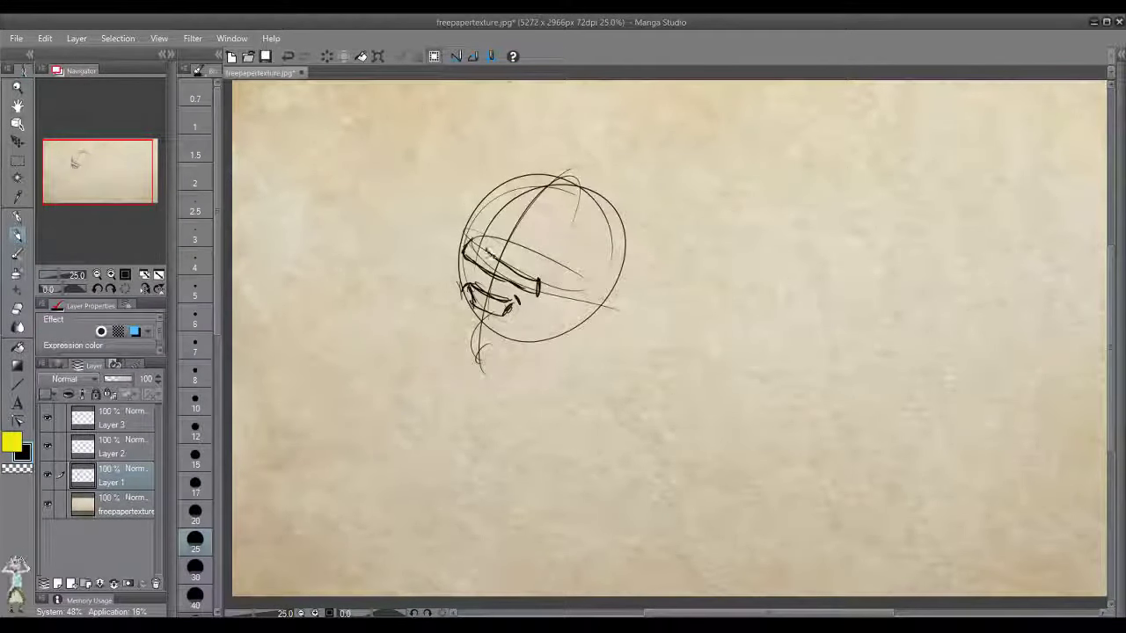
pyautogui.moveTo(468, 243)
pyautogui.mouseDown()
pyautogui.moveTo(538, 287)
pyautogui.moveTo(476, 264)
pyautogui.moveTo(486, 264)
pyautogui.mouseUp()
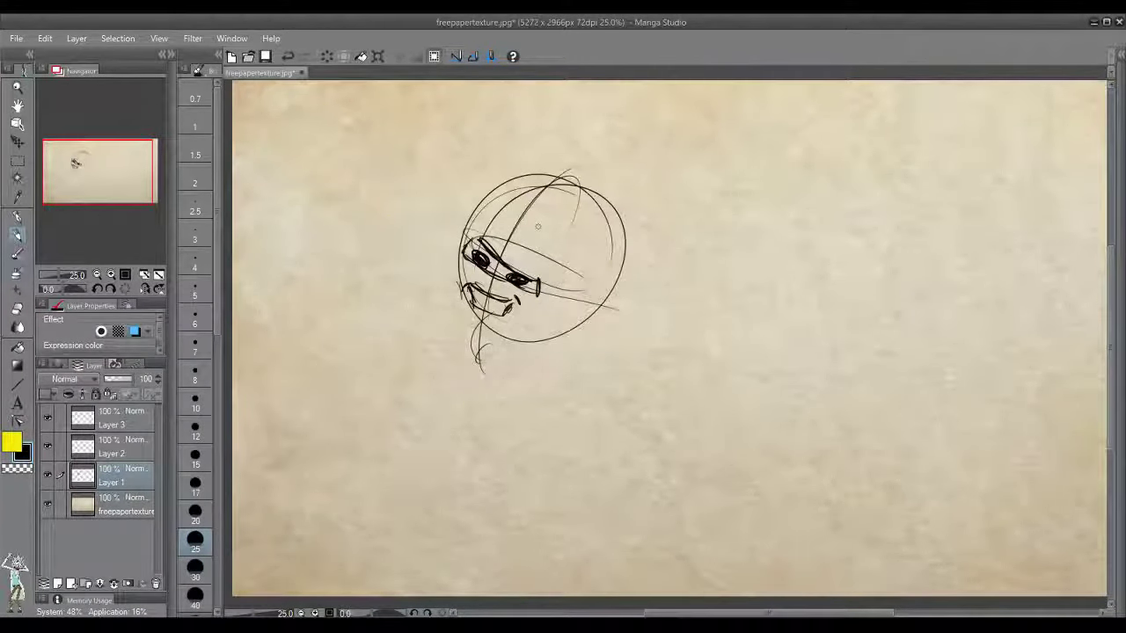
pyautogui.moveTo(494, 343)
pyautogui.mouseDown()
pyautogui.moveTo(463, 334)
pyautogui.moveTo(493, 347)
pyautogui.mouseUp()
# Draw the tilted head's side plane with its curved upper edge and the angled jaw lines below, undoing an unwanted stroke.
pyautogui.moveTo(565, 299)
pyautogui.mouseDown()
pyautogui.moveTo(607, 241)
pyautogui.moveTo(616, 251)
pyautogui.moveTo(573, 340)
pyautogui.mouseUp()
pyautogui.hotkey('ctrl', 'z')
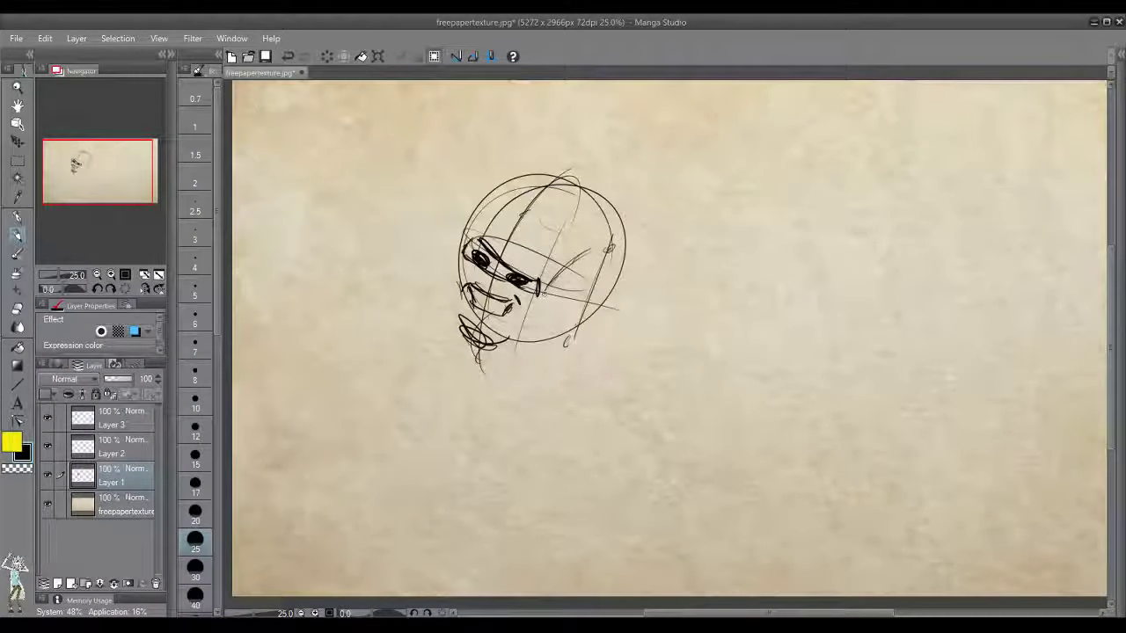
pyautogui.moveTo(547, 292); pyautogui.dragTo(612, 247)
pyautogui.moveTo(539, 324); pyautogui.dragTo(556, 345)
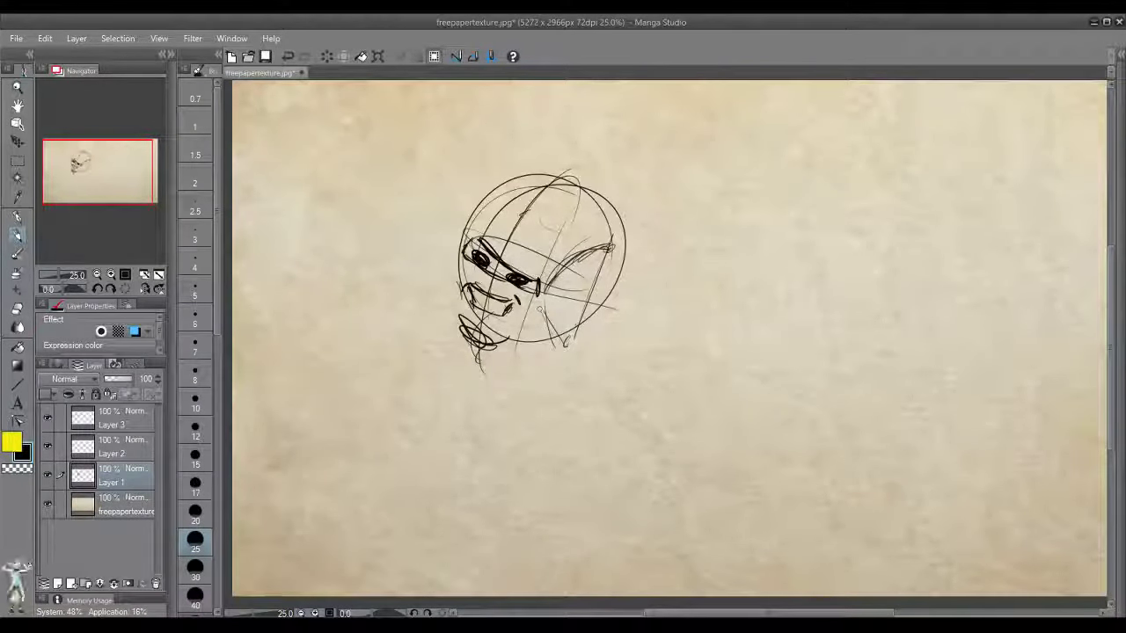
pyautogui.moveTo(548, 290); pyautogui.dragTo(542, 315)
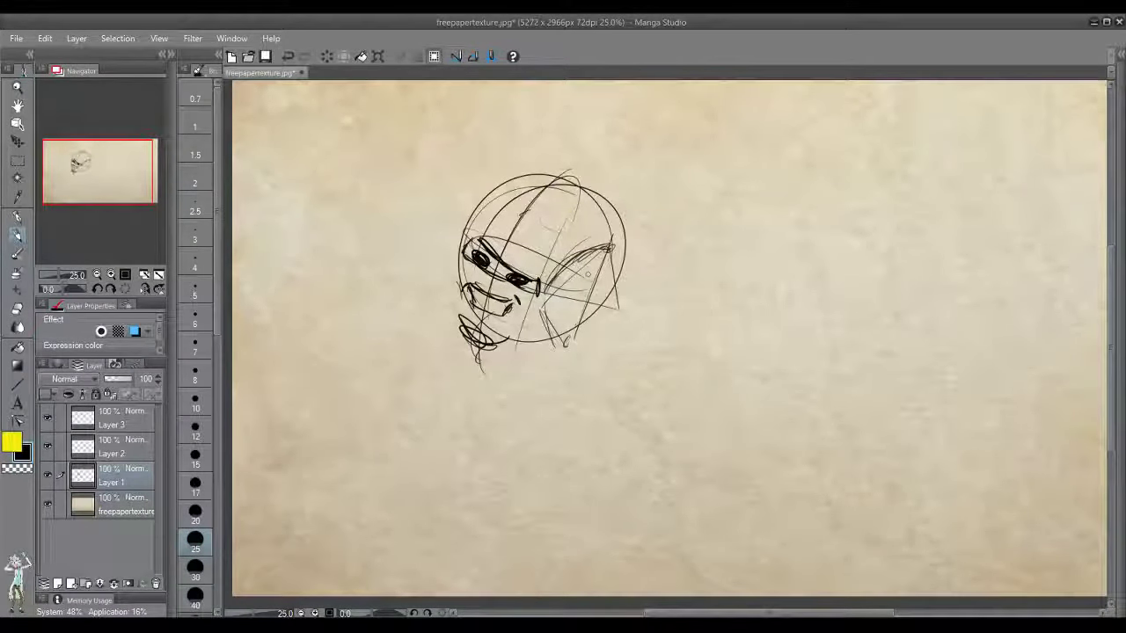
# Draw the ear and back of the skull, and darken the underside of the jaw to the chin.
pyautogui.moveTo(608, 251)
pyautogui.mouseDown()
pyautogui.moveTo(614, 311)
pyautogui.moveTo(596, 333)
pyautogui.mouseUp()
pyautogui.moveTo(616, 292)
pyautogui.mouseDown()
pyautogui.moveTo(577, 336)
pyautogui.moveTo(612, 317)
pyautogui.moveTo(626, 255)
pyautogui.moveTo(598, 189)
pyautogui.moveTo(558, 194)
pyautogui.mouseUp()
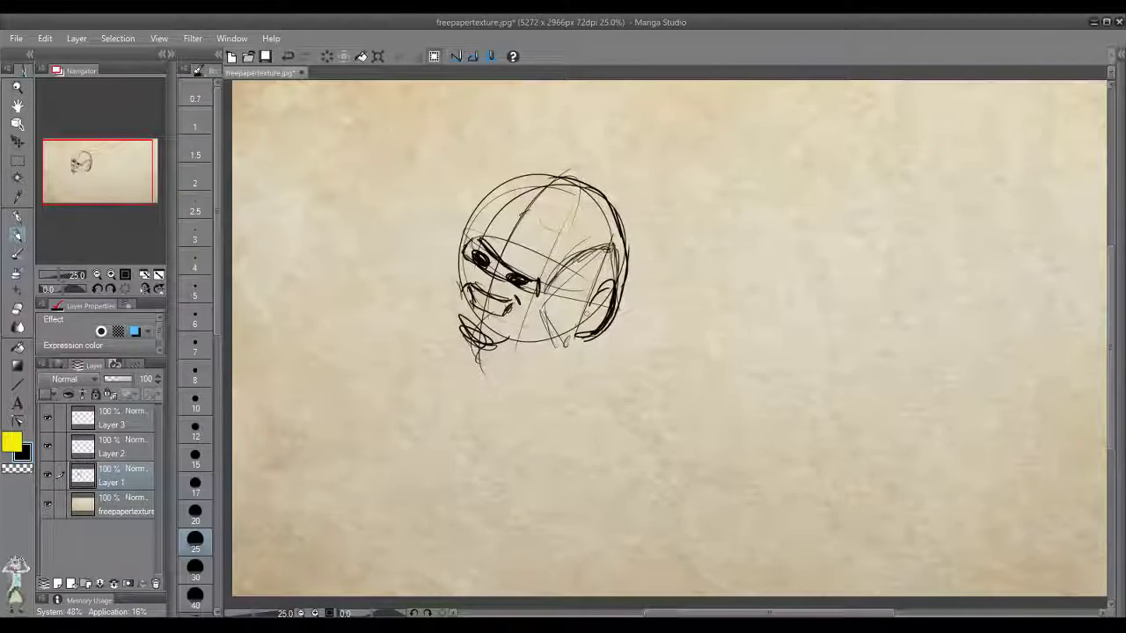
pyautogui.moveTo(577, 338)
pyautogui.mouseDown()
pyautogui.moveTo(554, 363)
pyautogui.moveTo(468, 354)
pyautogui.mouseUp()
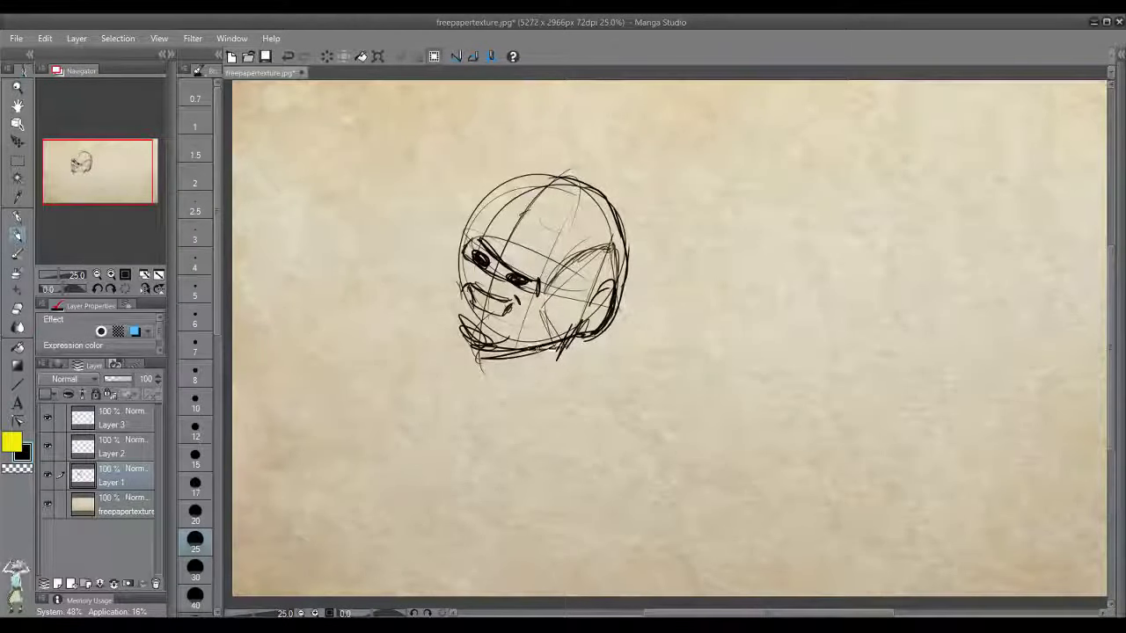
# Outline the tilted head's face, forehead and crown with a hairline, and clear the sketch from the layer.
pyautogui.moveTo(460, 258); pyautogui.dragTo(465, 343)
pyautogui.moveTo(459, 260)
pyautogui.mouseDown()
pyautogui.moveTo(464, 227)
pyautogui.moveTo(506, 180)
pyautogui.moveTo(598, 173)
pyautogui.moveTo(626, 217)
pyautogui.moveTo(627, 260)
pyautogui.moveTo(525, 182)
pyautogui.moveTo(510, 186)
pyautogui.mouseUp()
pyautogui.moveTo(512, 185); pyautogui.dragTo(563, 176)
pyautogui.moveTo(609, 246)
pyautogui.mouseDown()
pyautogui.moveTo(546, 181)
pyautogui.moveTo(494, 204)
pyautogui.mouseUp()
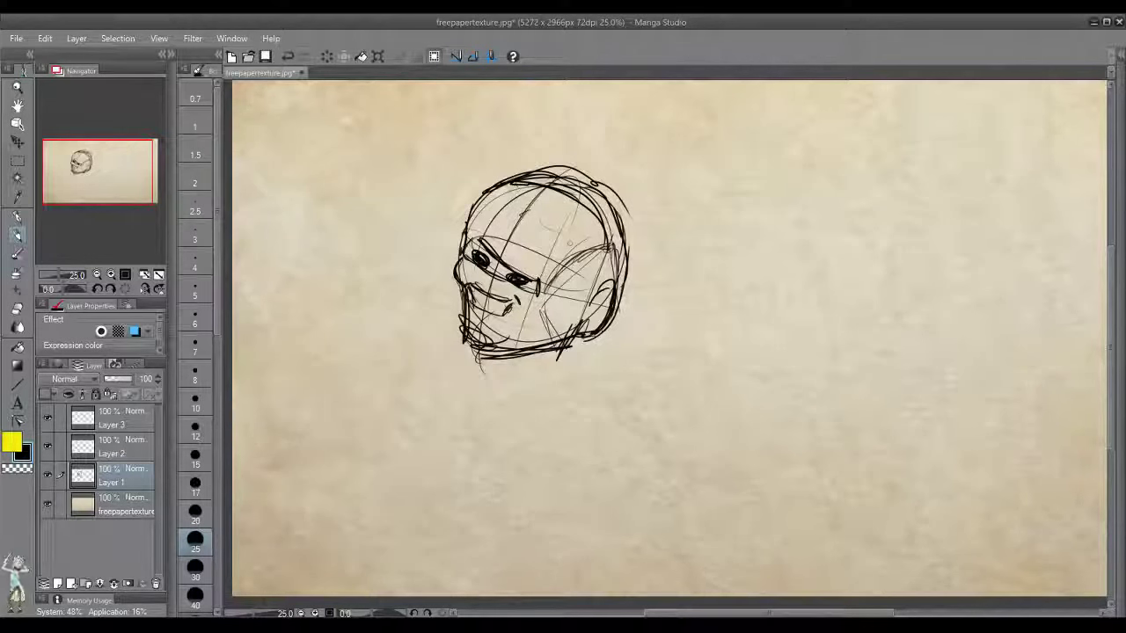
pyautogui.moveTo(485, 264); pyautogui.dragTo(491, 288)
pyautogui.click(326, 55)
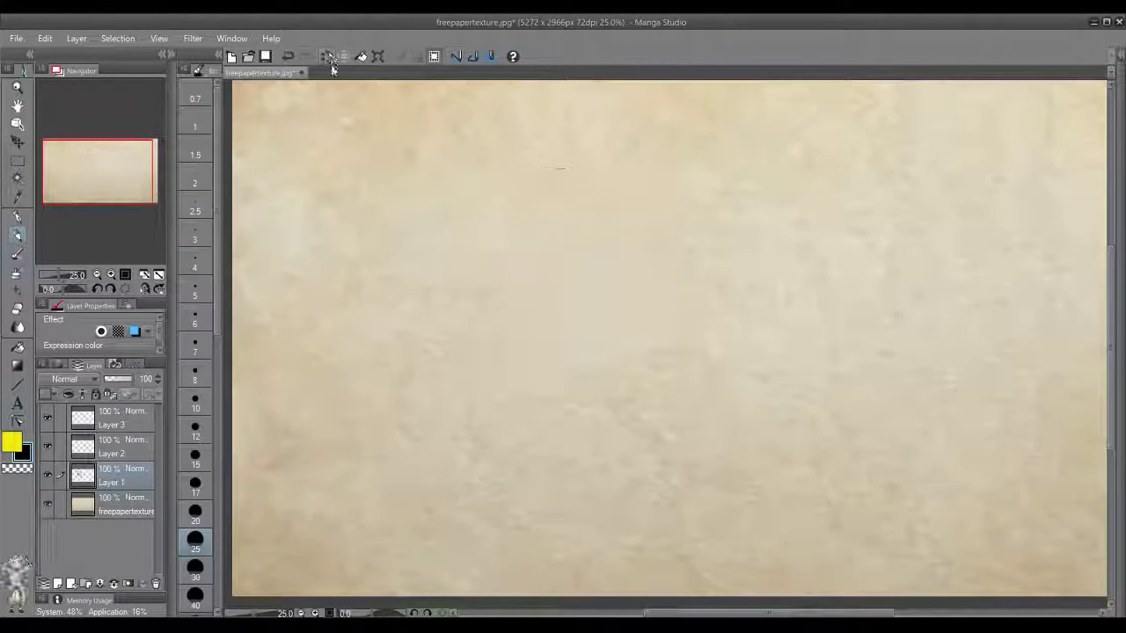
# Draw two loose head circles side by side, with a vertical centre line running down from the first.
pyautogui.moveTo(432, 149)
pyautogui.mouseDown()
pyautogui.moveTo(463, 311)
pyautogui.moveTo(357, 271)
pyautogui.moveTo(448, 153)
pyautogui.mouseUp()
pyautogui.moveTo(425, 194)
pyautogui.mouseDown()
pyautogui.moveTo(422, 376)
pyautogui.moveTo(440, 352)
pyautogui.mouseUp()
pyautogui.moveTo(730, 136)
pyautogui.mouseDown()
pyautogui.moveTo(664, 327)
pyautogui.moveTo(616, 176)
pyautogui.moveTo(632, 167)
pyautogui.mouseUp()
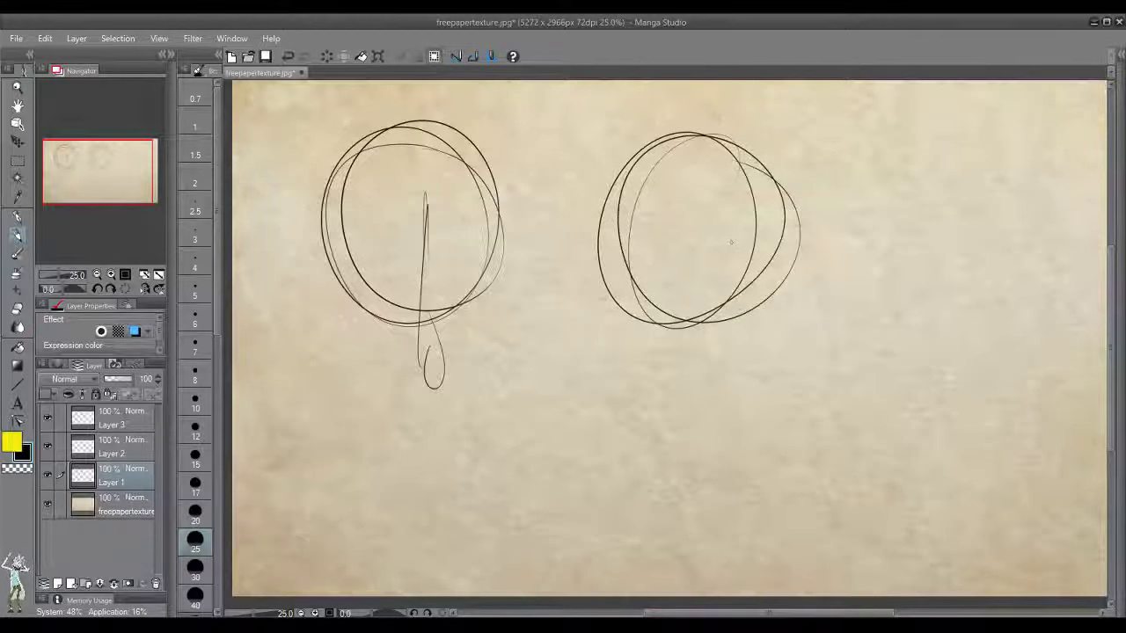
# Add the face centre line, brow and eye guidelines and a vertical side-plane line to the second head, undoing an unwanted stroke.
pyautogui.moveTo(750, 230); pyautogui.dragTo(730, 398)
pyautogui.moveTo(598, 231)
pyautogui.mouseDown()
pyautogui.moveTo(782, 239)
pyautogui.moveTo(689, 238)
pyautogui.moveTo(749, 276)
pyautogui.moveTo(792, 253)
pyautogui.moveTo(737, 253)
pyautogui.mouseUp()
pyautogui.moveTo(574, 263); pyautogui.dragTo(675, 267)
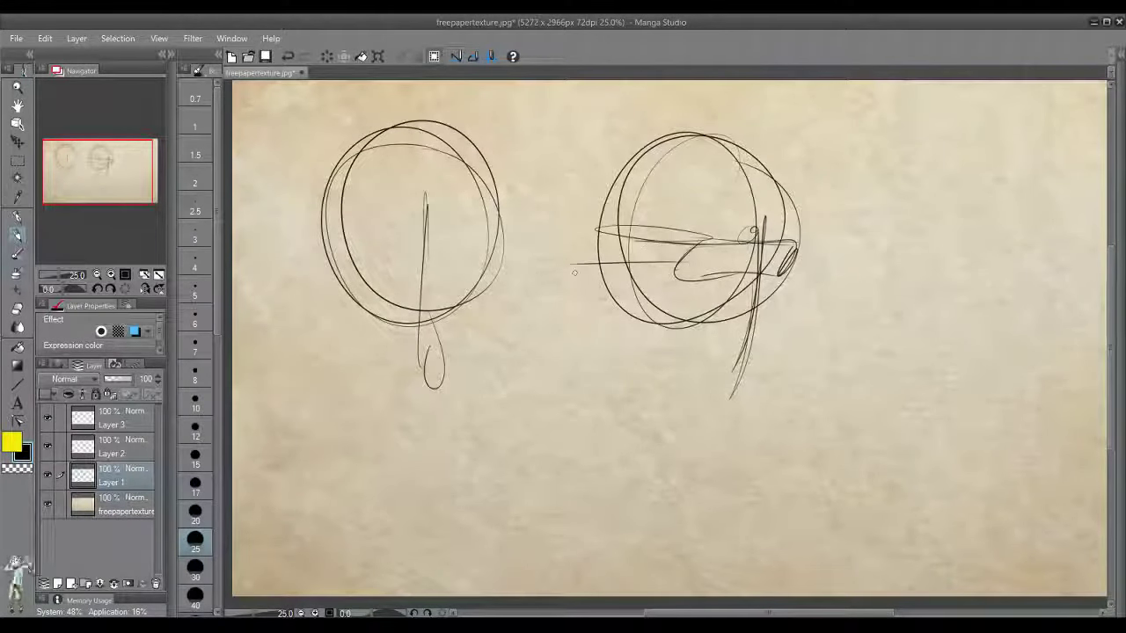
pyautogui.hotkey('ctrl', 'z')
pyautogui.moveTo(686, 97); pyautogui.dragTo(669, 392)
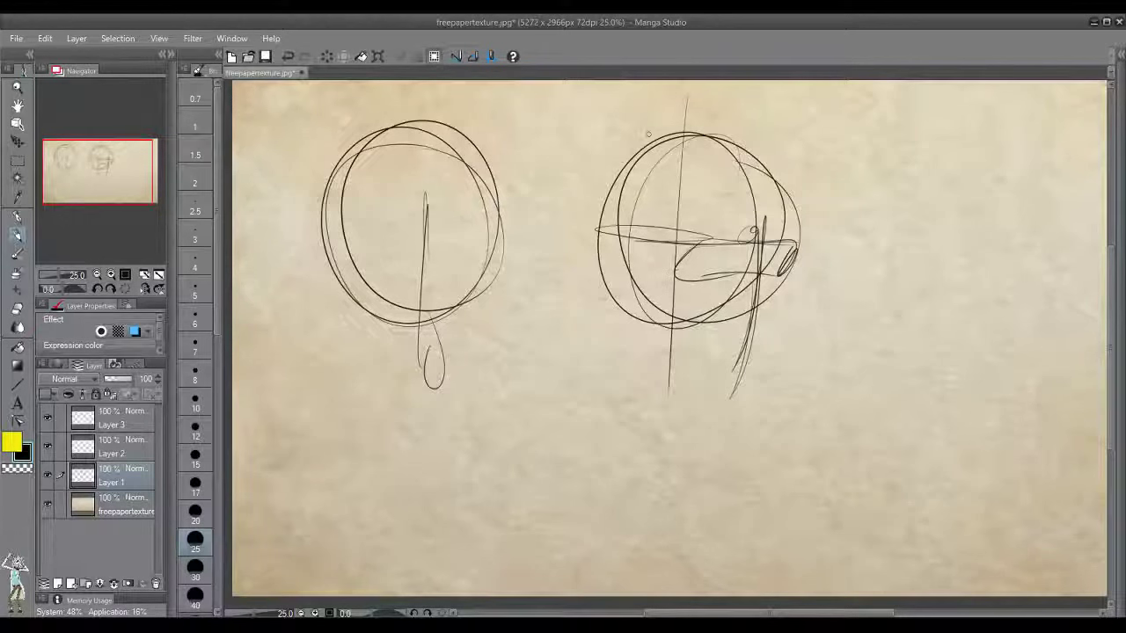
# Draw box planes around the second head, with slanted upper and lower edges and vertical outer sides.
pyautogui.moveTo(685, 106); pyautogui.dragTo(561, 172)
pyautogui.moveTo(563, 333); pyautogui.dragTo(659, 383)
pyautogui.moveTo(567, 147); pyautogui.dragTo(573, 356)
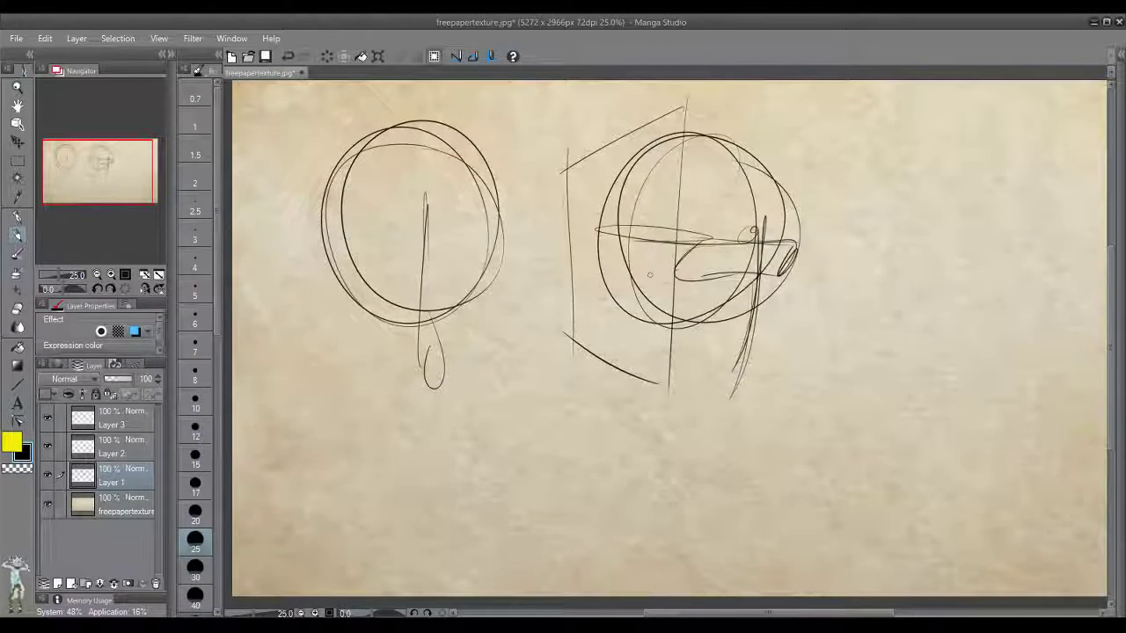
pyautogui.moveTo(685, 112); pyautogui.dragTo(797, 139)
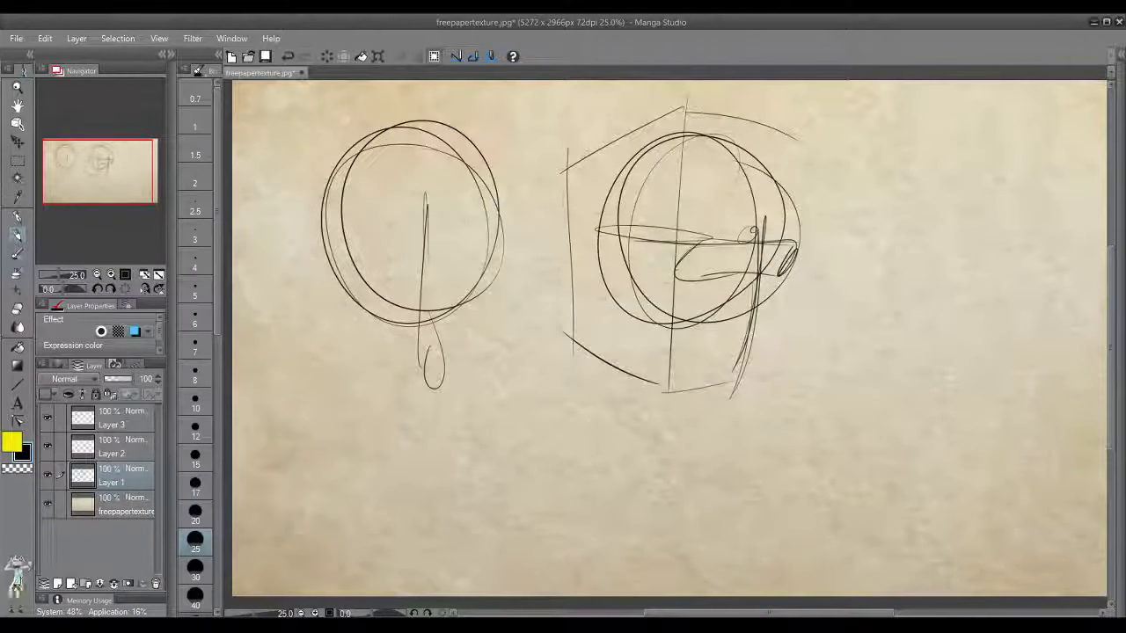
pyautogui.moveTo(836, 145)
pyautogui.mouseDown()
pyautogui.moveTo(811, 364)
pyautogui.moveTo(655, 392)
pyautogui.mouseUp()
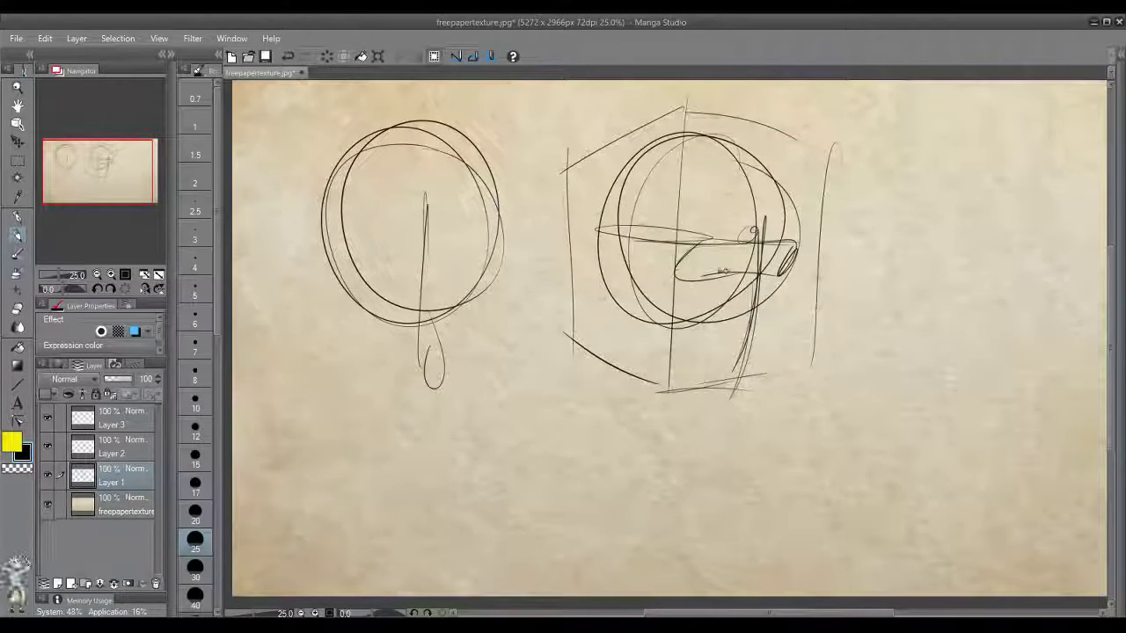
# Draw the second head's eyes and eyebrows, and add the forehead contour and temple line.
pyautogui.moveTo(722, 271)
pyautogui.mouseDown()
pyautogui.moveTo(689, 279)
pyautogui.moveTo(733, 279)
pyautogui.moveTo(709, 282)
pyautogui.mouseUp()
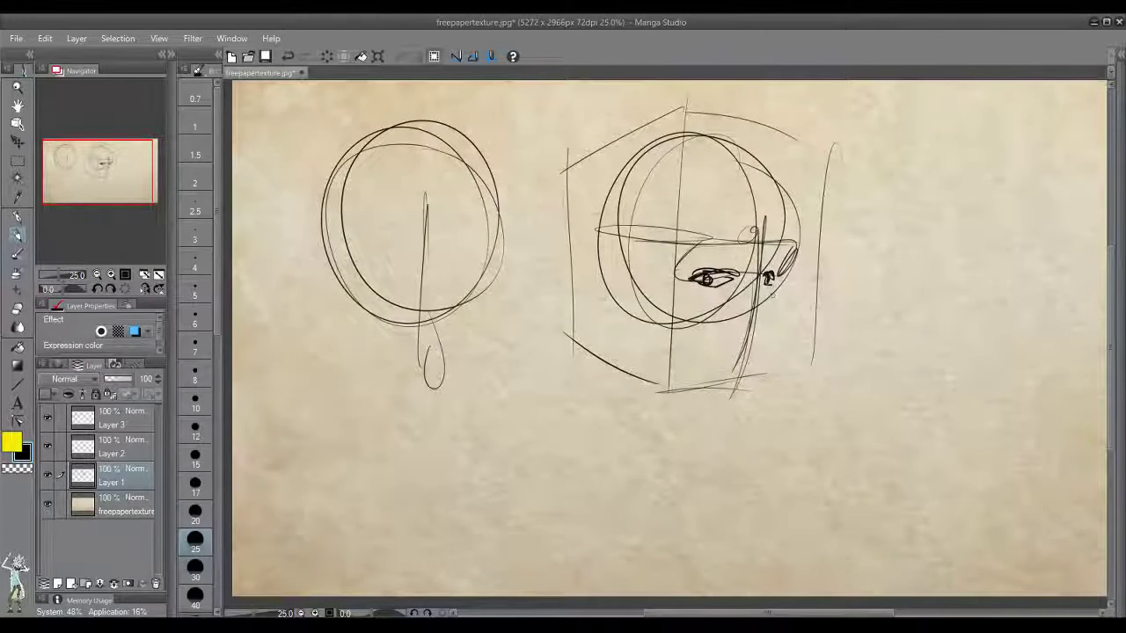
pyautogui.moveTo(791, 234); pyautogui.dragTo(793, 259)
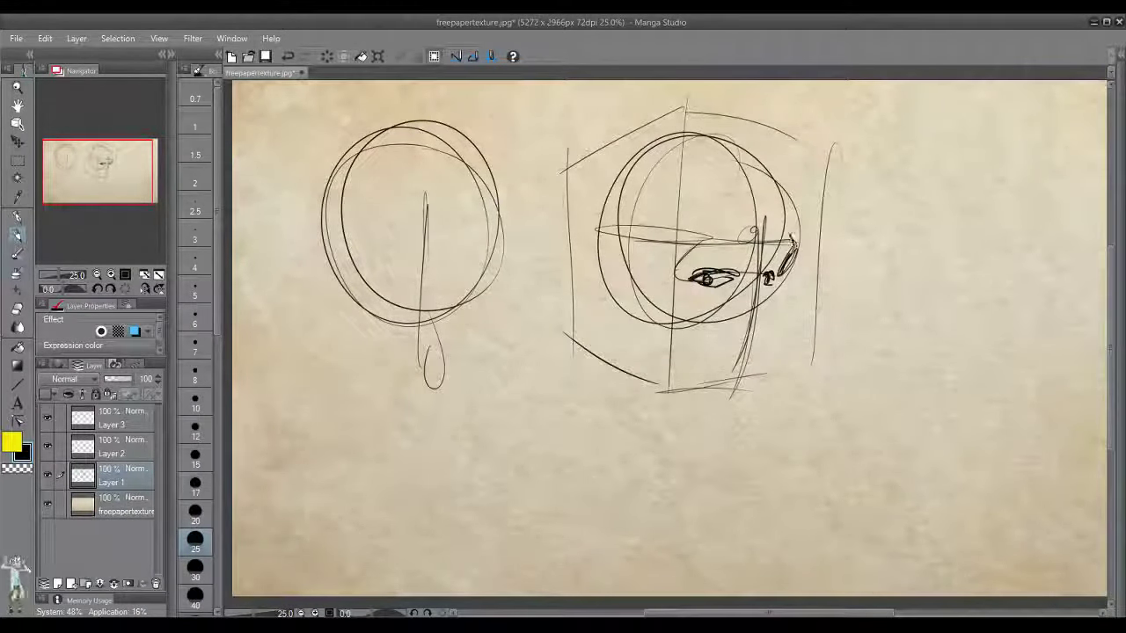
pyautogui.moveTo(735, 156)
pyautogui.mouseDown()
pyautogui.moveTo(791, 236)
pyautogui.moveTo(678, 243)
pyautogui.mouseUp()
pyautogui.moveTo(744, 232)
pyautogui.mouseDown()
pyautogui.moveTo(703, 240)
pyautogui.moveTo(790, 234)
pyautogui.mouseUp()
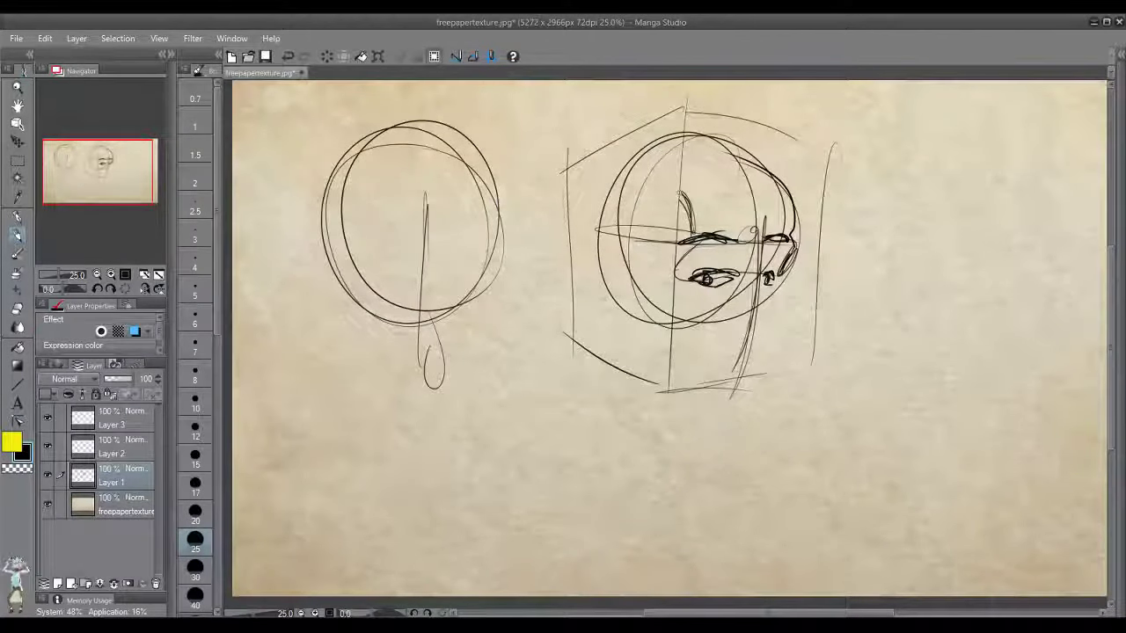
pyautogui.moveTo(683, 198); pyautogui.dragTo(693, 233)
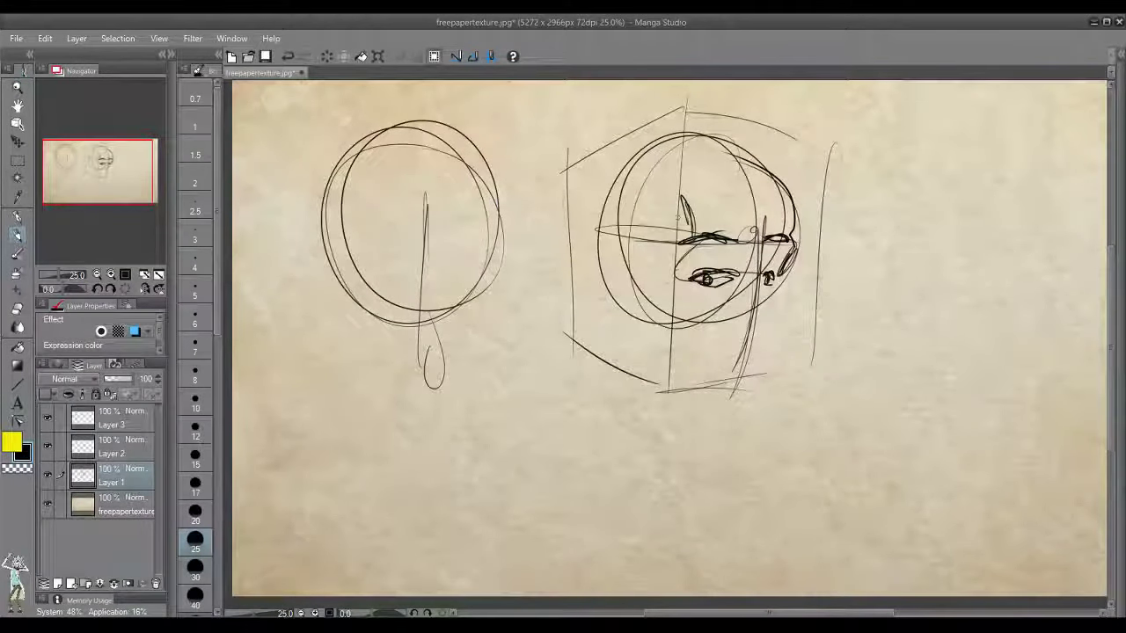
# Draw the second head's side plane with a vertical middle line, temple arc and darkened back contour, redoing two strokes.
pyautogui.moveTo(747, 182); pyautogui.dragTo(757, 184)
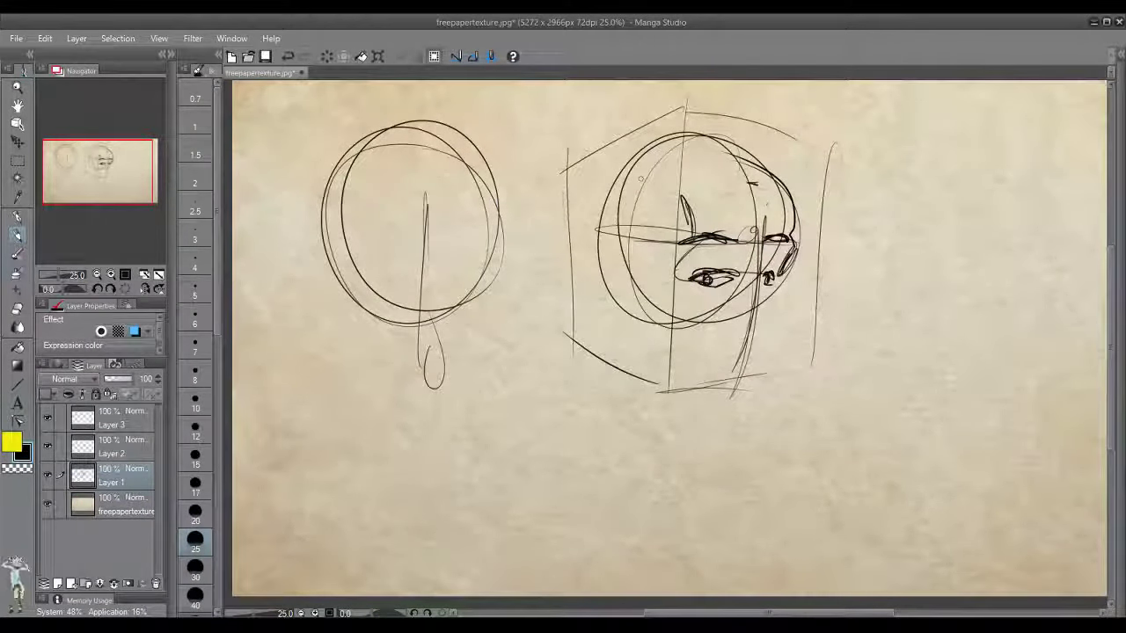
pyautogui.moveTo(628, 308); pyautogui.dragTo(631, 315)
pyautogui.moveTo(641, 176)
pyautogui.mouseDown()
pyautogui.moveTo(629, 315)
pyautogui.moveTo(635, 264)
pyautogui.mouseUp()
pyautogui.moveTo(693, 228)
pyautogui.mouseDown()
pyautogui.moveTo(660, 176)
pyautogui.moveTo(640, 176)
pyautogui.moveTo(592, 225)
pyautogui.mouseUp()
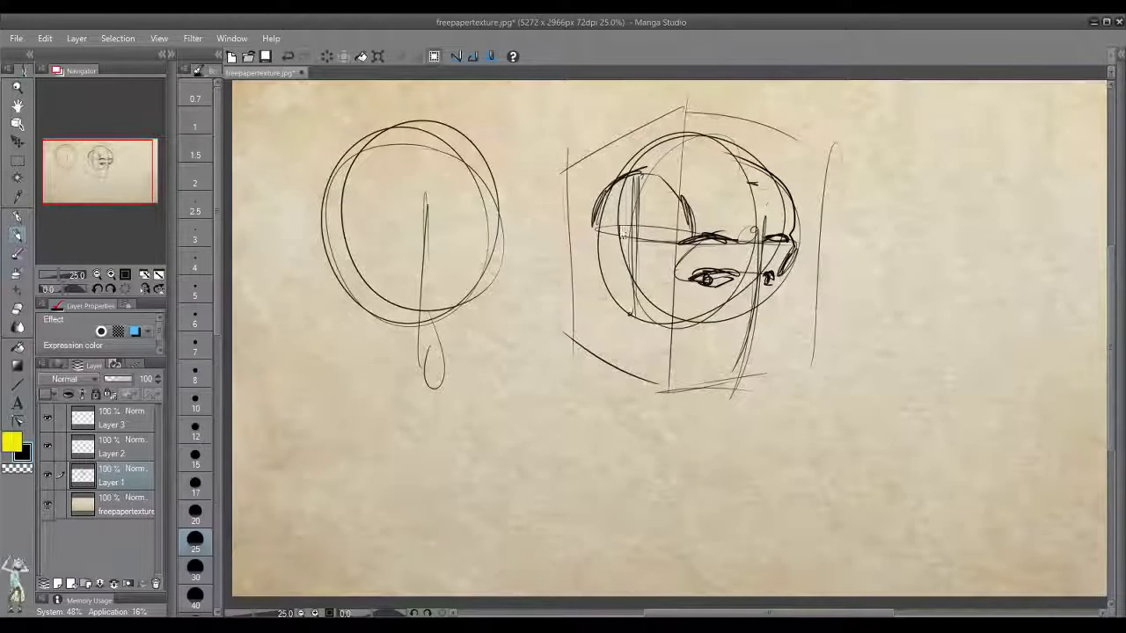
pyautogui.hotkey('ctrl', 'z')
pyautogui.hotkey('ctrl', 'z')
pyautogui.moveTo(686, 213)
pyautogui.mouseDown()
pyautogui.moveTo(647, 175)
pyautogui.moveTo(595, 231)
pyautogui.mouseUp()
pyautogui.moveTo(643, 169); pyautogui.dragTo(598, 224)
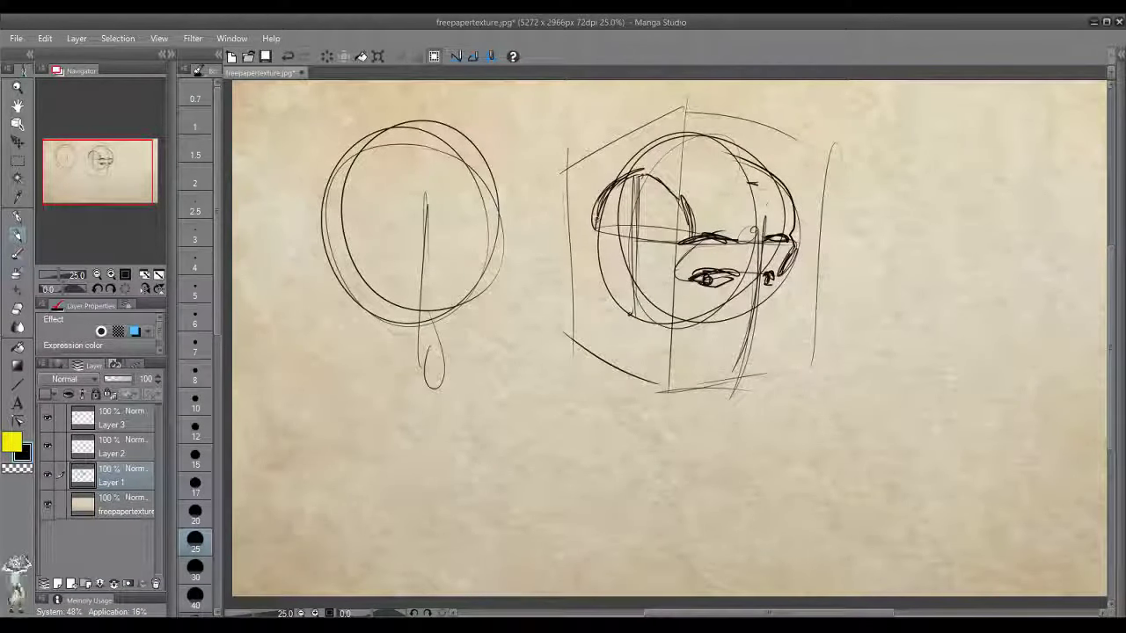
pyautogui.moveTo(617, 179)
pyautogui.mouseDown()
pyautogui.moveTo(595, 229)
pyautogui.moveTo(617, 304)
pyautogui.moveTo(642, 320)
pyautogui.mouseUp()
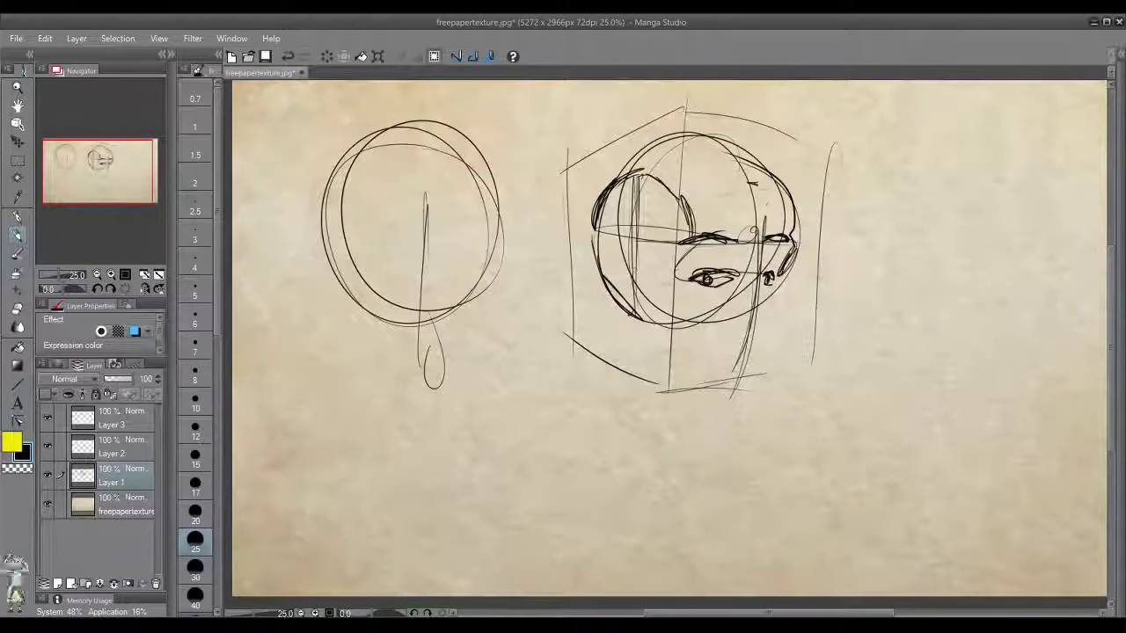
# Draw the second head's ear, jawline and chin, and close the far cheek contour down to the chin.
pyautogui.moveTo(607, 239)
pyautogui.mouseDown()
pyautogui.moveTo(591, 290)
pyautogui.moveTo(616, 322)
pyautogui.moveTo(630, 311)
pyautogui.moveTo(633, 357)
pyautogui.moveTo(721, 412)
pyautogui.moveTo(760, 399)
pyautogui.mouseUp()
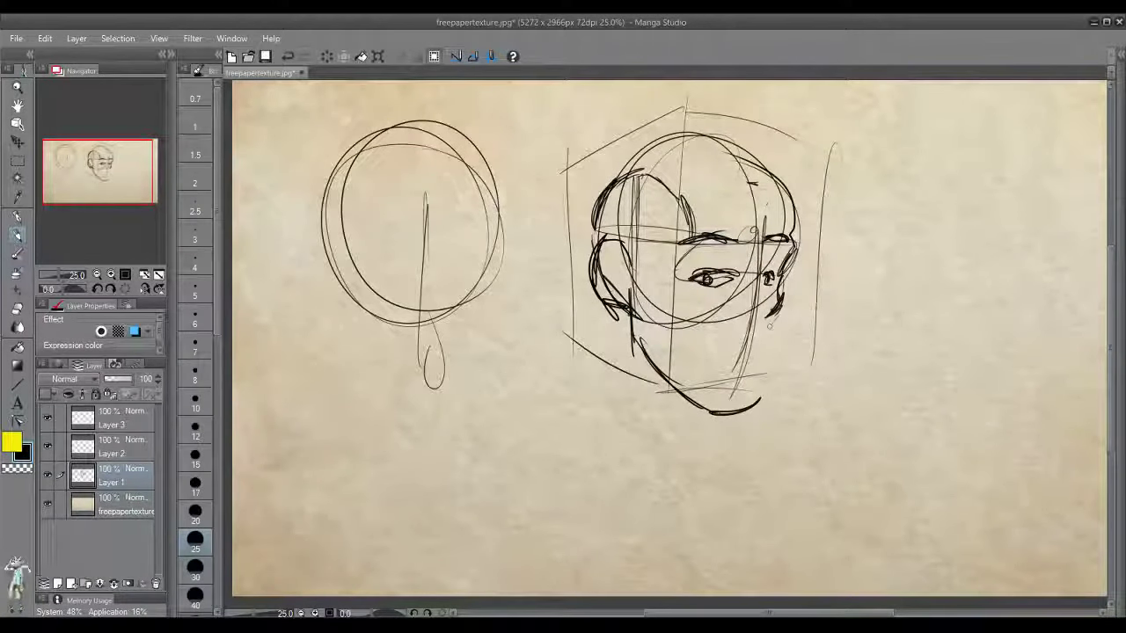
pyautogui.moveTo(780, 297); pyautogui.dragTo(758, 405)
pyautogui.moveTo(772, 337); pyautogui.dragTo(758, 407)
# Add the second head's mouth line and the bridge, tip and nostril of the nose.
pyautogui.moveTo(709, 359)
pyautogui.mouseDown()
pyautogui.moveTo(755, 356)
pyautogui.moveTo(732, 358)
pyautogui.mouseUp()
pyautogui.moveTo(759, 283); pyautogui.dragTo(760, 329)
pyautogui.moveTo(745, 333); pyautogui.dragTo(763, 332)
pyautogui.moveTo(744, 322); pyautogui.dragTo(750, 329)
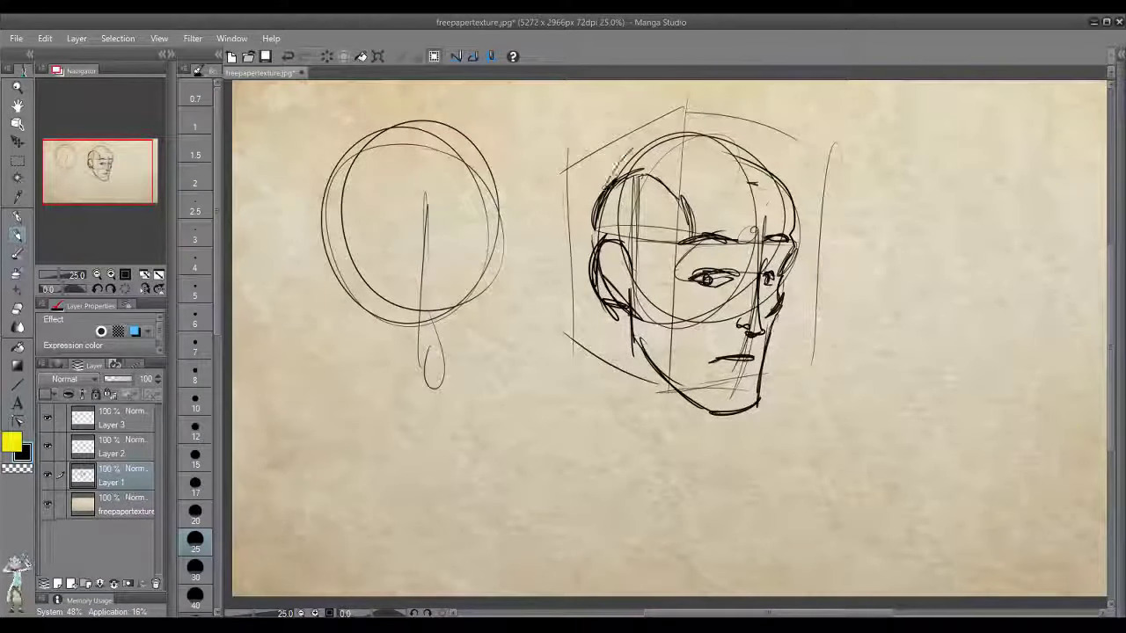
# Darken the second head's skull and forehead contours, and add the cheekbone line and full lips.
pyautogui.moveTo(640, 174)
pyautogui.mouseDown()
pyautogui.moveTo(634, 262)
pyautogui.moveTo(693, 143)
pyautogui.moveTo(703, 137)
pyautogui.moveTo(749, 163)
pyautogui.moveTo(739, 195)
pyautogui.mouseUp()
pyautogui.moveTo(756, 125); pyautogui.dragTo(710, 172)
pyautogui.moveTo(668, 139); pyautogui.dragTo(607, 185)
pyautogui.moveTo(697, 125)
pyautogui.mouseDown()
pyautogui.moveTo(614, 176)
pyautogui.moveTo(656, 146)
pyautogui.mouseUp()
pyautogui.moveTo(650, 146); pyautogui.dragTo(621, 167)
pyautogui.moveTo(704, 136); pyautogui.dragTo(642, 153)
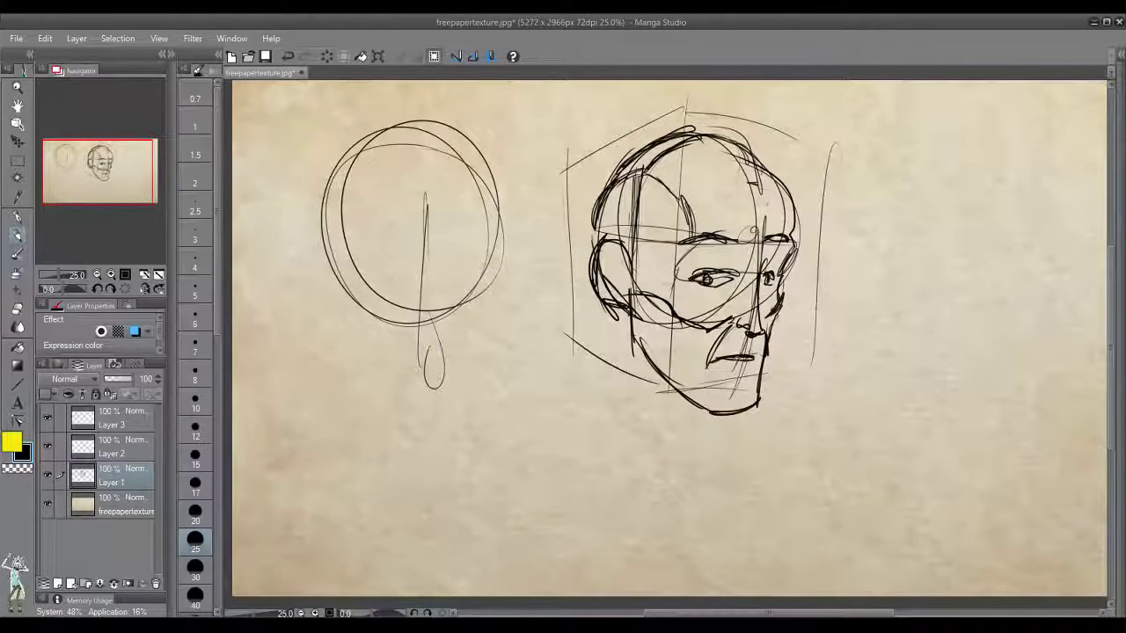
pyautogui.moveTo(701, 354)
pyautogui.mouseDown()
pyautogui.moveTo(768, 352)
pyautogui.moveTo(746, 376)
pyautogui.mouseUp()
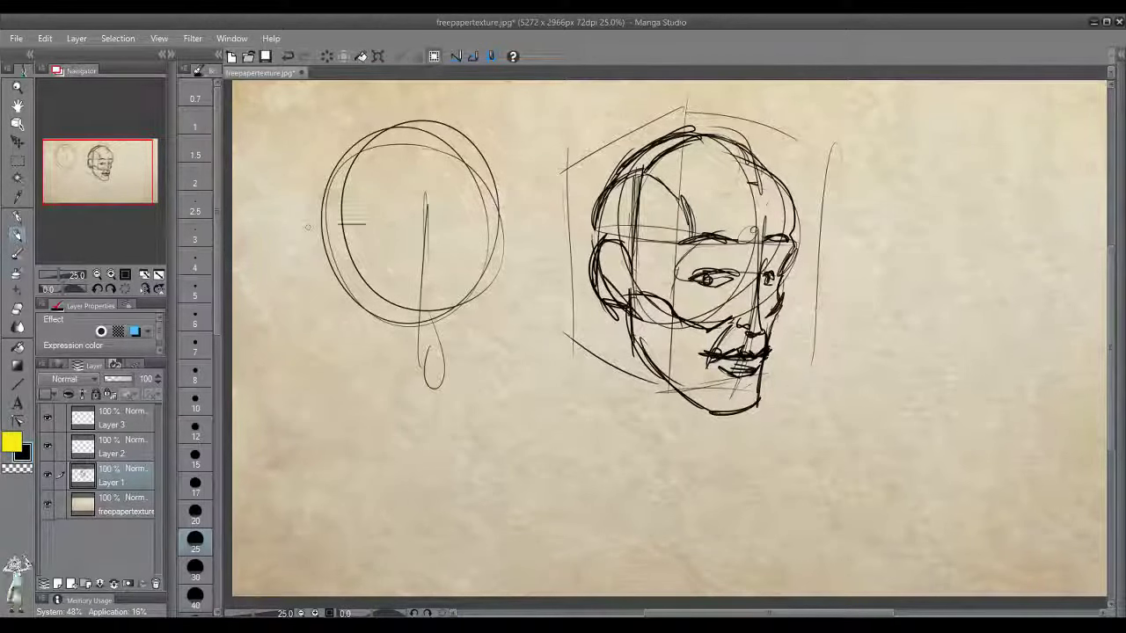
# Draw a horizontal brow line across the first head, with the eye sockets and both eyes beneath it.
pyautogui.moveTo(311, 227); pyautogui.dragTo(501, 230)
pyautogui.moveTo(341, 235)
pyautogui.mouseDown()
pyautogui.moveTo(519, 232)
pyautogui.moveTo(348, 256)
pyautogui.mouseUp()
pyautogui.moveTo(385, 236); pyautogui.dragTo(472, 257)
pyautogui.moveTo(475, 242); pyautogui.dragTo(480, 239)
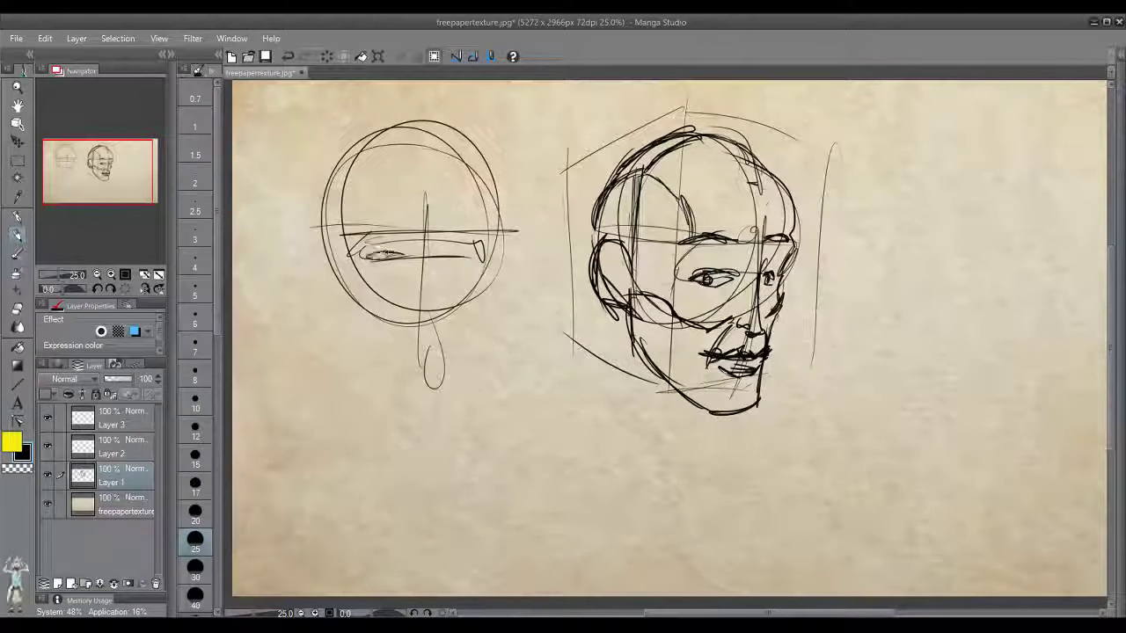
pyautogui.moveTo(405, 253)
pyautogui.mouseDown()
pyautogui.moveTo(366, 257)
pyautogui.moveTo(463, 257)
pyautogui.mouseUp()
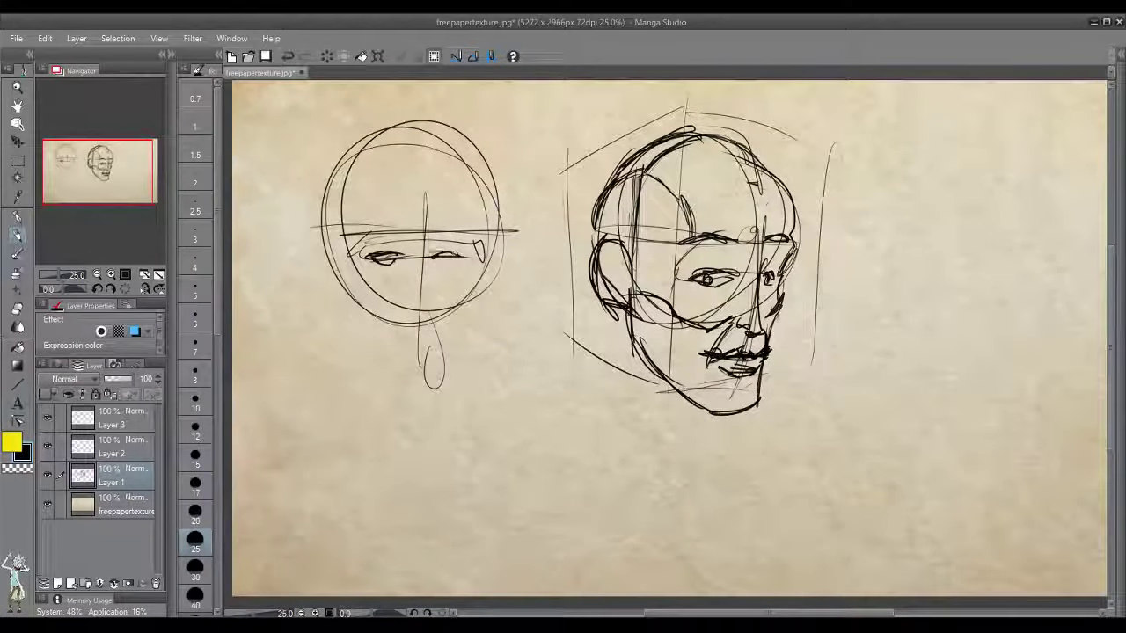
pyautogui.moveTo(439, 258); pyautogui.dragTo(457, 261)
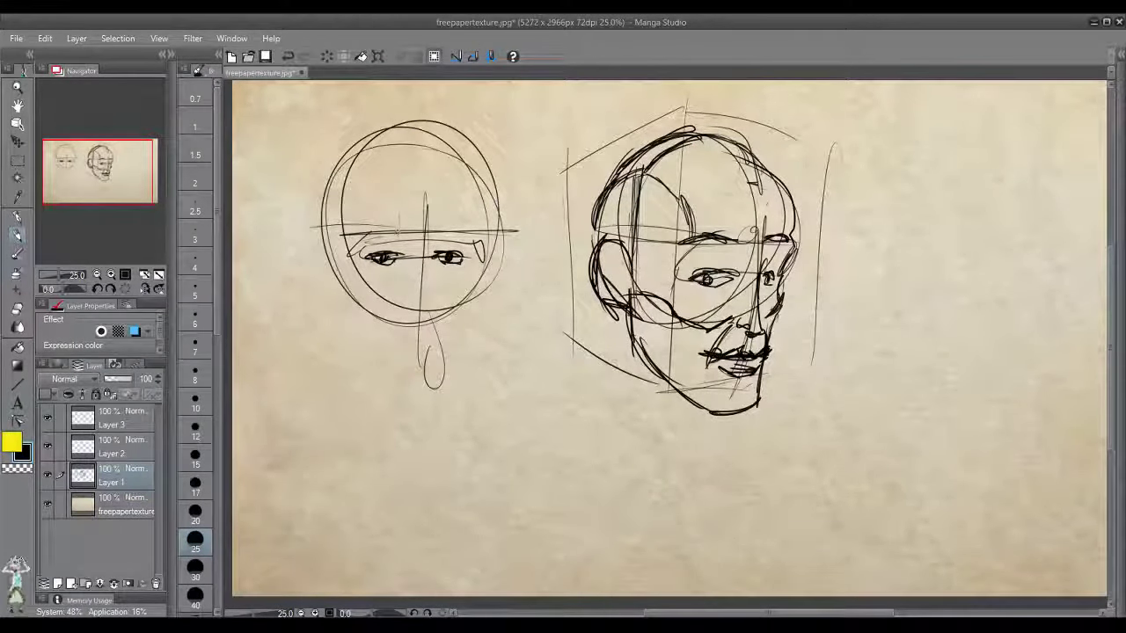
# Draw the first head's nose, mouth and cheek lines around the face centre line.
pyautogui.moveTo(392, 225)
pyautogui.mouseDown()
pyautogui.moveTo(427, 301)
pyautogui.moveTo(405, 292)
pyautogui.moveTo(432, 301)
pyautogui.moveTo(440, 290)
pyautogui.moveTo(431, 314)
pyautogui.moveTo(409, 310)
pyautogui.moveTo(394, 323)
pyautogui.moveTo(442, 329)
pyautogui.moveTo(416, 337)
pyautogui.moveTo(372, 316)
pyautogui.mouseUp()
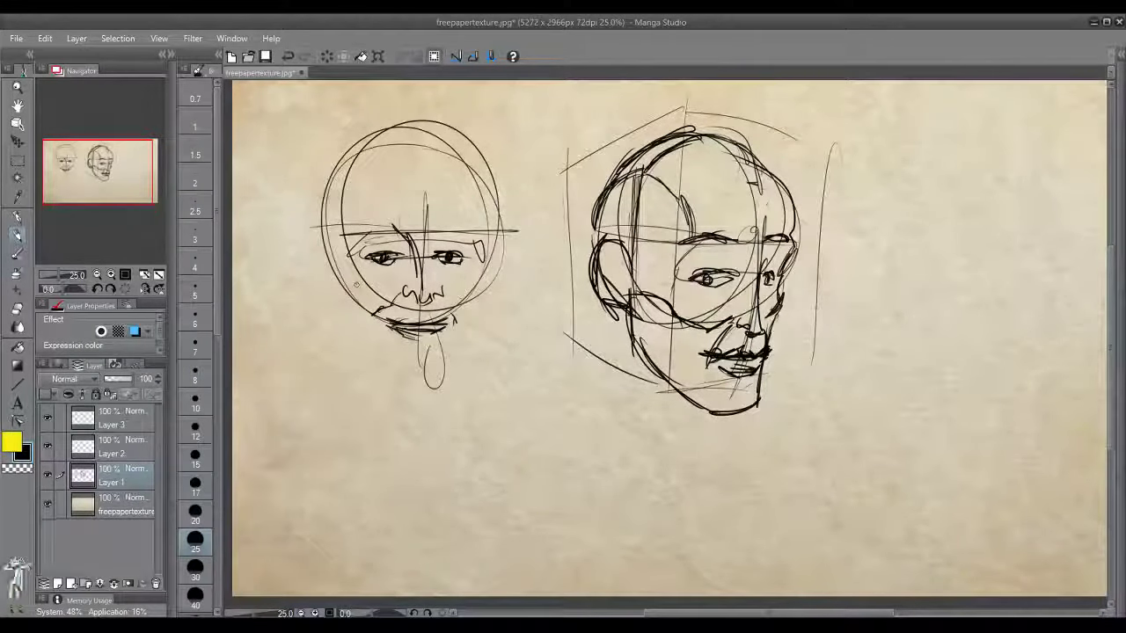
pyautogui.moveTo(356, 285); pyautogui.dragTo(384, 292)
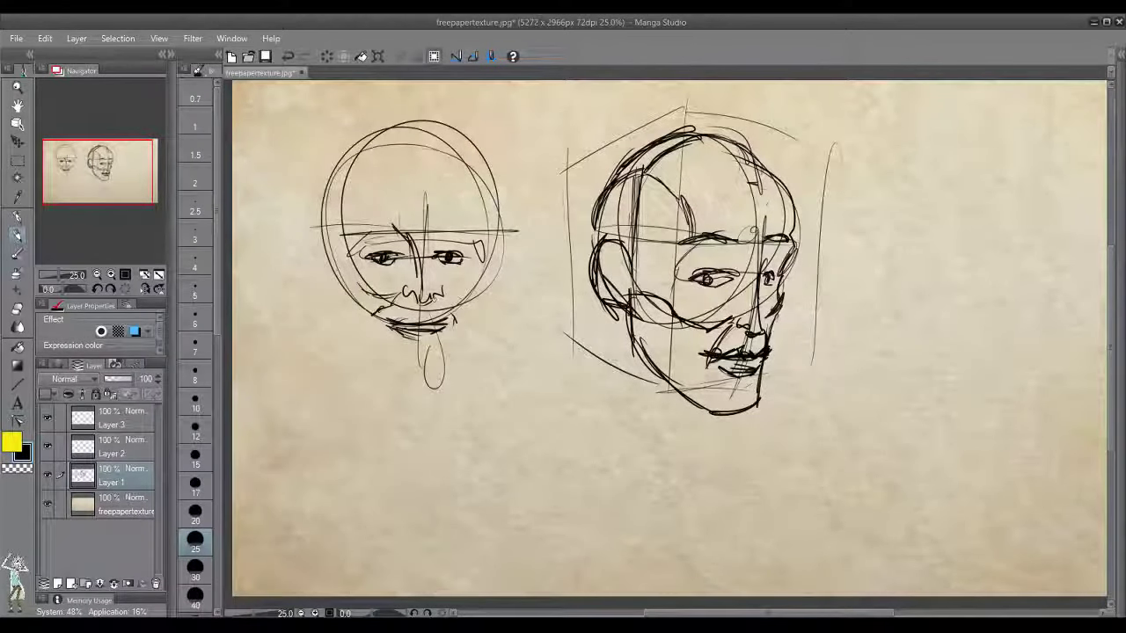
pyautogui.moveTo(451, 292); pyautogui.dragTo(472, 301)
# Add vertical side-plane guidelines down both sides of the first head.
pyautogui.moveTo(349, 167); pyautogui.dragTo(357, 378)
pyautogui.moveTo(327, 189)
pyautogui.mouseDown()
pyautogui.moveTo(322, 338)
pyautogui.moveTo(336, 365)
pyautogui.mouseUp()
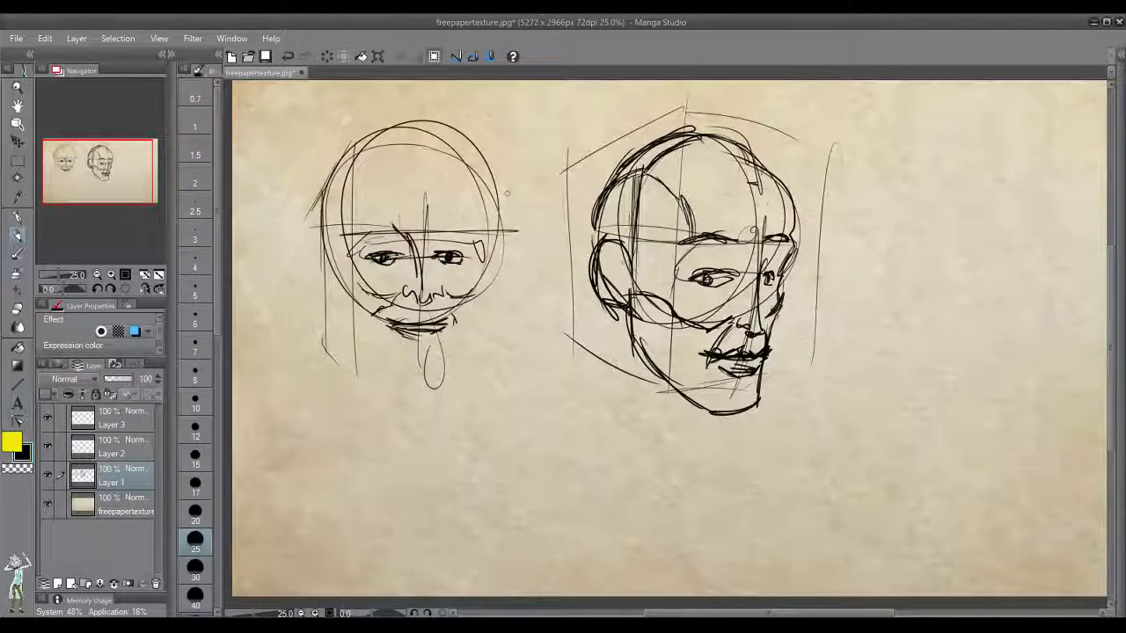
pyautogui.moveTo(467, 155)
pyautogui.mouseDown()
pyautogui.moveTo(473, 291)
pyautogui.moveTo(468, 266)
pyautogui.mouseUp()
pyautogui.moveTo(478, 125)
pyautogui.mouseDown()
pyautogui.moveTo(503, 258)
pyautogui.moveTo(501, 343)
pyautogui.mouseUp()
pyautogui.moveTo(496, 255); pyautogui.dragTo(495, 345)
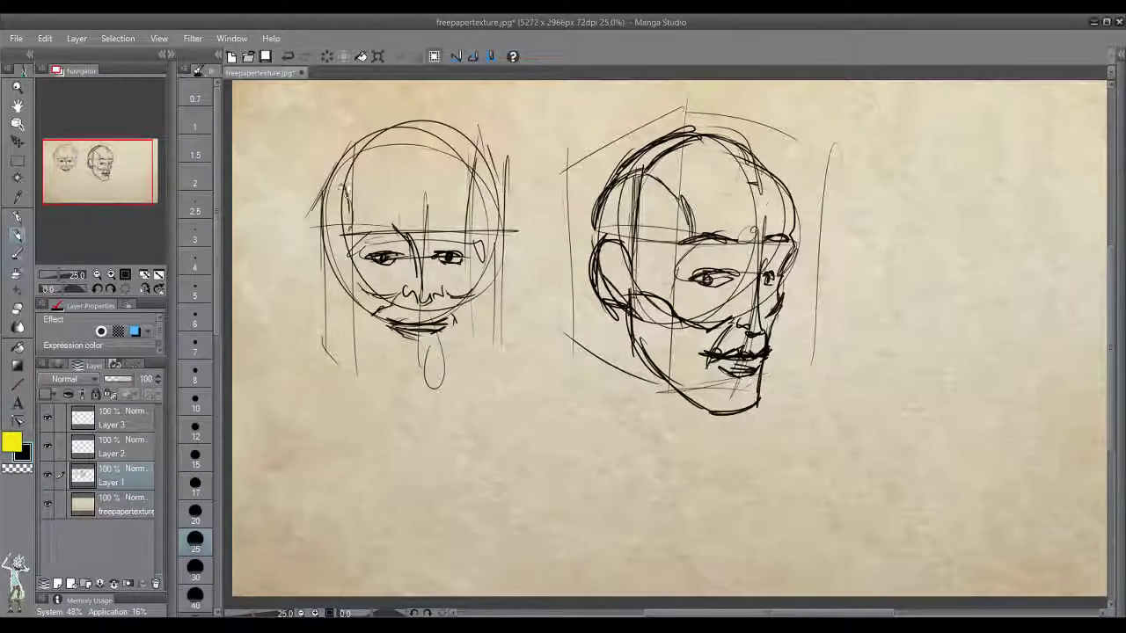
# Draw the first head's left temple arc, left ear and left jawline down to the chin.
pyautogui.moveTo(350, 179)
pyautogui.mouseDown()
pyautogui.moveTo(320, 249)
pyautogui.moveTo(373, 256)
pyautogui.moveTo(314, 235)
pyautogui.moveTo(331, 293)
pyautogui.mouseUp()
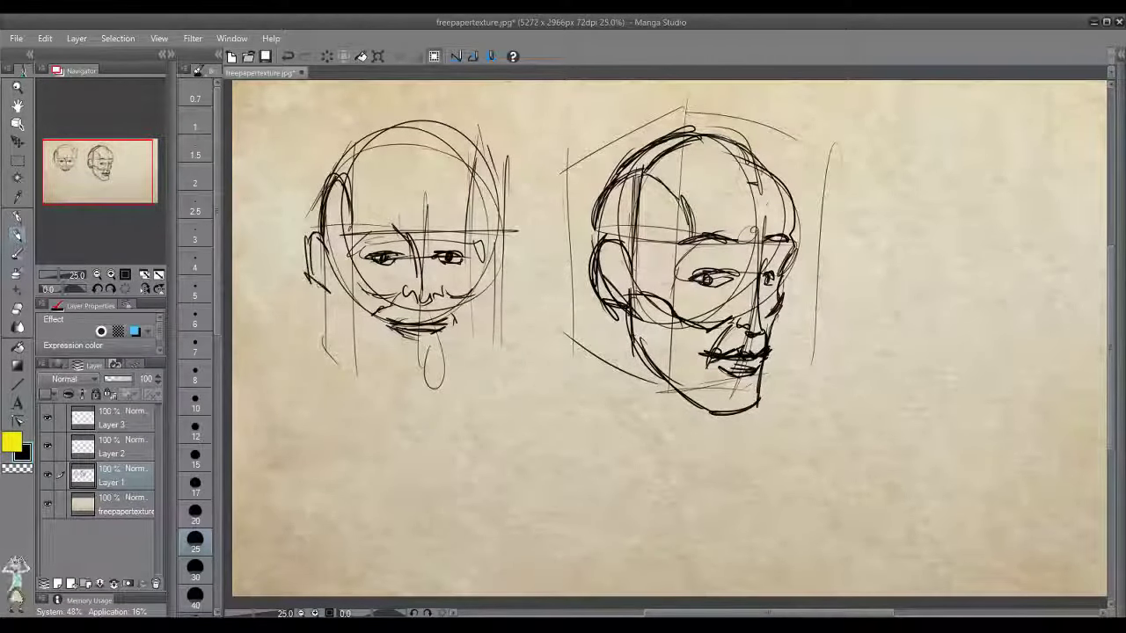
pyautogui.moveTo(318, 231); pyautogui.dragTo(334, 322)
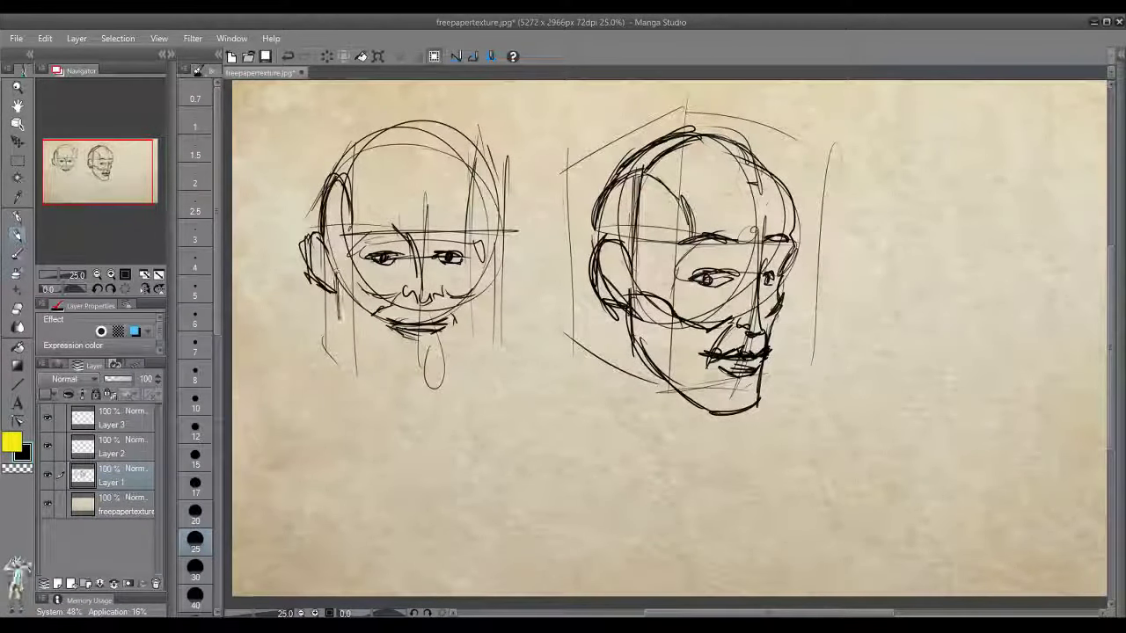
pyautogui.moveTo(343, 276); pyautogui.dragTo(337, 322)
pyautogui.moveTo(334, 304); pyautogui.dragTo(400, 377)
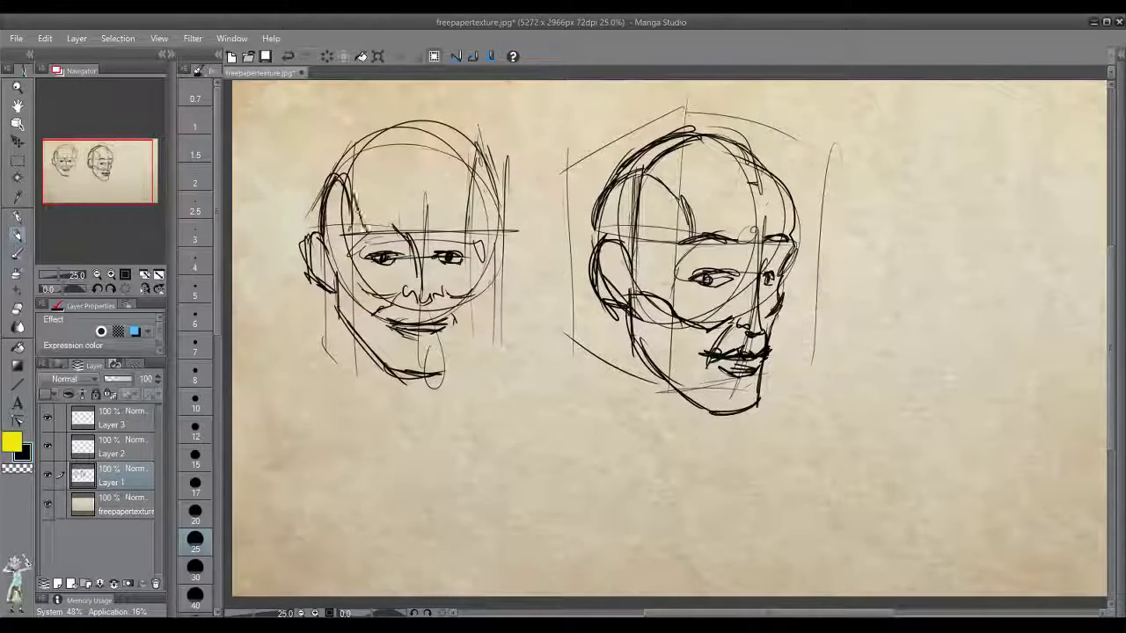
# Complete the first head's right temple, ear and jaw, and add the eyebrows with shading in the left eye socket.
pyautogui.moveTo(456, 219); pyautogui.dragTo(464, 183)
pyautogui.moveTo(403, 167)
pyautogui.mouseDown()
pyautogui.moveTo(478, 174)
pyautogui.moveTo(501, 229)
pyautogui.moveTo(483, 174)
pyautogui.mouseUp()
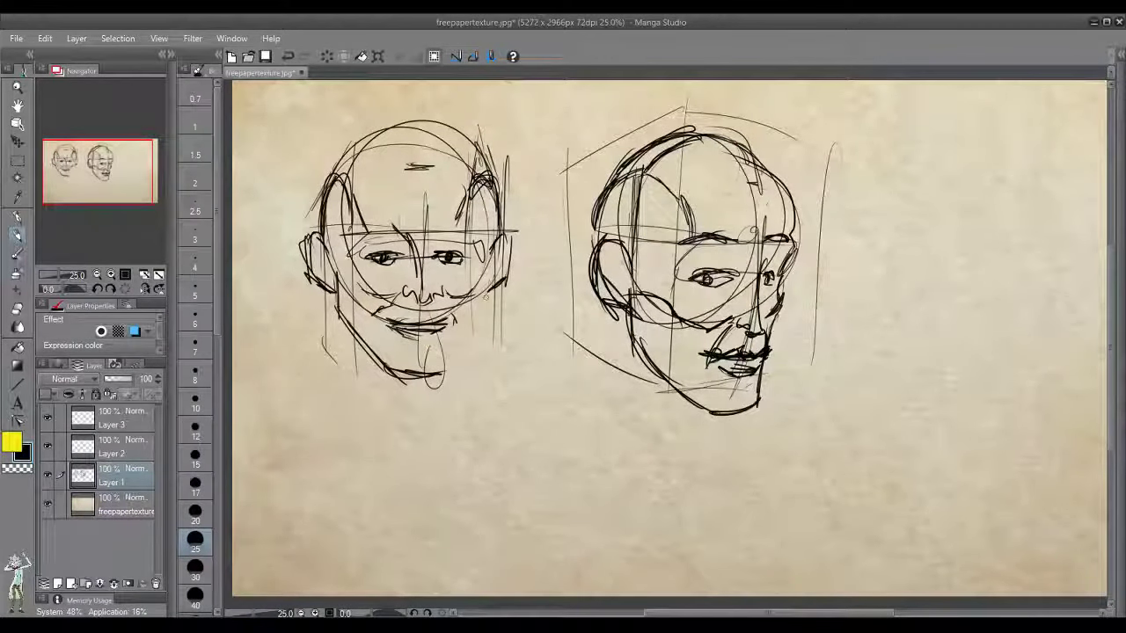
pyautogui.moveTo(472, 349); pyautogui.dragTo(480, 336)
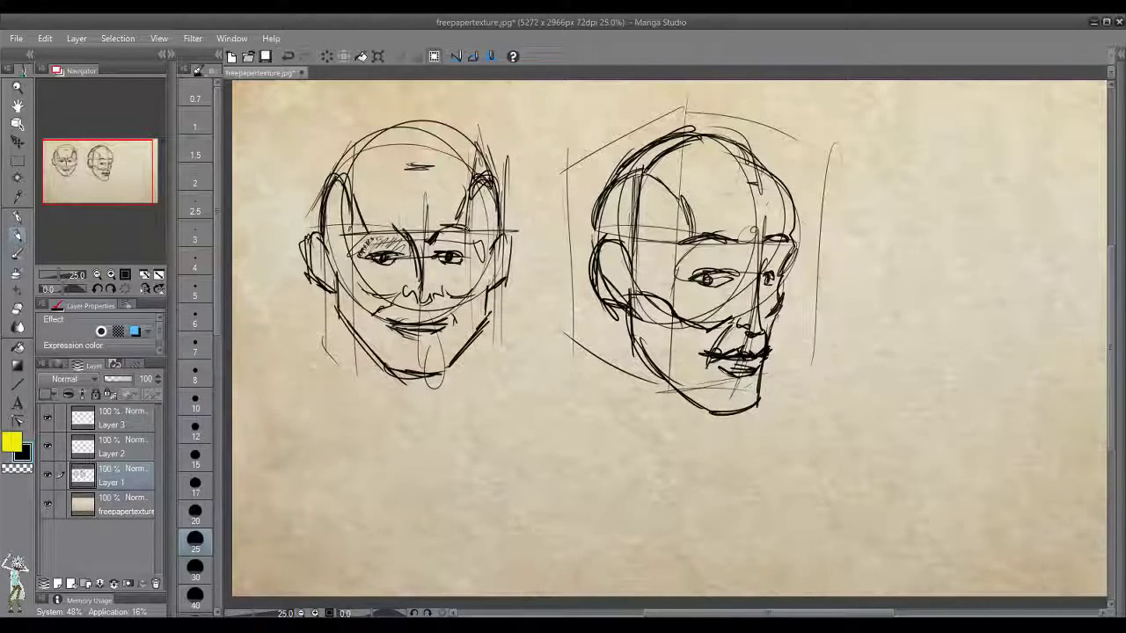
pyautogui.moveTo(437, 217); pyautogui.dragTo(450, 217)
pyautogui.moveTo(441, 224); pyautogui.dragTo(476, 228)
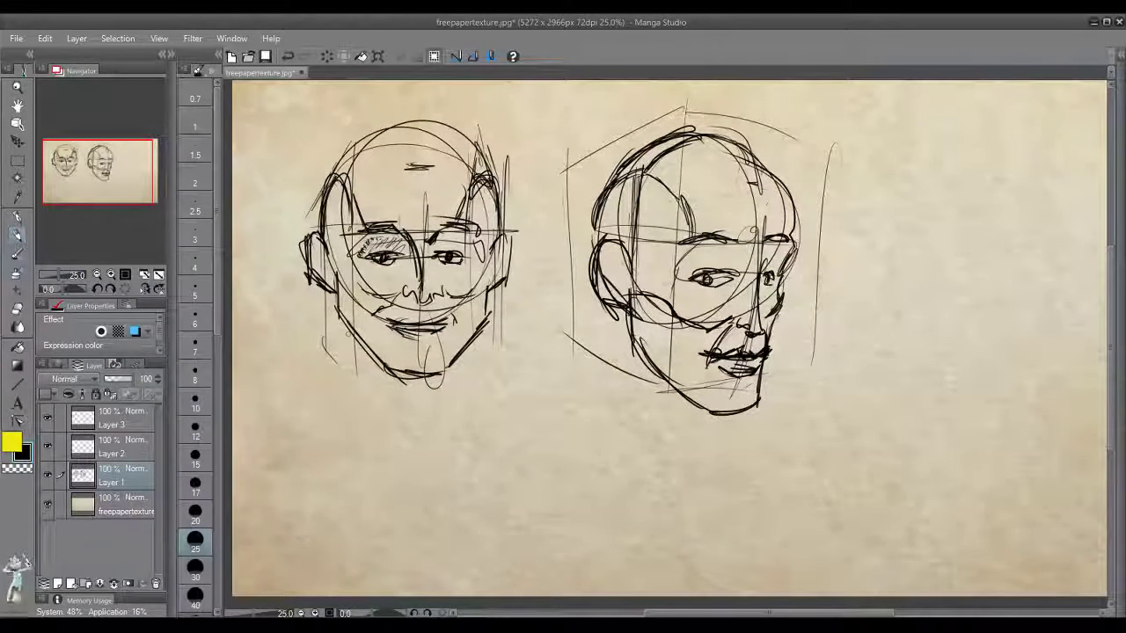
# Draw the first head's neck with hatched muscle bands on both sides and a short throat line under the chin.
pyautogui.moveTo(340, 308); pyautogui.dragTo(392, 440)
pyautogui.moveTo(376, 395)
pyautogui.mouseDown()
pyautogui.moveTo(383, 425)
pyautogui.moveTo(346, 343)
pyautogui.mouseUp()
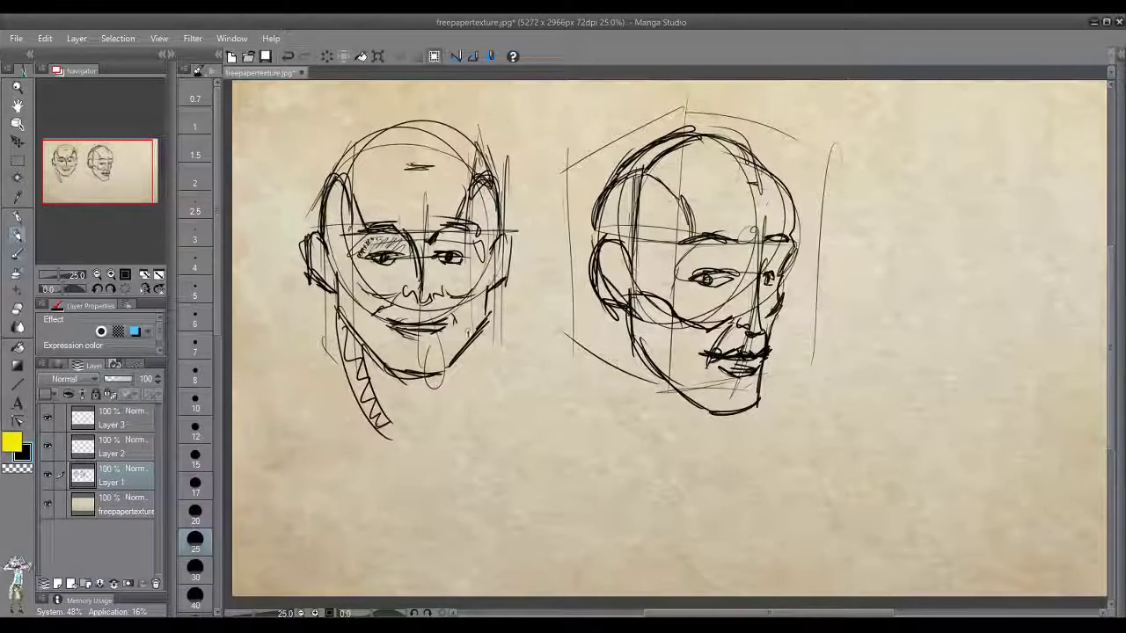
pyautogui.moveTo(469, 331); pyautogui.dragTo(456, 409)
pyautogui.moveTo(482, 321)
pyautogui.mouseDown()
pyautogui.moveTo(470, 428)
pyautogui.moveTo(484, 364)
pyautogui.mouseUp()
pyautogui.moveTo(422, 381); pyautogui.dragTo(424, 413)
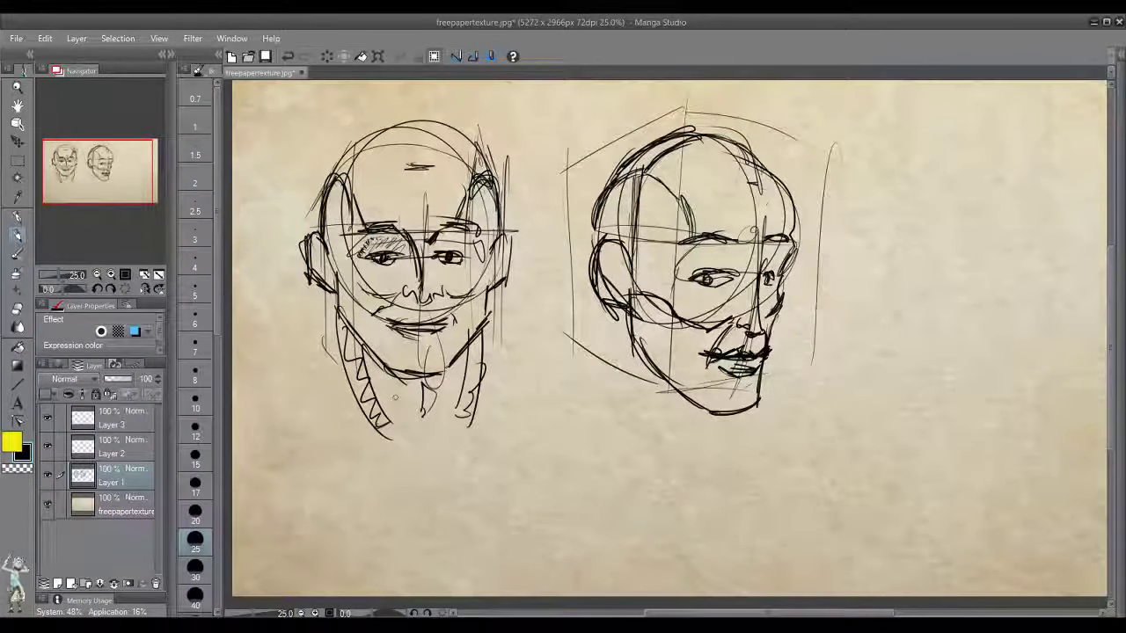
# Draw sloping shoulder forms on both sides of the first head's neck, redoing the left one.
pyautogui.moveTo(339, 348)
pyautogui.mouseDown()
pyautogui.moveTo(342, 382)
pyautogui.moveTo(266, 422)
pyautogui.moveTo(338, 378)
pyautogui.moveTo(319, 358)
pyautogui.moveTo(263, 420)
pyautogui.moveTo(286, 398)
pyautogui.mouseUp()
pyautogui.hotkey('ctrl', 'z')
pyautogui.hotkey('ctrl', 'z')
pyautogui.moveTo(303, 367)
pyautogui.mouseDown()
pyautogui.moveTo(312, 375)
pyautogui.moveTo(362, 352)
pyautogui.mouseUp()
pyautogui.moveTo(326, 385); pyautogui.dragTo(302, 402)
pyautogui.moveTo(482, 348); pyautogui.dragTo(554, 416)
pyautogui.moveTo(478, 389); pyautogui.dragTo(546, 430)
pyautogui.moveTo(486, 355)
pyautogui.mouseDown()
pyautogui.moveTo(517, 370)
pyautogui.moveTo(540, 405)
pyautogui.mouseUp()
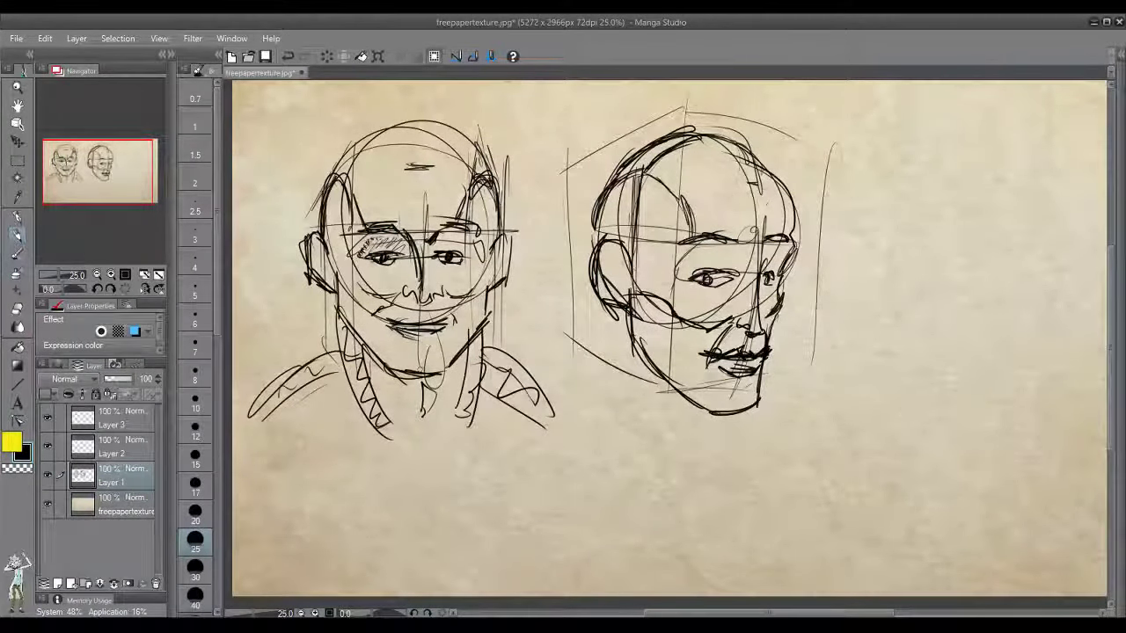
# Clear both head sketches from Layer 1 and draw a new head circle with a brow ellipse around it.
pyautogui.click(327, 57)
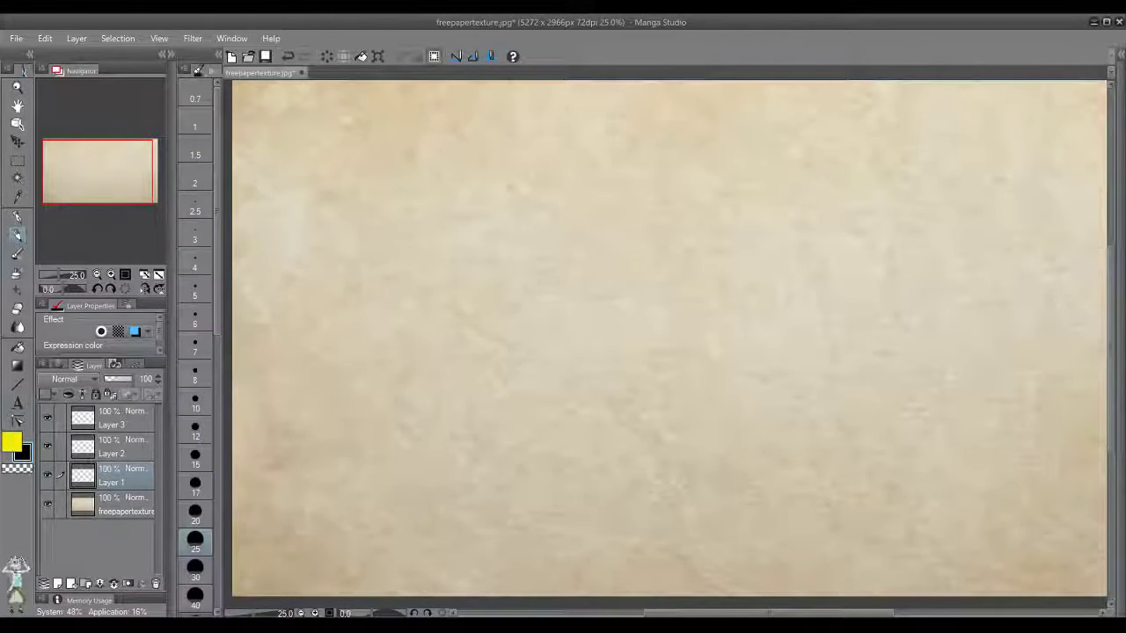
pyautogui.moveTo(406, 412)
pyautogui.mouseDown()
pyautogui.moveTo(431, 250)
pyautogui.moveTo(518, 348)
pyautogui.mouseUp()
pyautogui.hotkey('ctrl', 'z')
pyautogui.moveTo(398, 177)
pyautogui.mouseDown()
pyautogui.moveTo(484, 368)
pyautogui.moveTo(502, 201)
pyautogui.mouseUp()
# Draw the face centre line from the brow down to a small chin curve, redoing it once, and outline the near eye socket.
pyautogui.moveTo(549, 261)
pyautogui.mouseDown()
pyautogui.moveTo(413, 291)
pyautogui.moveTo(582, 276)
pyautogui.moveTo(547, 283)
pyautogui.moveTo(510, 398)
pyautogui.mouseUp()
pyautogui.moveTo(555, 291); pyautogui.dragTo(533, 418)
pyautogui.hotkey('ctrl', 'z')
pyautogui.hotkey('ctrl', 'z')
pyautogui.moveTo(552, 264)
pyautogui.mouseDown()
pyautogui.moveTo(538, 411)
pyautogui.moveTo(525, 431)
pyautogui.mouseUp()
pyautogui.moveTo(544, 281)
pyautogui.mouseDown()
pyautogui.moveTo(483, 316)
pyautogui.moveTo(546, 300)
pyautogui.moveTo(499, 280)
pyautogui.mouseUp()
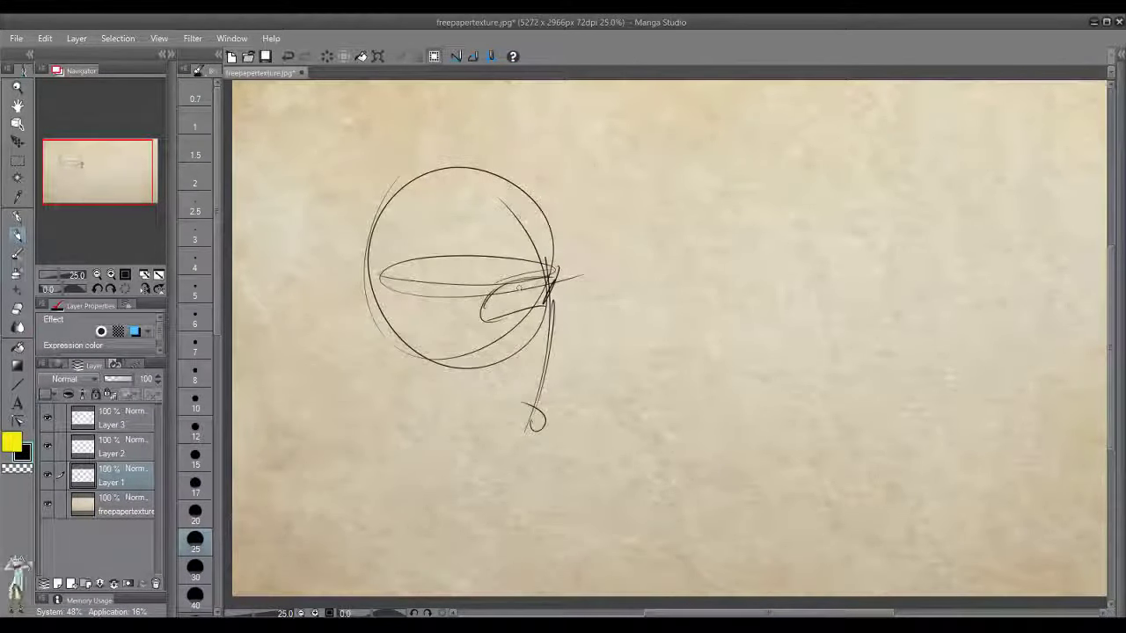
# Draw the new head's nose, smiling mouth and chin along the centre line, and add the near eye and eyebrow.
pyautogui.moveTo(523, 278)
pyautogui.mouseDown()
pyautogui.moveTo(553, 285)
pyautogui.moveTo(522, 268)
pyautogui.moveTo(561, 337)
pyautogui.mouseUp()
pyautogui.hotkey('ctrl', 'z')
pyautogui.moveTo(535, 273)
pyautogui.mouseDown()
pyautogui.moveTo(568, 341)
pyautogui.moveTo(531, 344)
pyautogui.moveTo(554, 366)
pyautogui.moveTo(494, 368)
pyautogui.moveTo(537, 385)
pyautogui.moveTo(552, 373)
pyautogui.moveTo(533, 390)
pyautogui.moveTo(517, 382)
pyautogui.moveTo(533, 425)
pyautogui.mouseUp()
pyautogui.moveTo(542, 424); pyautogui.dragTo(522, 429)
pyautogui.moveTo(509, 309); pyautogui.dragTo(526, 313)
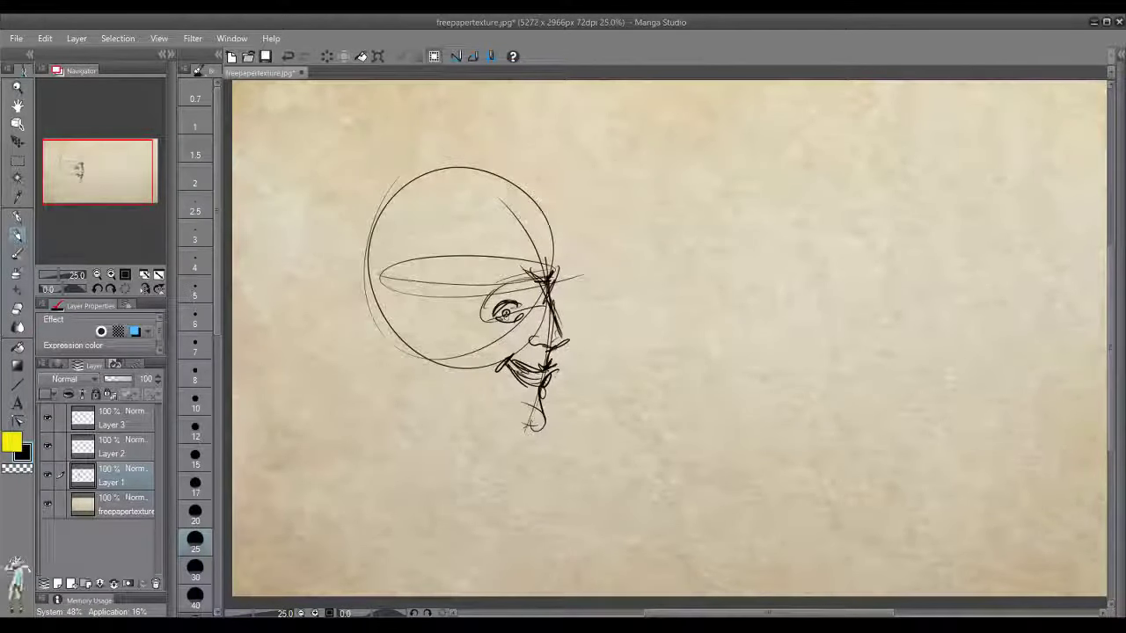
pyautogui.moveTo(486, 280); pyautogui.dragTo(524, 270)
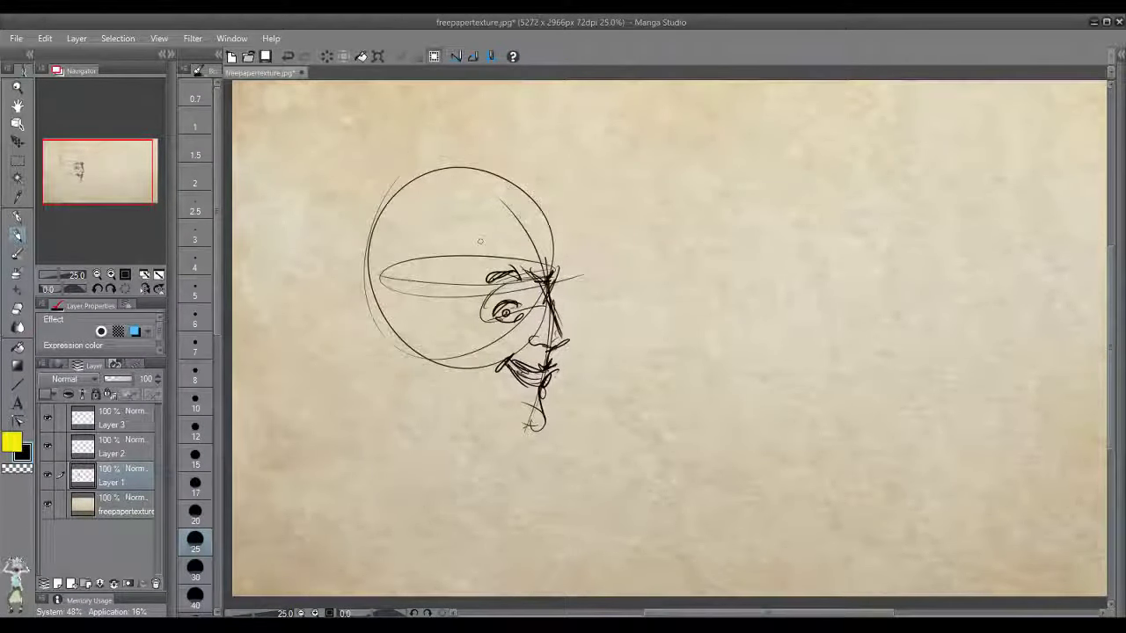
# Box in the head's side plane with slanted top and bottom edges and vertical outer lines, divided by two inner verticals.
pyautogui.moveTo(487, 143); pyautogui.dragTo(481, 484)
pyautogui.moveTo(352, 185); pyautogui.dragTo(486, 151)
pyautogui.moveTo(360, 175); pyautogui.dragTo(362, 464)
pyautogui.moveTo(378, 494); pyautogui.dragTo(503, 494)
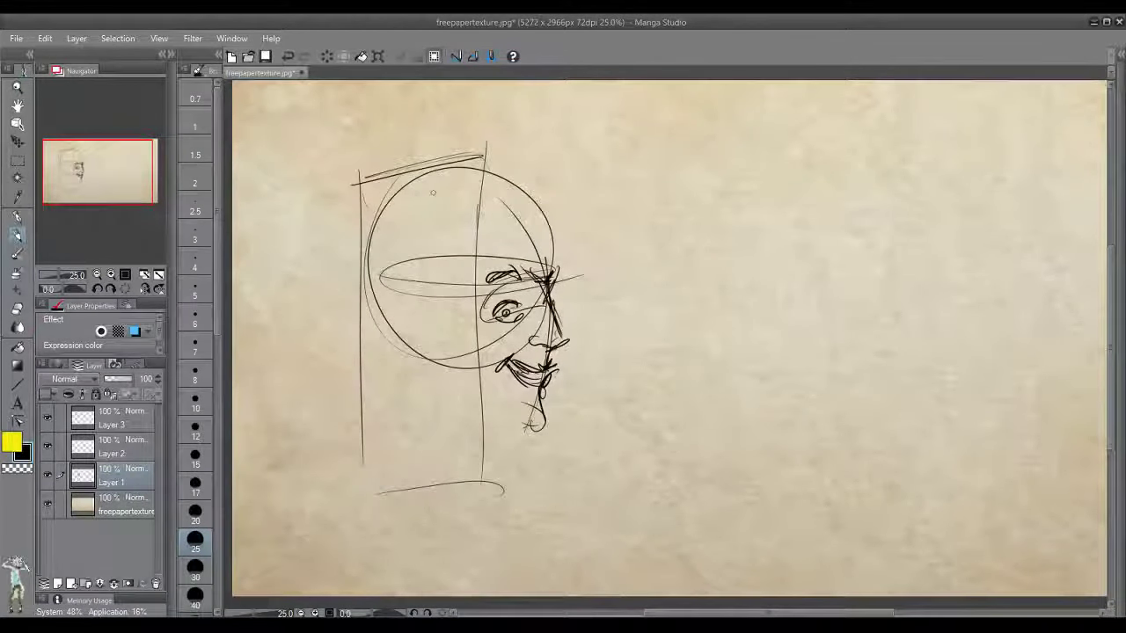
pyautogui.moveTo(419, 137); pyautogui.dragTo(423, 443)
pyautogui.hotkey('ctrl', 'z')
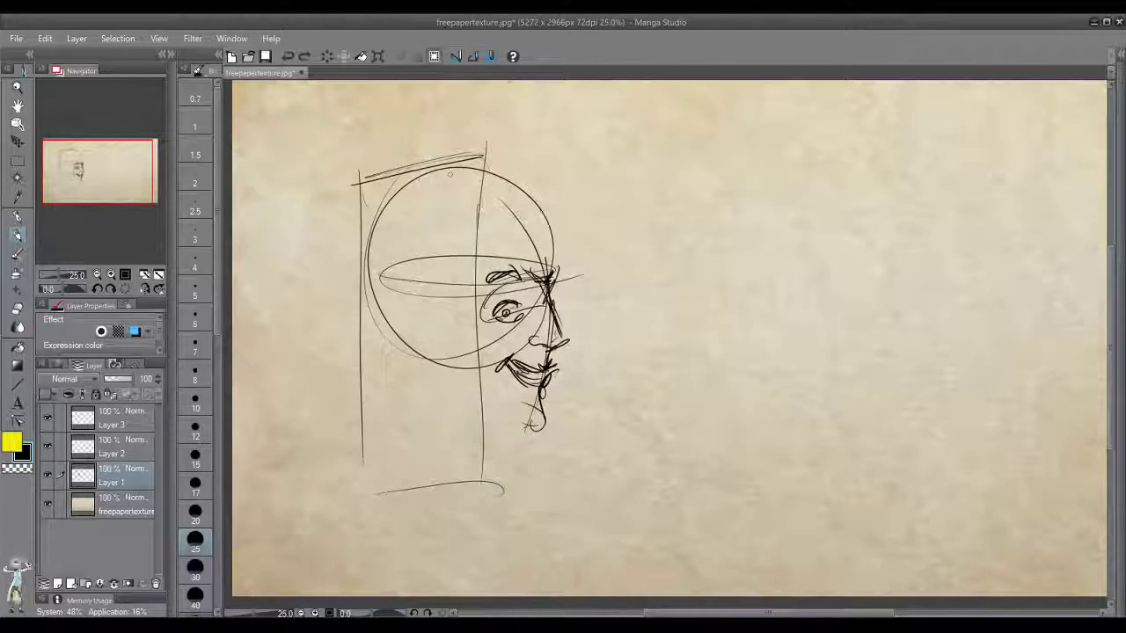
pyautogui.moveTo(441, 138); pyautogui.dragTo(451, 457)
pyautogui.moveTo(392, 145); pyautogui.dragTo(398, 468)
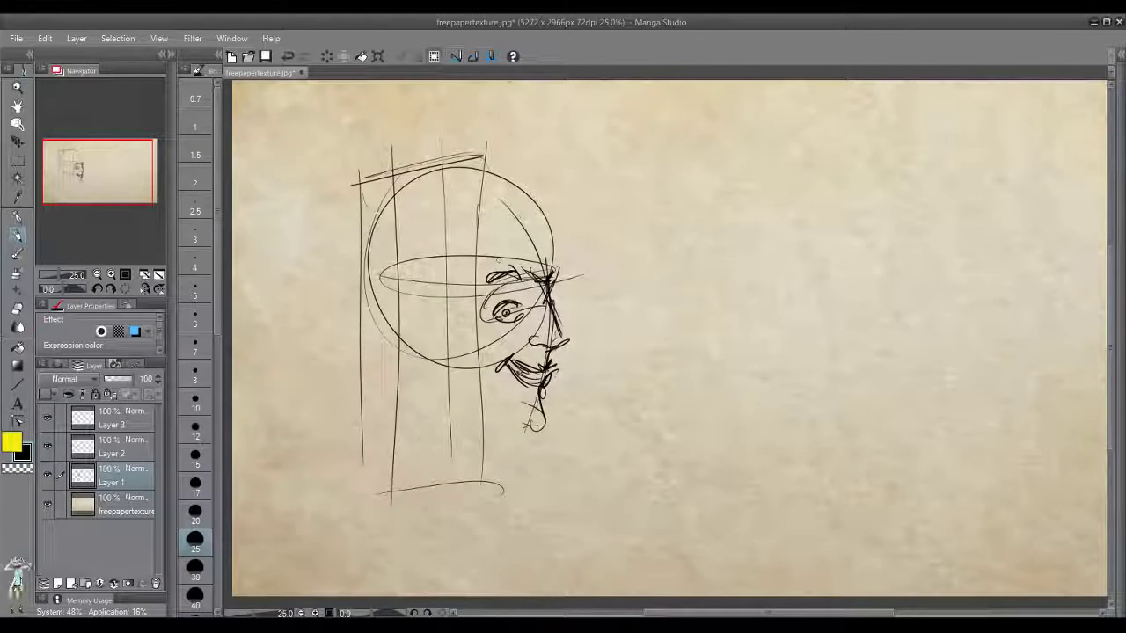
# Draw the side plane's temple line, brow and nose-base guidelines, rounded back contour and a dark vertical middle line.
pyautogui.moveTo(491, 263)
pyautogui.mouseDown()
pyautogui.moveTo(457, 207)
pyautogui.moveTo(428, 212)
pyautogui.mouseUp()
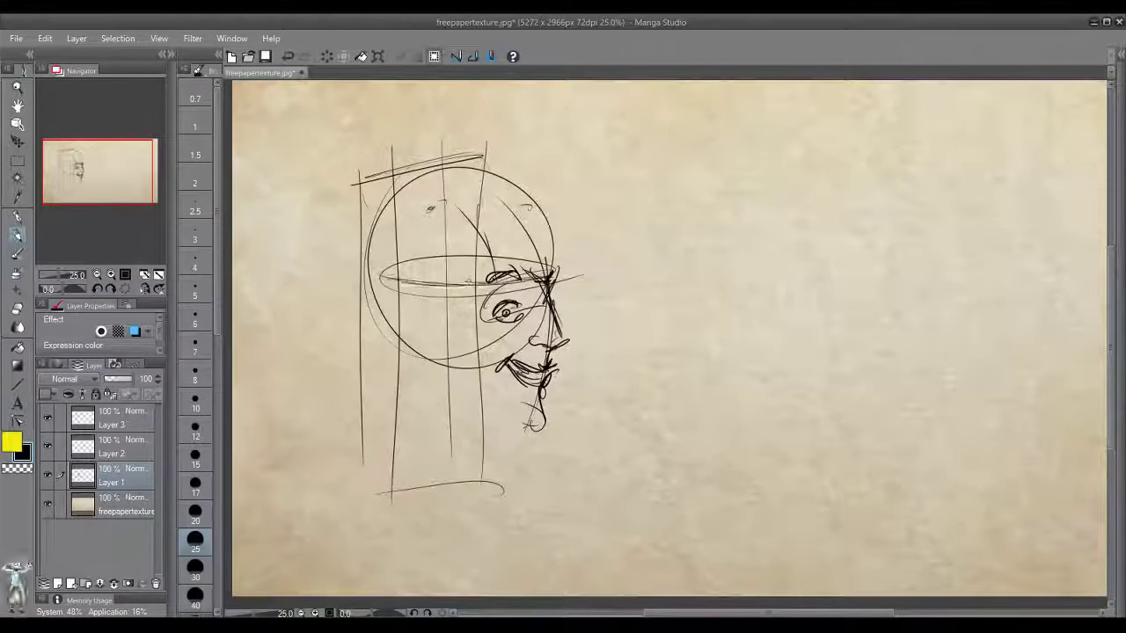
pyautogui.moveTo(381, 277); pyautogui.dragTo(449, 283)
pyautogui.moveTo(547, 350); pyautogui.dragTo(426, 353)
pyautogui.moveTo(431, 209)
pyautogui.mouseDown()
pyautogui.moveTo(376, 275)
pyautogui.moveTo(370, 308)
pyautogui.moveTo(452, 359)
pyautogui.moveTo(405, 343)
pyautogui.mouseUp()
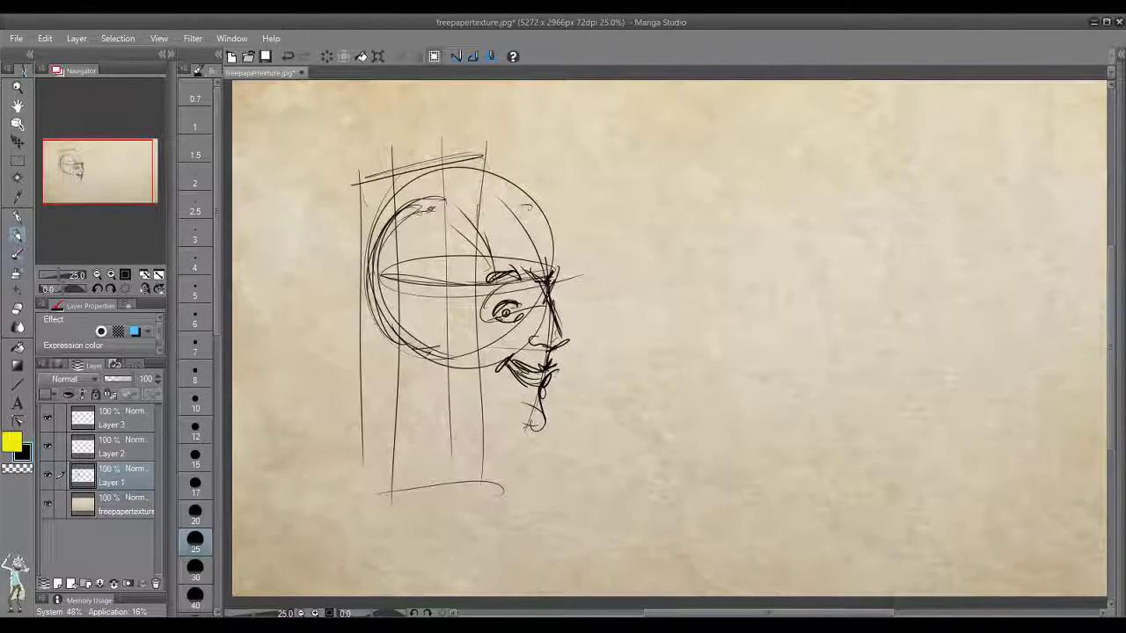
pyautogui.moveTo(424, 169)
pyautogui.mouseDown()
pyautogui.moveTo(433, 373)
pyautogui.moveTo(422, 167)
pyautogui.mouseUp()
pyautogui.moveTo(428, 167); pyautogui.dragTo(434, 375)
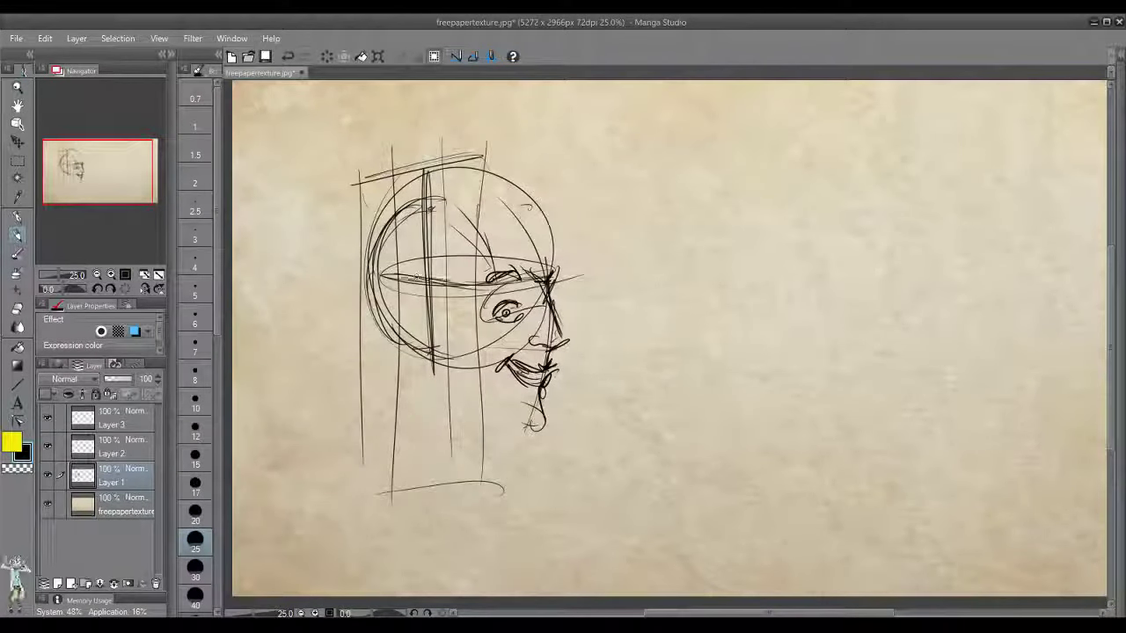
# Draw the curved upper skull edge from the side plane across the crown, redoing it once, and darken the temple arc.
pyautogui.moveTo(426, 194)
pyautogui.mouseDown()
pyautogui.moveTo(455, 168)
pyautogui.moveTo(491, 164)
pyautogui.mouseUp()
pyautogui.hotkey('ctrl', 'z')
pyautogui.moveTo(424, 206); pyautogui.dragTo(491, 162)
pyautogui.moveTo(433, 201); pyautogui.dragTo(497, 267)
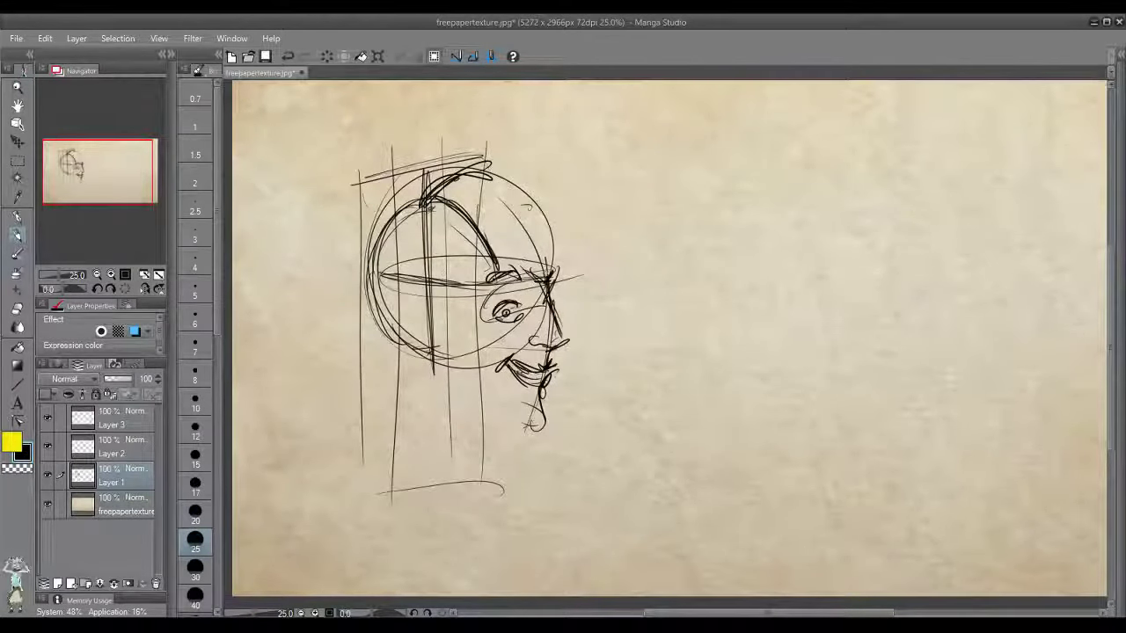
pyautogui.moveTo(542, 218); pyautogui.dragTo(554, 269)
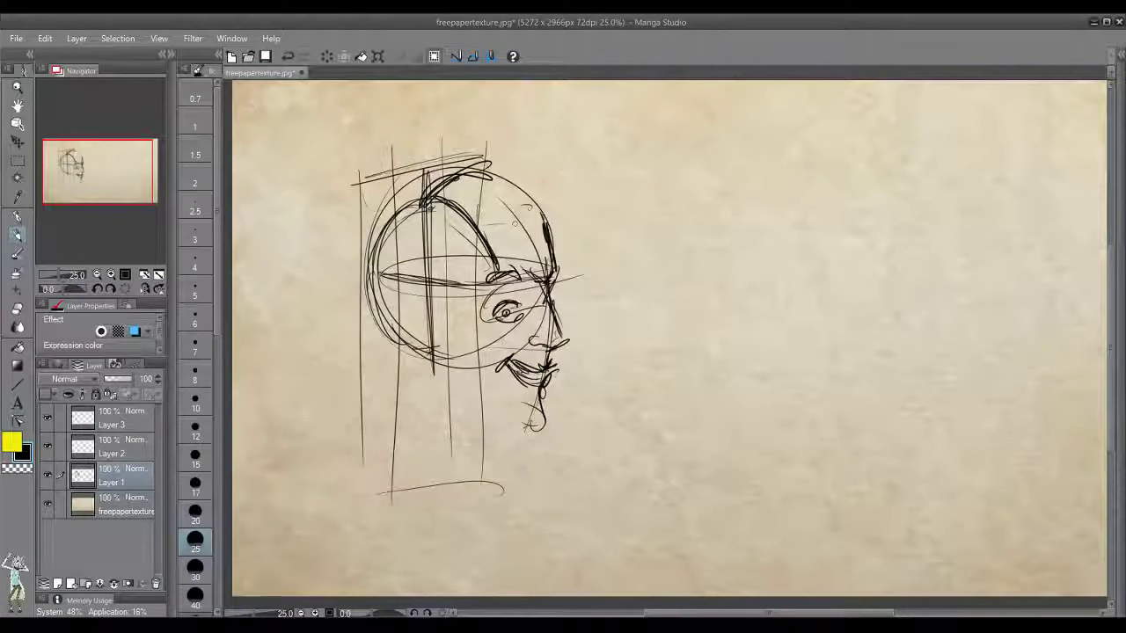
pyautogui.moveTo(485, 216); pyautogui.dragTo(500, 207)
pyautogui.moveTo(482, 223)
pyautogui.mouseDown()
pyautogui.moveTo(524, 217)
pyautogui.moveTo(497, 196)
pyautogui.moveTo(532, 211)
pyautogui.mouseUp()
pyautogui.hotkey('ctrl', 'z')
pyautogui.hotkey('ctrl', 'z')
pyautogui.hotkey('ctrl', 'z')
pyautogui.hotkey('ctrl', 'z')
pyautogui.hotkey('ctrl', 'z')
pyautogui.hotkey('ctrl', 'z')
# Draw the hairline across the forehead and fill the crown with short slanted hair strokes from front to back.
pyautogui.moveTo(425, 204)
pyautogui.mouseDown()
pyautogui.moveTo(489, 164)
pyautogui.moveTo(546, 197)
pyautogui.mouseUp()
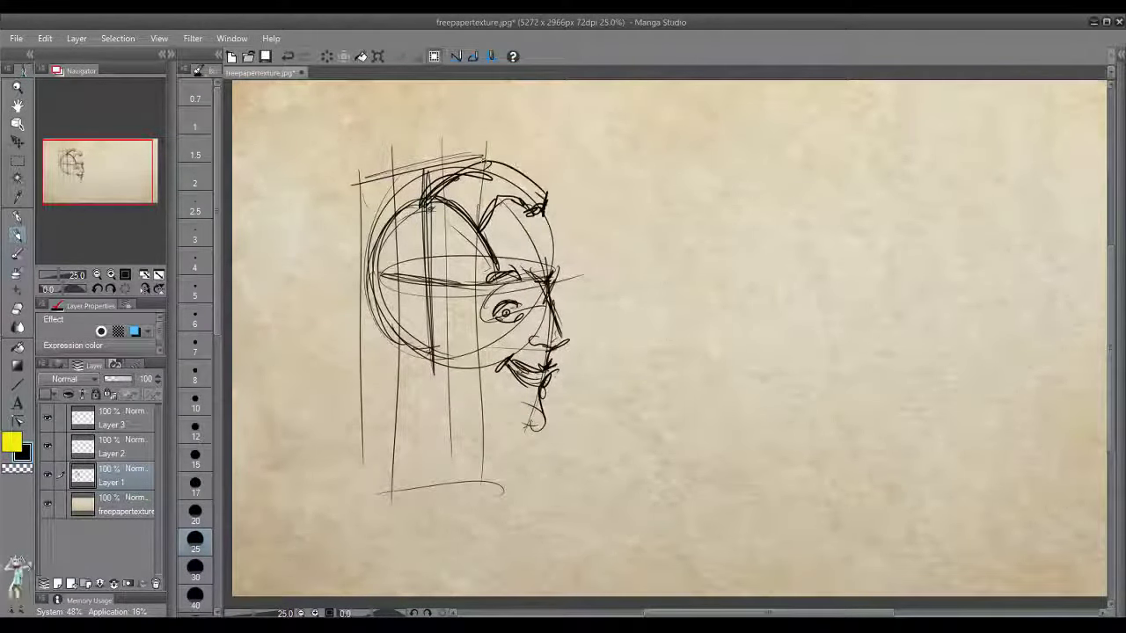
pyautogui.moveTo(472, 200)
pyautogui.mouseDown()
pyautogui.moveTo(507, 168)
pyautogui.moveTo(536, 178)
pyautogui.mouseUp()
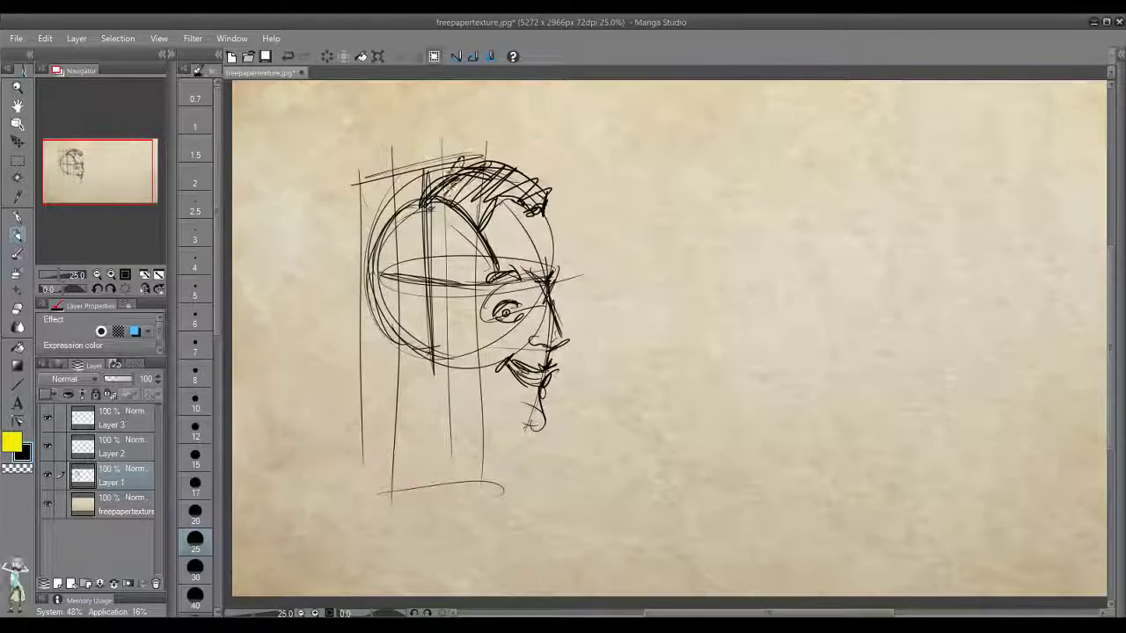
pyautogui.moveTo(387, 215); pyautogui.dragTo(418, 176)
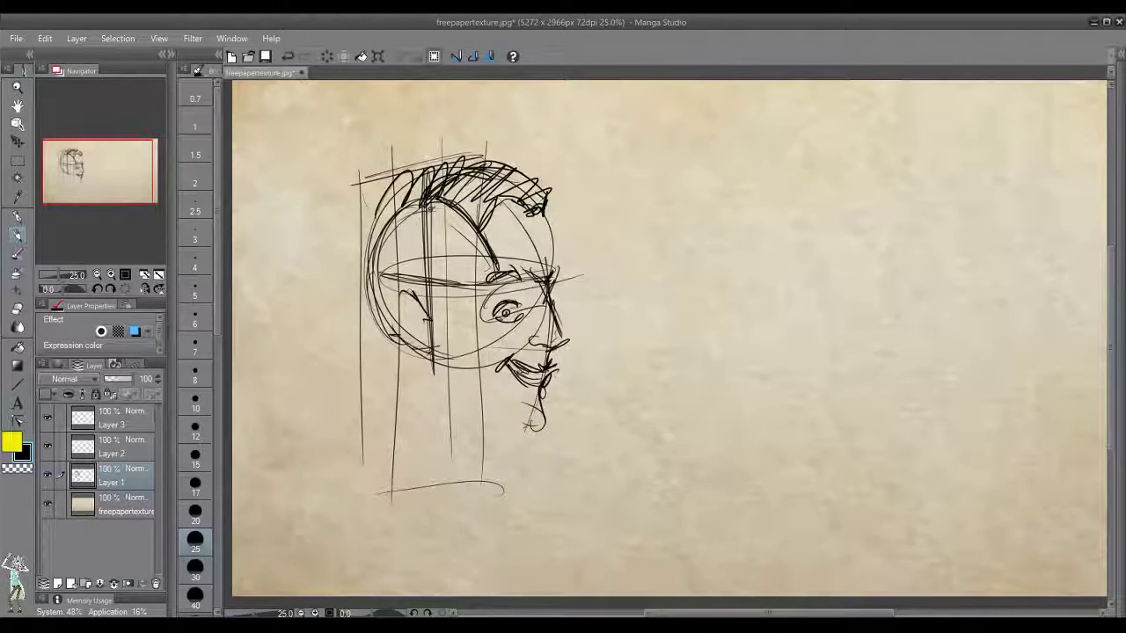
# Draw the ear and the jawline down to the chin, and add the front and back of the neck with a slanted base.
pyautogui.moveTo(412, 295)
pyautogui.mouseDown()
pyautogui.moveTo(384, 307)
pyautogui.moveTo(391, 362)
pyautogui.moveTo(419, 366)
pyautogui.moveTo(392, 351)
pyautogui.moveTo(420, 391)
pyautogui.moveTo(503, 422)
pyautogui.mouseUp()
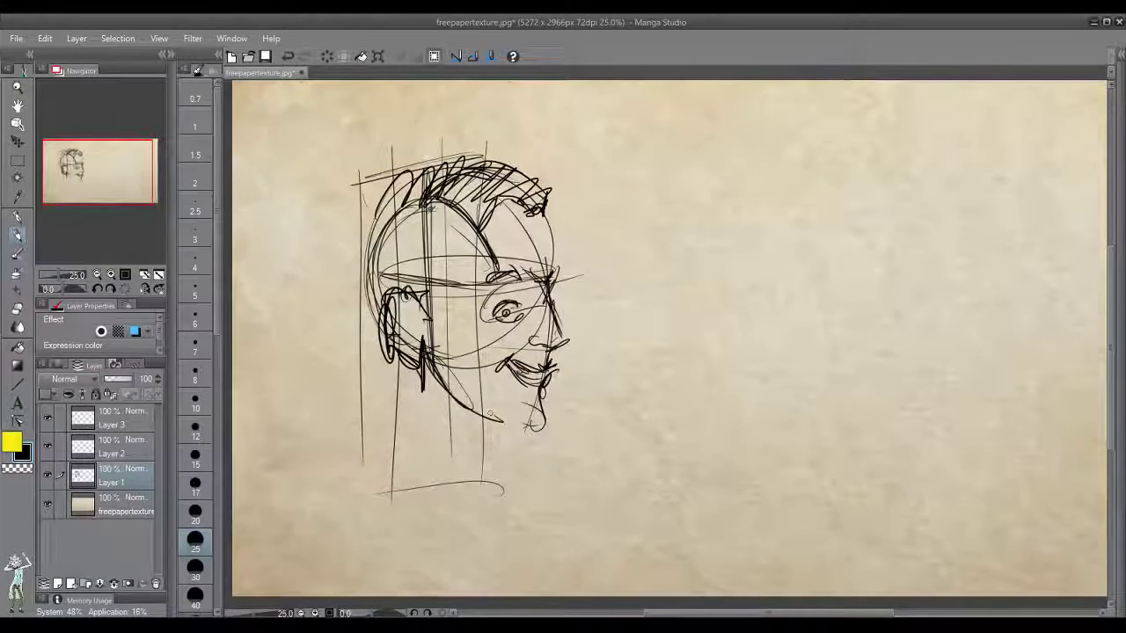
pyautogui.moveTo(440, 378); pyautogui.dragTo(531, 433)
pyautogui.moveTo(472, 424)
pyautogui.mouseDown()
pyautogui.moveTo(439, 415)
pyautogui.moveTo(468, 408)
pyautogui.moveTo(440, 417)
pyautogui.mouseUp()
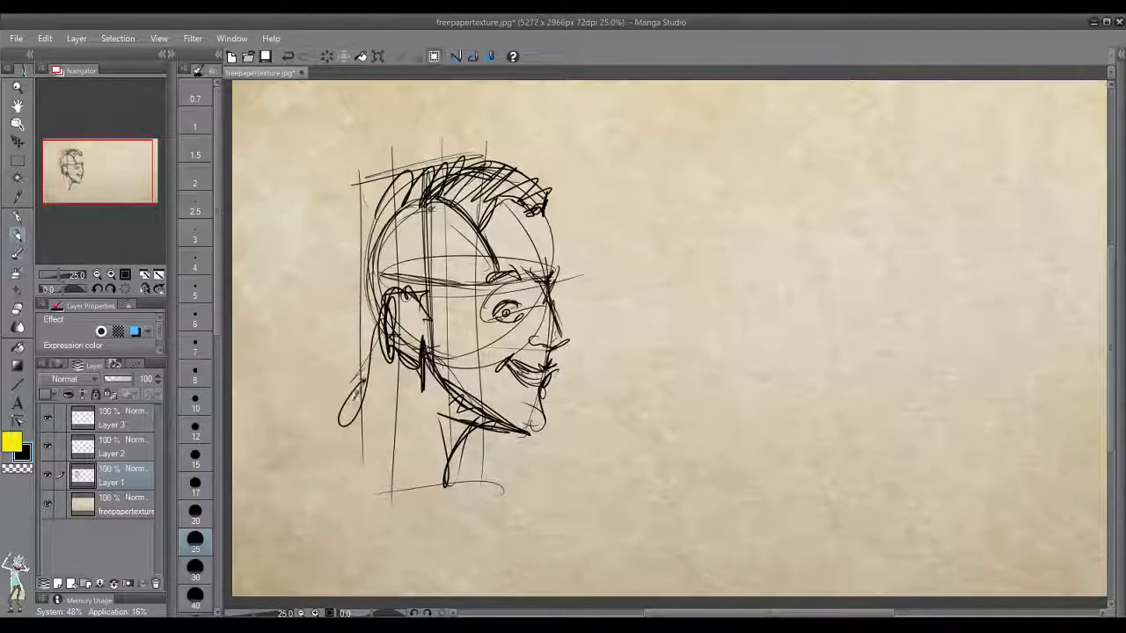
pyautogui.moveTo(353, 420); pyautogui.dragTo(437, 497)
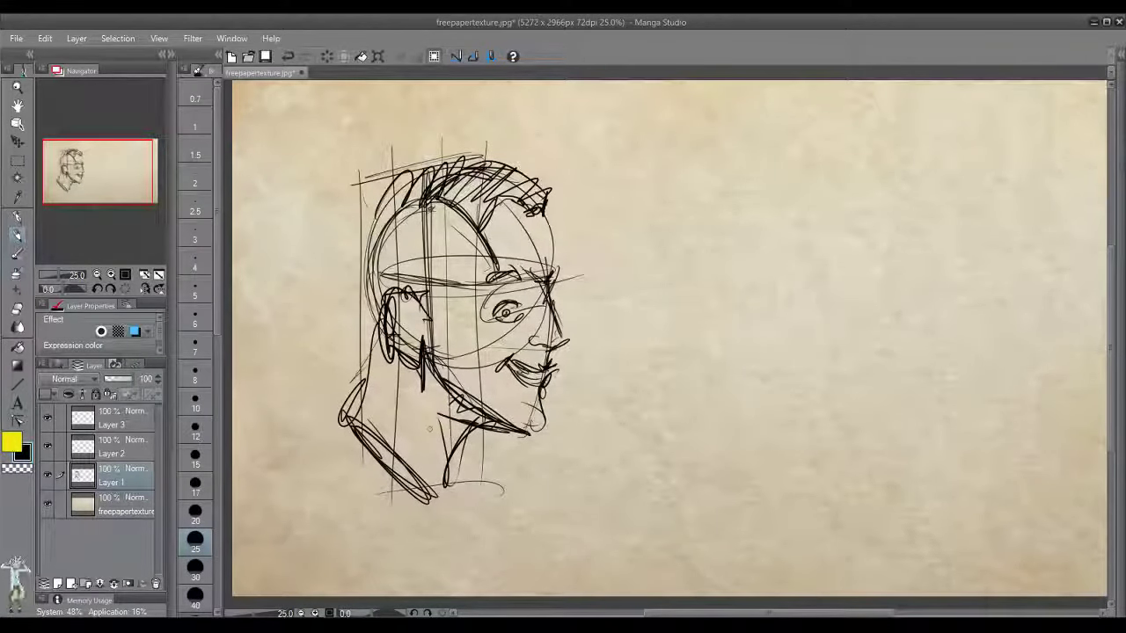
# Hatch hair down the back of the skull, add long spikes jutting forward from the hairline, and darken the eyebrow and eye.
pyautogui.moveTo(353, 319); pyautogui.dragTo(387, 347)
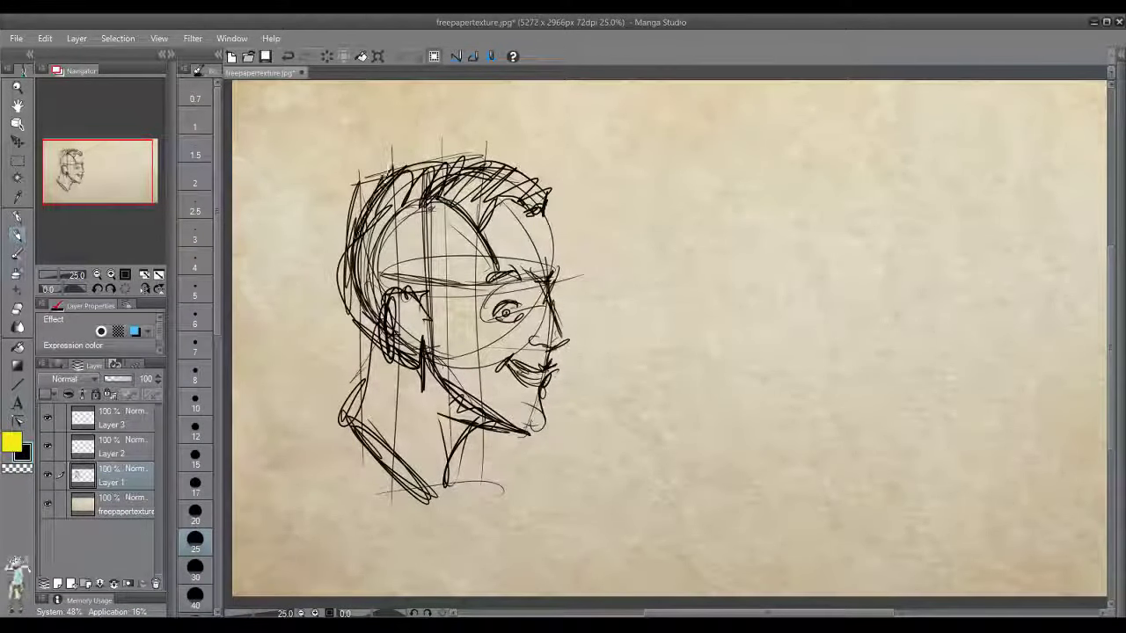
pyautogui.moveTo(351, 189); pyautogui.dragTo(369, 303)
pyautogui.moveTo(497, 160); pyautogui.dragTo(581, 122)
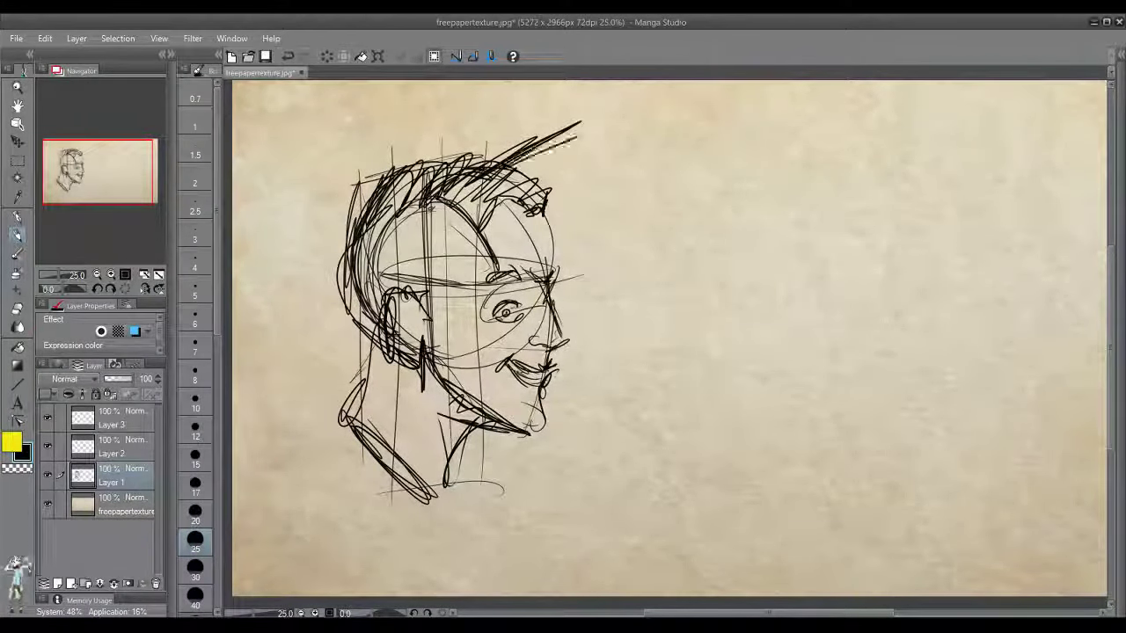
pyautogui.moveTo(506, 182); pyautogui.dragTo(577, 137)
pyautogui.moveTo(517, 186); pyautogui.dragTo(615, 152)
pyautogui.moveTo(536, 191); pyautogui.dragTo(610, 163)
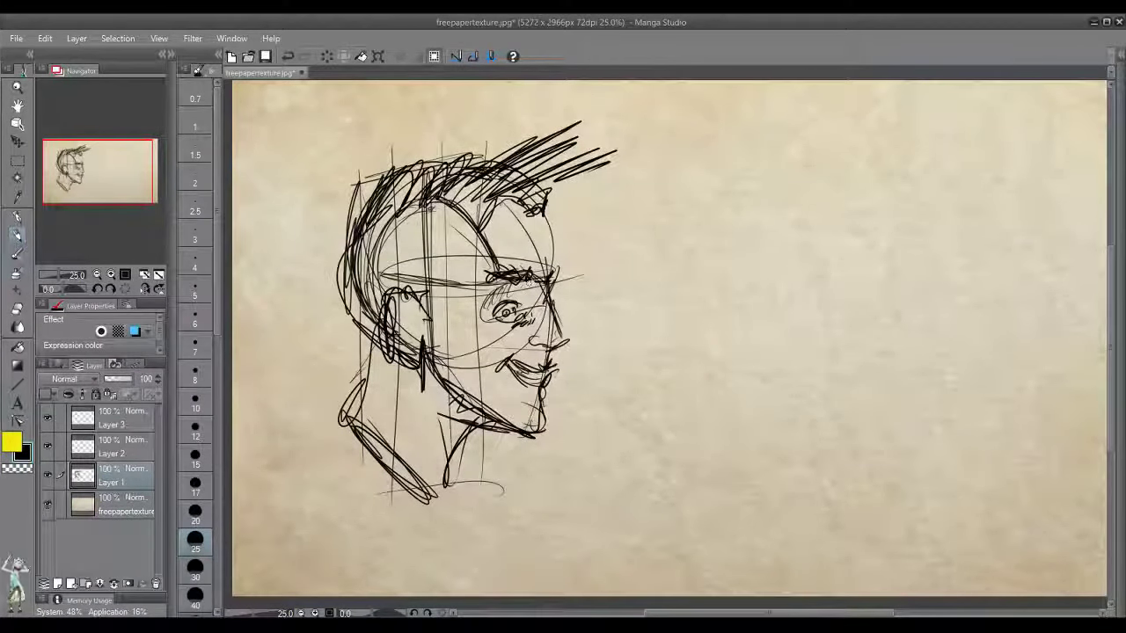
pyautogui.moveTo(509, 300)
pyautogui.mouseDown()
pyautogui.moveTo(522, 315)
pyautogui.moveTo(506, 327)
pyautogui.mouseUp()
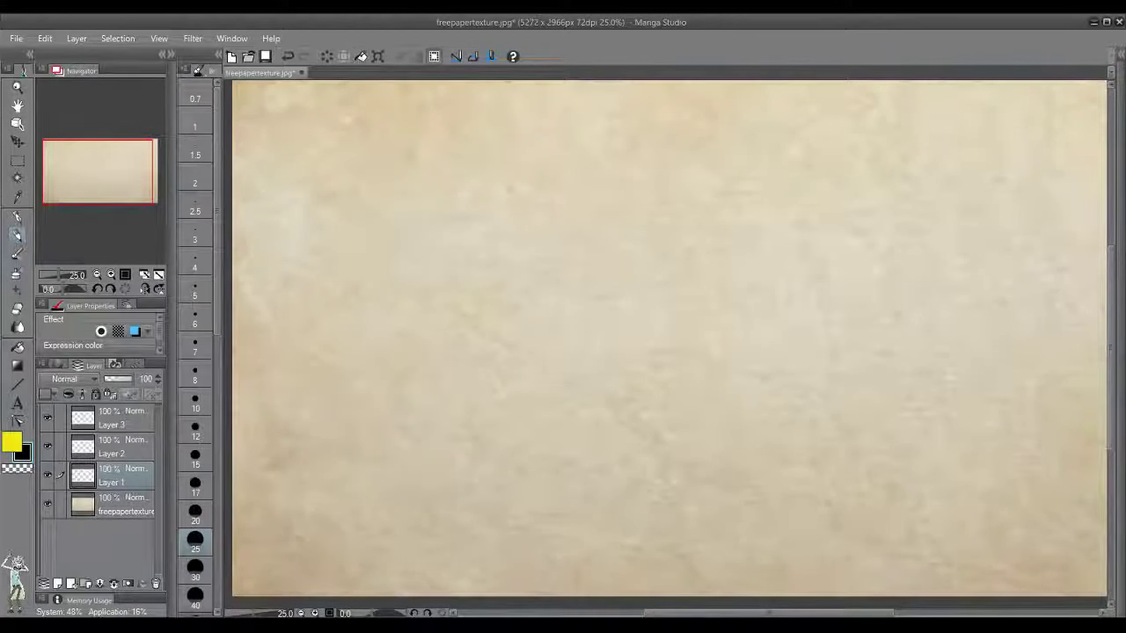
# Start a new three-quarter head on the blank canvas with overlapping circles, a face centre line, a curved brow line and two round eyes.
pyautogui.moveTo(339, 264); pyautogui.dragTo(477, 196)
pyautogui.moveTo(378, 181)
pyautogui.mouseDown()
pyautogui.moveTo(352, 281)
pyautogui.moveTo(397, 334)
pyautogui.mouseUp()
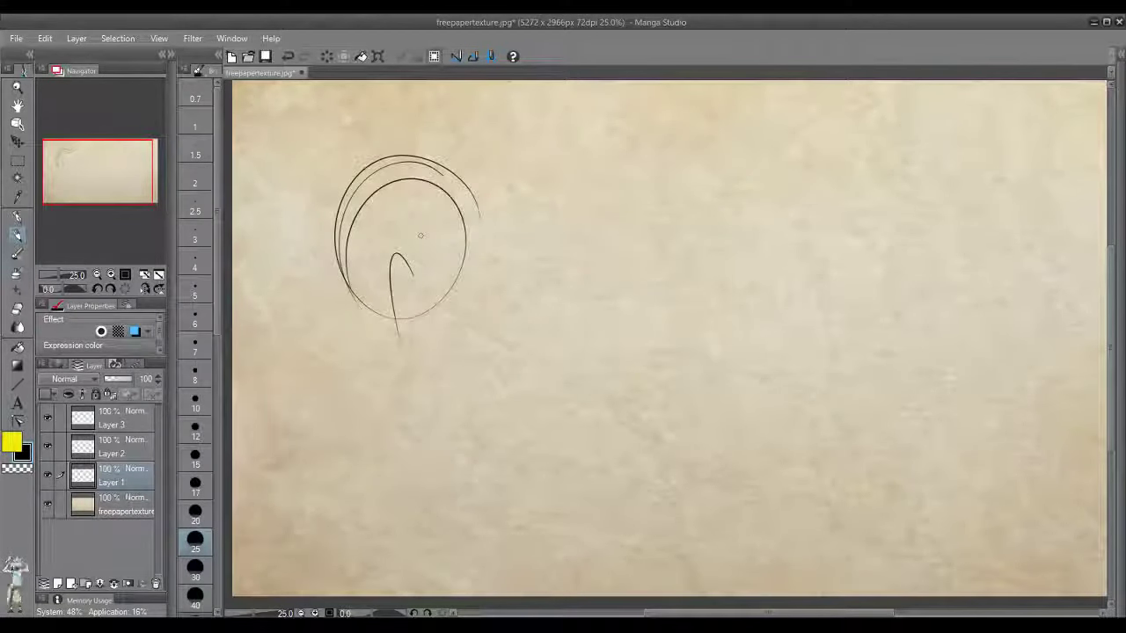
pyautogui.moveTo(421, 235)
pyautogui.mouseDown()
pyautogui.moveTo(364, 223)
pyautogui.moveTo(352, 246)
pyautogui.mouseUp()
pyautogui.moveTo(327, 227); pyautogui.dragTo(458, 243)
pyautogui.moveTo(387, 248)
pyautogui.mouseDown()
pyautogui.moveTo(325, 230)
pyautogui.moveTo(346, 266)
pyautogui.mouseUp()
pyautogui.moveTo(396, 264)
pyautogui.mouseDown()
pyautogui.moveTo(434, 263)
pyautogui.moveTo(356, 270)
pyautogui.moveTo(410, 274)
pyautogui.moveTo(408, 262)
pyautogui.mouseUp()
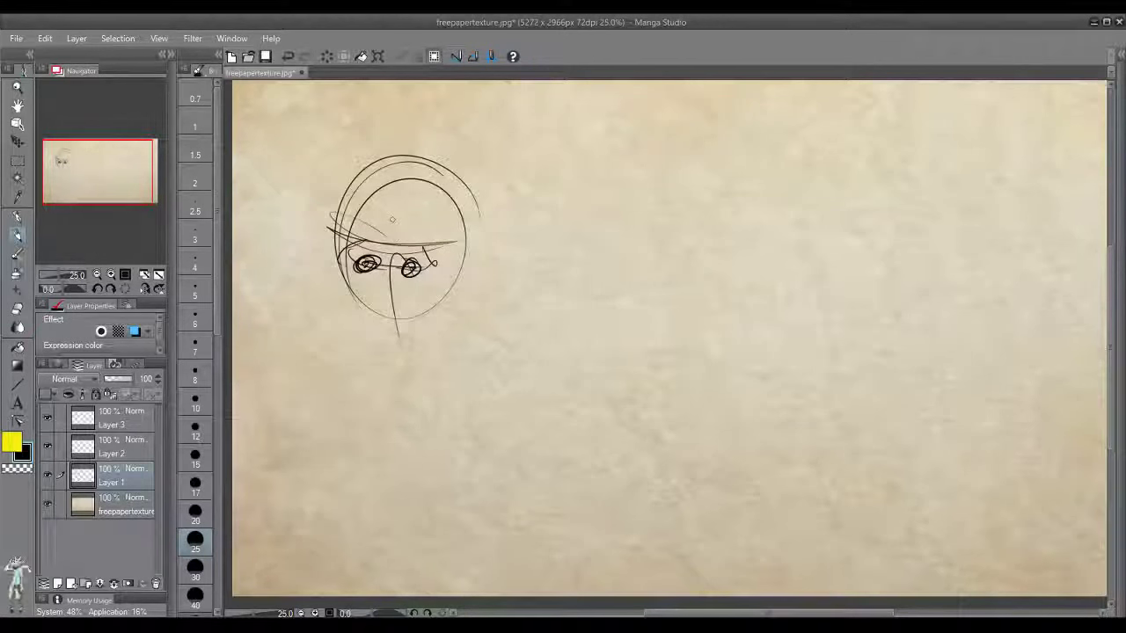
# Mark the forehead and nose-base points, draw a horizontal hairline guide, and box in the narrow side plane with vertical and slanted edges.
pyautogui.moveTo(389, 206); pyautogui.dragTo(394, 222)
pyautogui.moveTo(392, 306); pyautogui.dragTo(398, 315)
pyautogui.moveTo(390, 211); pyautogui.dragTo(475, 216)
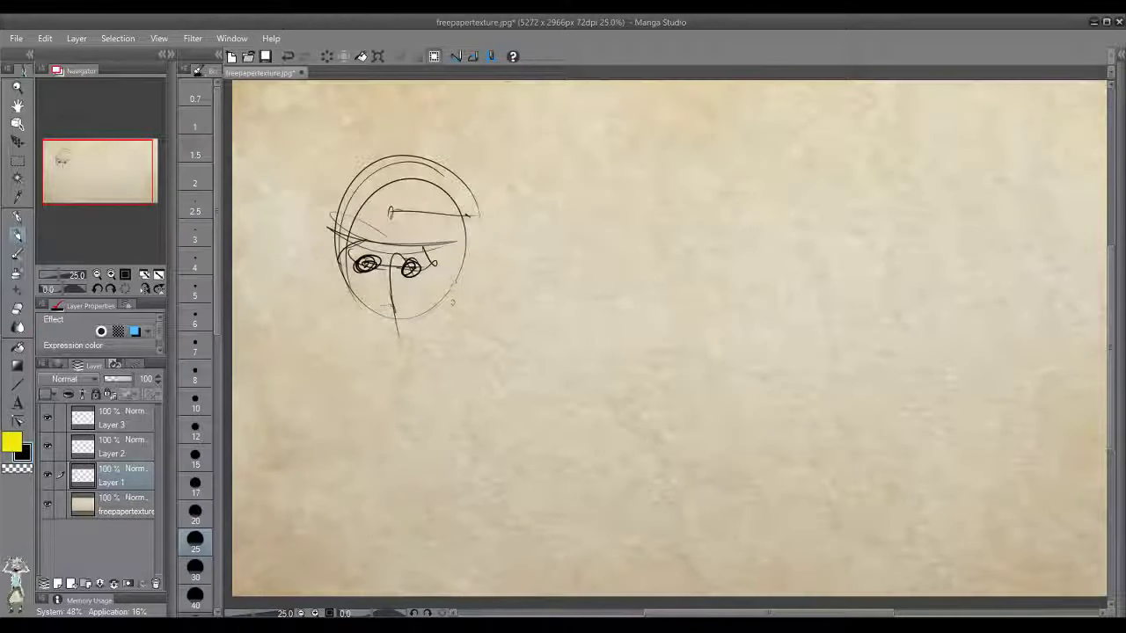
pyautogui.moveTo(423, 156)
pyautogui.mouseDown()
pyautogui.moveTo(429, 336)
pyautogui.moveTo(482, 217)
pyautogui.mouseUp()
pyautogui.moveTo(451, 305); pyautogui.dragTo(463, 292)
pyautogui.moveTo(470, 164); pyautogui.dragTo(466, 312)
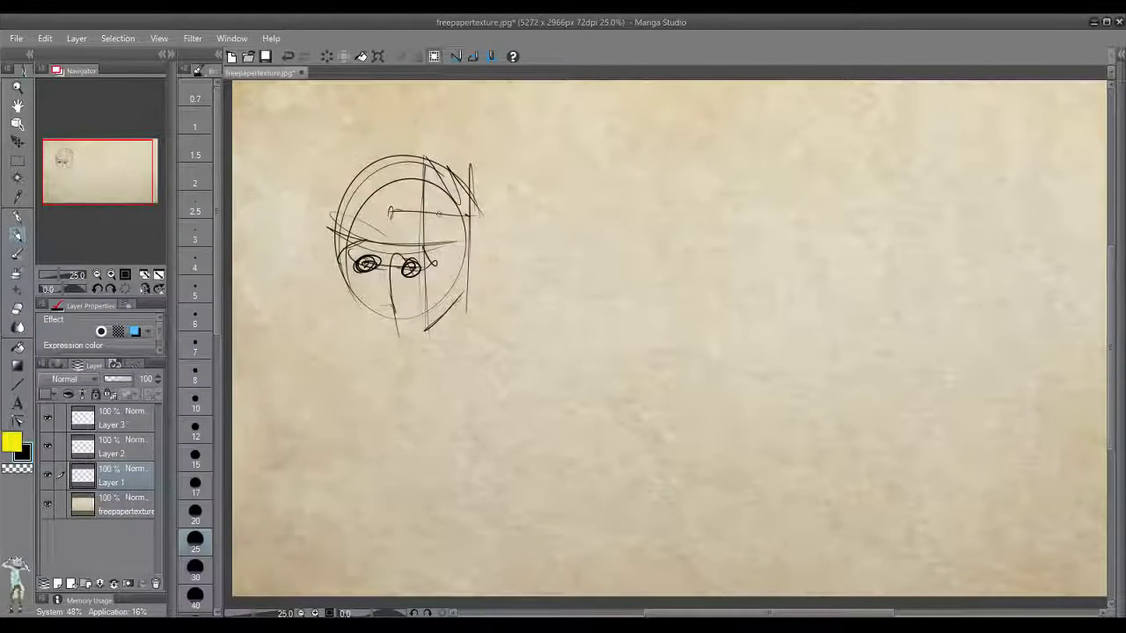
# Draw the temple line and the curved contour of the side plane from the upper corner down to the cheek.
pyautogui.moveTo(431, 233); pyautogui.dragTo(424, 240)
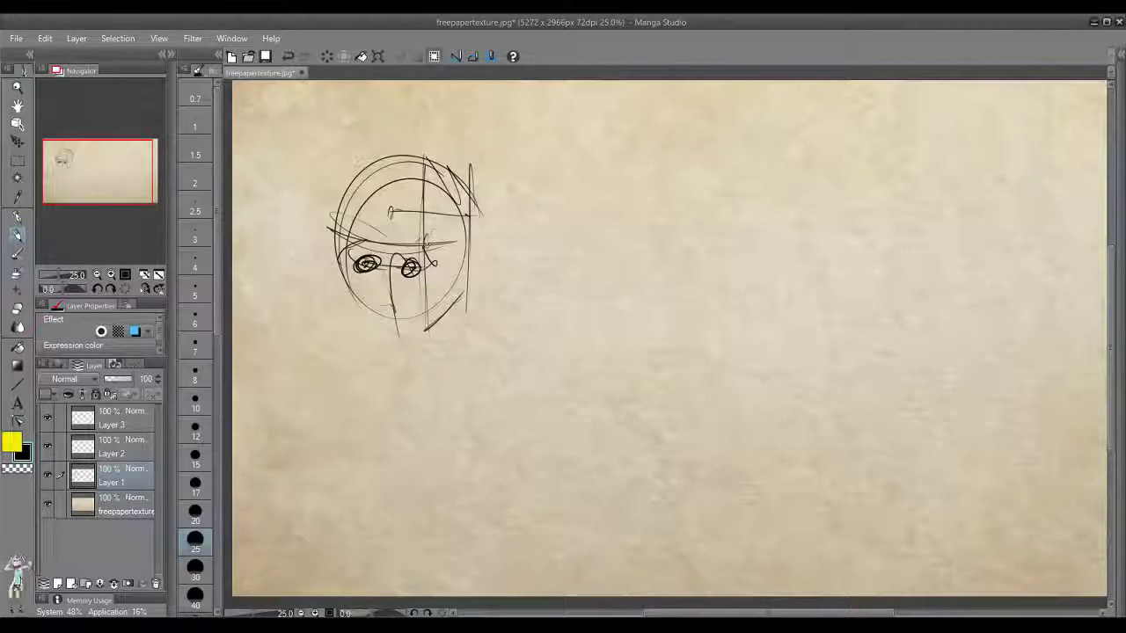
pyautogui.moveTo(427, 235); pyautogui.dragTo(433, 259)
pyautogui.moveTo(435, 206)
pyautogui.mouseDown()
pyautogui.moveTo(424, 237)
pyautogui.moveTo(471, 219)
pyautogui.mouseUp()
pyautogui.moveTo(471, 179)
pyautogui.mouseDown()
pyautogui.moveTo(471, 282)
pyautogui.moveTo(436, 299)
pyautogui.mouseUp()
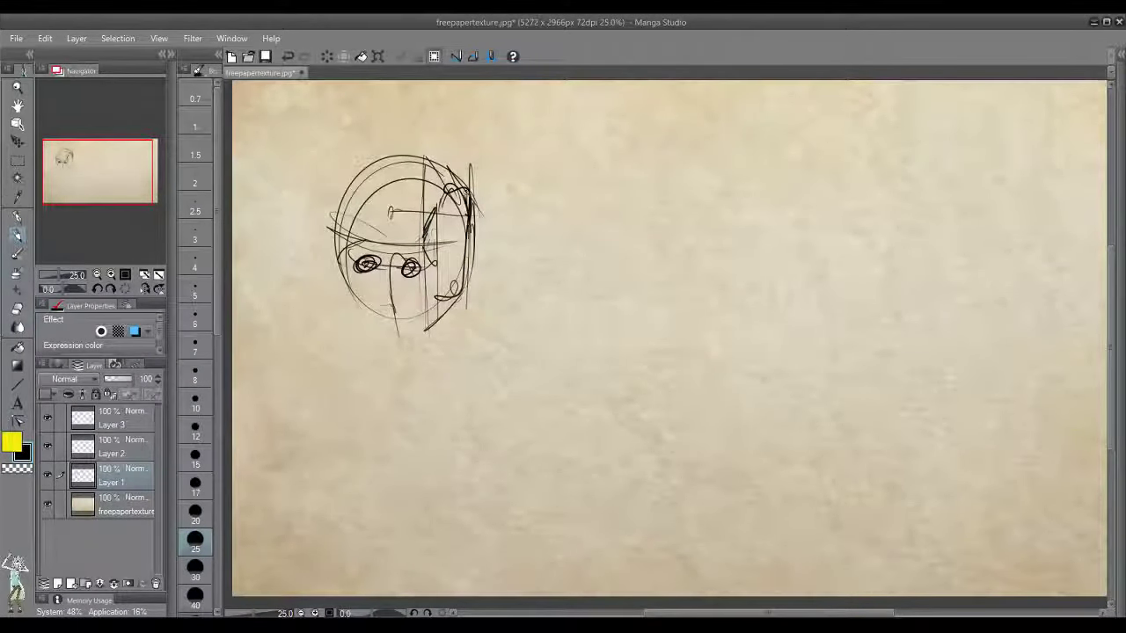
# Add the near ear and draw the jawline from beneath it around the chin and up the far cheek.
pyautogui.moveTo(469, 223); pyautogui.dragTo(459, 306)
pyautogui.moveTo(466, 241)
pyautogui.mouseDown()
pyautogui.moveTo(479, 286)
pyautogui.moveTo(457, 292)
pyautogui.moveTo(397, 355)
pyautogui.mouseUp()
pyautogui.moveTo(423, 343); pyautogui.dragTo(377, 362)
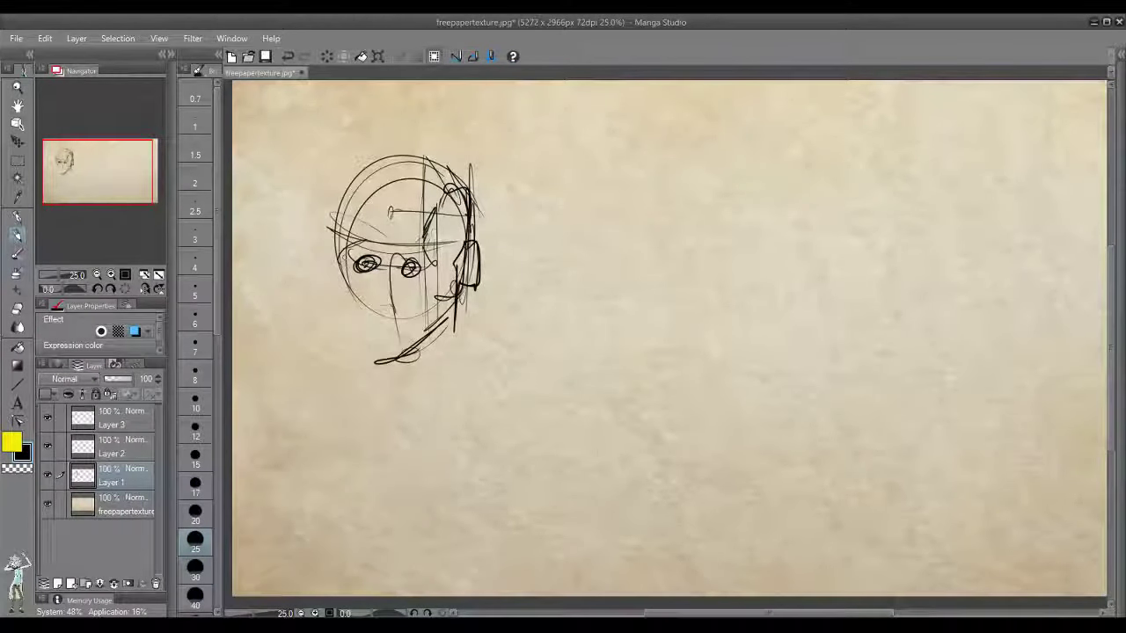
pyautogui.moveTo(349, 278); pyautogui.dragTo(378, 359)
# Draw a smiling mouth with a lower lip and add the nose down the centre of the face.
pyautogui.moveTo(360, 322)
pyautogui.mouseDown()
pyautogui.moveTo(383, 364)
pyautogui.moveTo(427, 311)
pyautogui.mouseUp()
pyautogui.moveTo(367, 316); pyautogui.dragTo(410, 324)
pyautogui.moveTo(379, 243); pyautogui.dragTo(385, 259)
pyautogui.moveTo(390, 256)
pyautogui.mouseDown()
pyautogui.moveTo(383, 299)
pyautogui.moveTo(393, 305)
pyautogui.mouseUp()
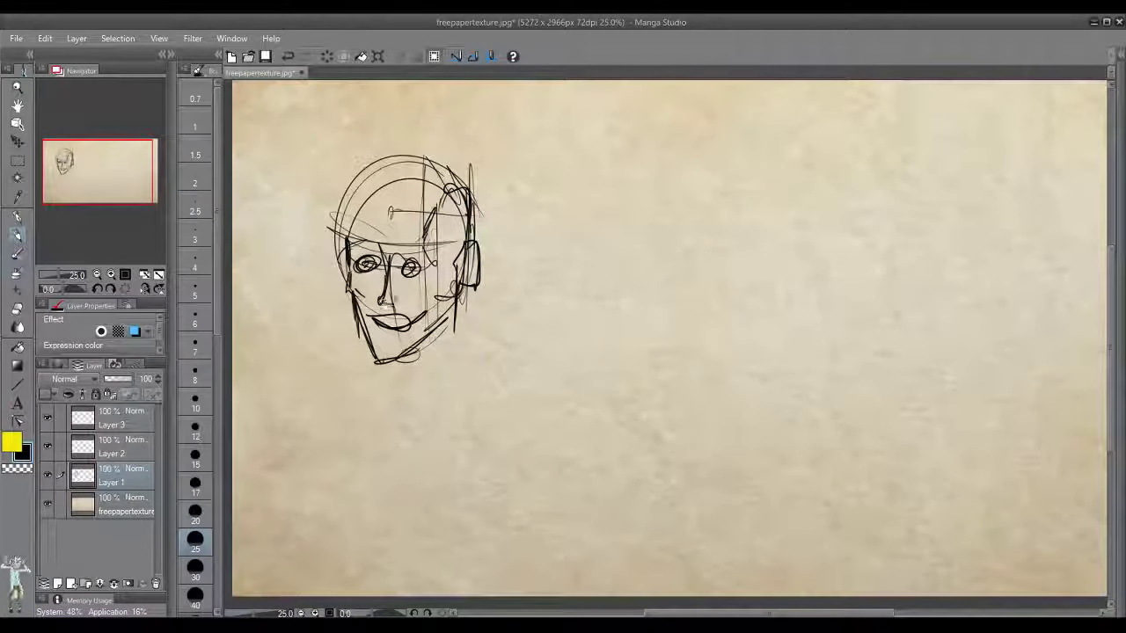
# Darken the side edge of the face and the forehead arc, and add the outer skull curve over the crown.
pyautogui.moveTo(359, 244)
pyautogui.mouseDown()
pyautogui.moveTo(402, 167)
pyautogui.moveTo(420, 167)
pyautogui.moveTo(456, 264)
pyautogui.mouseUp()
pyautogui.moveTo(392, 176); pyautogui.dragTo(450, 189)
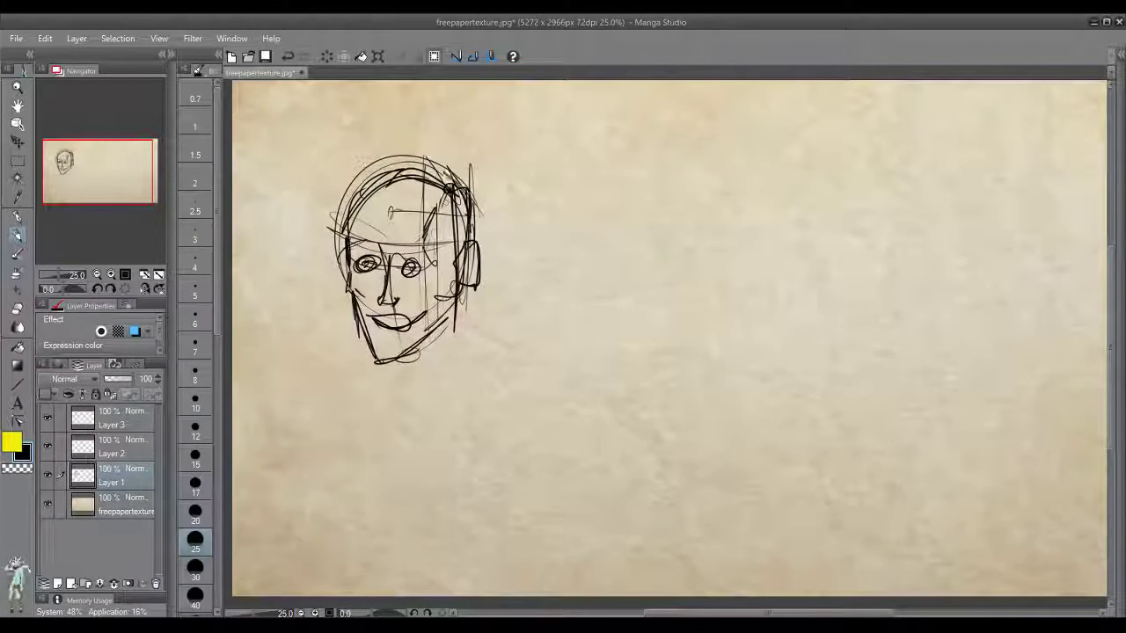
pyautogui.moveTo(351, 183); pyautogui.dragTo(450, 169)
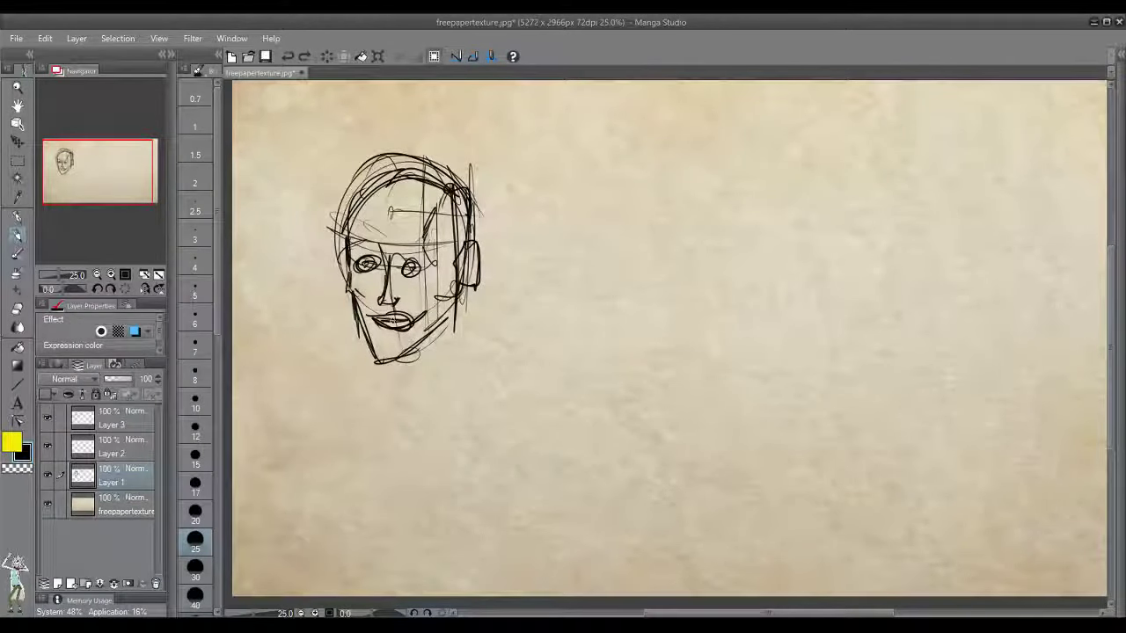
# Add a neck line below the near jaw and clear the finished head sketch from the layer.
pyautogui.moveTo(450, 327)
pyautogui.mouseDown()
pyautogui.moveTo(455, 384)
pyautogui.moveTo(412, 401)
pyautogui.moveTo(464, 385)
pyautogui.mouseUp()
pyautogui.click(326, 56)
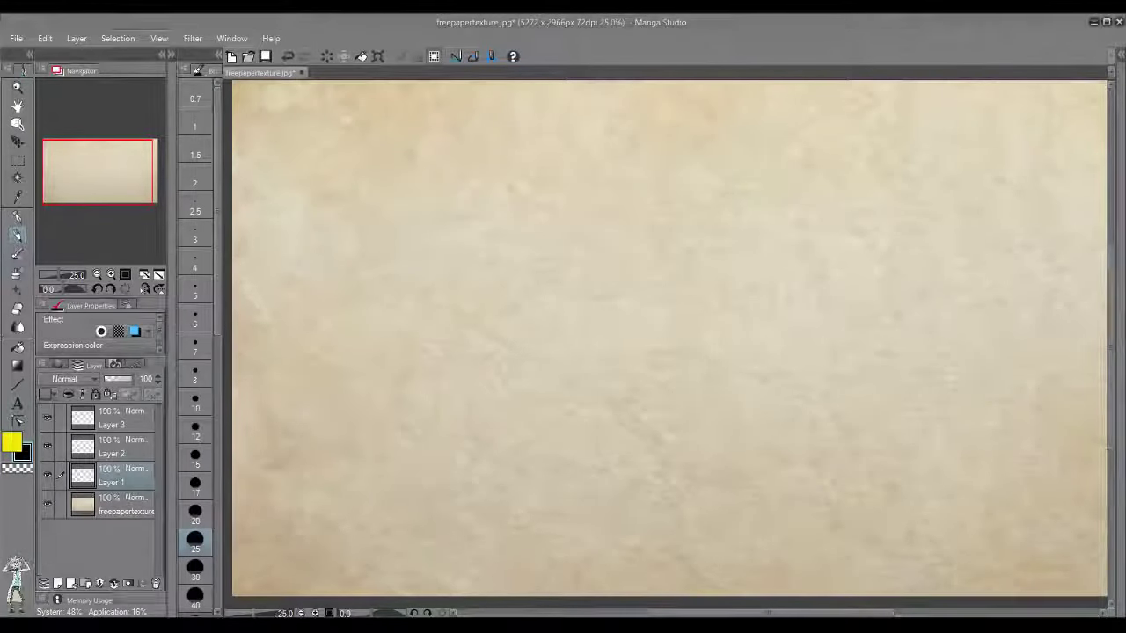